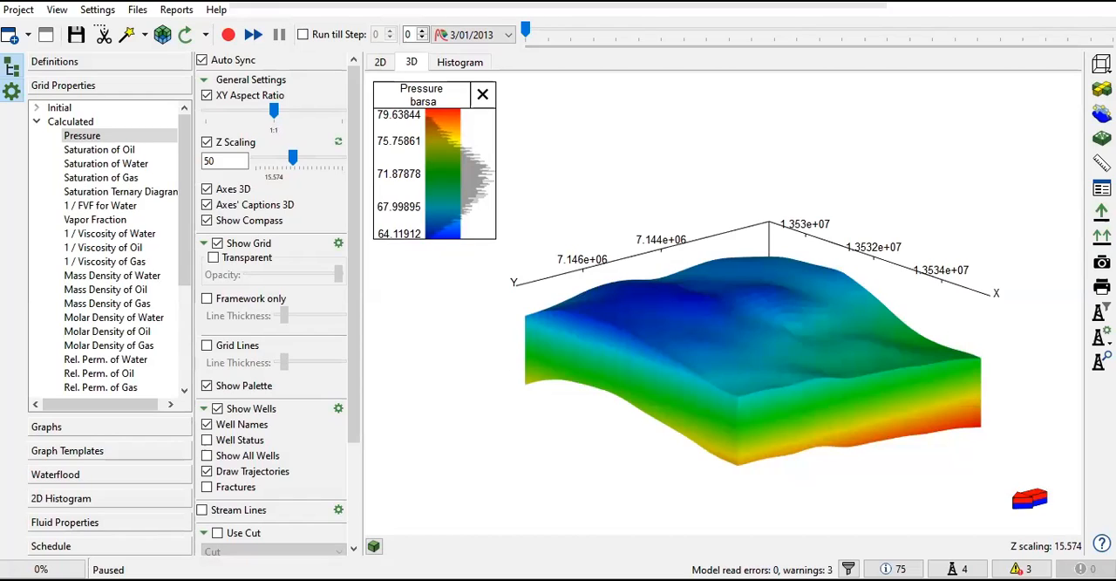
# Step: Open the model_gas_phase.data file of the model and widen its text window
pyautogui.click(135, 14)
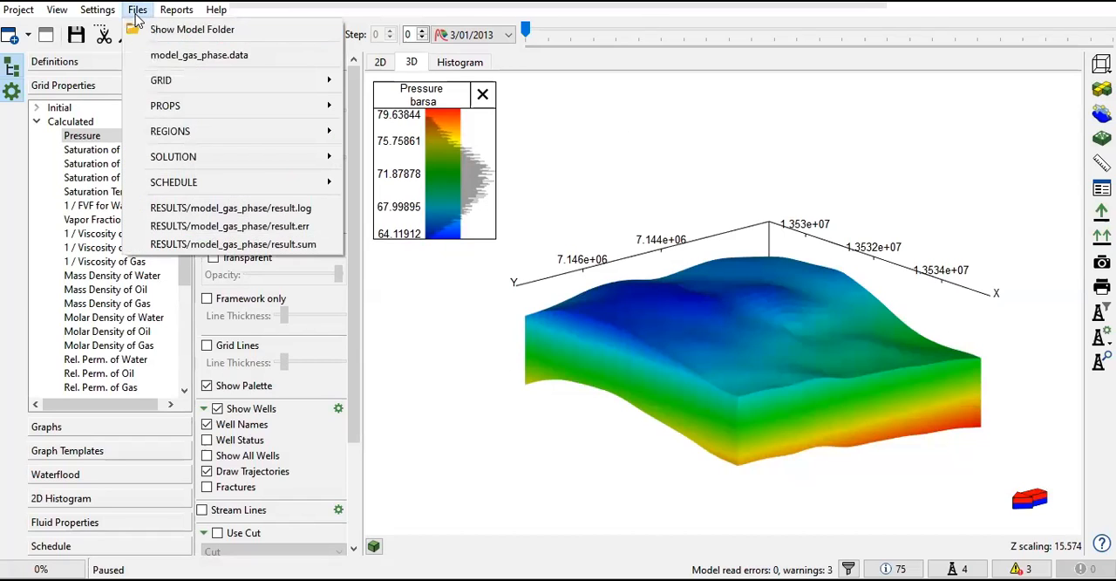
pyautogui.click(177, 55)
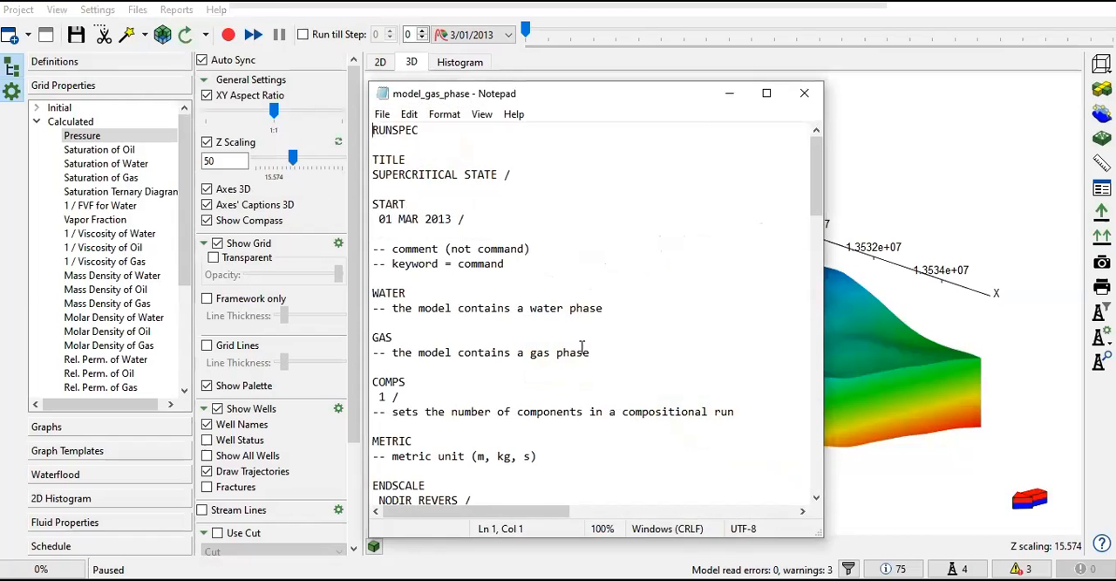
pyautogui.moveTo(823, 183); pyautogui.dragTo(987, 190)
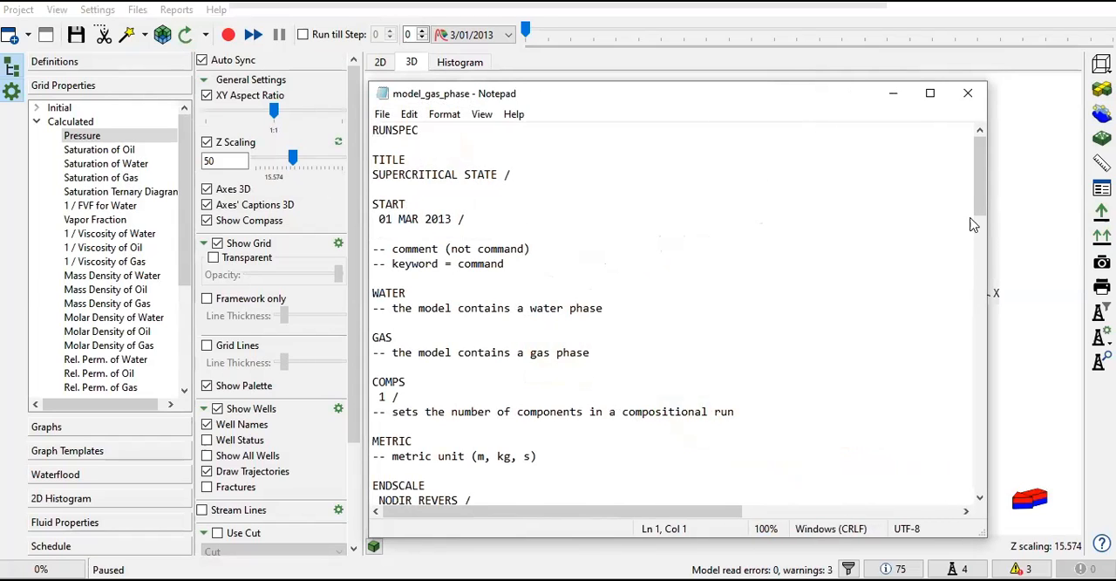
# Step: Enlarge the text to 130% and read through the RUNSPEC keywords from the title to the VFPPDIMS table dimensions
pyautogui.scroll(-2, 666, 341)
pyautogui.scroll(2, 628, 327)
pyautogui.moveTo(373, 131); pyautogui.dragTo(449, 443)
pyautogui.keyDown('ctrl'); pyautogui.scroll(3, 456, 437); pyautogui.keyUp('ctrl')
pyautogui.scroll(-13, 458, 436)
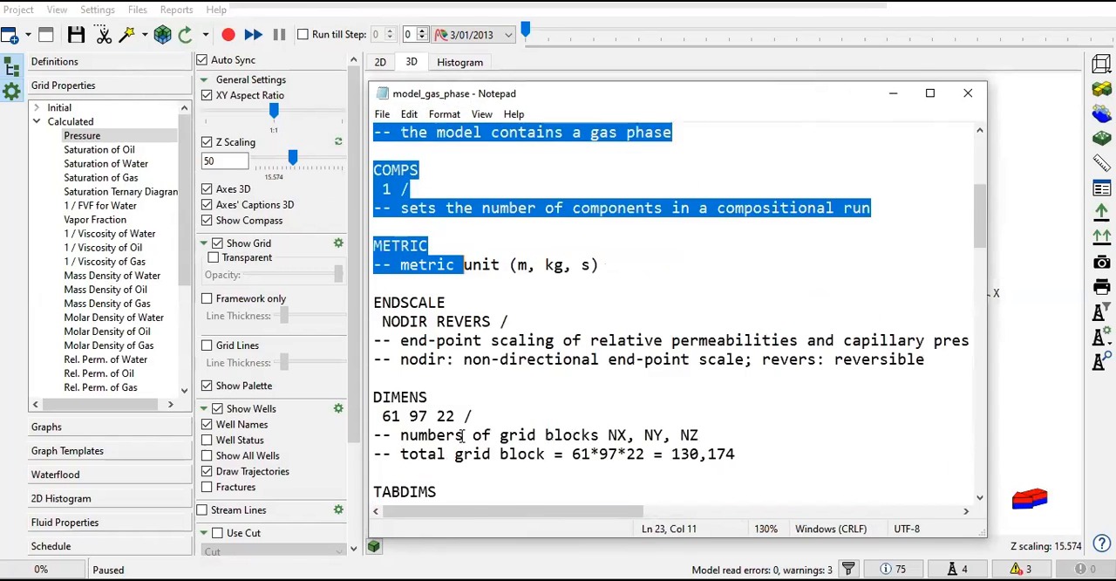
pyautogui.scroll(-9, 463, 433)
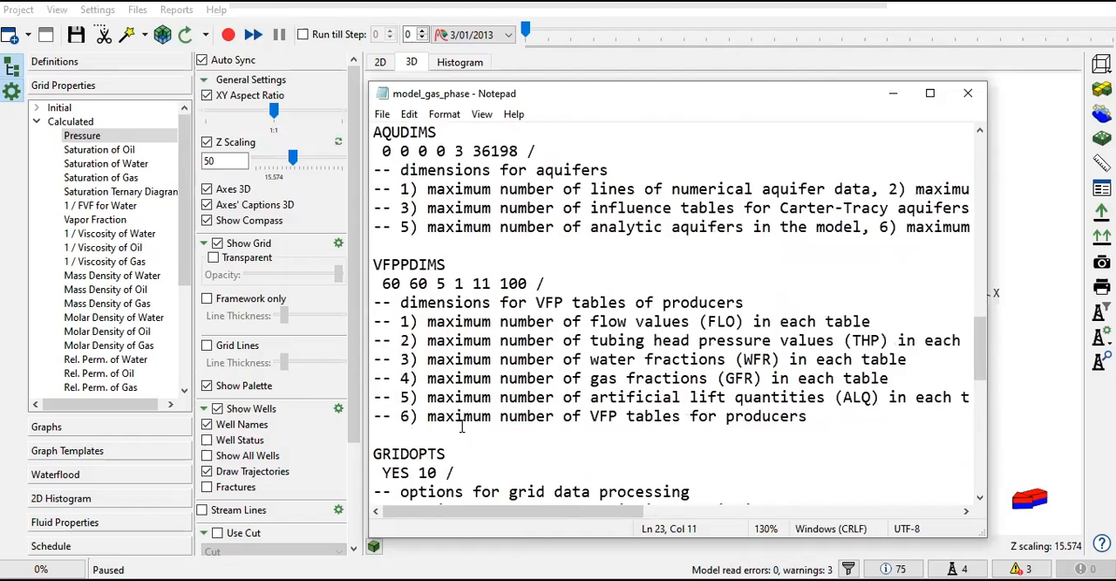
pyautogui.scroll(-2, 456, 369)
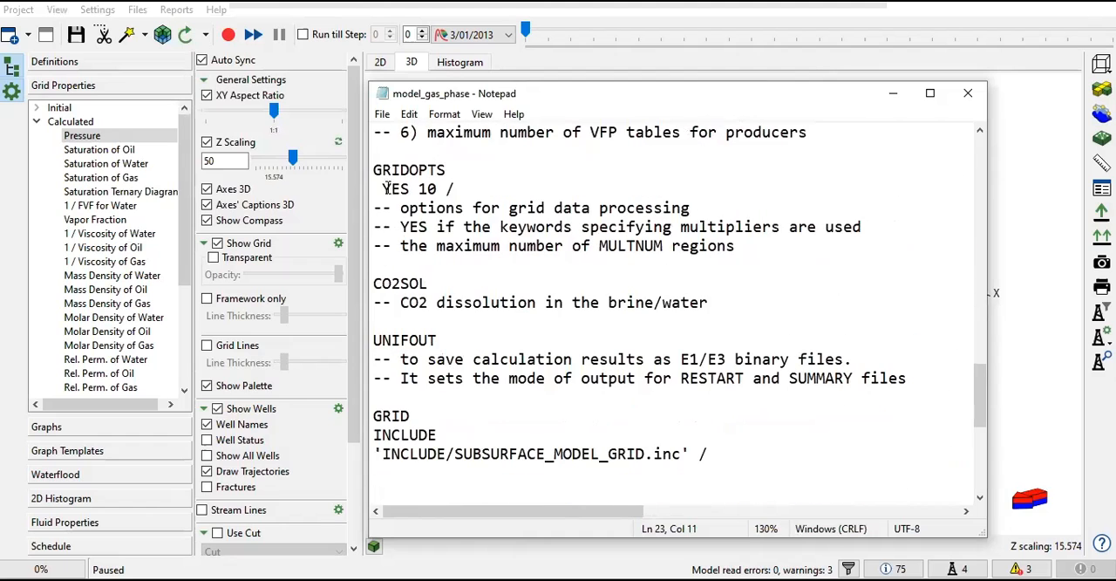
# Step: Examine the GRIDOPTS, CO2SOL and UNIFOUT keywords at the end of the RUNSPEC section
pyautogui.doubleClick(452, 171)
pyautogui.moveTo(374, 282); pyautogui.dragTo(614, 303)
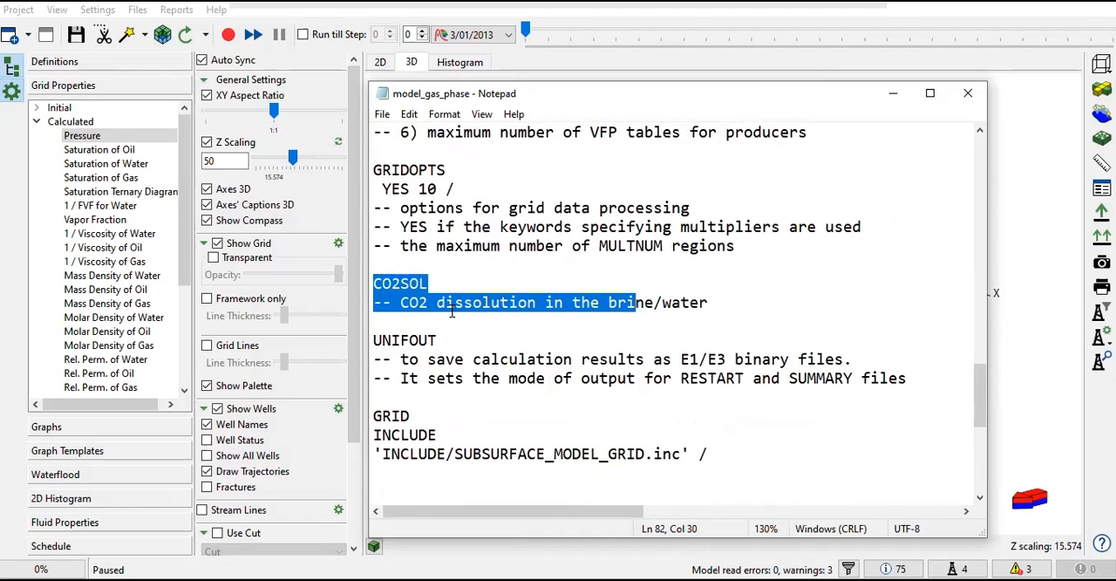
pyautogui.click(680, 302)
pyautogui.scroll(-2, 680, 301)
pyautogui.moveTo(375, 226); pyautogui.dragTo(861, 264)
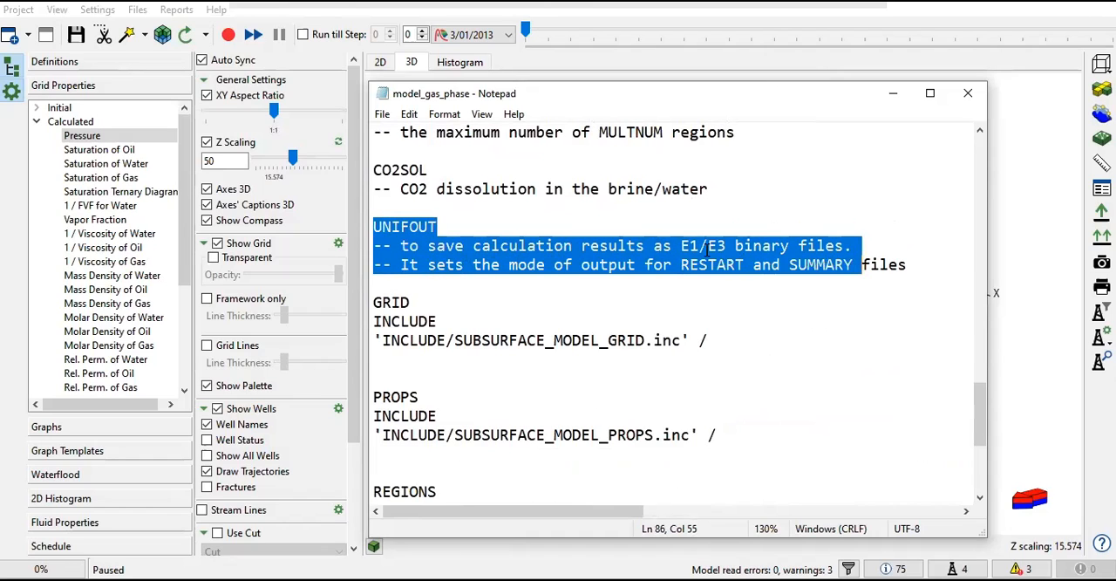
# Step: Review the include statements of the GRID, PROPS, REGIONS, SOLUTION and SCHEDULE sections, and close the data file
pyautogui.scroll(-2, 618, 348)
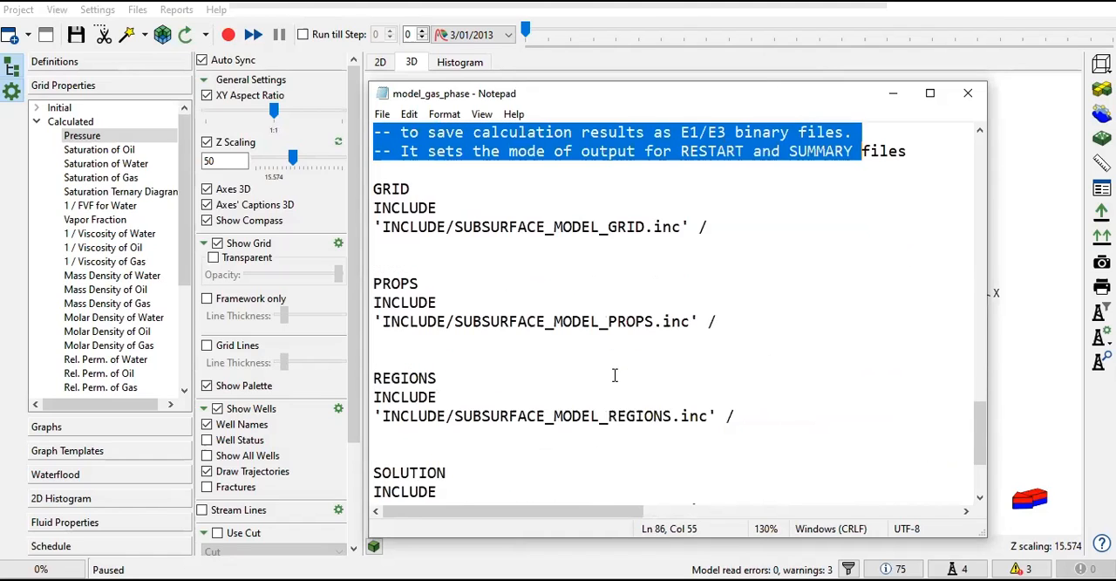
pyautogui.moveTo(375, 187); pyautogui.dragTo(662, 228)
pyautogui.moveTo(382, 283); pyautogui.dragTo(721, 322)
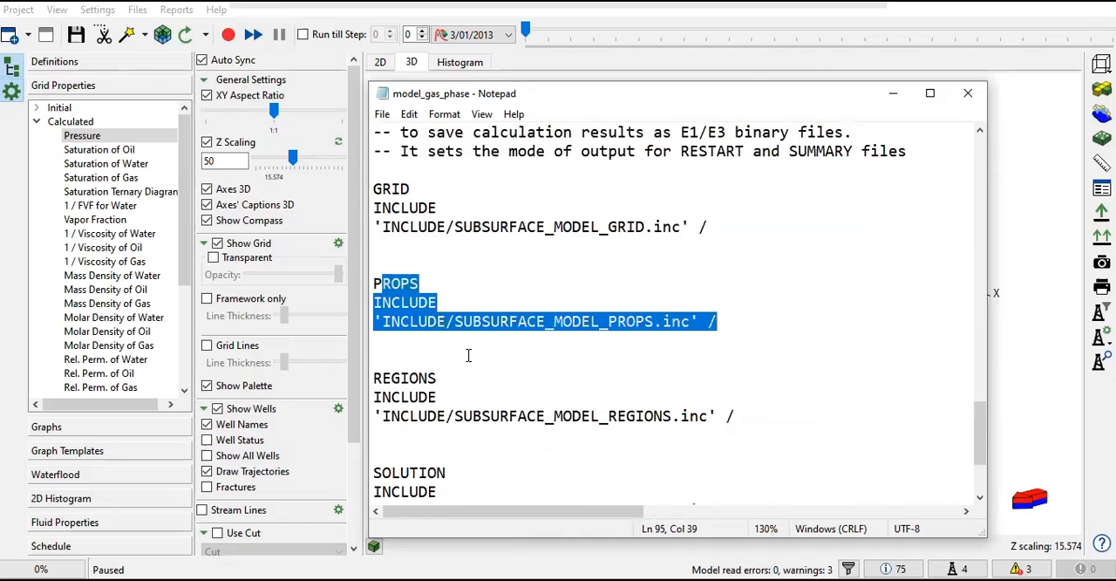
pyautogui.moveTo(371, 378); pyautogui.dragTo(717, 417)
pyautogui.scroll(-2, 515, 429)
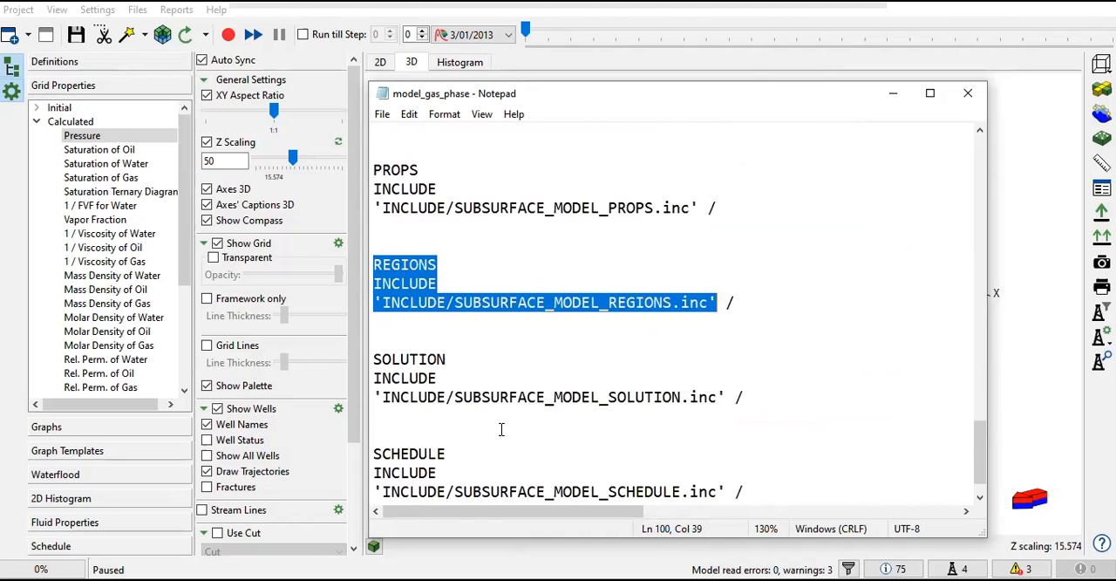
pyautogui.moveTo(373, 358); pyautogui.dragTo(383, 358)
pyautogui.scroll(-1, 459, 397)
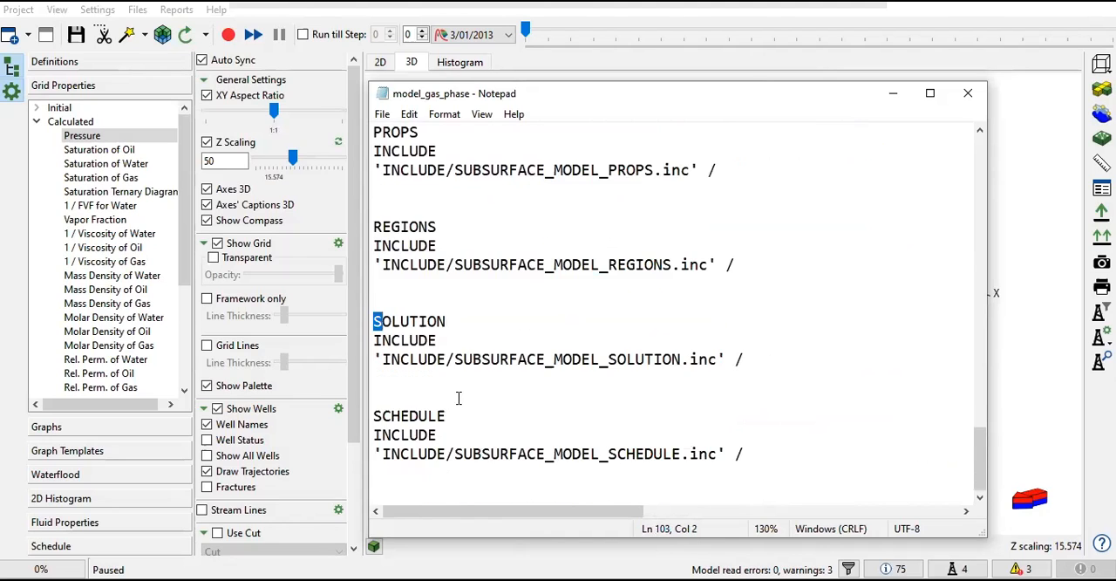
pyautogui.scroll(2, 470, 388)
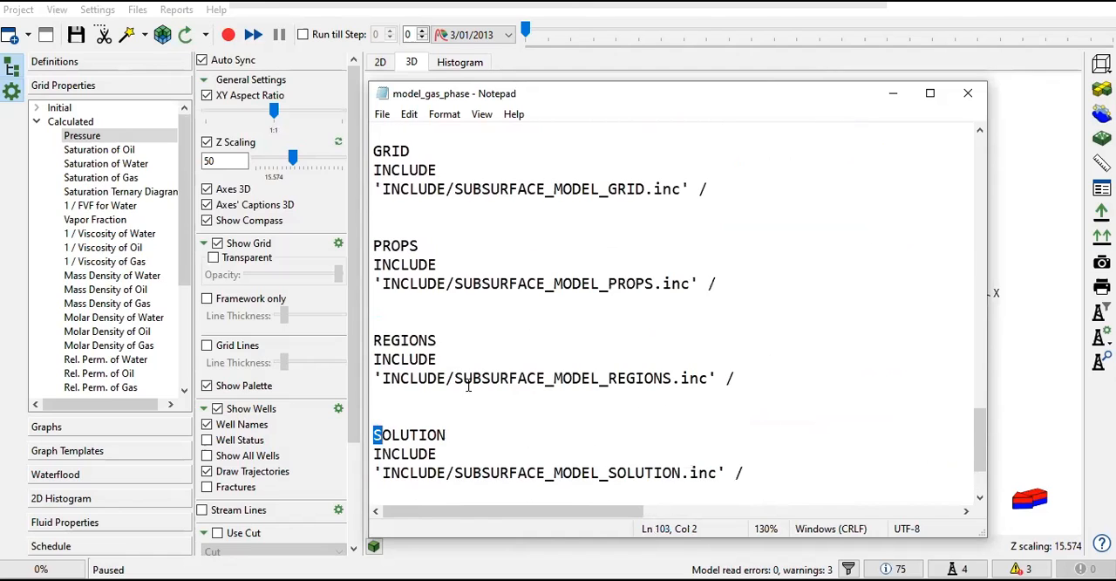
pyautogui.click(968, 93)
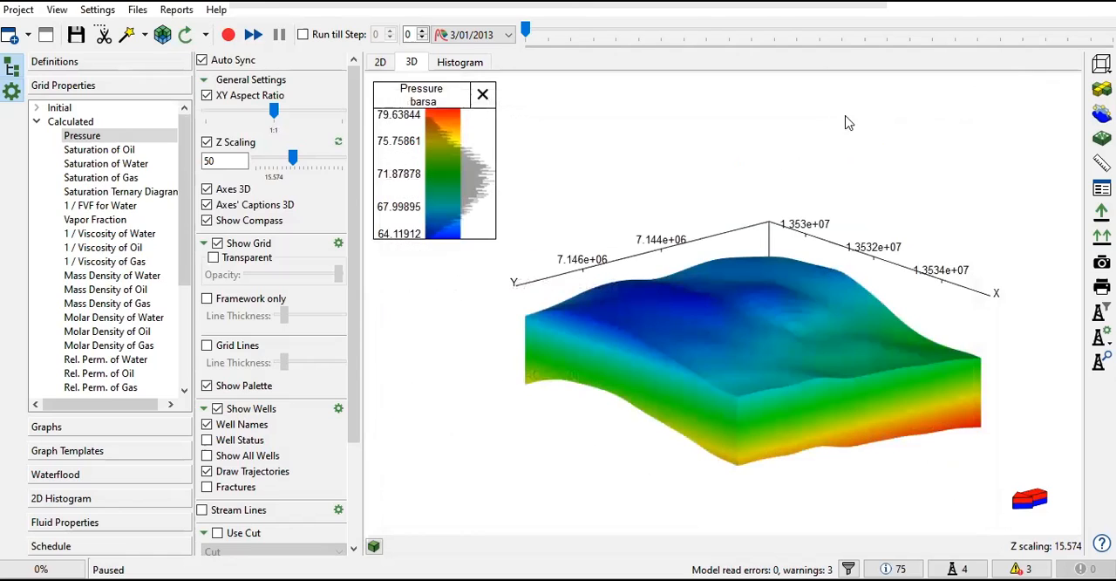
# Step: Check which include files belong to the model's GRID section
pyautogui.click(136, 9)
pyautogui.moveTo(183, 84)
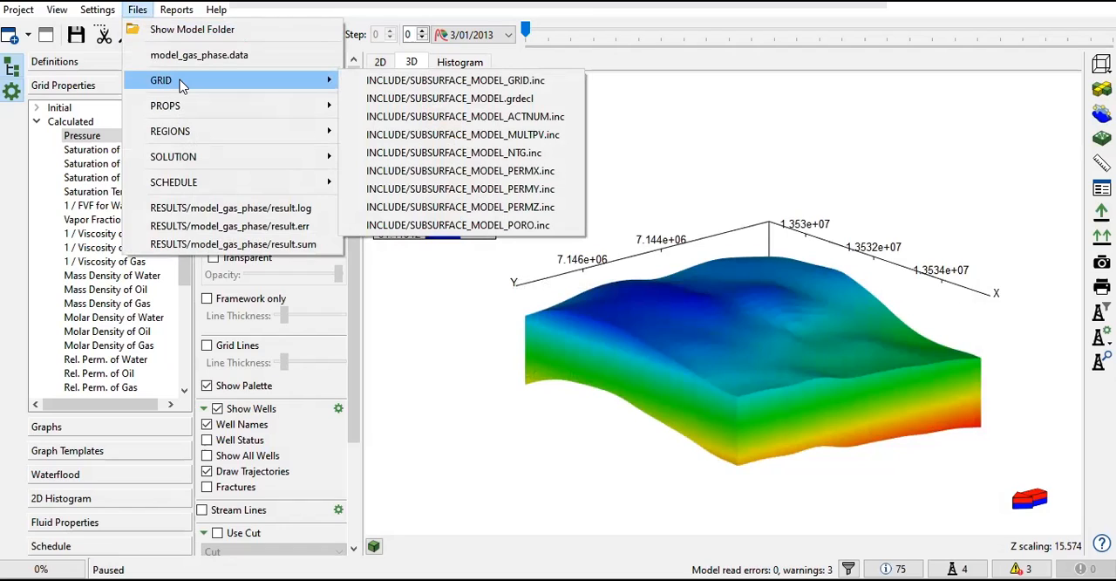
pyautogui.click(497, 397)
# Step: Display the initial block sizes along X, Y and Z on the 3D grid one after another
pyautogui.click(44, 122)
pyautogui.click(40, 108)
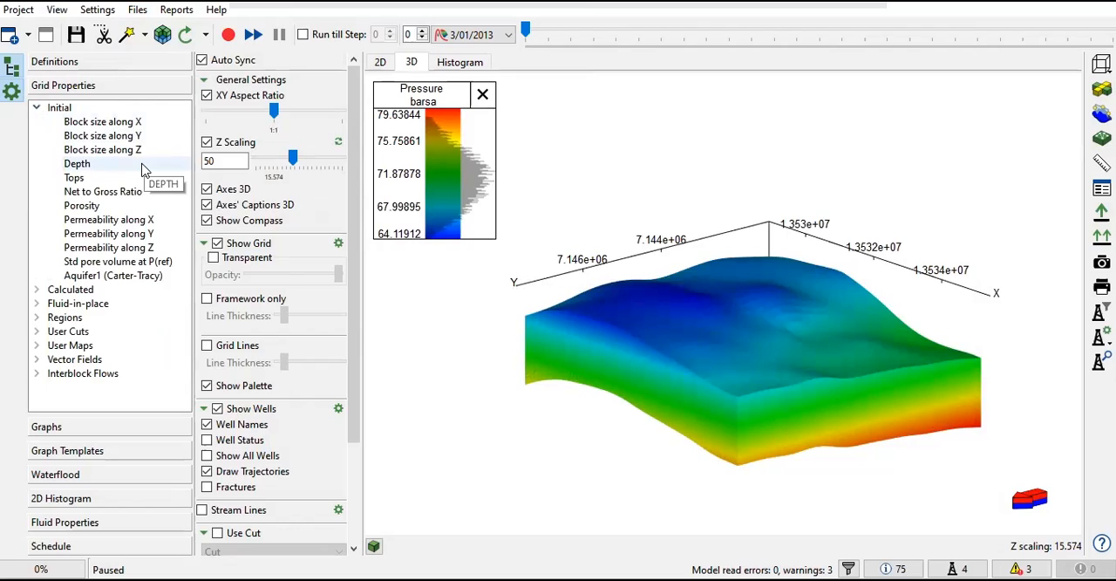
pyautogui.click(144, 136)
pyautogui.click(123, 124)
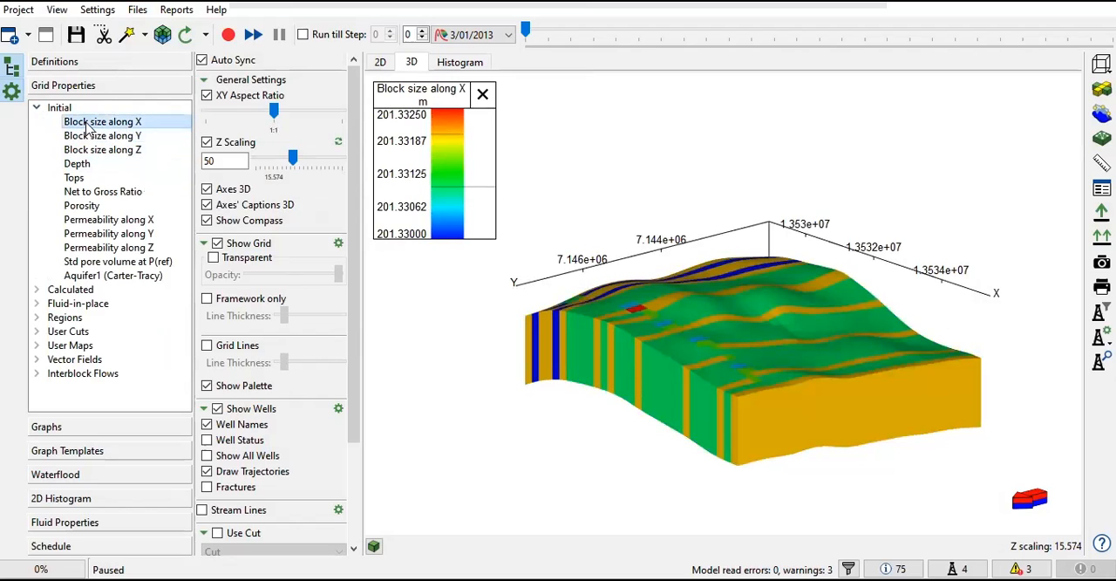
pyautogui.click(138, 137)
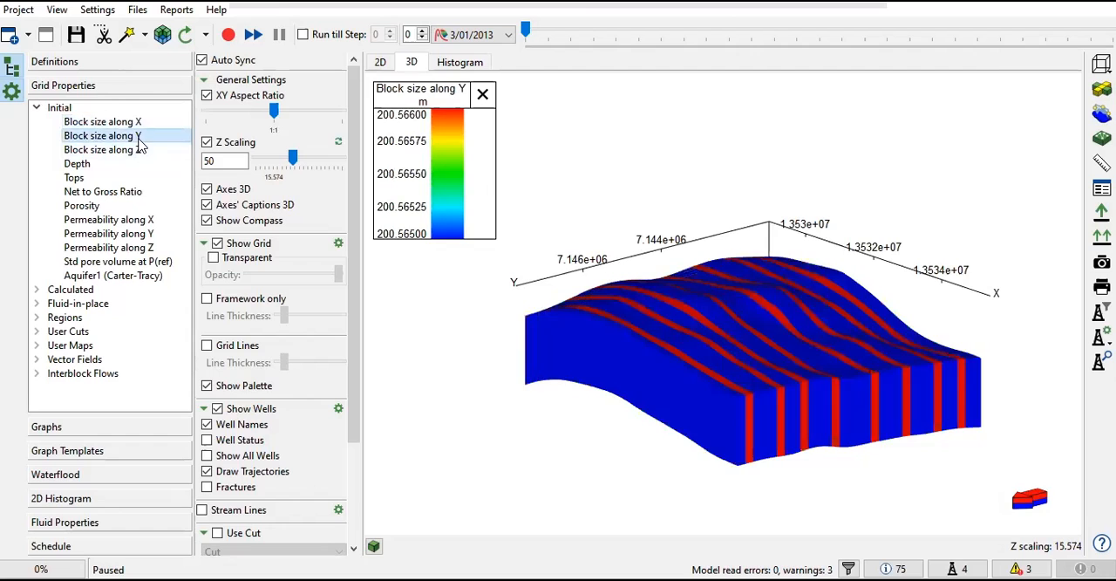
pyautogui.click(125, 153)
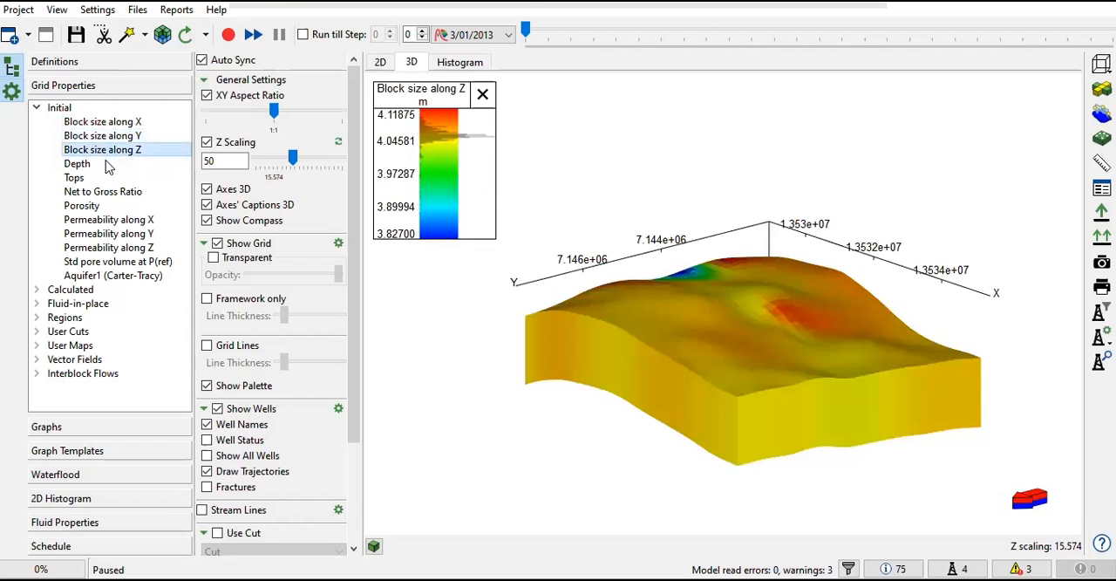
# Step: Display the initial Depth, Tops and Net to Gross Ratio properties on the 3D grid
pyautogui.click(103, 165)
pyautogui.click(85, 178)
pyautogui.click(88, 191)
pyautogui.moveTo(707, 357)
pyautogui.mouseDown()
pyautogui.moveTo(625, 354)
pyautogui.moveTo(689, 366)
pyautogui.moveTo(710, 343)
pyautogui.moveTo(734, 351)
pyautogui.moveTo(696, 361)
pyautogui.mouseUp()
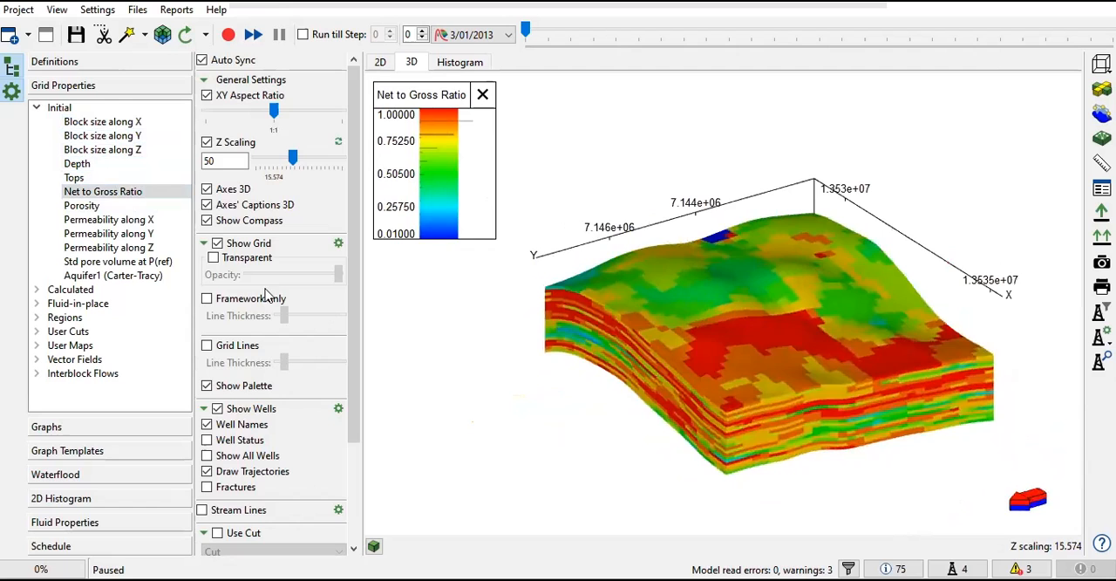
# Step: Display the initial Porosity and the permeabilities along X and Z on the 3D grid
pyautogui.click(91, 207)
pyautogui.moveTo(808, 322)
pyautogui.mouseDown()
pyautogui.moveTo(795, 325)
pyautogui.moveTo(850, 324)
pyautogui.moveTo(794, 327)
pyautogui.mouseUp()
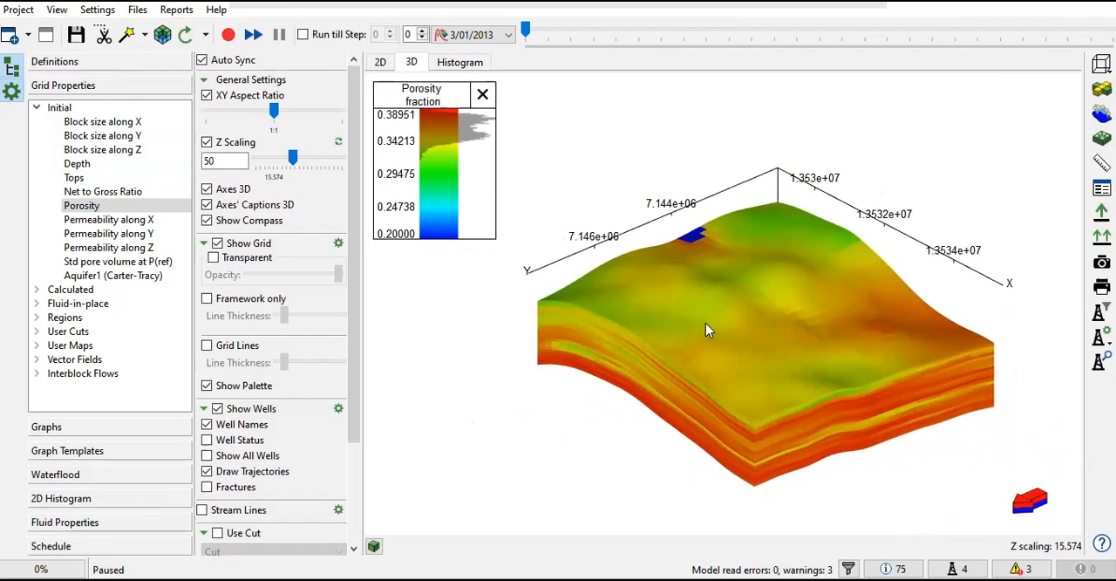
pyautogui.click(152, 221)
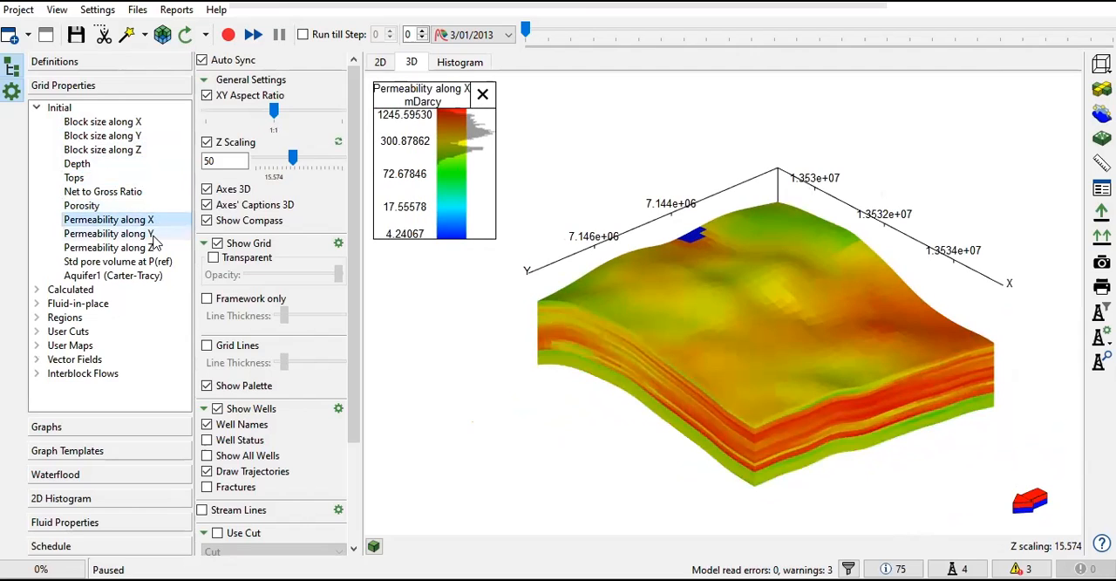
pyautogui.click(153, 248)
# Step: Look over the GRID include files again for the porosity and permeability inputs
pyautogui.click(109, 15)
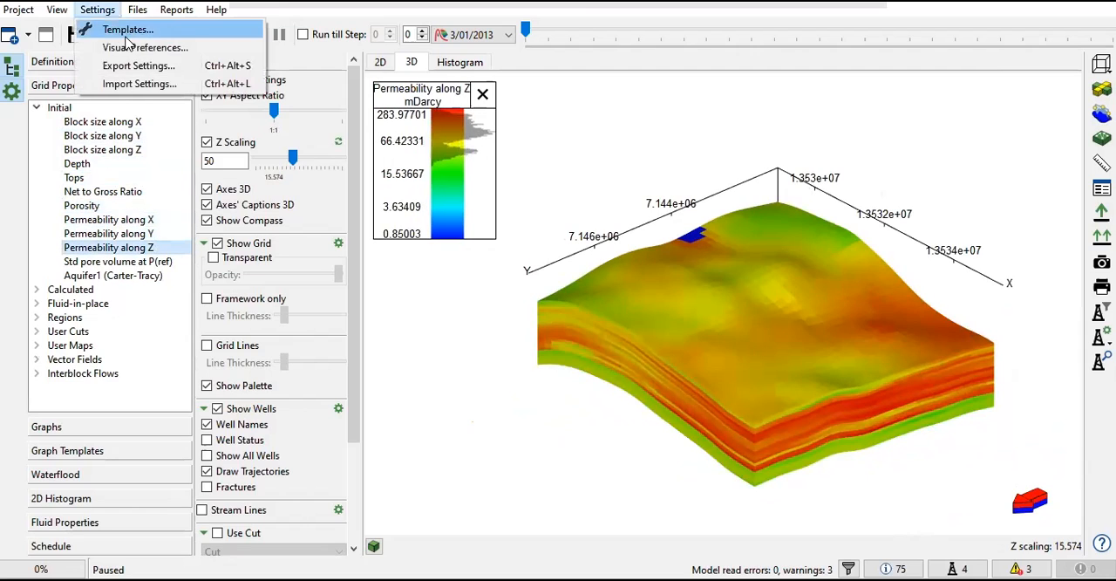
pyautogui.click(138, 15)
pyautogui.click(138, 15)
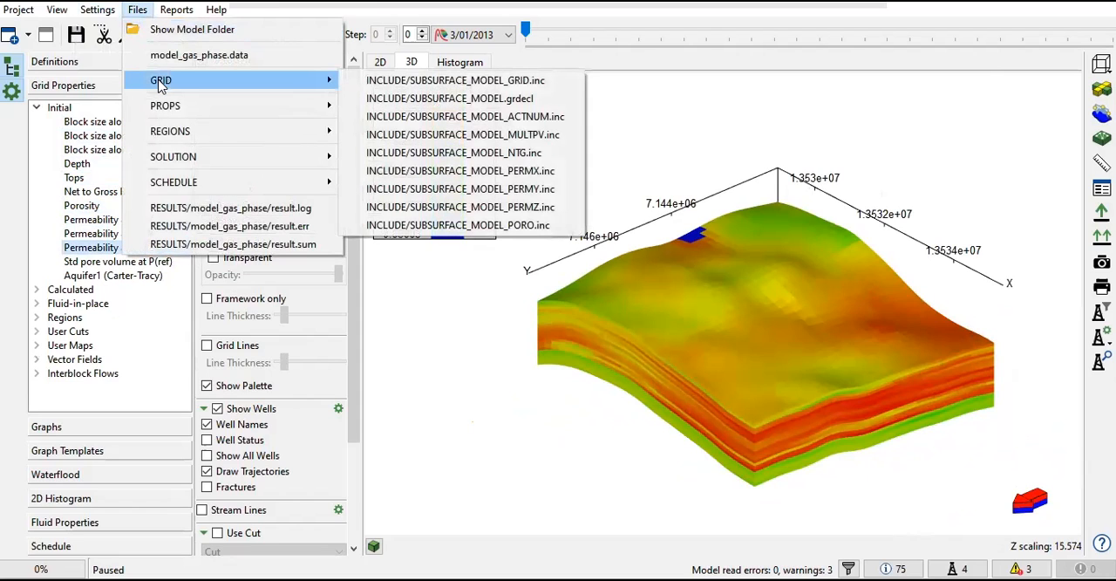
pyautogui.click(452, 353)
# Step: Display the standard pore volume at P(ref) and the Aquifer1 (Carter-Tracy) property, inspecting the aquifer along the model's sides
pyautogui.click(118, 261)
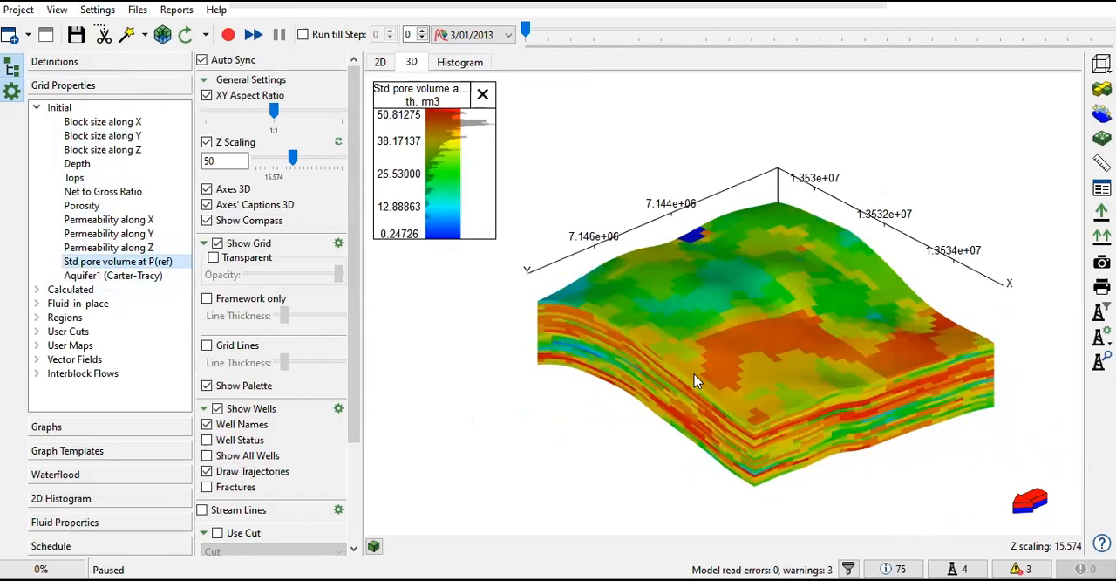
pyautogui.click(162, 276)
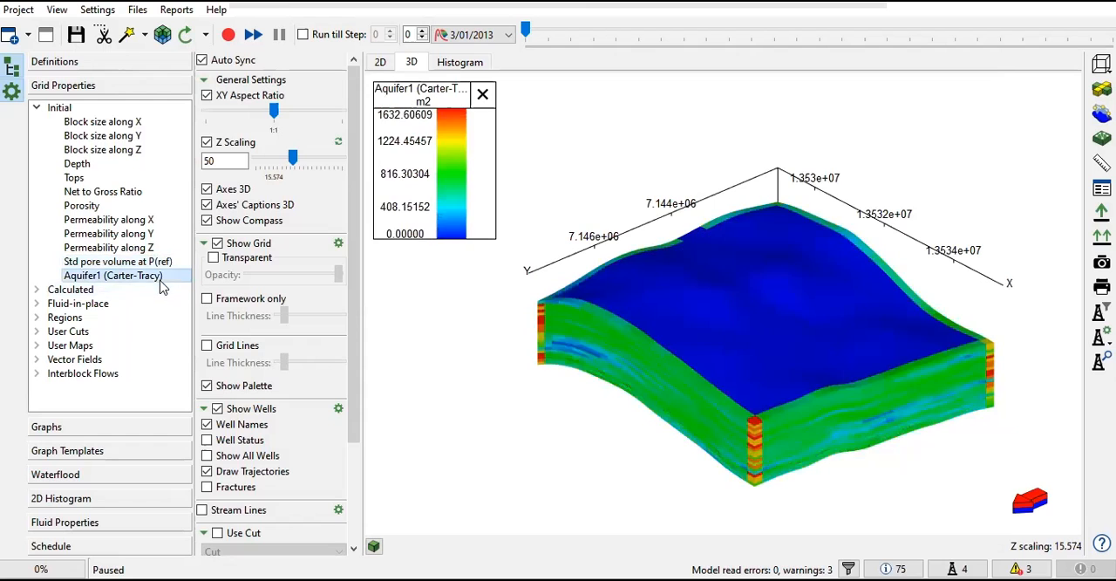
pyautogui.moveTo(776, 314); pyautogui.dragTo(674, 326)
# Step: Switch from the initial to the calculated properties and inspect Pressure on the 3D grid
pyautogui.click(36, 107)
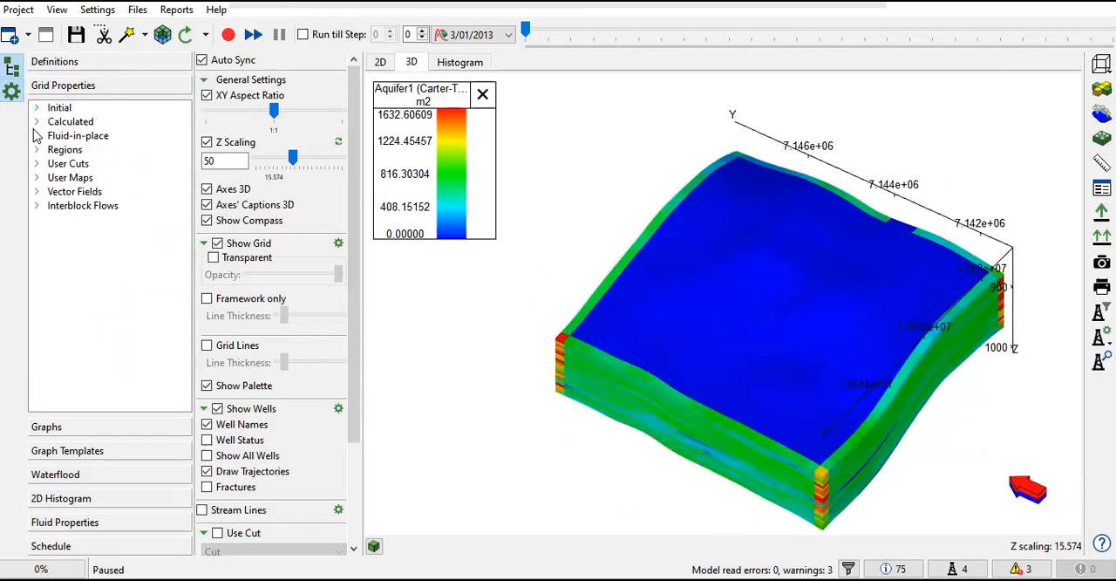
pyautogui.click(37, 121)
pyautogui.click(82, 135)
pyautogui.moveTo(651, 320); pyautogui.dragTo(710, 305)
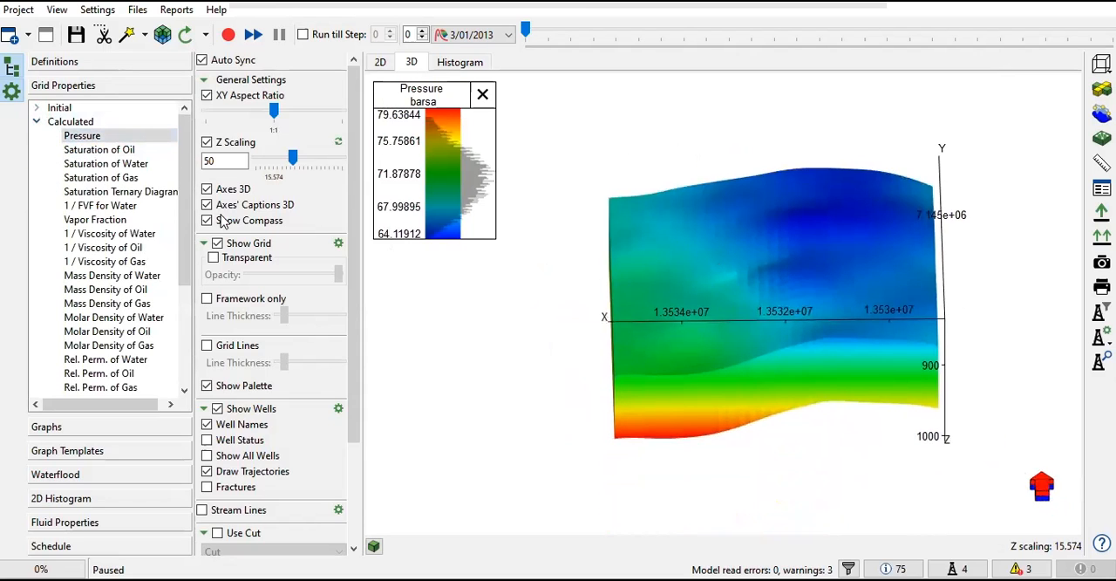
# Step: Inspect the calculated saturations of oil, water and gas on the 3D grid from different angles
pyautogui.click(104, 149)
pyautogui.moveTo(634, 291); pyautogui.dragTo(699, 316)
pyautogui.moveTo(628, 299); pyautogui.dragTo(593, 274)
pyautogui.click(91, 164)
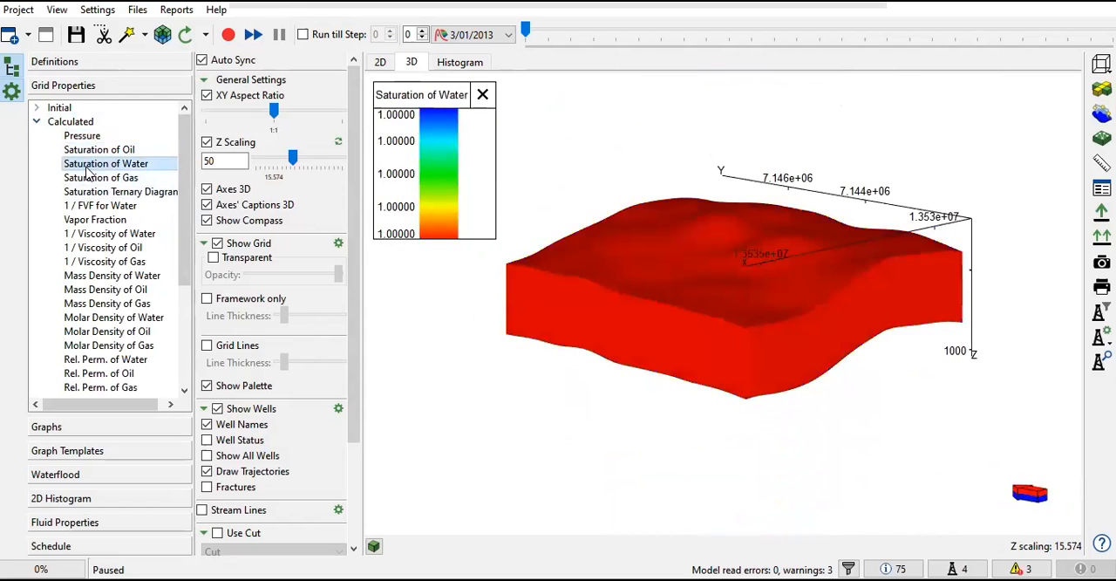
pyautogui.moveTo(604, 296); pyautogui.dragTo(187, 192)
pyautogui.click(173, 179)
pyautogui.moveTo(643, 381); pyautogui.dragTo(742, 410)
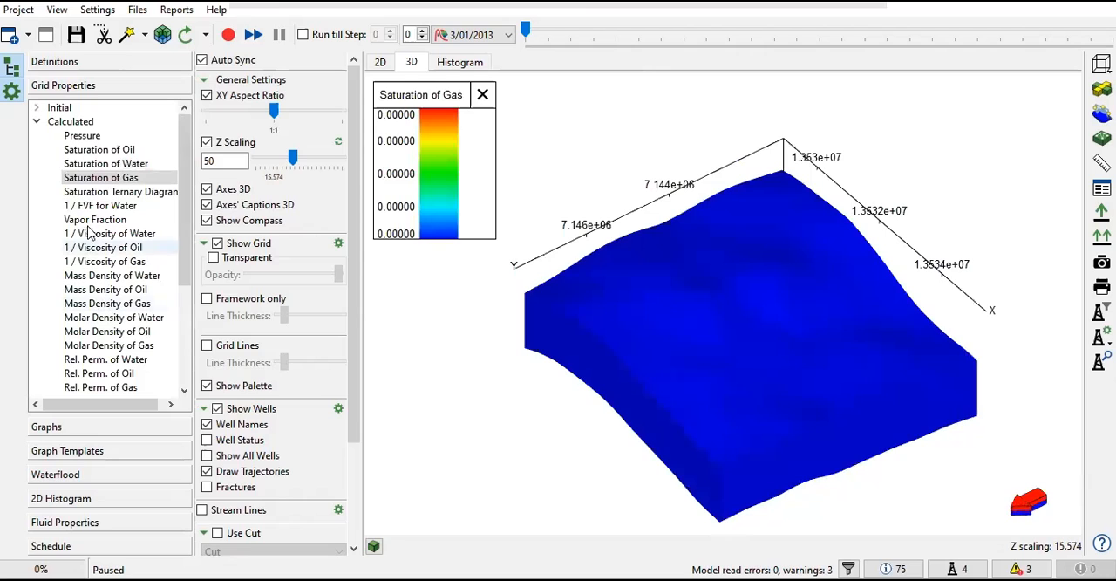
# Step: Display the saturation ternary diagram, 1 / FVF for Water and Vapor Fraction, ending on 1 / FVF for Water
pyautogui.click(120, 194)
pyautogui.click(117, 207)
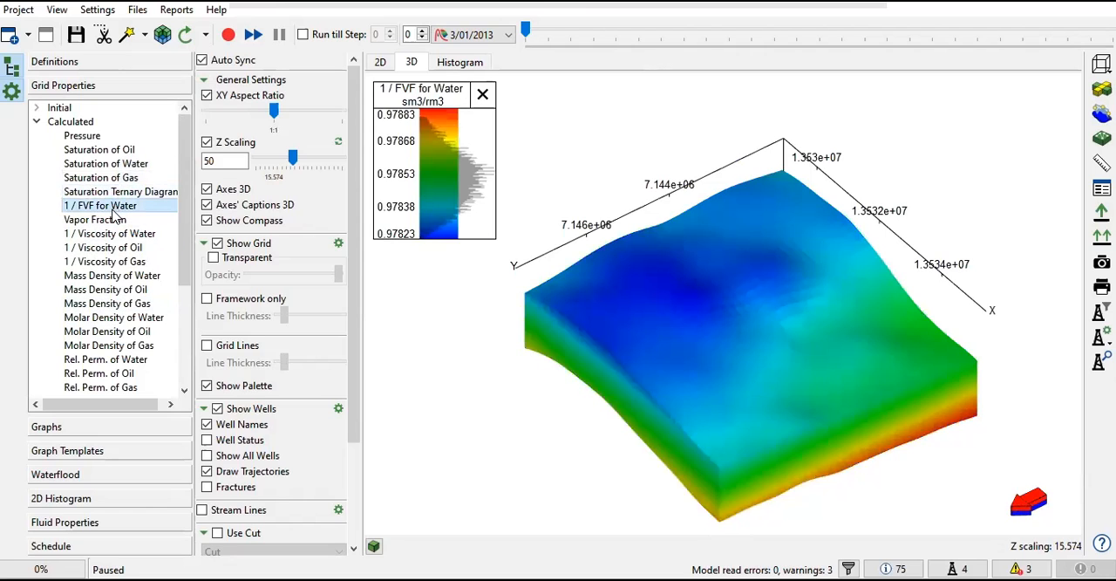
pyautogui.click(114, 219)
pyautogui.click(110, 206)
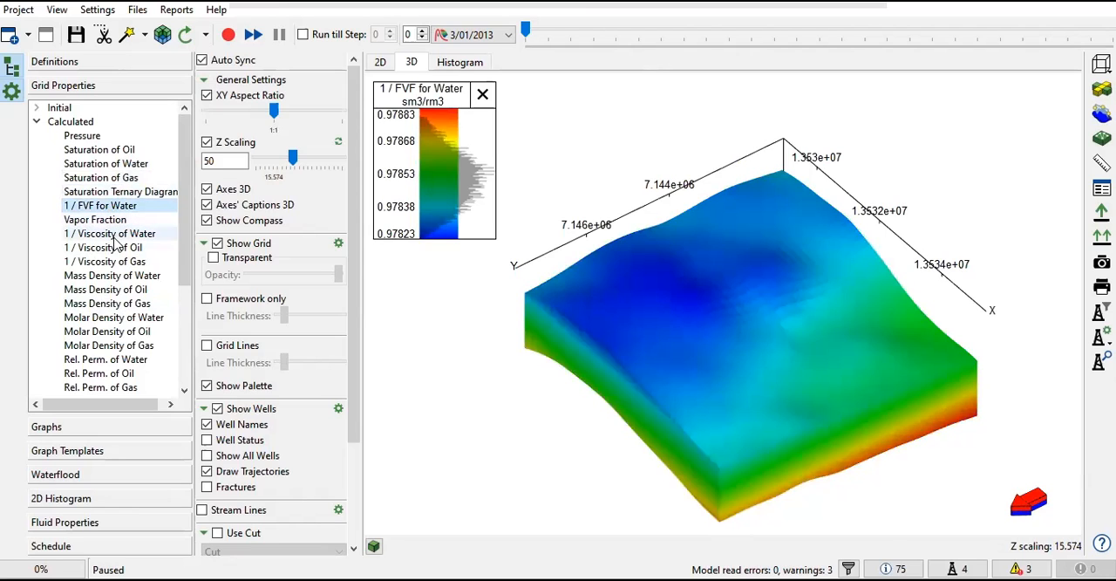
# Step: Display the calculated mass densities of water, oil and gas on the 3D grid
pyautogui.click(120, 275)
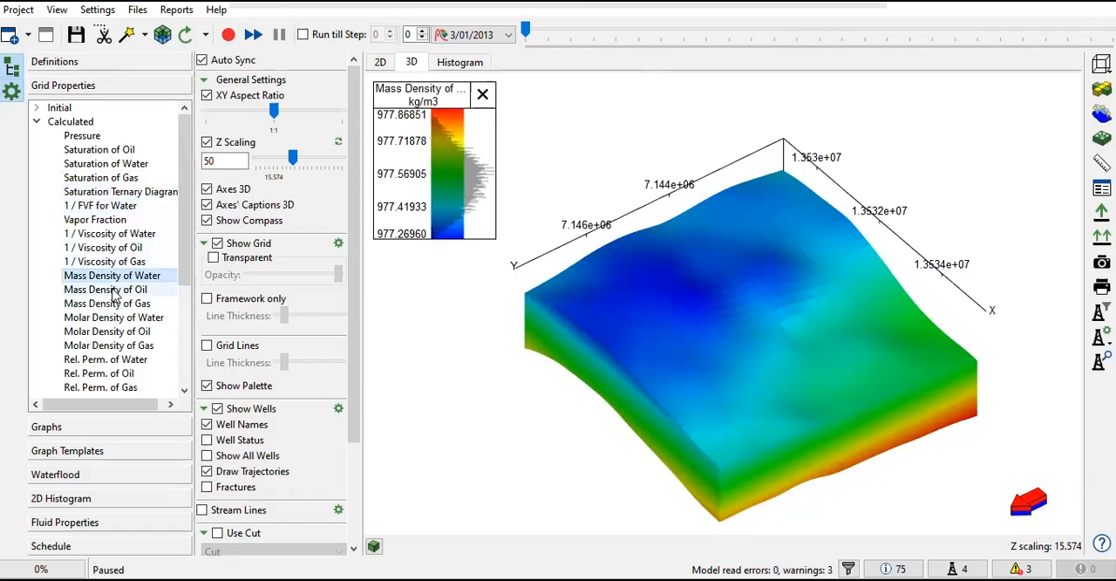
pyautogui.click(129, 291)
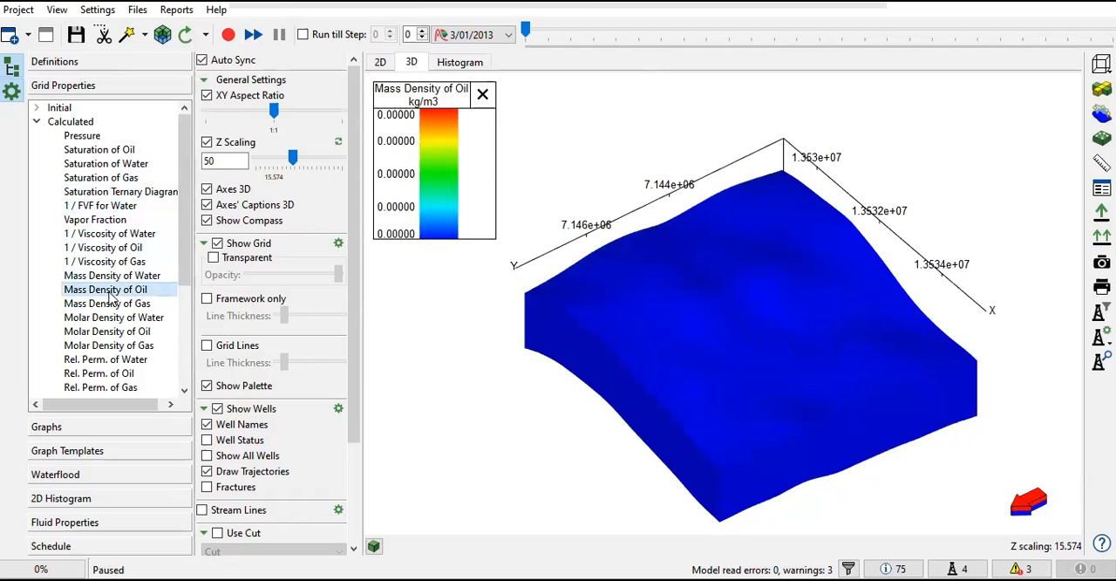
pyautogui.click(111, 302)
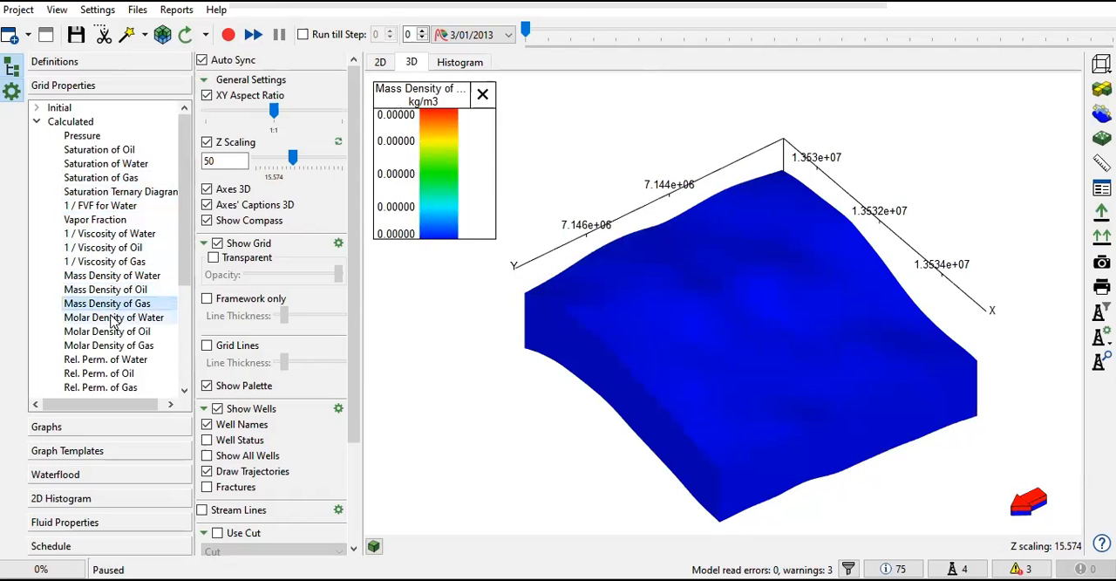
# Step: Inspect Molar Density of Water on the 3D grid from different angles, then display Mass Density of Water again
pyautogui.click(113, 319)
pyautogui.moveTo(676, 358); pyautogui.dragTo(767, 357)
pyautogui.moveTo(627, 358); pyautogui.dragTo(601, 363)
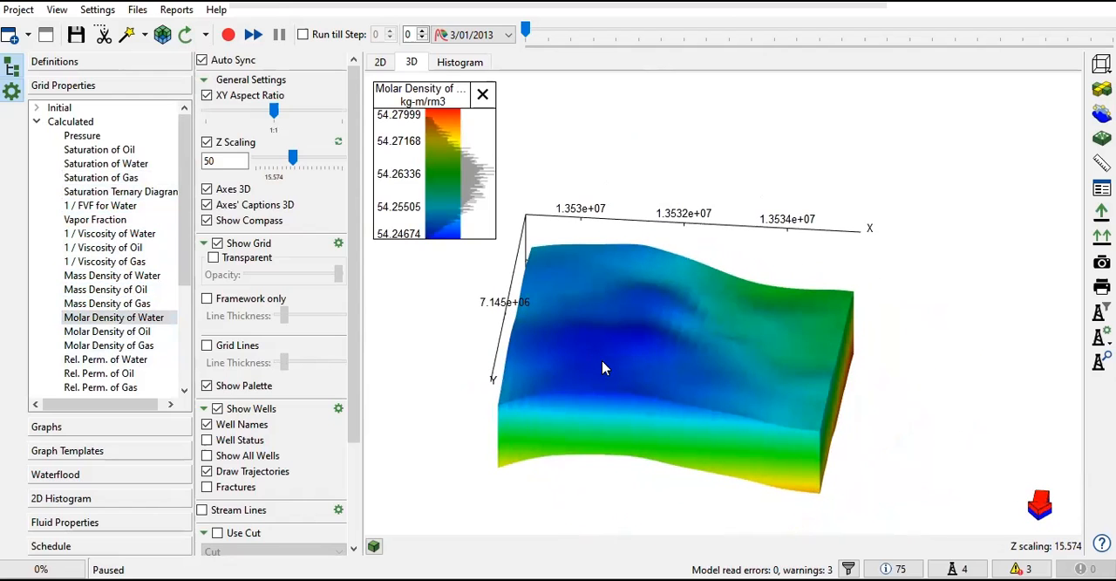
pyautogui.click(109, 275)
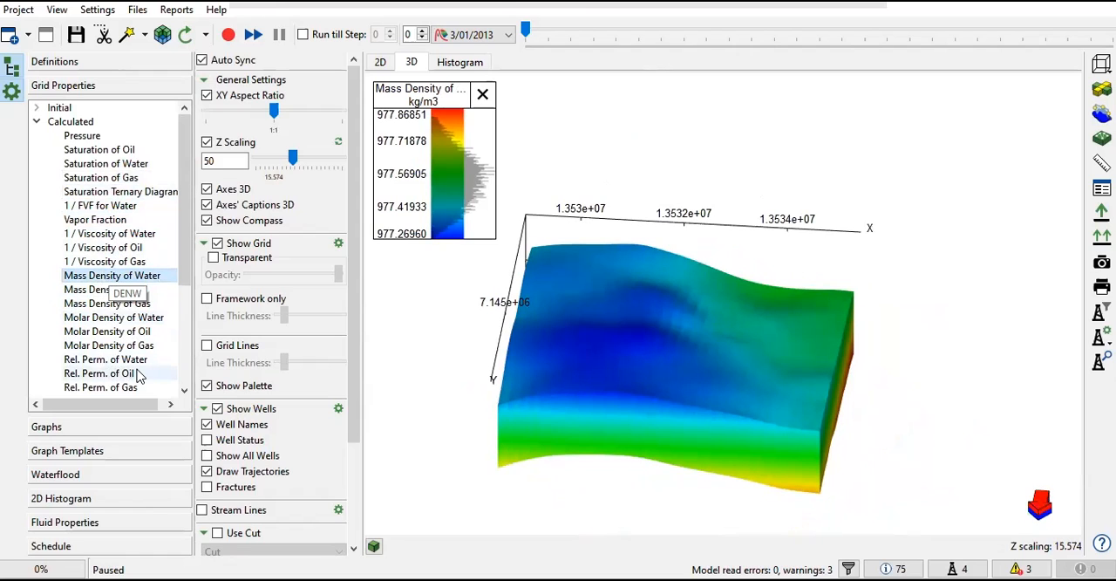
# Step: Display the calculated relative permeabilities of oil, water and gas on the 3D grid, ending on Rel. Perm. of Water
pyautogui.scroll(-2, 136, 295)
pyautogui.click(134, 290)
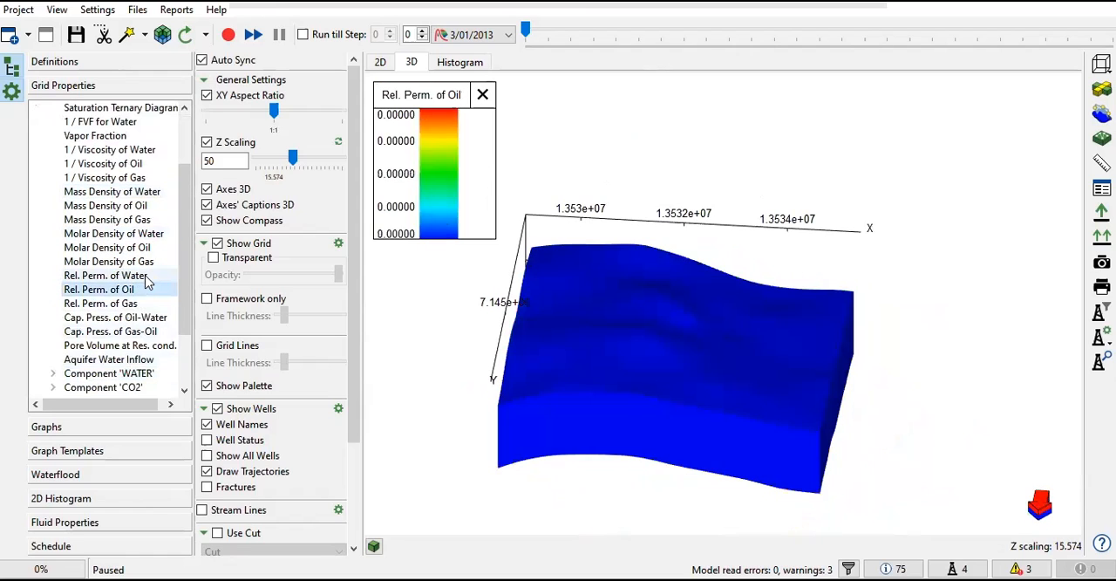
pyautogui.click(144, 278)
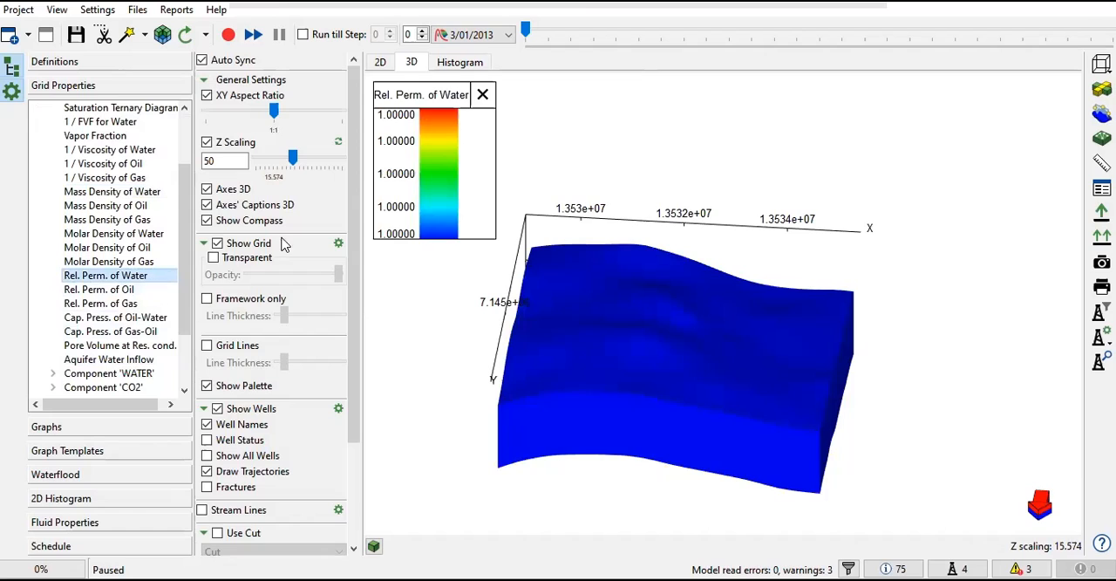
pyautogui.click(97, 291)
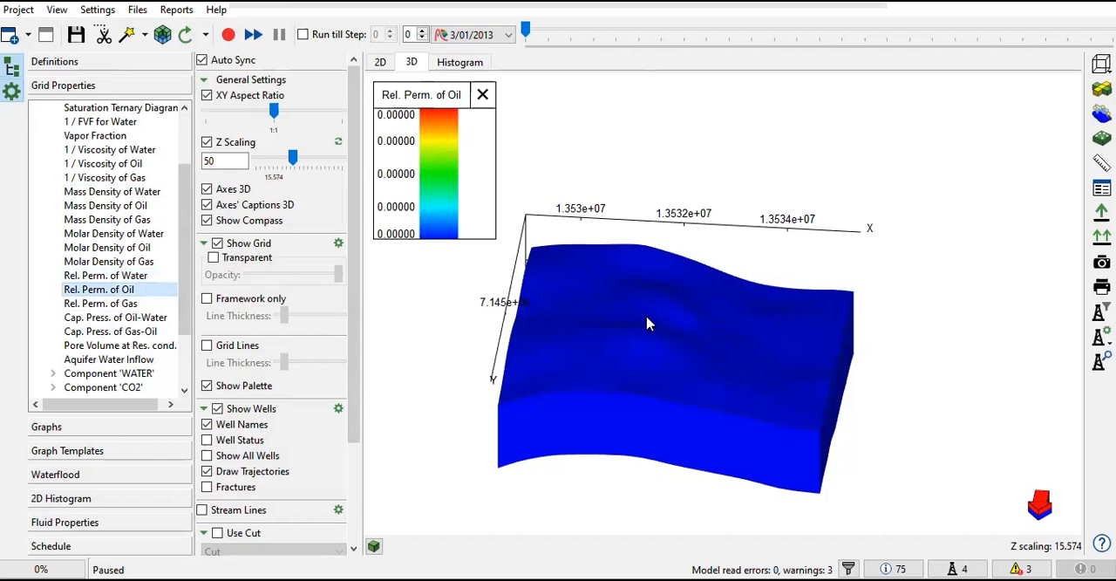
pyautogui.click(136, 304)
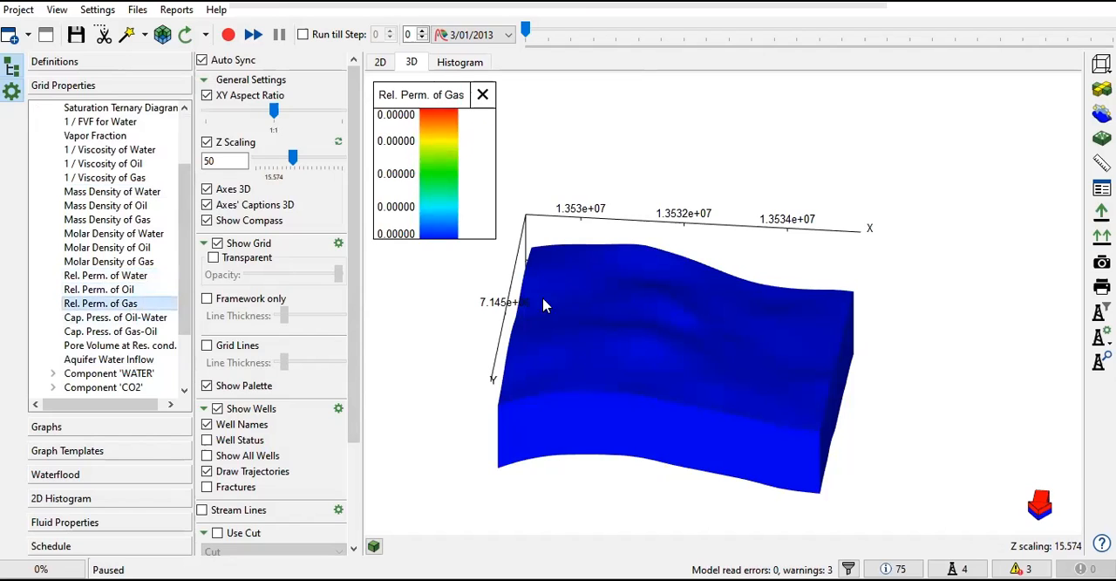
pyautogui.click(122, 261)
pyautogui.click(138, 275)
pyautogui.scroll(-2, 146, 289)
pyautogui.scroll(4, 51, 159)
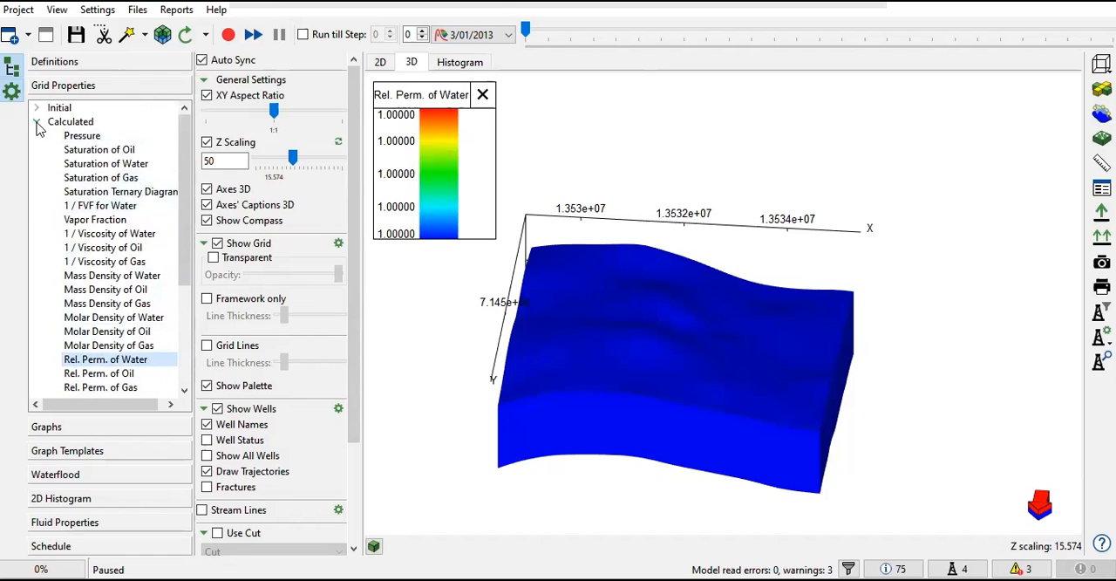
# Step: Collapse the calculated properties, review the keywords in model_gas_phase.data, and close the file
pyautogui.click(37, 122)
pyautogui.click(137, 11)
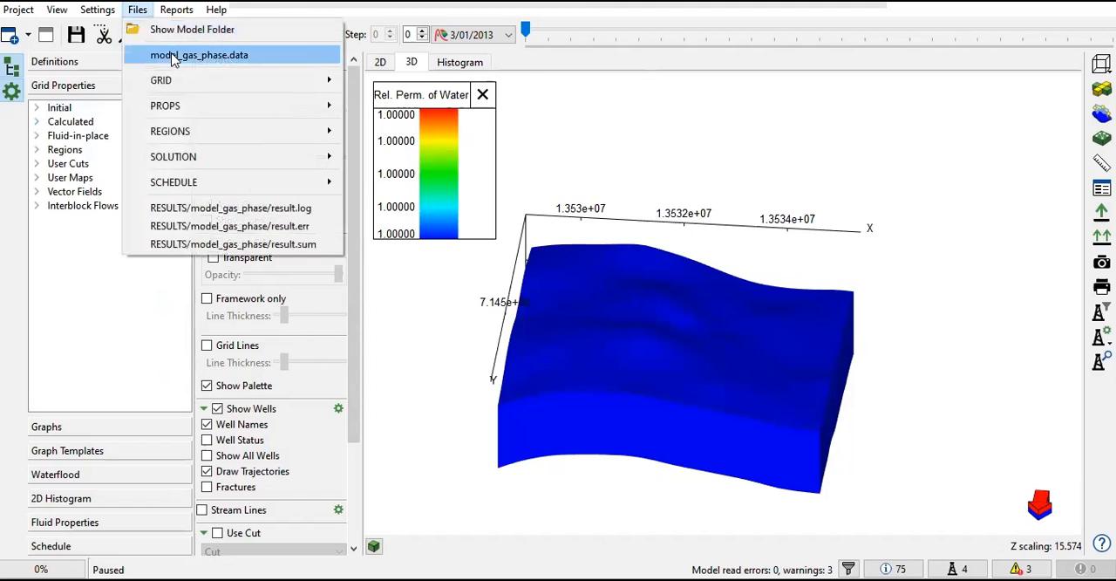
pyautogui.click(205, 55)
pyautogui.scroll(-7, 506, 310)
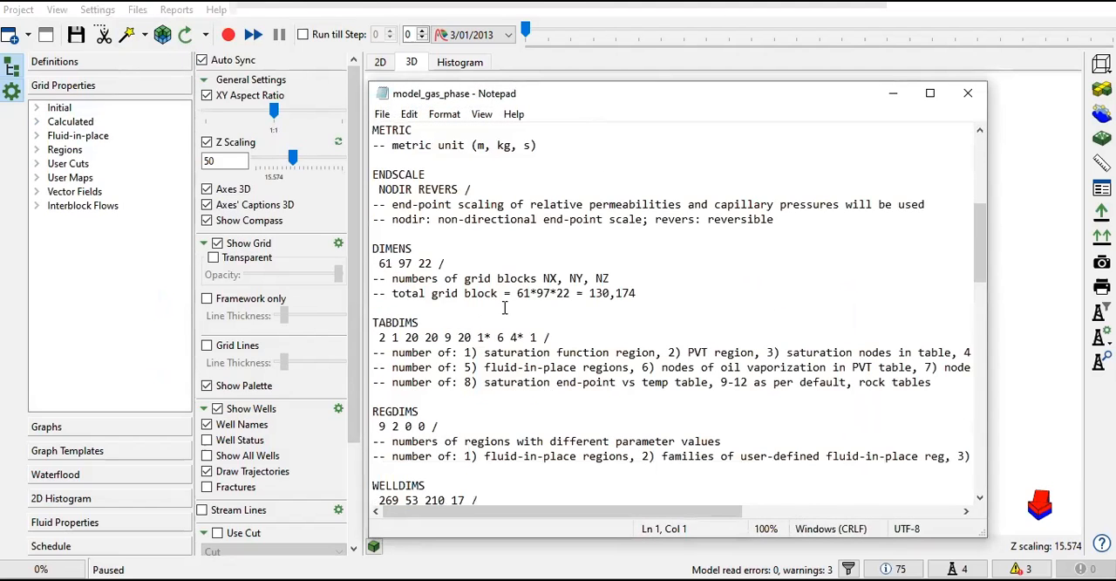
pyautogui.scroll(7, 838, 240)
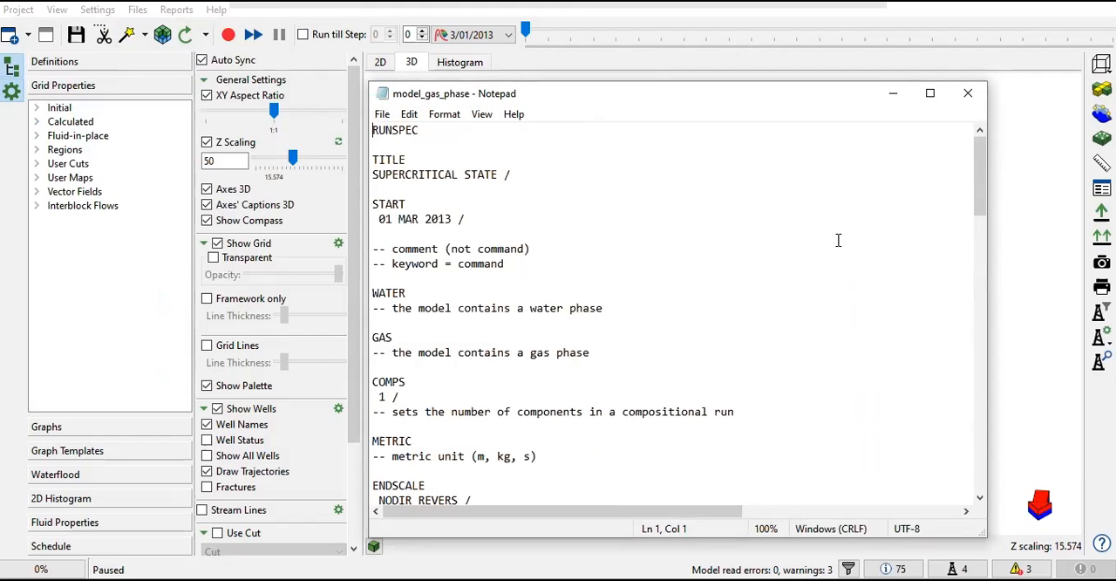
pyautogui.scroll(-14, 840, 239)
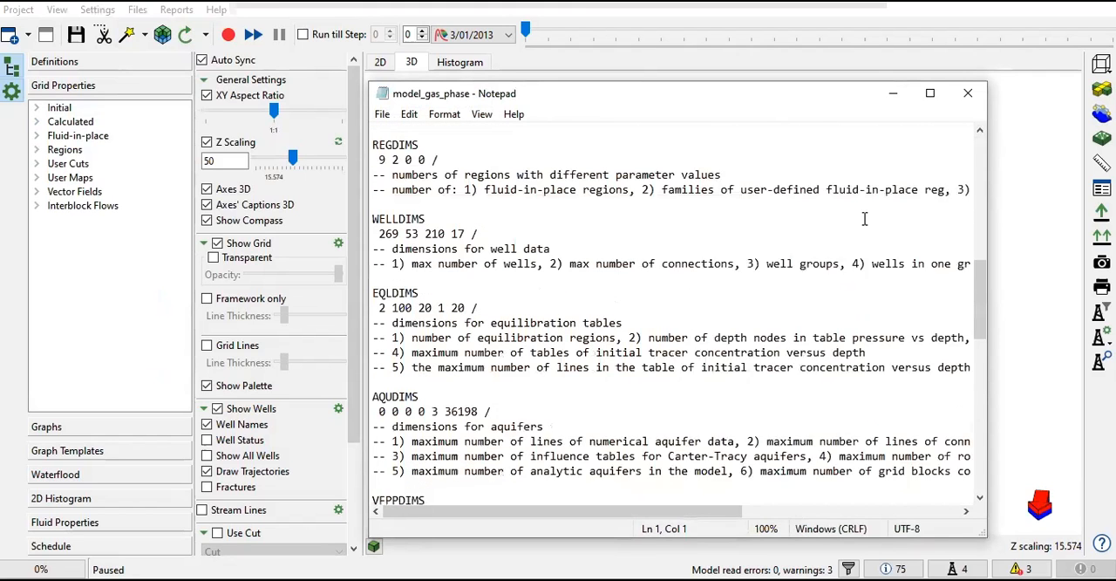
pyautogui.click(968, 93)
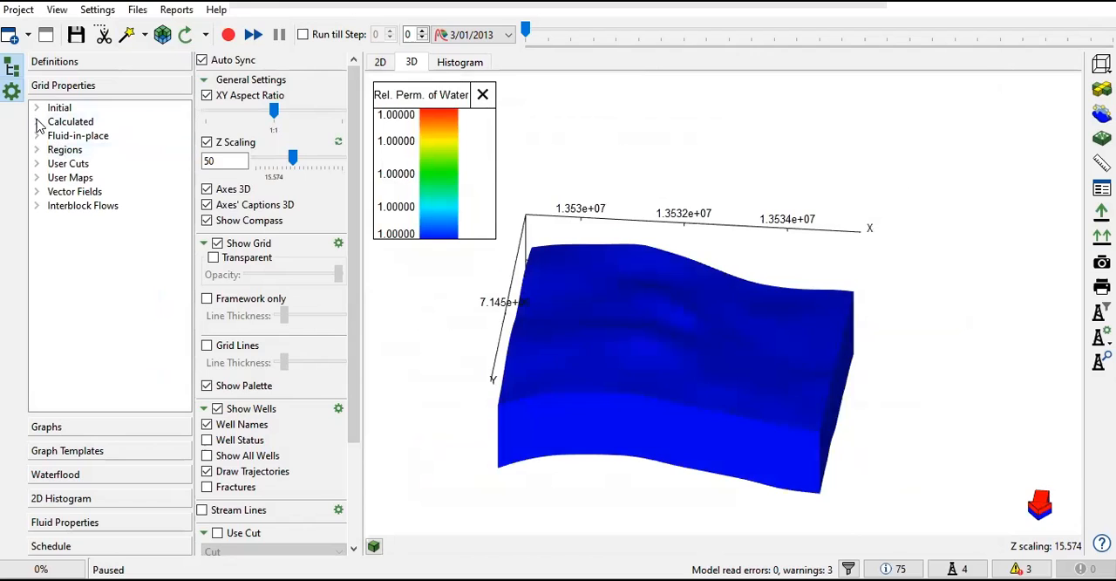
# Step: Expand the calculated properties and review those listed for the components WATER and CO2
pyautogui.click(37, 121)
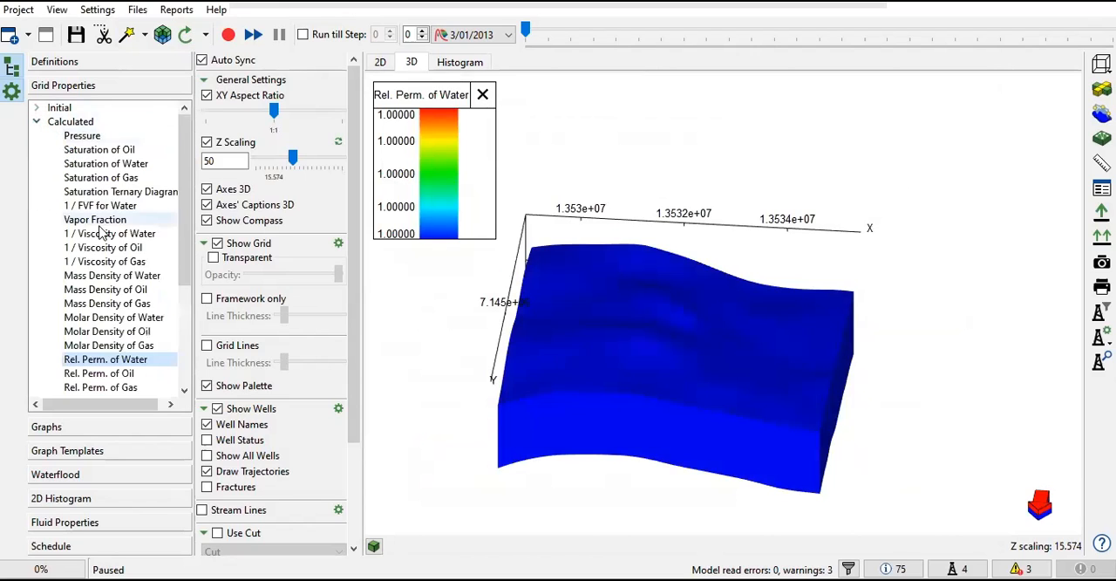
pyautogui.scroll(-3, 54, 340)
pyautogui.click(53, 331)
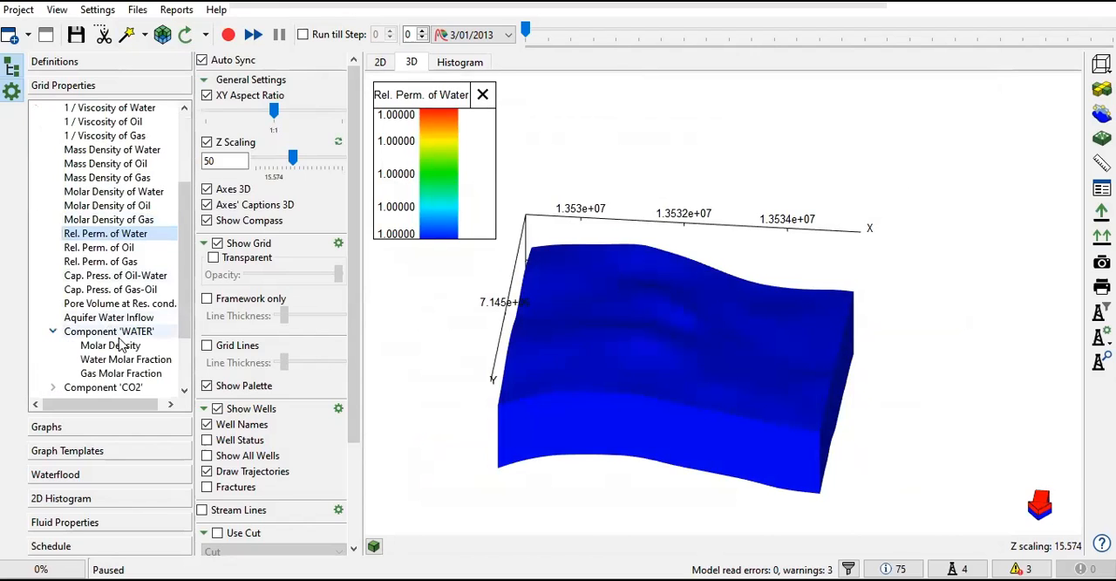
pyautogui.scroll(-2, 53, 340)
pyautogui.click(52, 302)
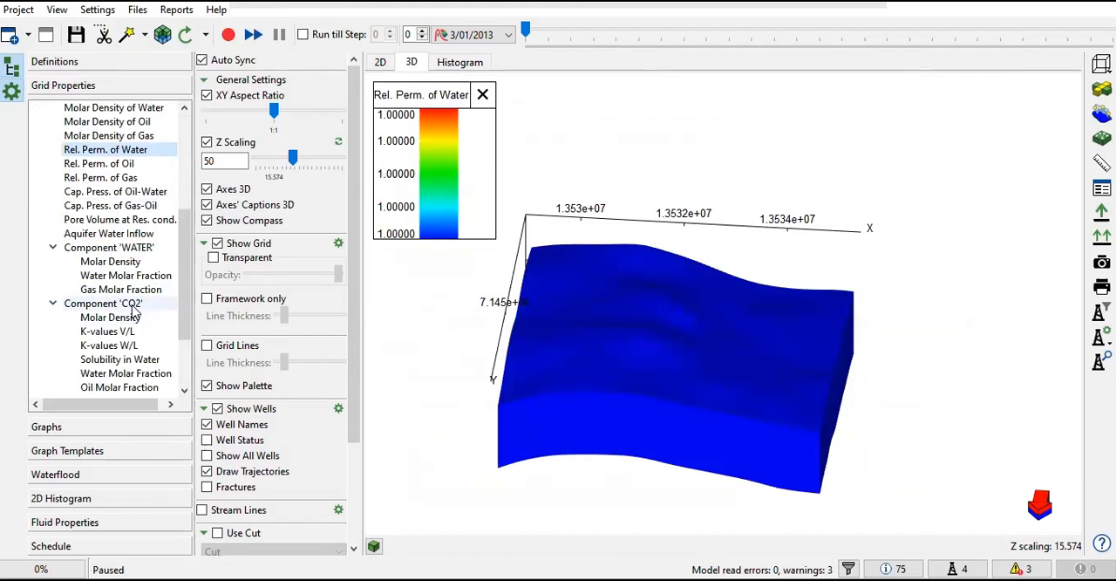
pyautogui.scroll(-2, 136, 309)
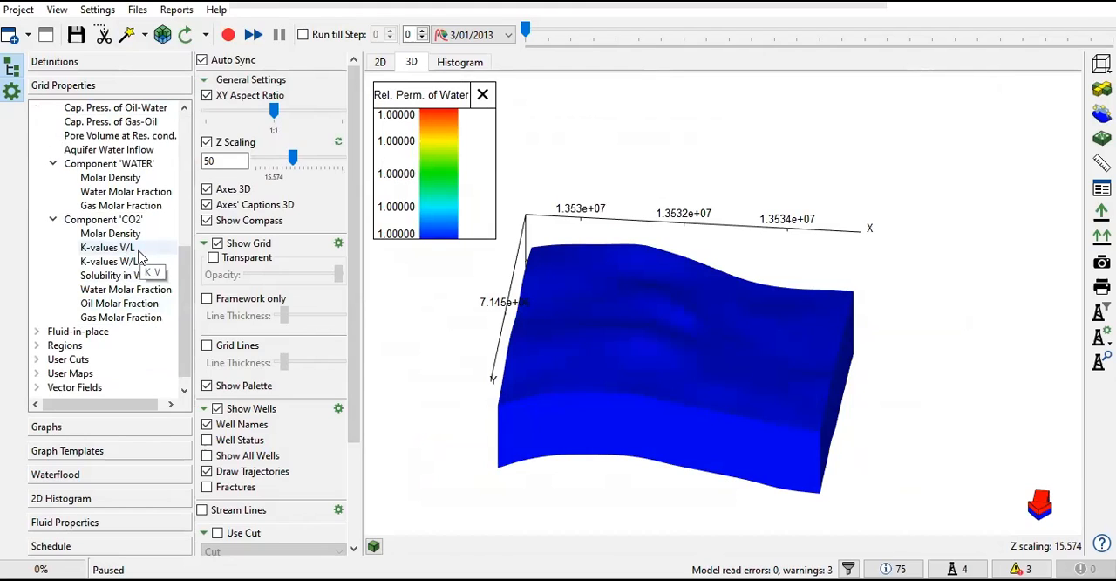
# Step: Display the PVT regions and Saturation Regions on the 3D grid and examine them from different angles
pyautogui.click(36, 345)
pyautogui.scroll(-3, 53, 332)
pyautogui.click(88, 234)
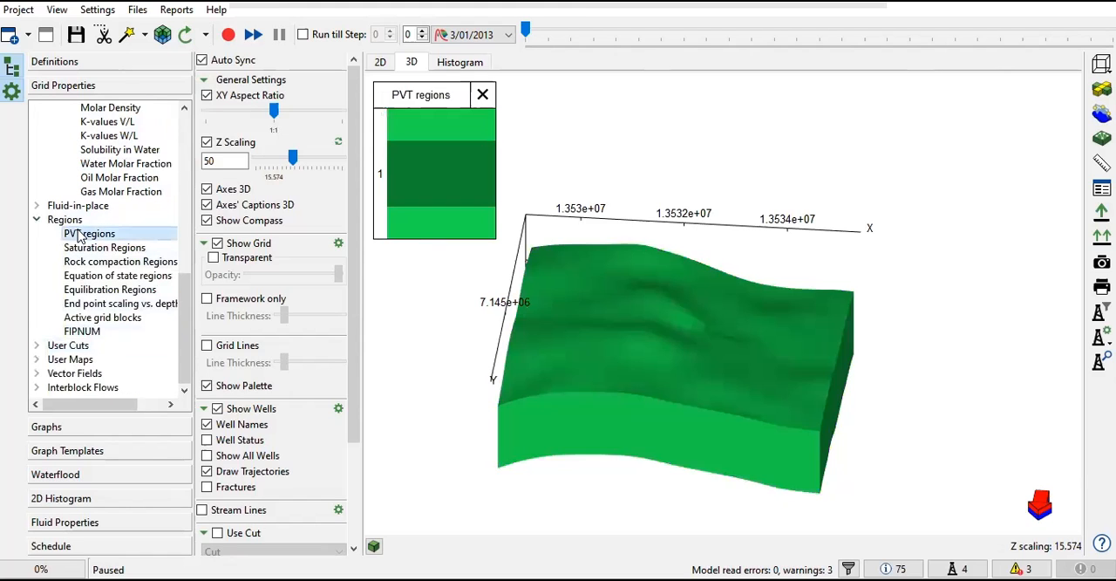
pyautogui.moveTo(634, 340); pyautogui.dragTo(595, 343)
pyautogui.click(135, 251)
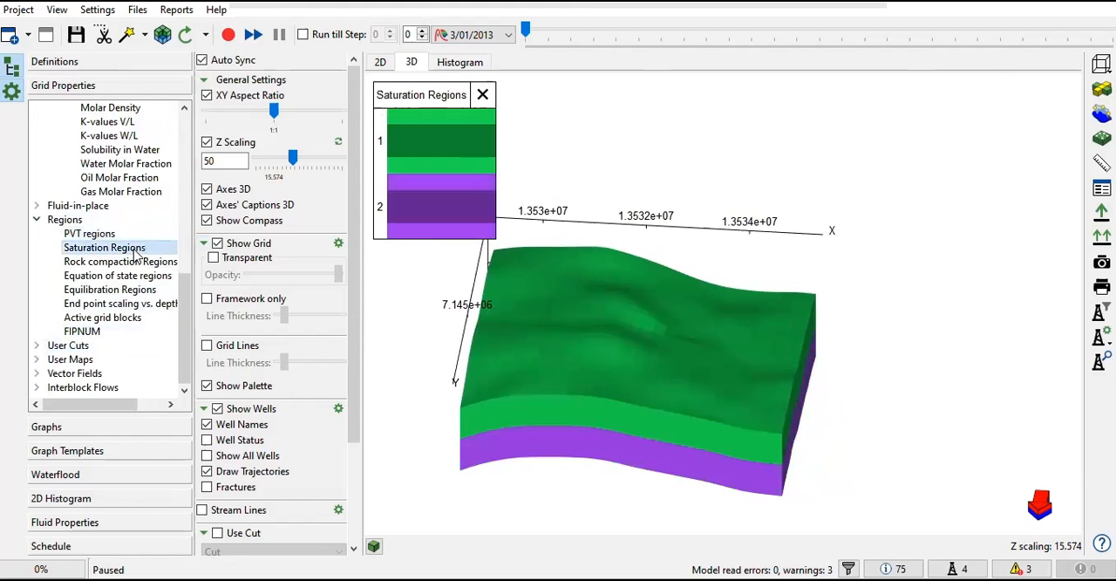
pyautogui.moveTo(626, 290); pyautogui.dragTo(776, 284)
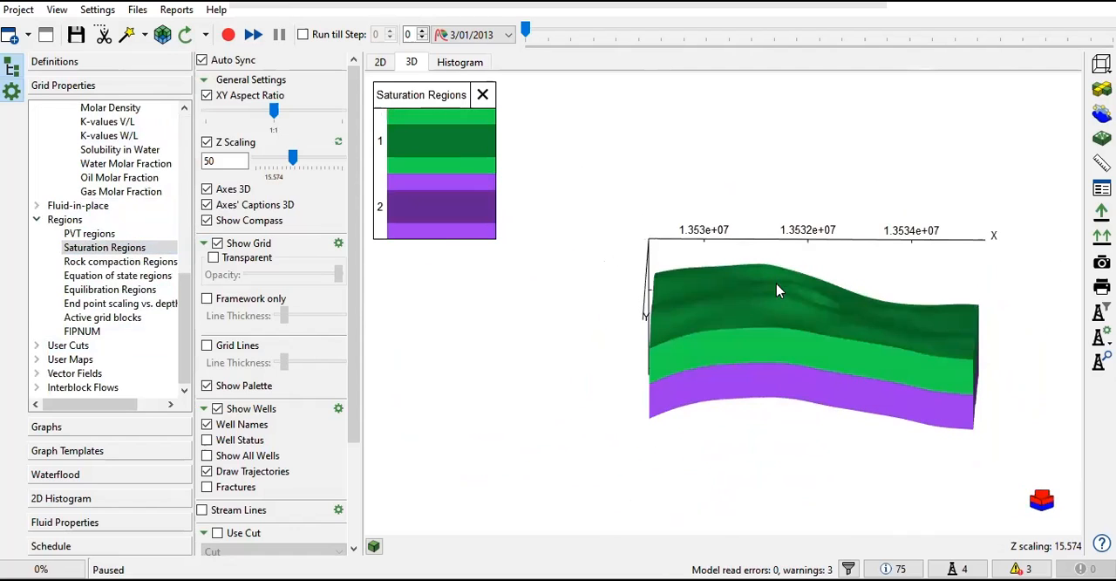
pyautogui.moveTo(769, 359); pyautogui.dragTo(720, 352)
# Step: Display the Rock compaction Regions, Equation of state regions and Equilibration Regions on the 3D grid
pyautogui.click(155, 264)
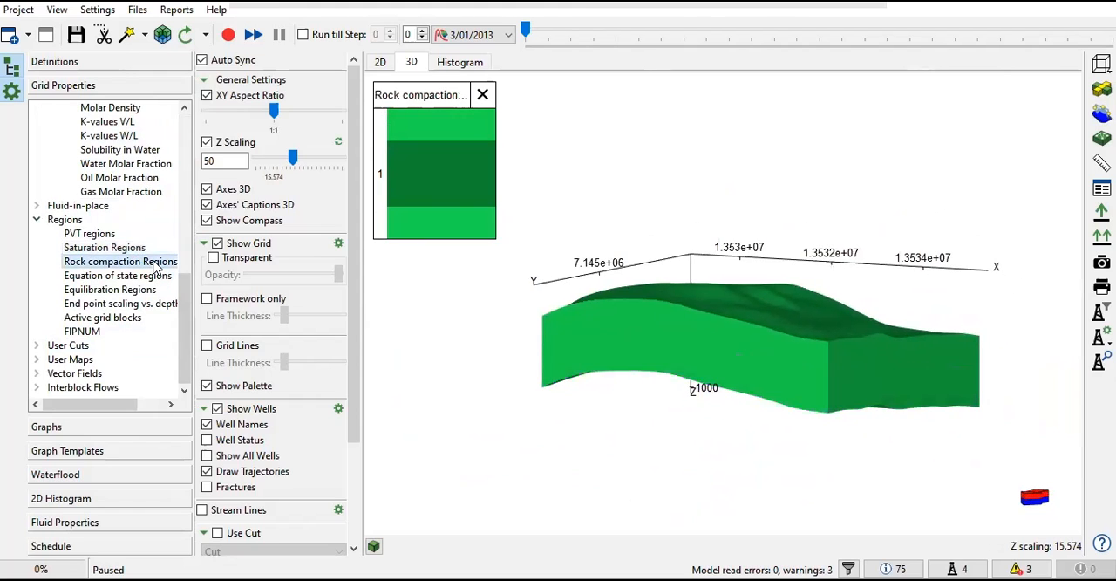
pyautogui.click(145, 277)
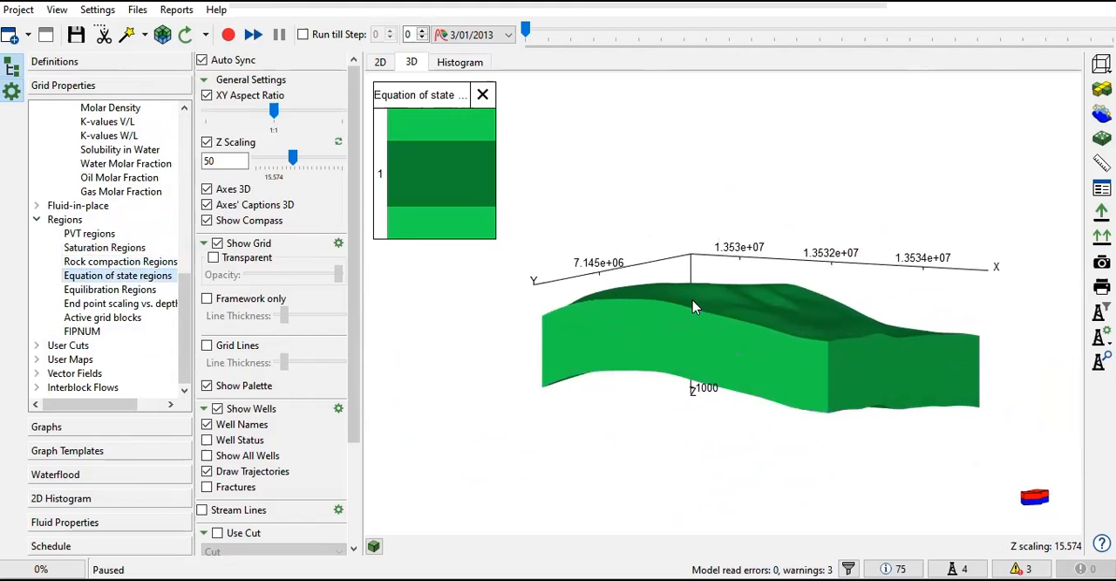
pyautogui.click(132, 290)
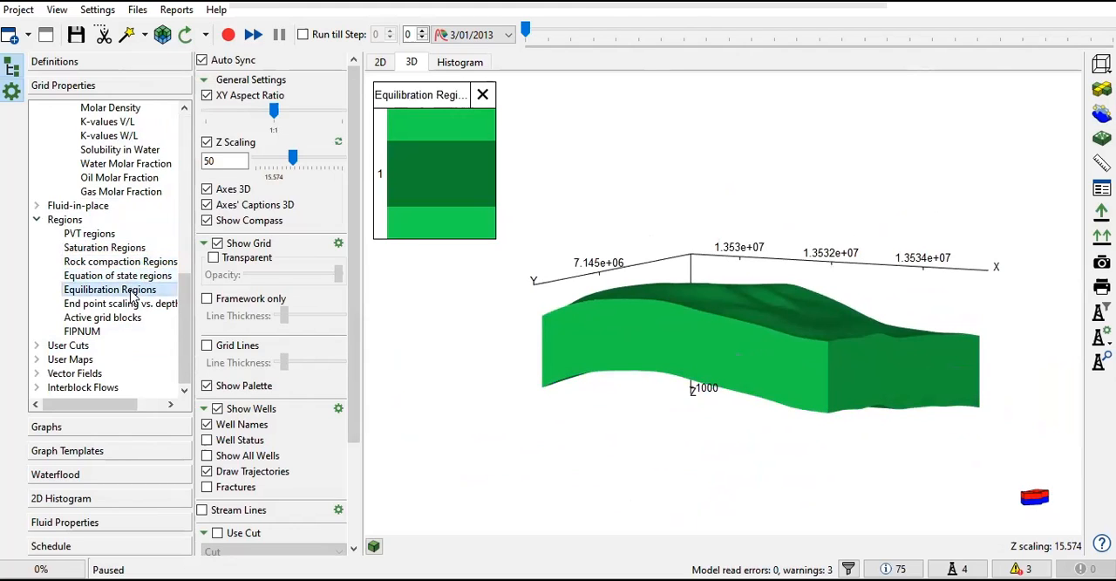
pyautogui.moveTo(756, 370); pyautogui.dragTo(780, 373)
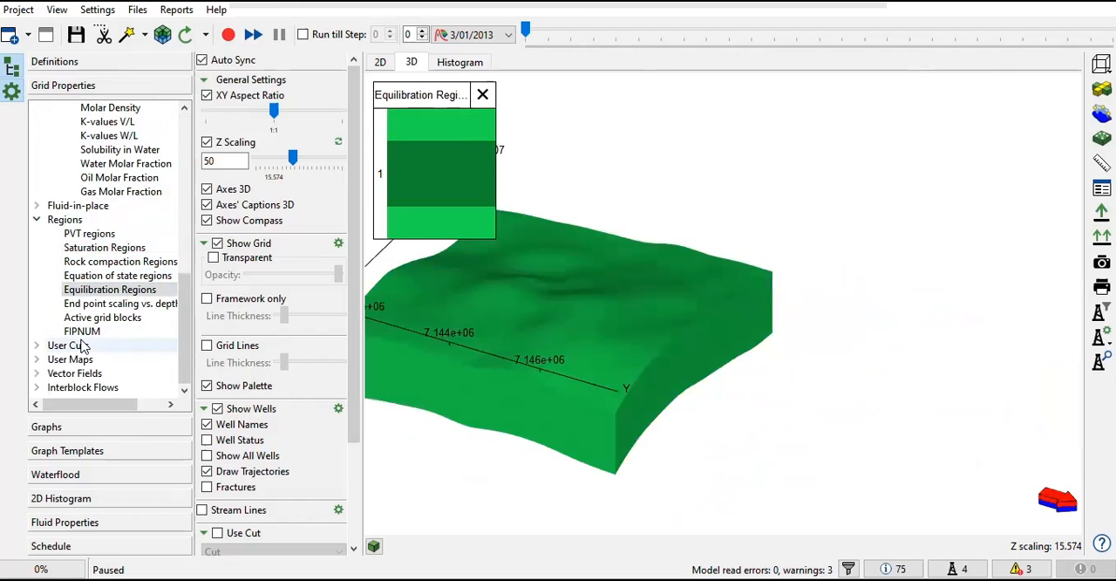
# Step: Rotate the 3D grid and display the FIPNUM regions and the Active grid blocks
pyautogui.click(103, 305)
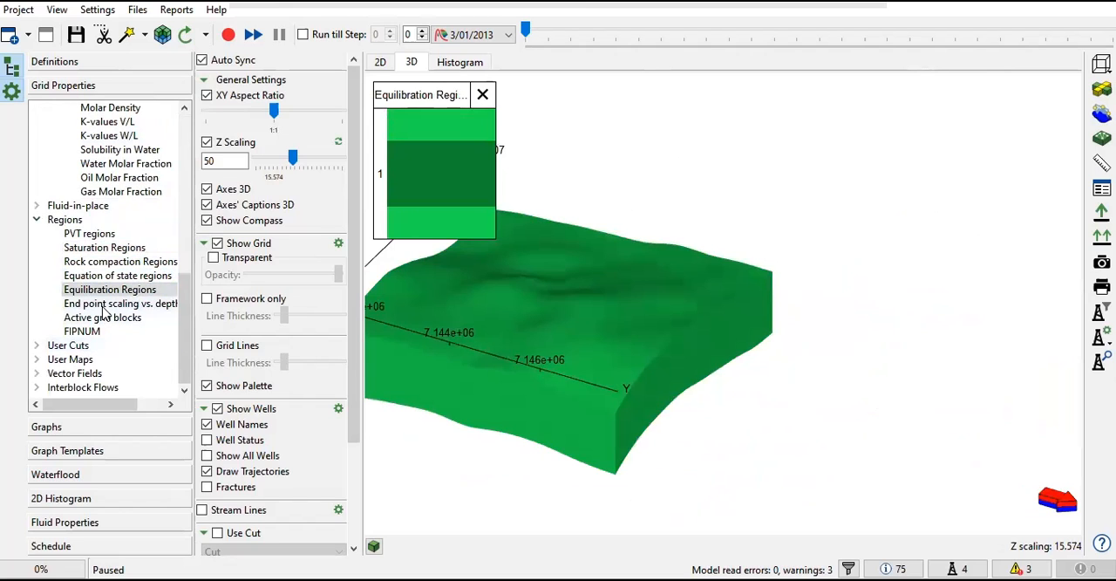
pyautogui.moveTo(542, 303); pyautogui.dragTo(615, 290)
pyautogui.click(92, 331)
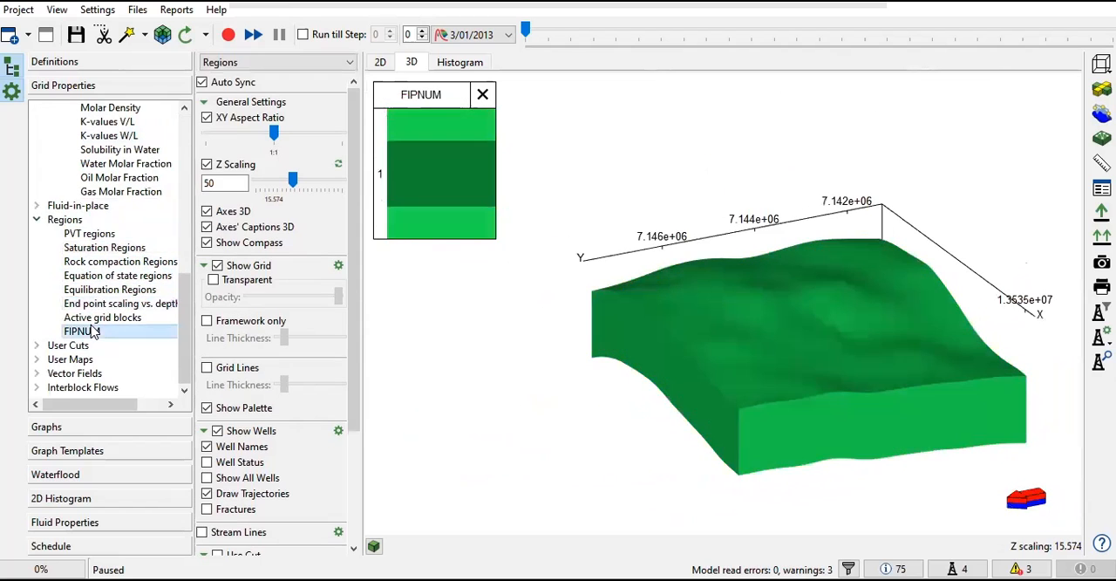
pyautogui.click(103, 319)
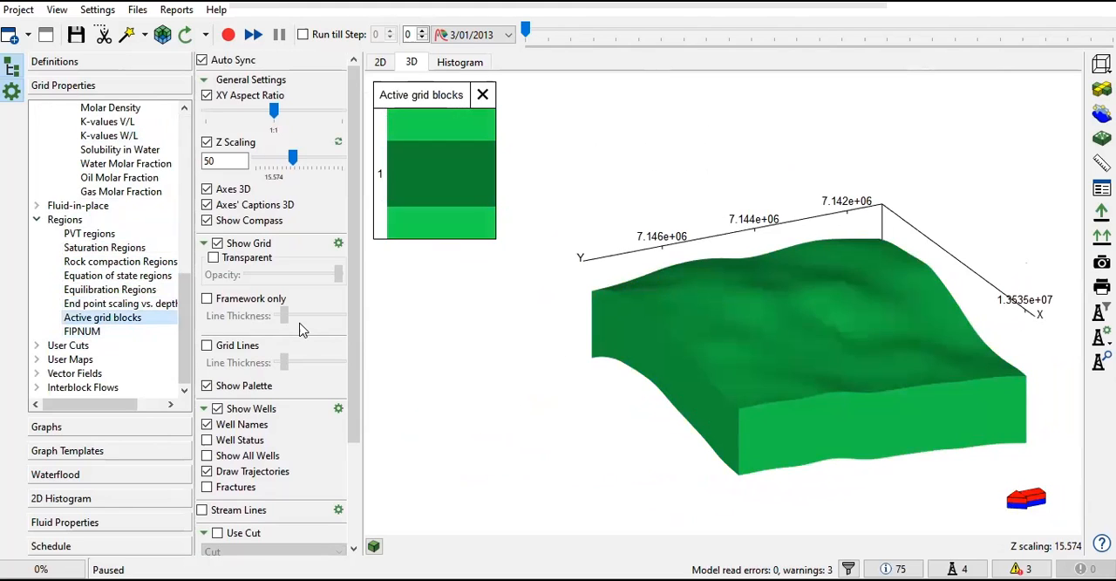
# Step: Display the CO2 component's Molar Density, the interblock Geometry transmissibility and the Permeability vector field on the 3D grid
pyautogui.scroll(3, 91, 229)
pyautogui.click(100, 219)
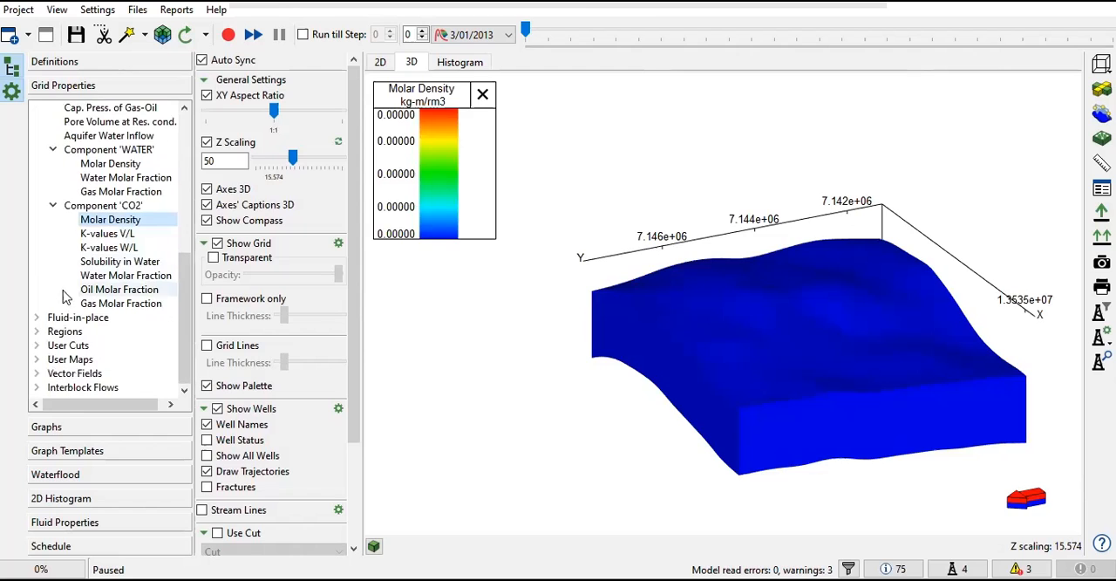
pyautogui.click(65, 388)
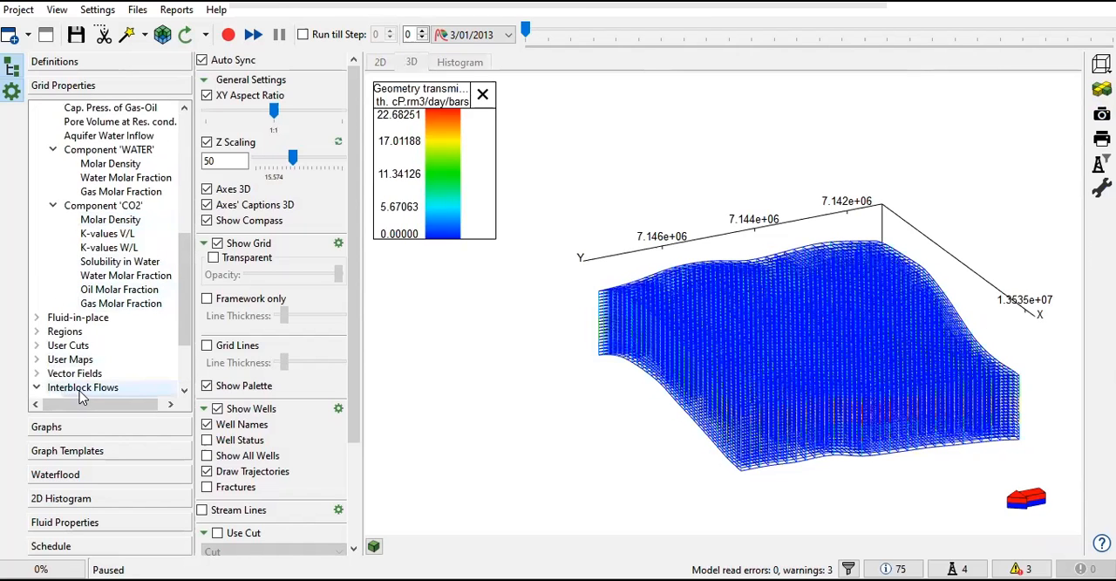
pyautogui.click(74, 378)
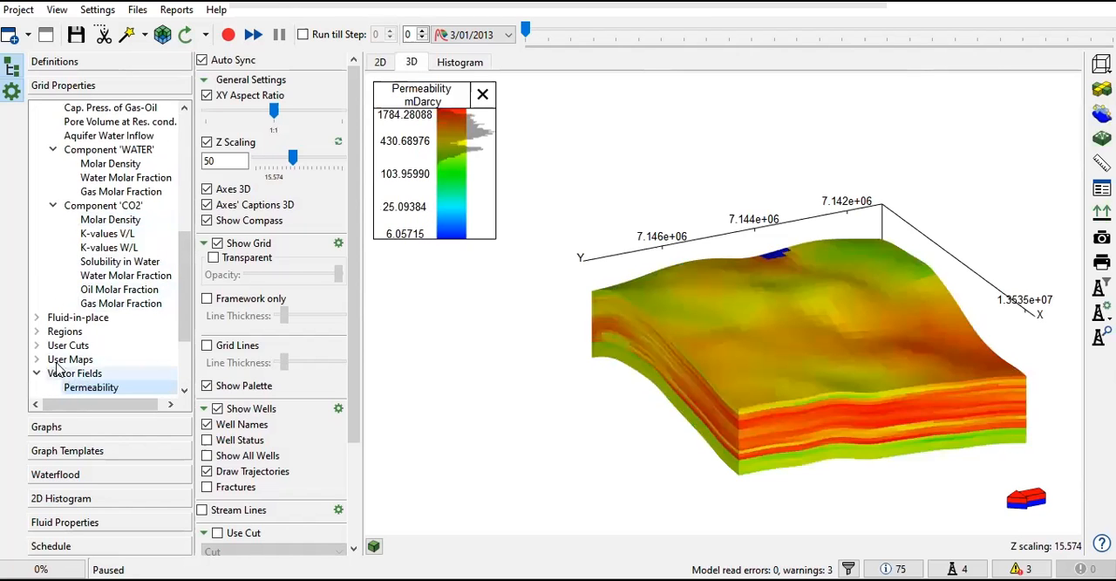
pyautogui.click(36, 373)
# Step: Check the entries under User Cuts and User Maps in the grid properties
pyautogui.click(37, 346)
pyautogui.scroll(-2, 45, 341)
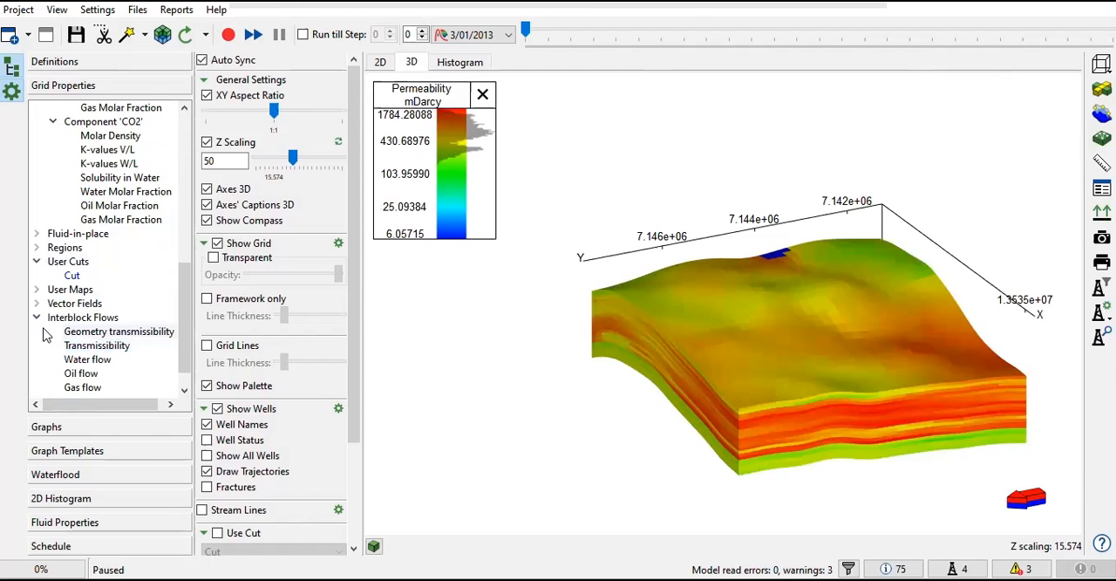
pyautogui.click(36, 290)
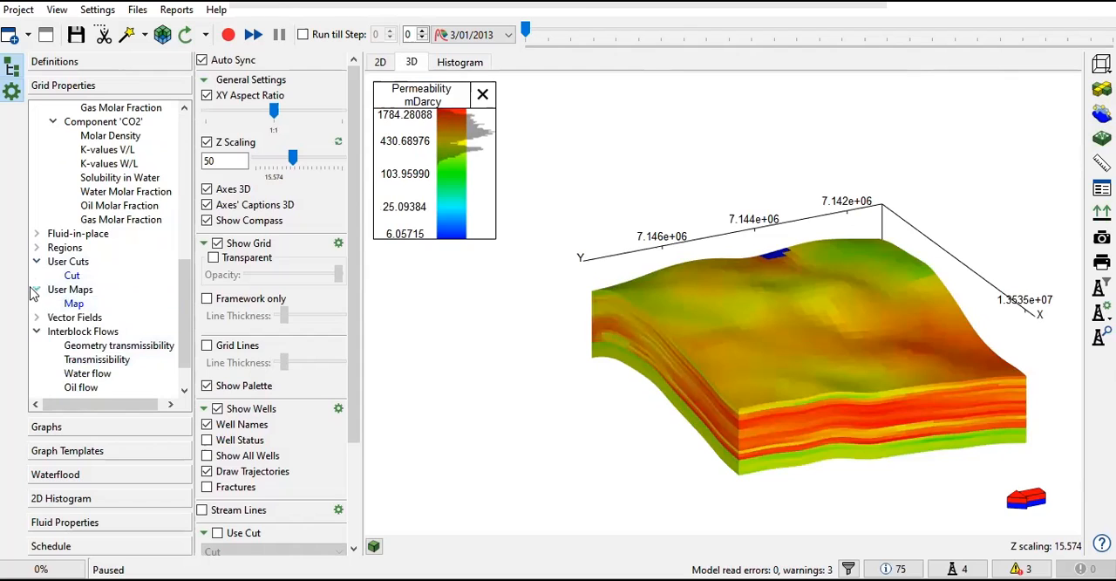
pyautogui.click(36, 289)
pyautogui.scroll(10, 39, 321)
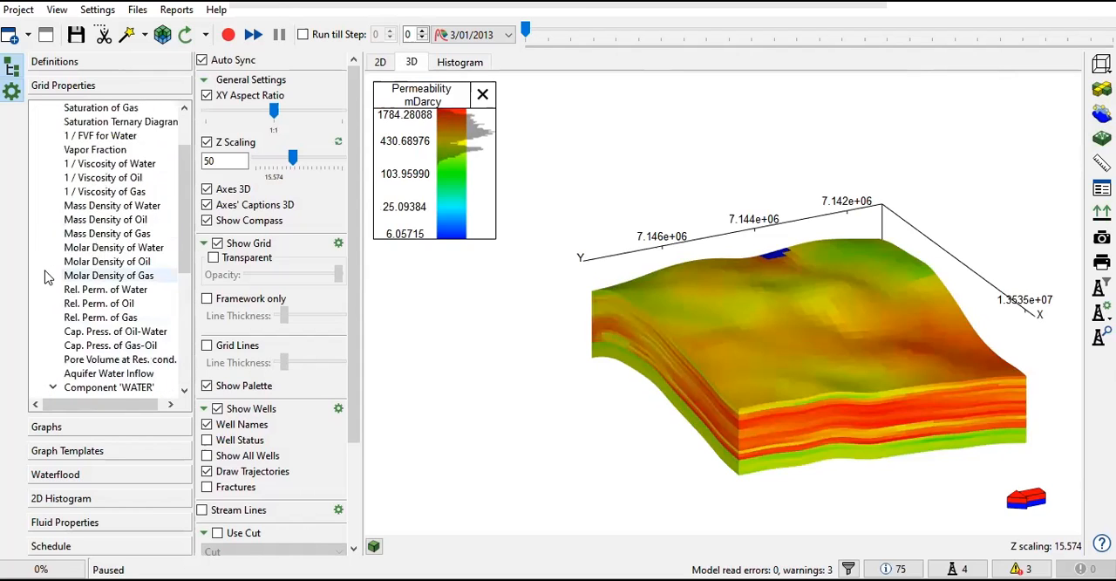
# Step: Collapse the expanded grid property groups and open the Rates graphs for the field
pyautogui.click(36, 108)
pyautogui.click(36, 108)
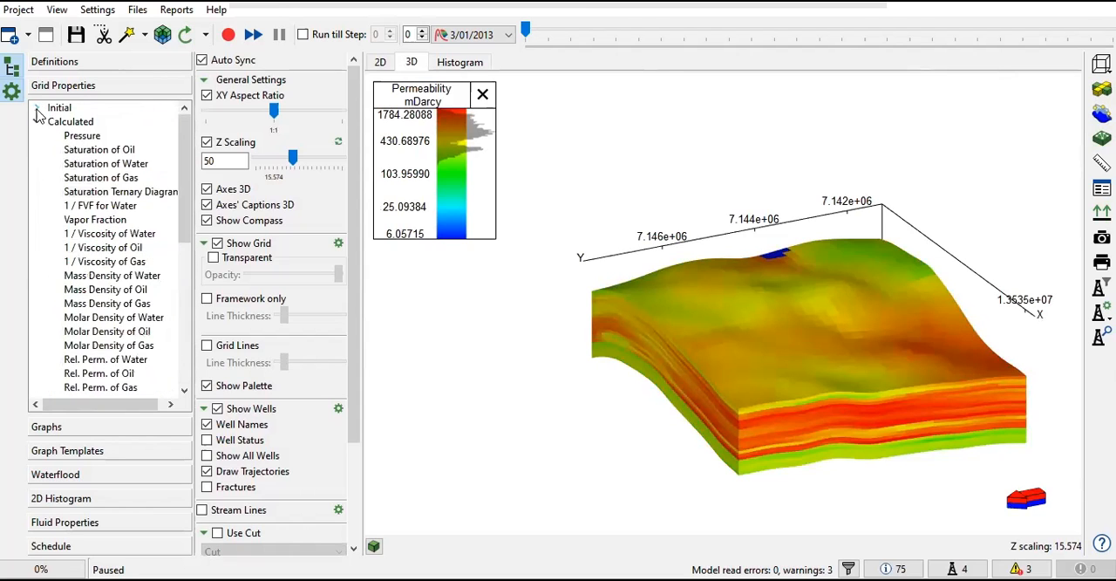
pyautogui.click(37, 123)
pyautogui.click(36, 164)
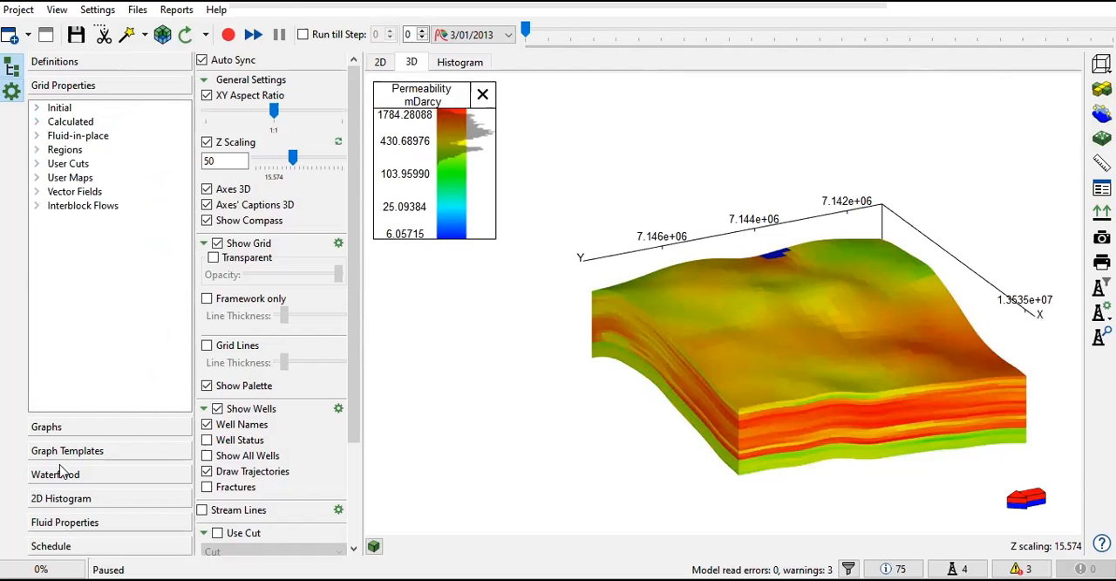
pyautogui.click(75, 426)
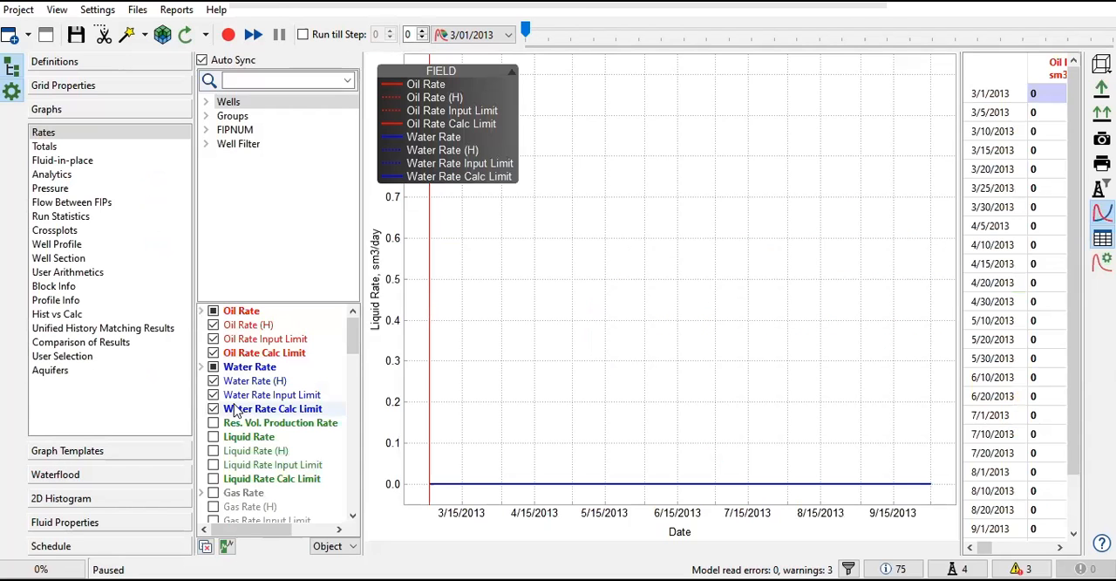
# Step: Open the Waterflood drainage settings and the water-oil relative permeability table under Fluid Properties
pyautogui.click(88, 476)
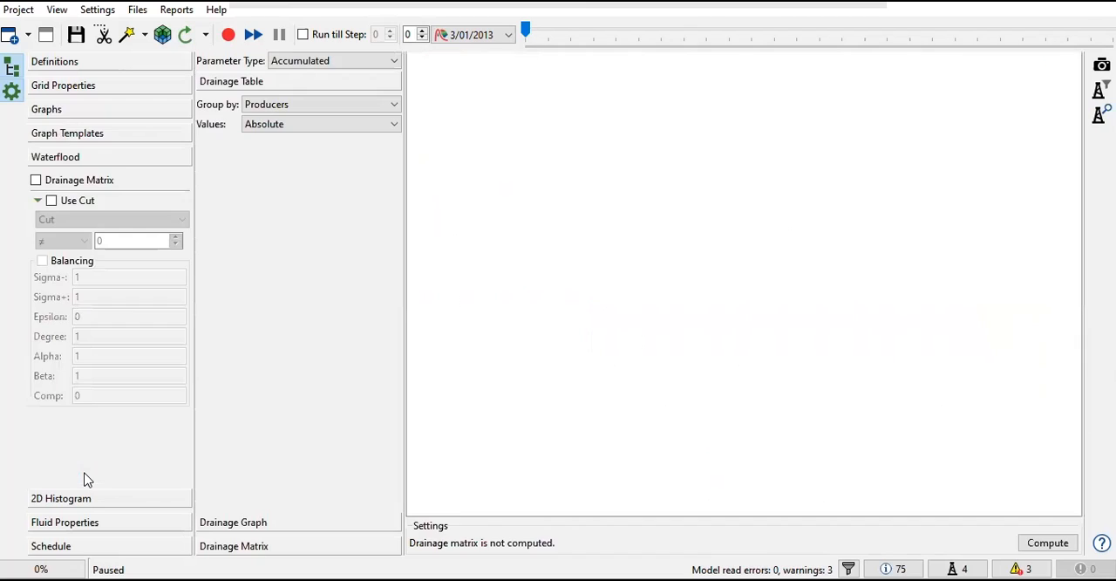
pyautogui.click(90, 524)
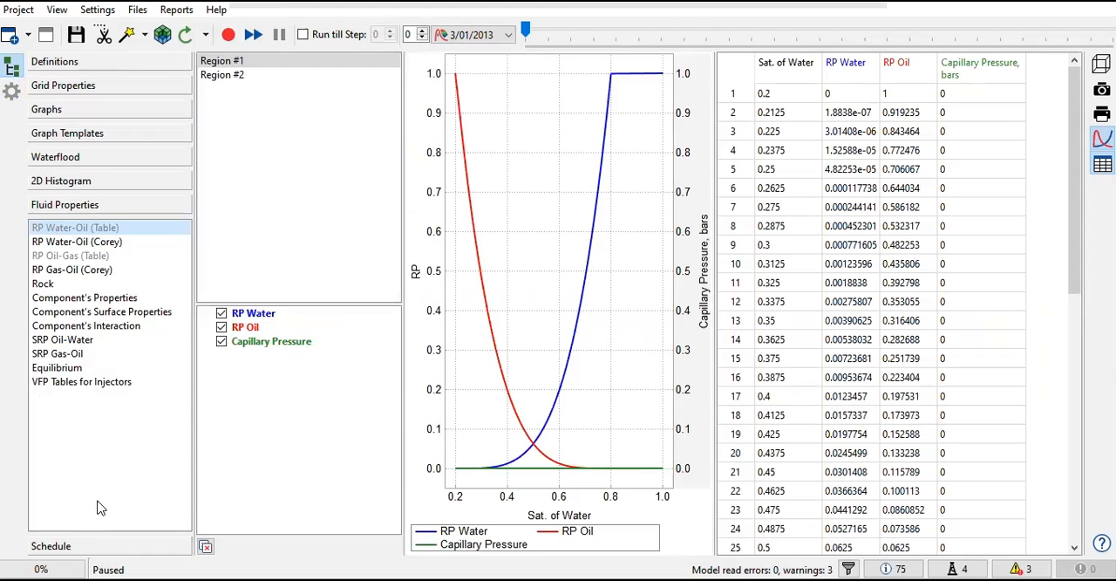
# Step: Display the Saturation Regions on the 3D grid
pyautogui.click(102, 87)
pyautogui.click(37, 149)
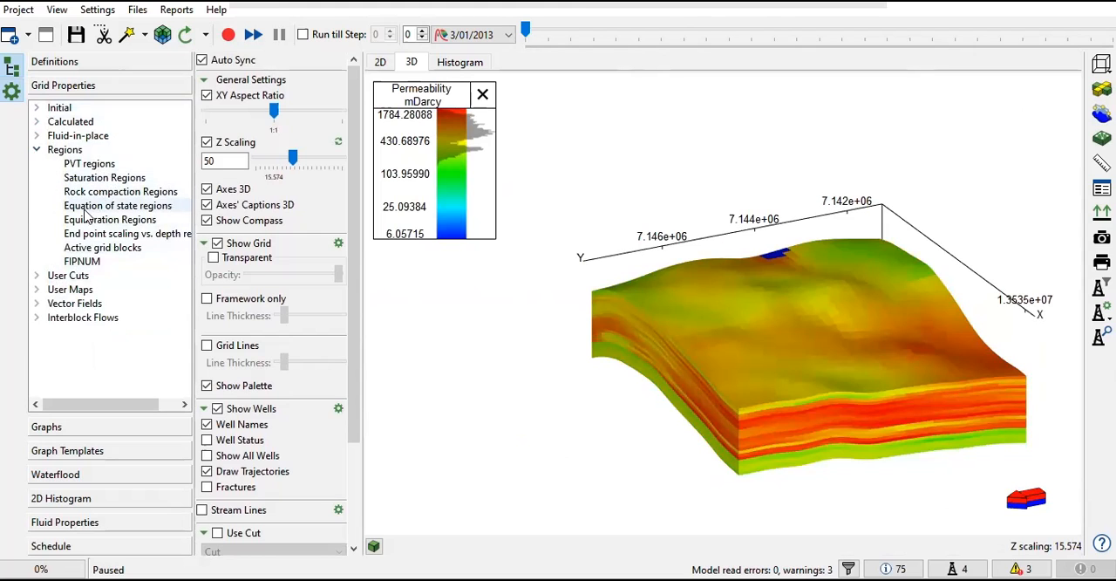
pyautogui.click(101, 178)
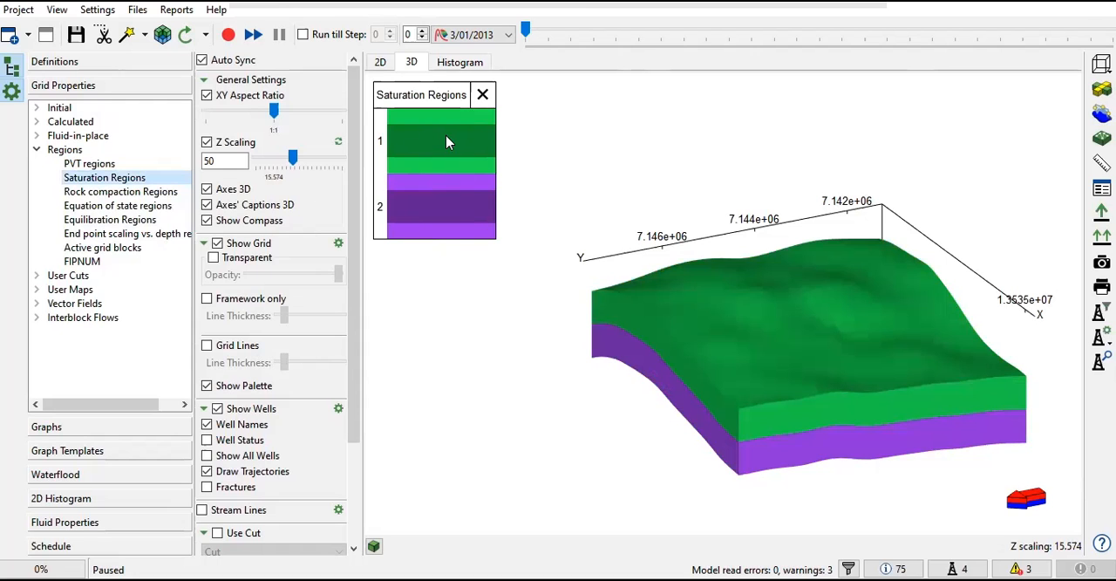
# Step: Compare Region #1 and Region #2 in the water-oil relative permeability data, using the tabulated and the Corey versions
pyautogui.click(140, 521)
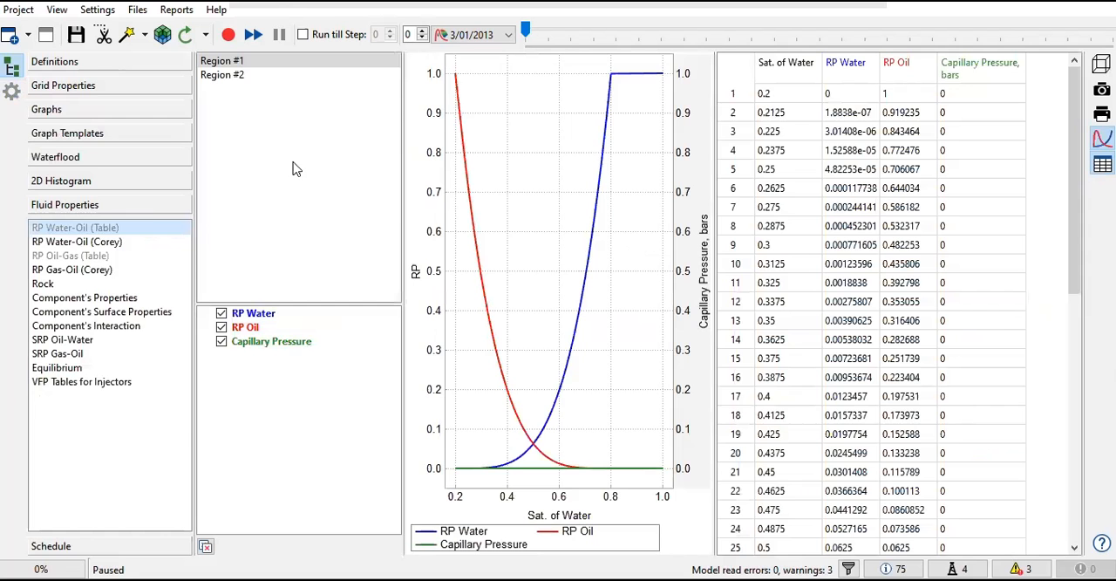
pyautogui.click(270, 75)
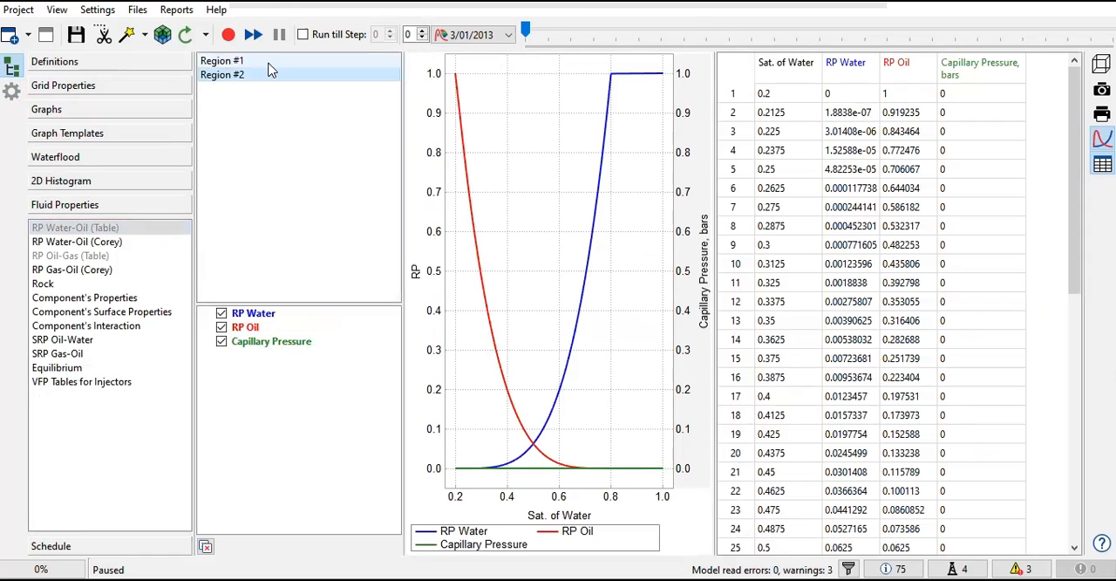
pyautogui.click(107, 242)
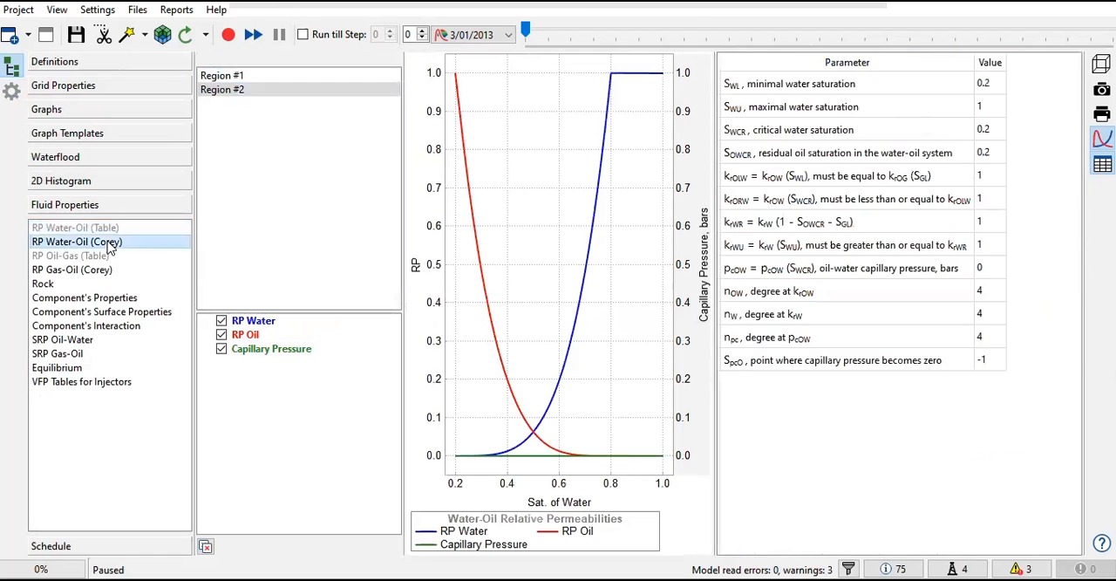
pyautogui.click(229, 76)
pyautogui.click(231, 91)
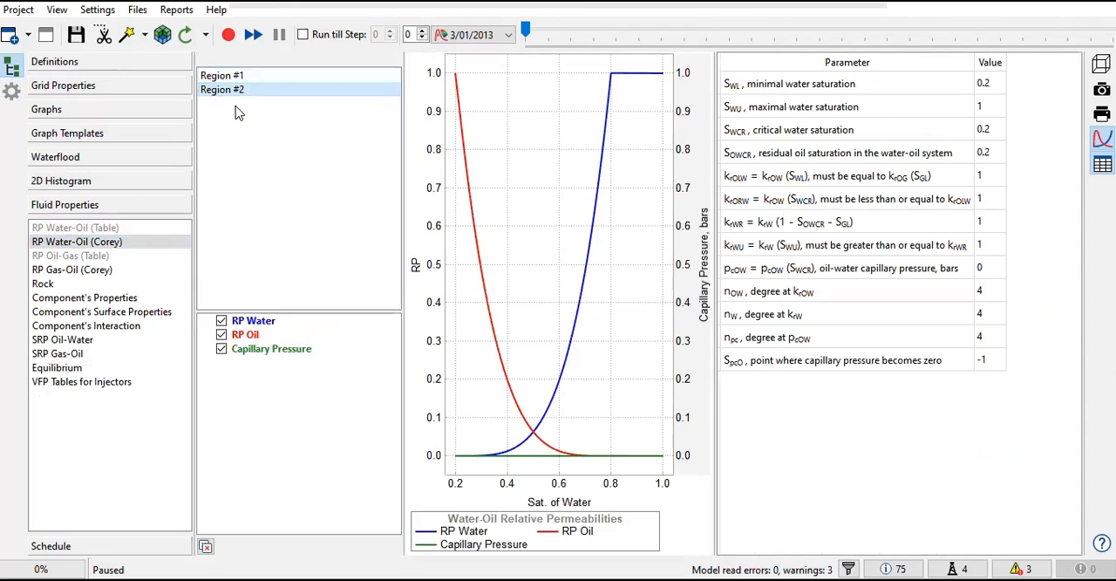
pyautogui.click(228, 78)
pyautogui.click(233, 91)
pyautogui.click(233, 78)
# Step: Compare the gas-oil Corey relative permeabilities of Region #2 with the water-oil Corey ones of Region #1
pyautogui.click(100, 270)
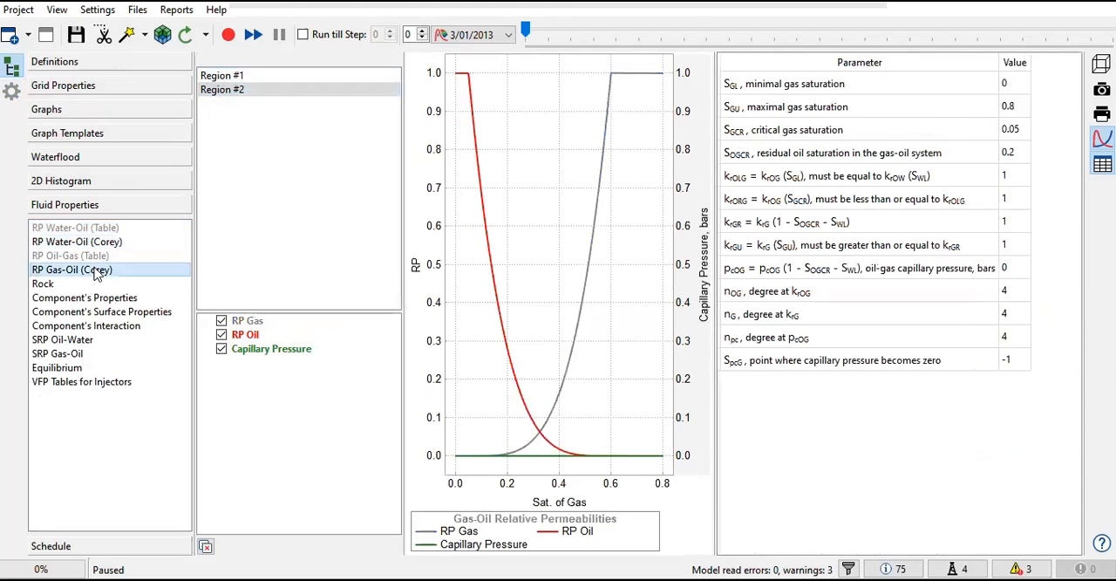
pyautogui.click(242, 89)
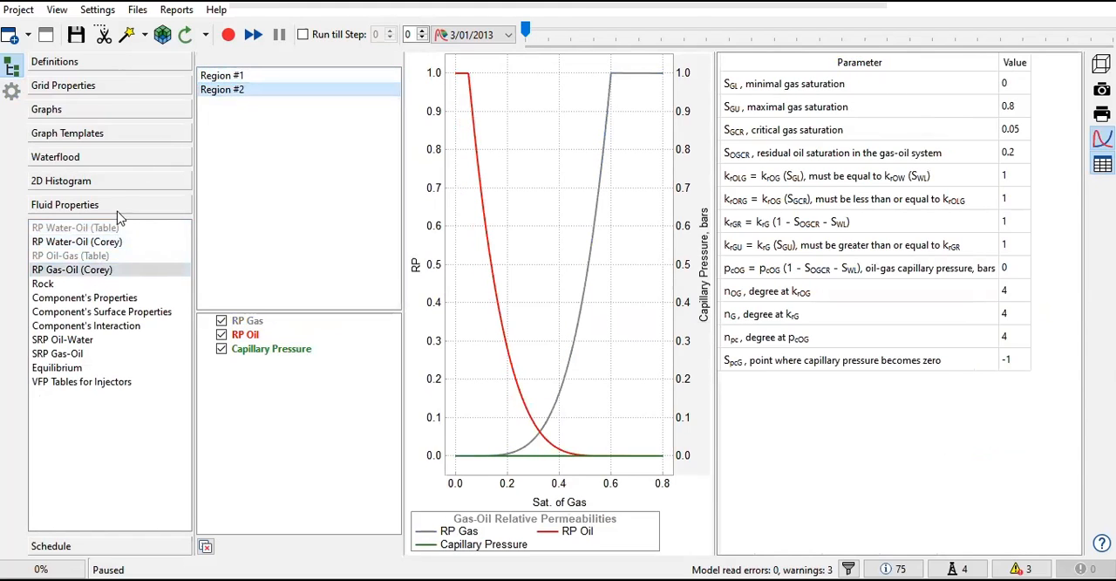
pyautogui.click(140, 241)
pyautogui.click(229, 77)
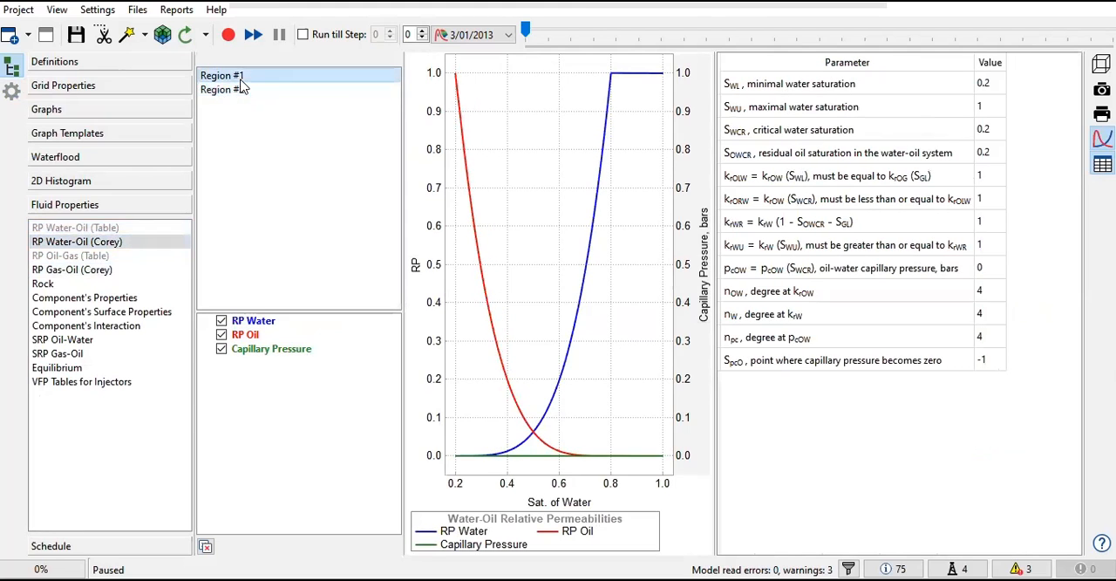
pyautogui.click(98, 269)
pyautogui.click(237, 92)
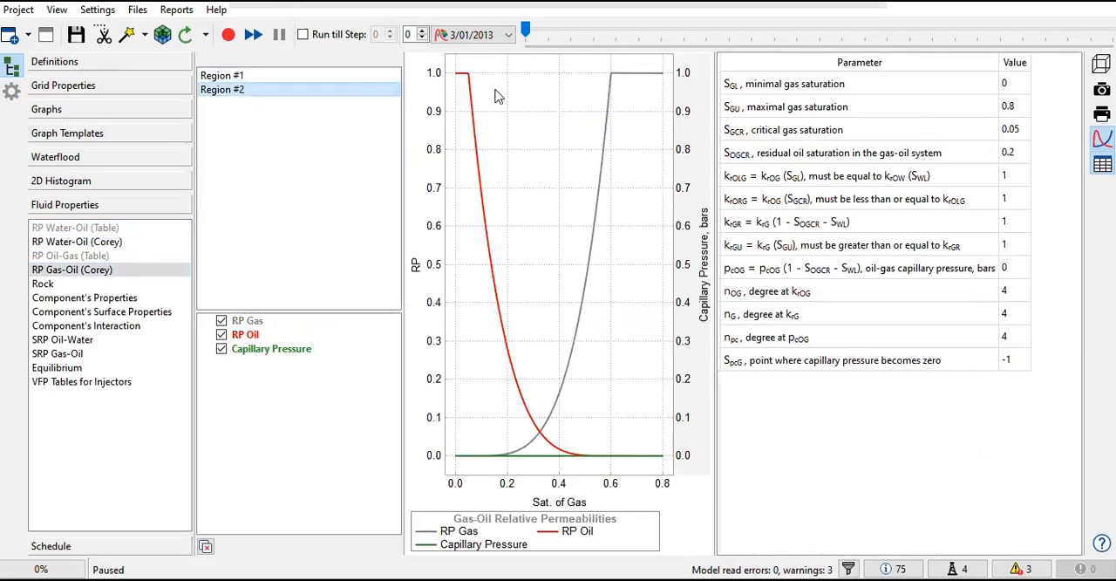
# Step: Highlight all the gas-oil Corey parameter values of Region #2
pyautogui.click(1015, 84)
pyautogui.moveTo(1016, 155); pyautogui.dragTo(1010, 367)
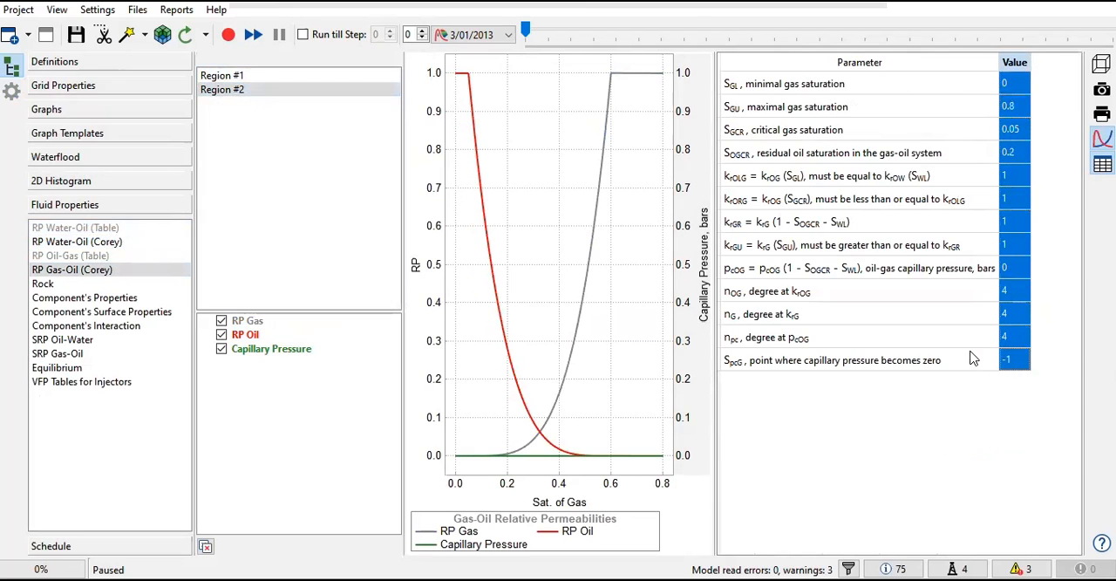
pyautogui.click(934, 373)
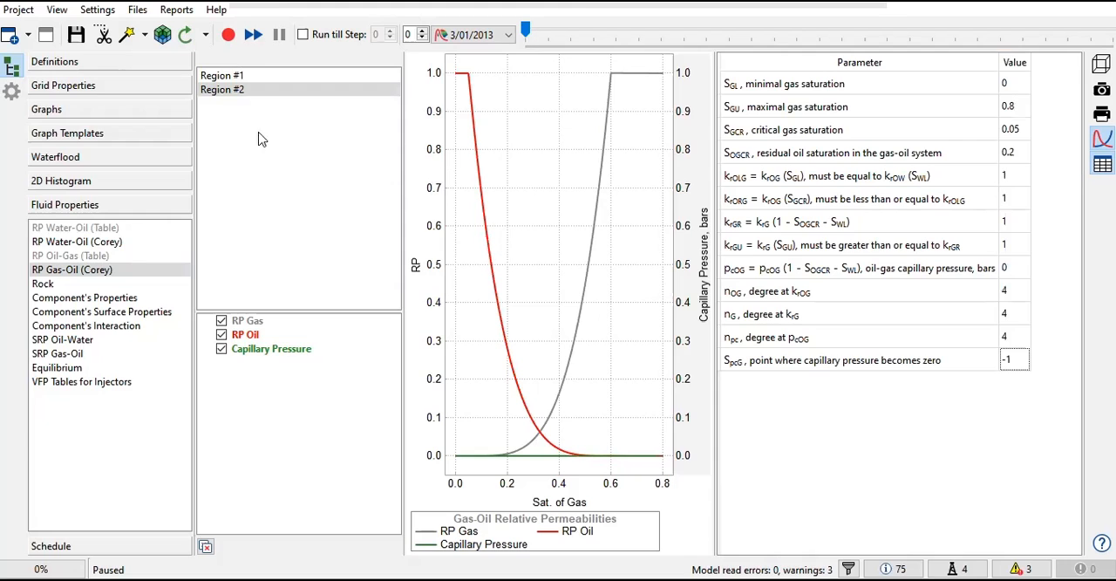
pyautogui.moveTo(1020, 85); pyautogui.dragTo(1027, 365)
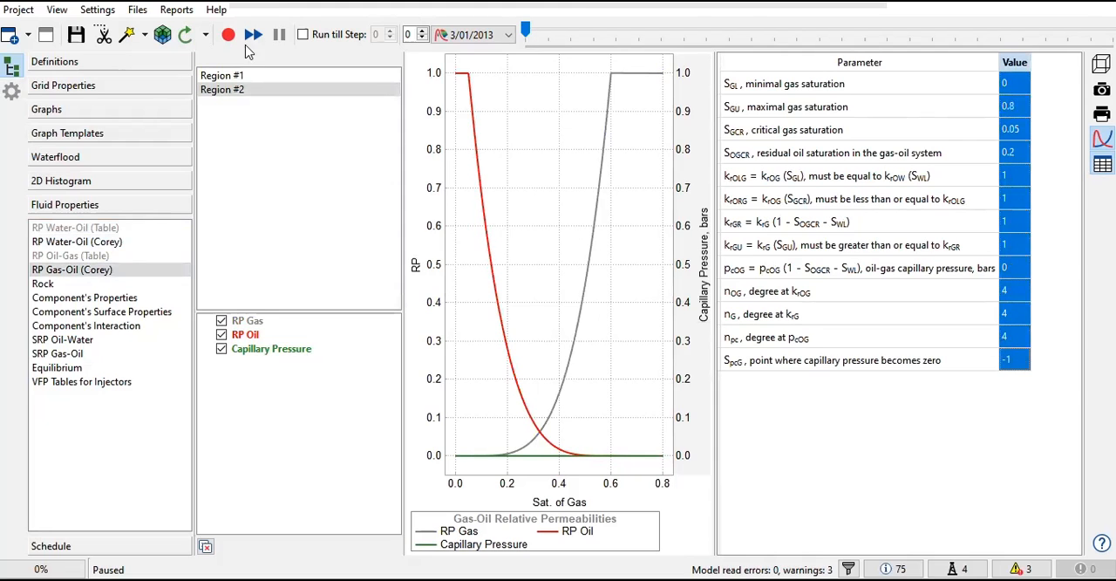
# Step: Open the PROPS include file SUBSURFACE_MODEL_RP.inc and fit its window beside the Corey parameter table
pyautogui.click(137, 10)
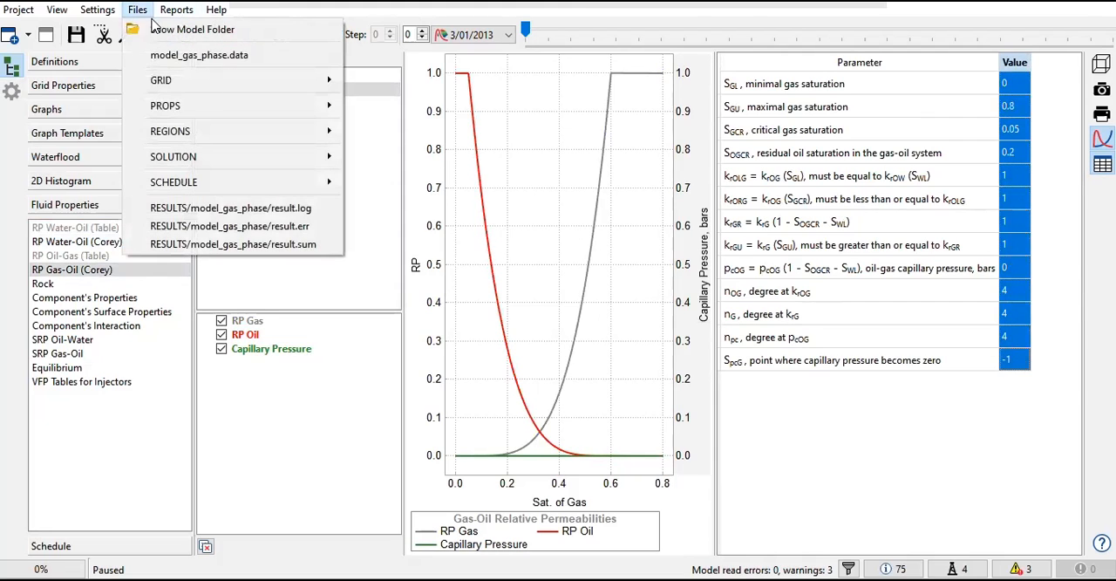
pyautogui.moveTo(249, 117)
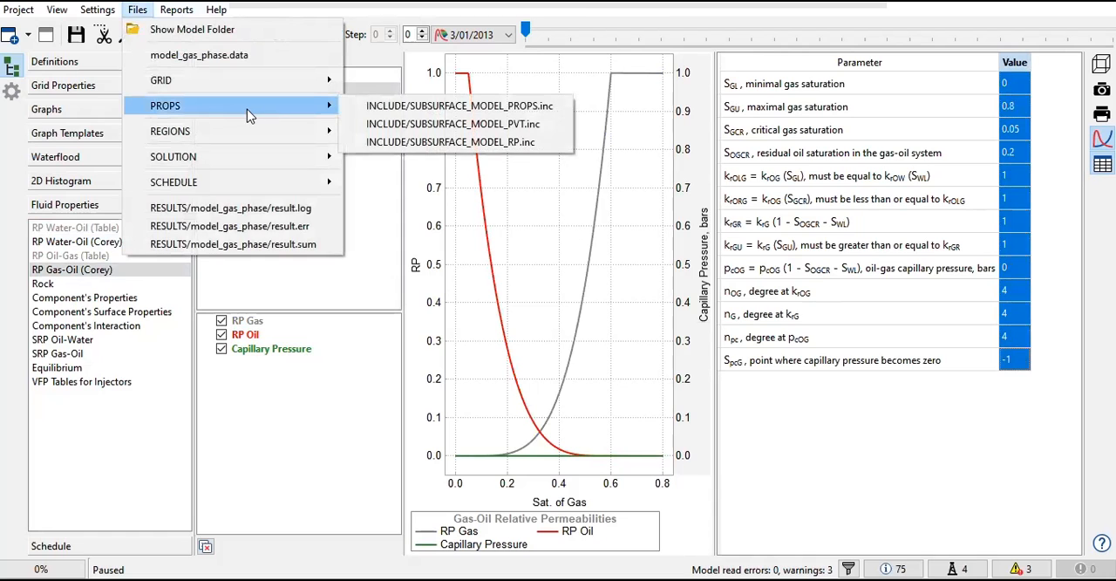
pyautogui.click(450, 141)
pyautogui.moveTo(489, 97); pyautogui.dragTo(340, 195)
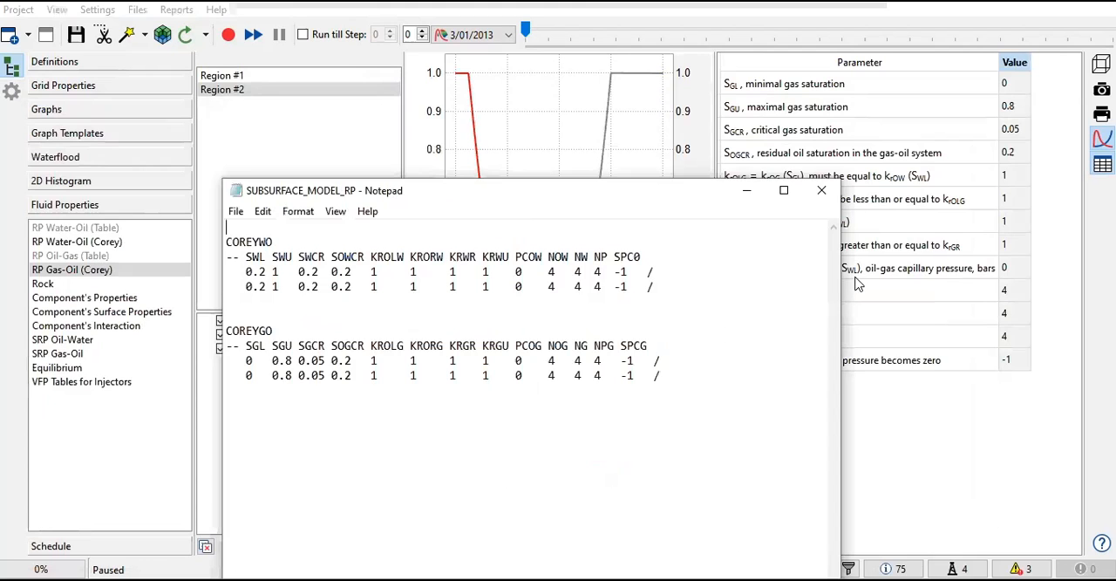
pyautogui.moveTo(841, 276); pyautogui.dragTo(690, 276)
pyautogui.moveTo(427, 191); pyautogui.dragTo(405, 149)
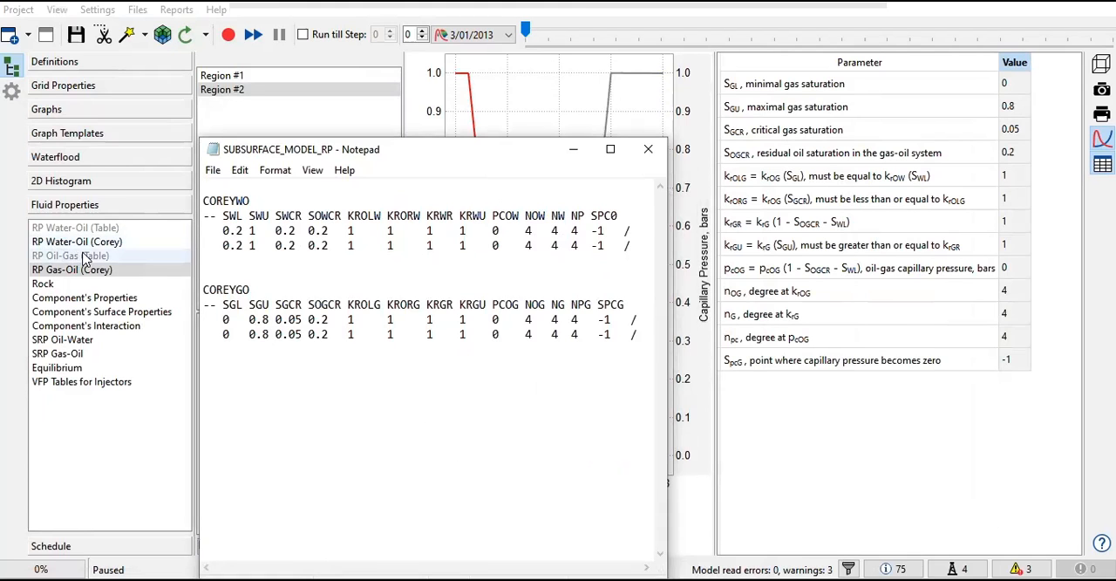
pyautogui.moveTo(649, 139); pyautogui.dragTo(650, 194)
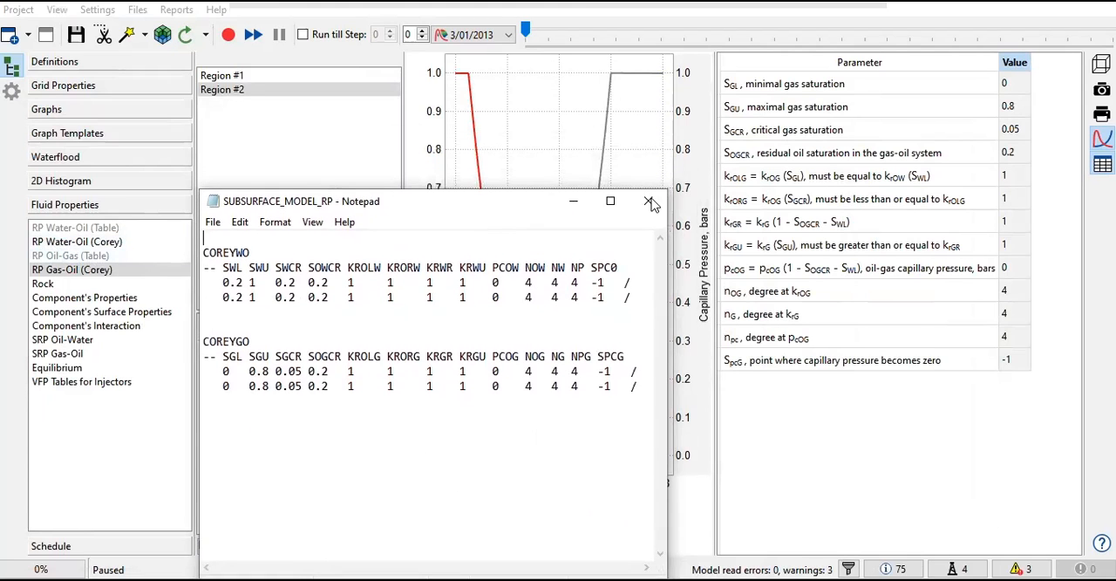
# Step: Show the water-oil Corey parameters of Region #1 and highlight all their values
pyautogui.click(93, 244)
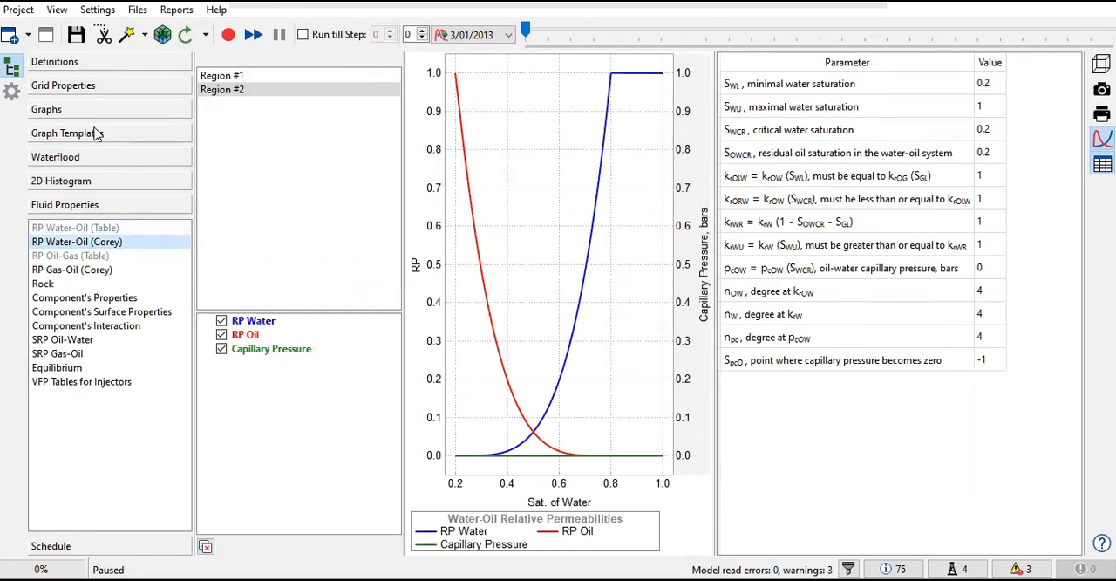
pyautogui.click(279, 78)
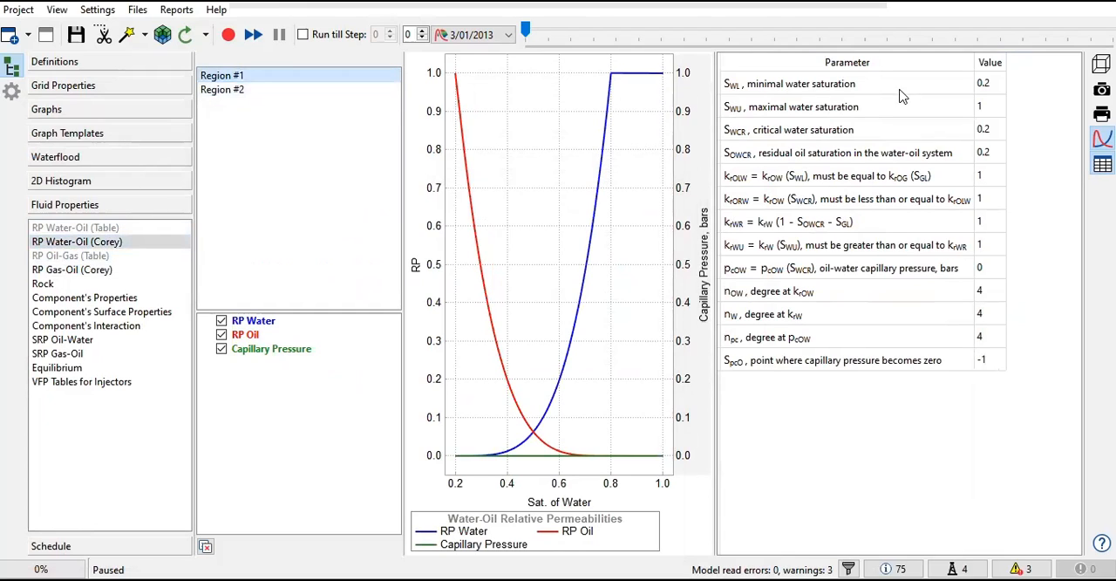
pyautogui.moveTo(999, 83); pyautogui.dragTo(985, 372)
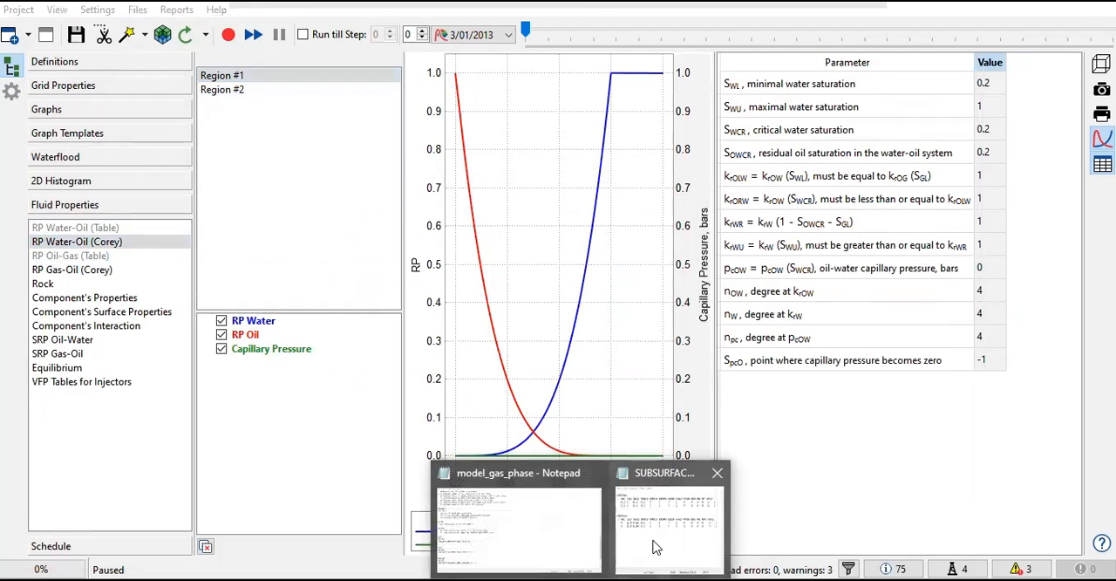
# Step: Switch back to the SUBSURFACE_MODEL_RP file in Notepad, enlarge its text to 130% and widen the window
pyautogui.click(653, 536)
pyautogui.moveTo(428, 191); pyautogui.dragTo(427, 162)
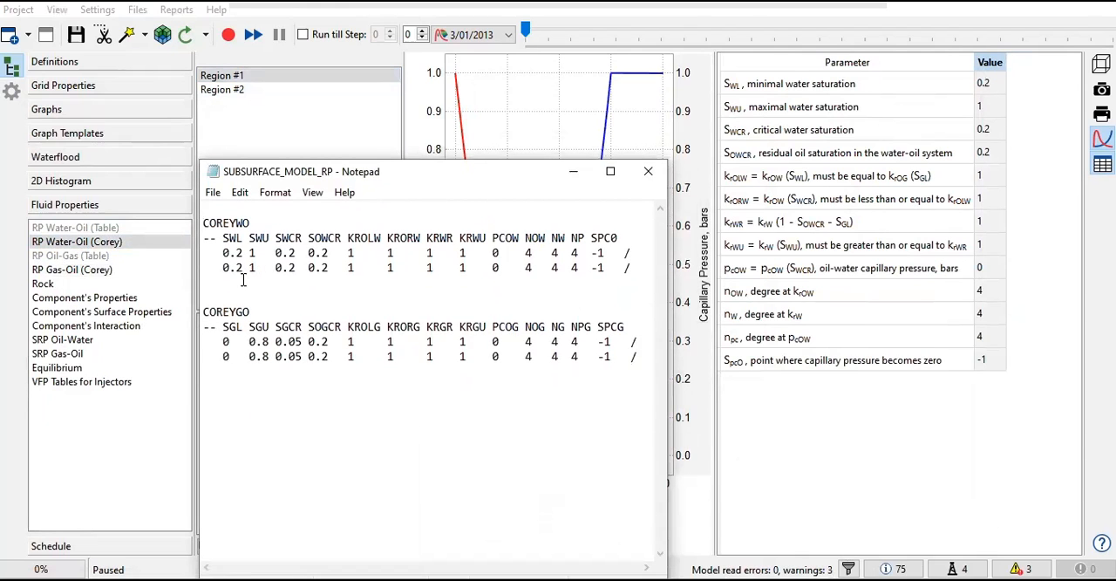
pyautogui.moveTo(215, 253); pyautogui.dragTo(237, 252)
pyautogui.hotkey('ctrl', '+')
pyautogui.hotkey('ctrl', '+')
pyautogui.hotkey('ctrl', '+')
pyautogui.hotkey('ctrl', '+')
pyautogui.moveTo(668, 325); pyautogui.dragTo(834, 325)
# Step: Check the first COREYWO row and its SWL heading in the file against the Region #1 parameter table
pyautogui.moveTo(266, 268); pyautogui.dragTo(555, 268)
pyautogui.moveTo(645, 268); pyautogui.dragTo(745, 267)
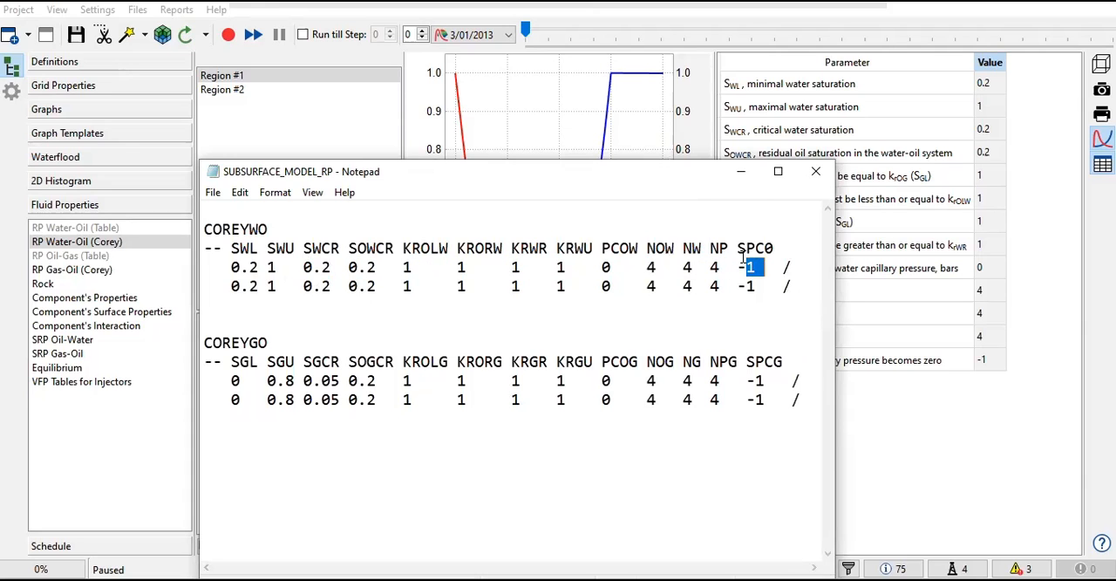
pyautogui.moveTo(668, 179); pyautogui.dragTo(557, 91)
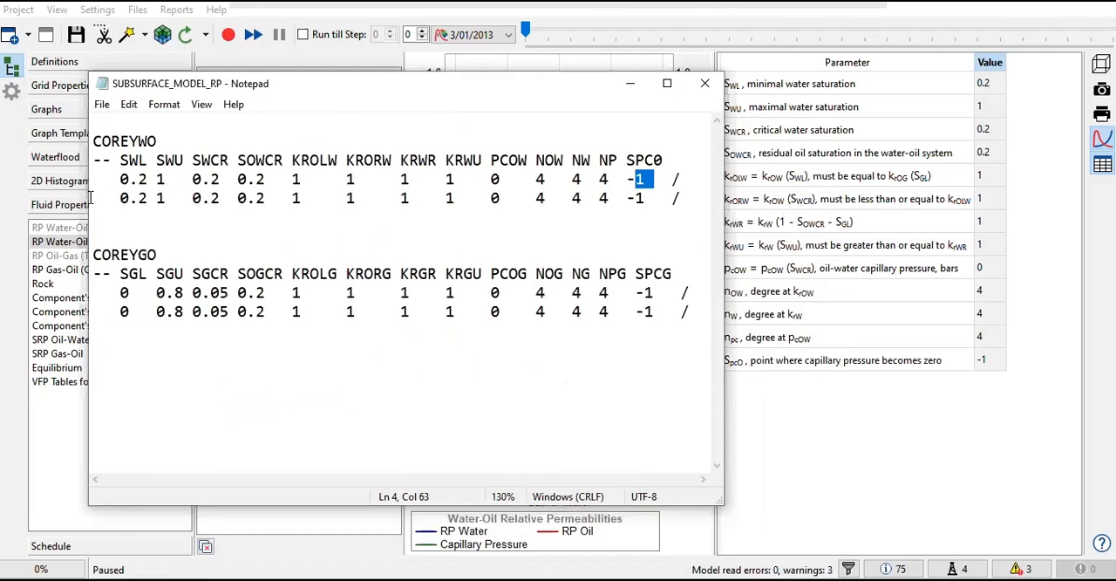
pyautogui.moveTo(120, 154); pyautogui.dragTo(141, 163)
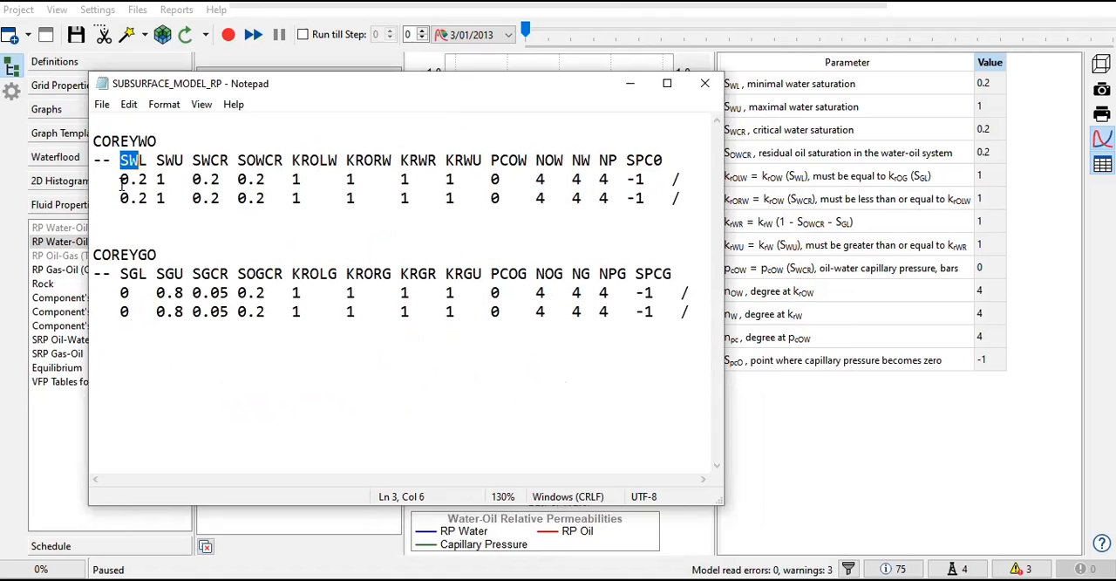
# Step: Highlight the second COREYWO row for Region #2, then the whole COREYWO block, with the region list in view
pyautogui.moveTo(120, 179); pyautogui.dragTo(83, 204)
pyautogui.click(232, 104)
pyautogui.click(411, 88)
pyautogui.moveTo(401, 89); pyautogui.dragTo(632, 148)
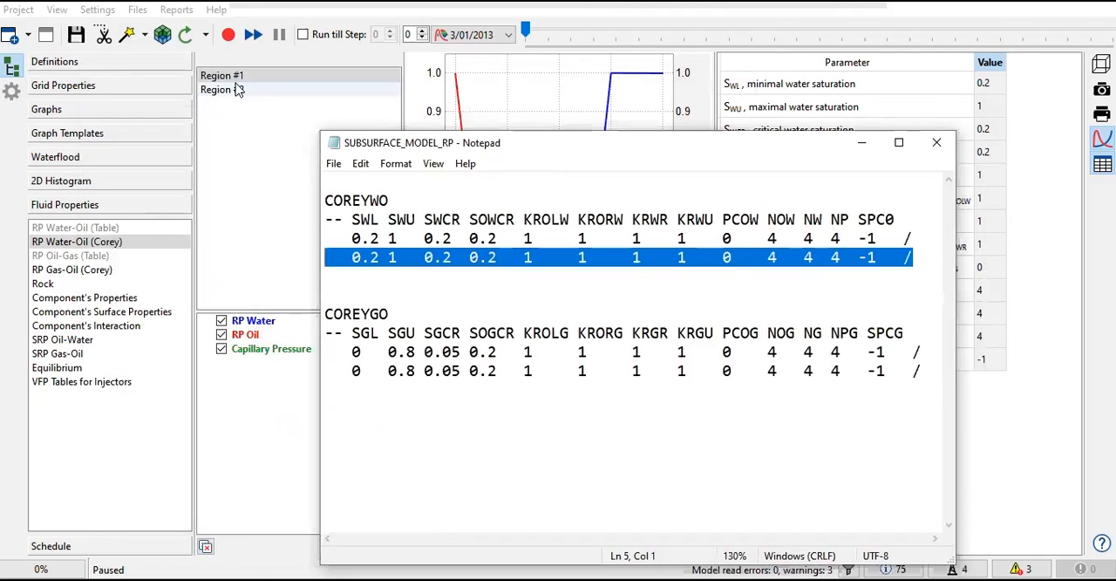
pyautogui.click(724, 257)
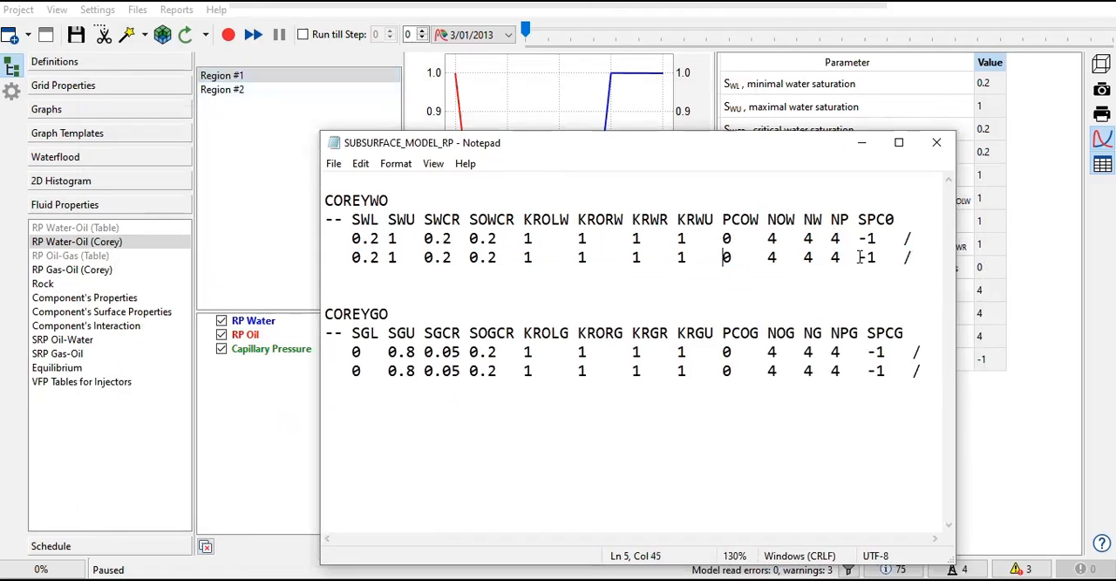
pyautogui.moveTo(904, 258); pyautogui.dragTo(559, 257)
pyautogui.moveTo(493, 252); pyautogui.dragTo(344, 236)
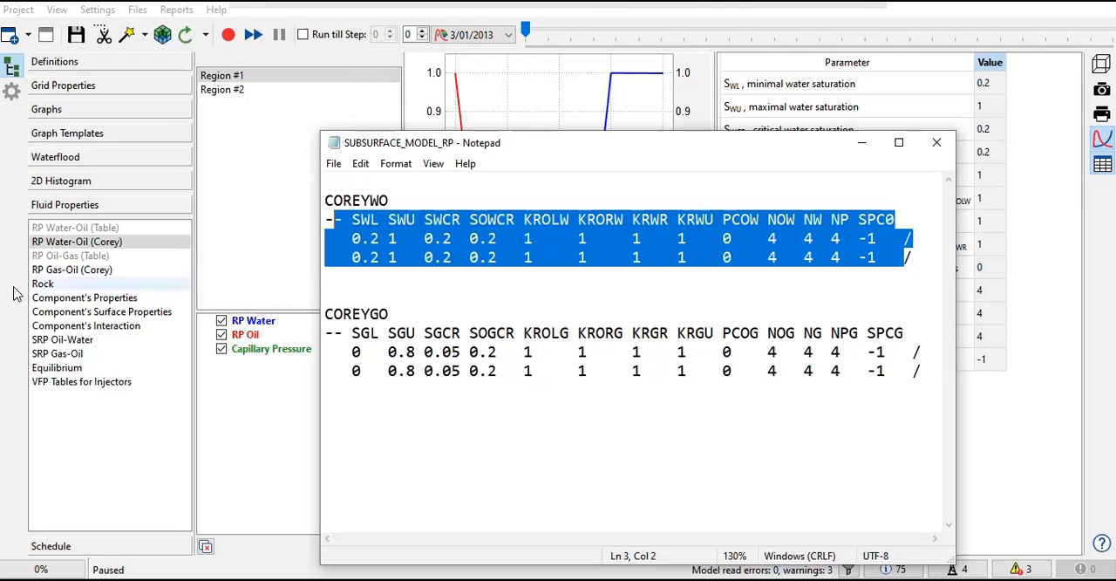
# Step: Highlight the COREYGO and COREYWO keywords and the two COREYGO data rows in the file
pyautogui.moveTo(403, 315); pyautogui.dragTo(333, 314)
pyautogui.moveTo(390, 200); pyautogui.dragTo(323, 202)
pyautogui.moveTo(352, 351); pyautogui.dragTo(934, 377)
# Step: Check the first COREYGO row in the file against the gas-oil Corey parameter table, then close the file
pyautogui.click(87, 270)
pyautogui.moveTo(586, 579)
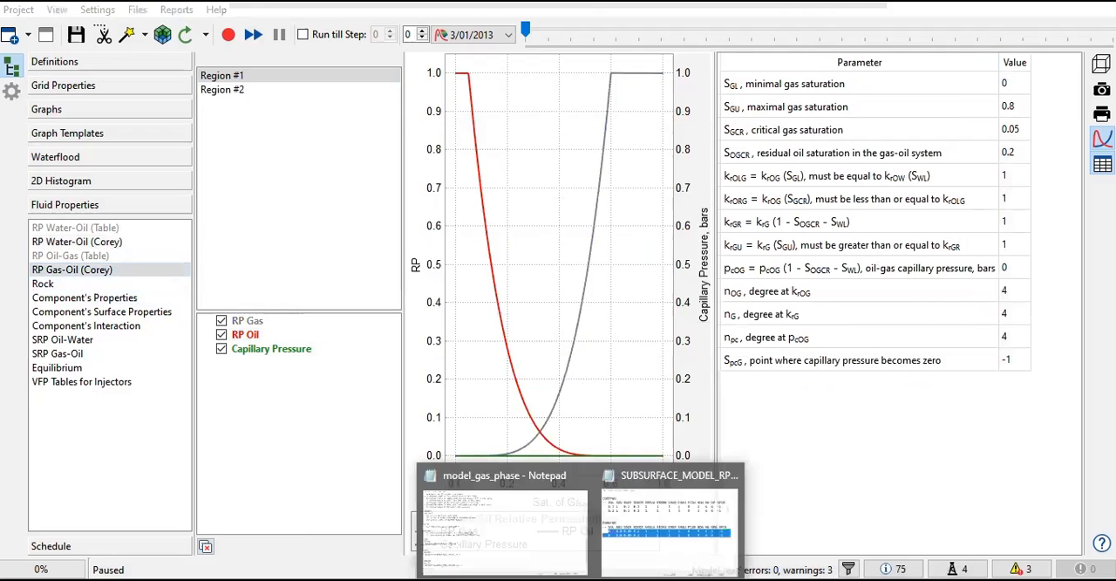
pyautogui.click(672, 546)
pyautogui.moveTo(590, 150); pyautogui.dragTo(381, 96)
pyautogui.click(146, 299)
pyautogui.moveTo(146, 299); pyautogui.dragTo(723, 290)
pyautogui.click(230, 299)
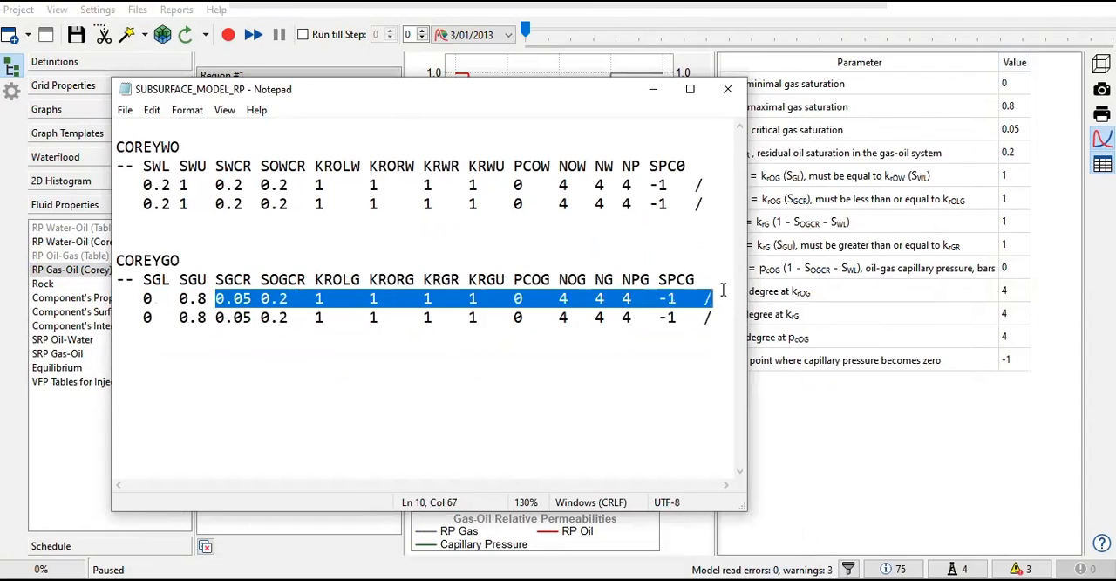
pyautogui.click(728, 89)
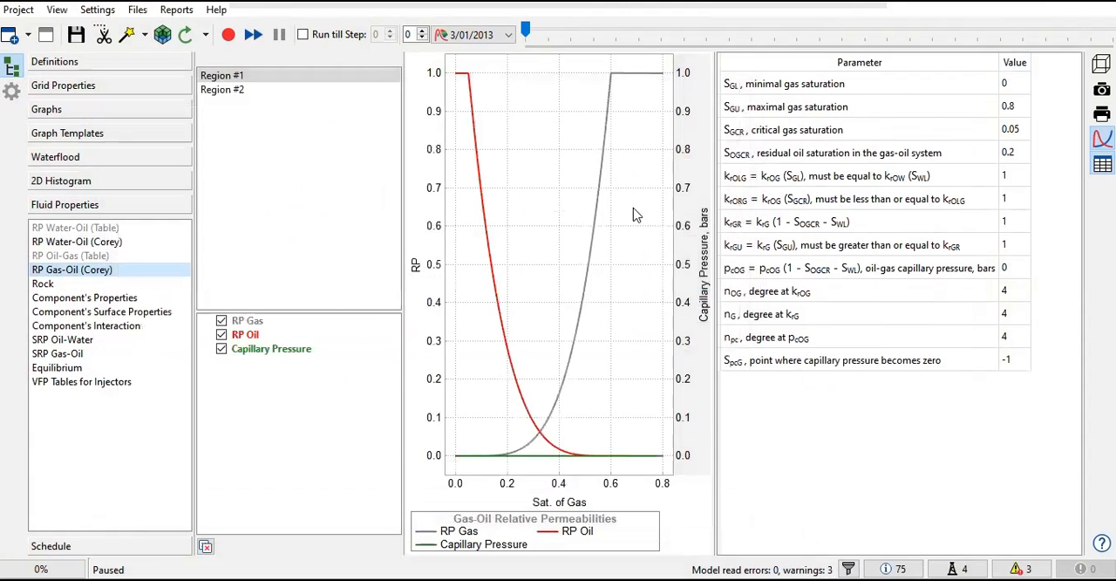
# Step: Display the Rock properties and open SUBSURFACE_MODEL_PROPS.inc, placing its window so the pressure and compressibility table stays in view
pyautogui.click(76, 285)
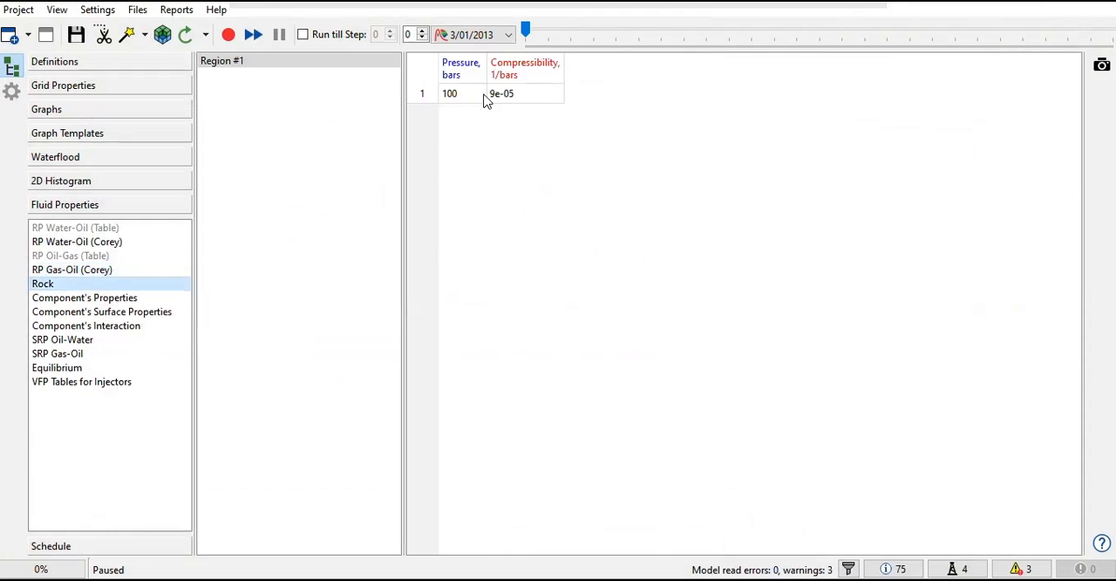
pyautogui.click(141, 13)
pyautogui.moveTo(160, 112)
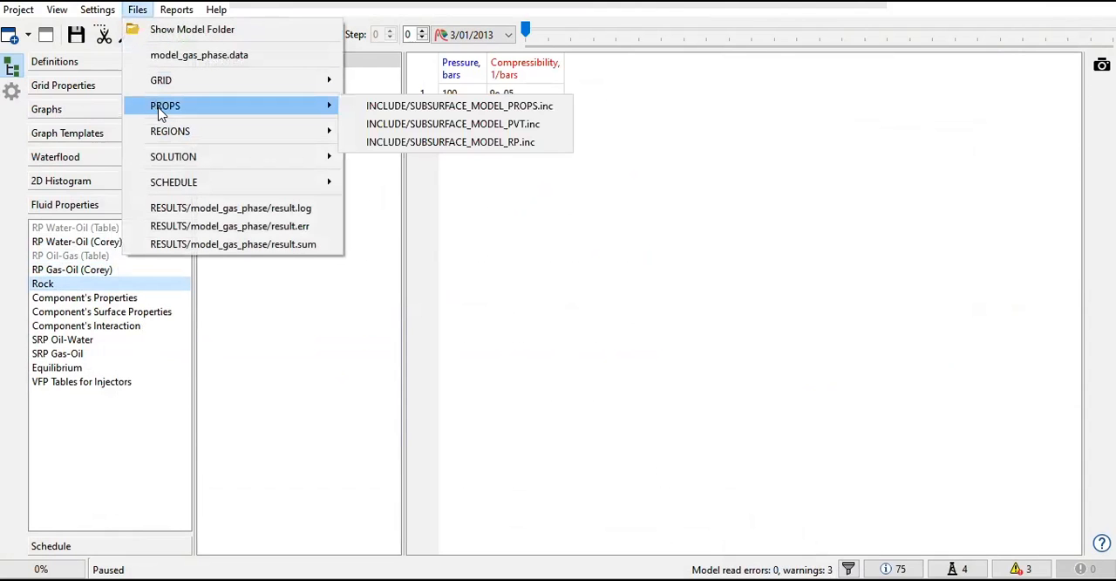
pyautogui.click(460, 105)
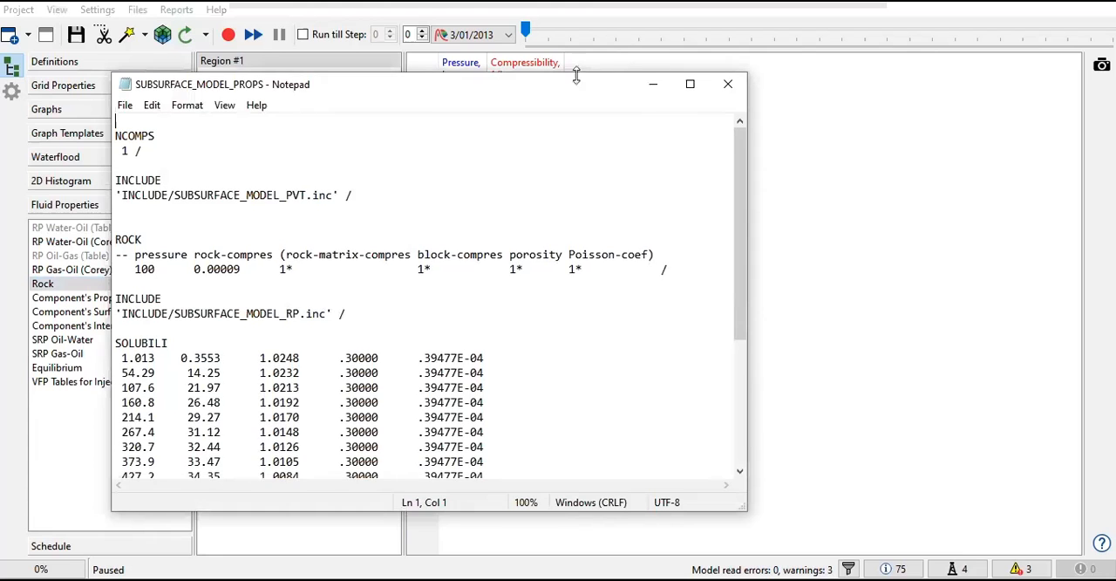
pyautogui.moveTo(503, 87); pyautogui.dragTo(743, 81)
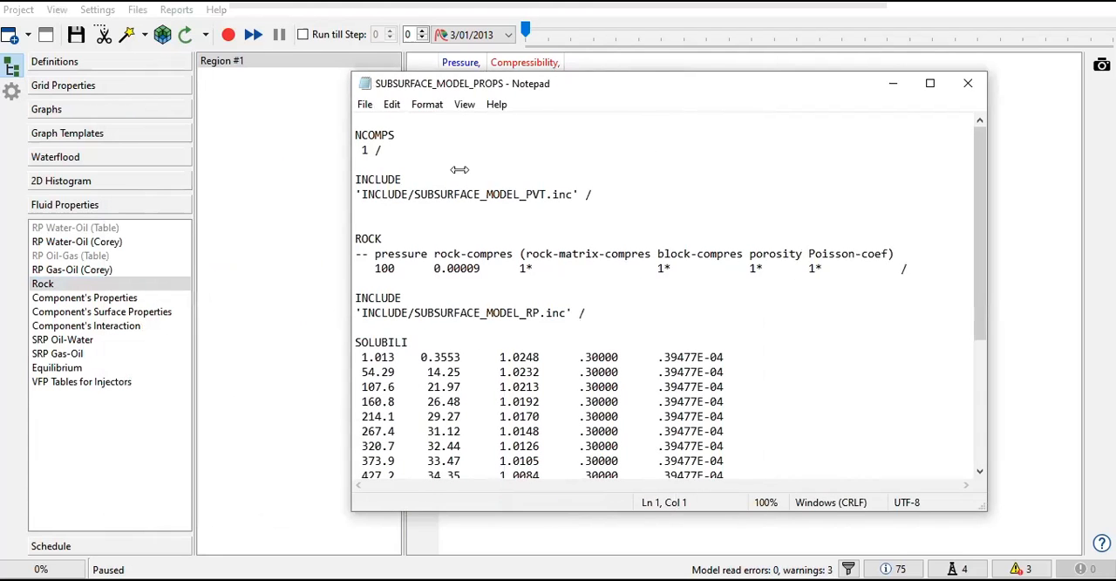
pyautogui.moveTo(525, 91); pyautogui.dragTo(575, 143)
# Step: Check the ROCK keyword's pressure and rock compressibility values in the file against the Rock table
pyautogui.moveTo(407, 290); pyautogui.dragTo(441, 288)
pyautogui.scroll(1, 488, 336)
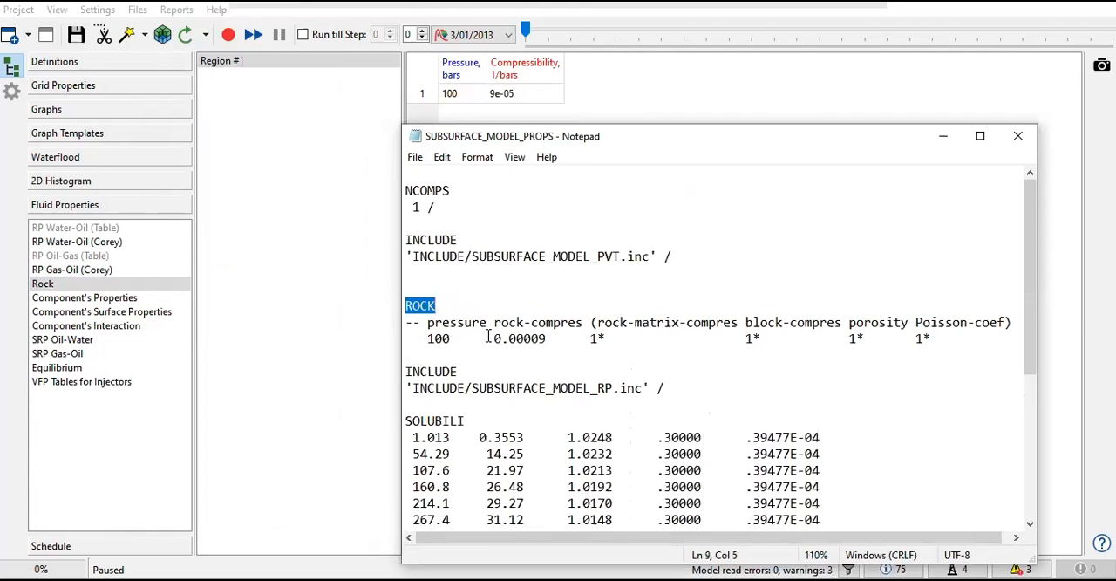
pyautogui.click(443, 338)
pyautogui.doubleClick(430, 344)
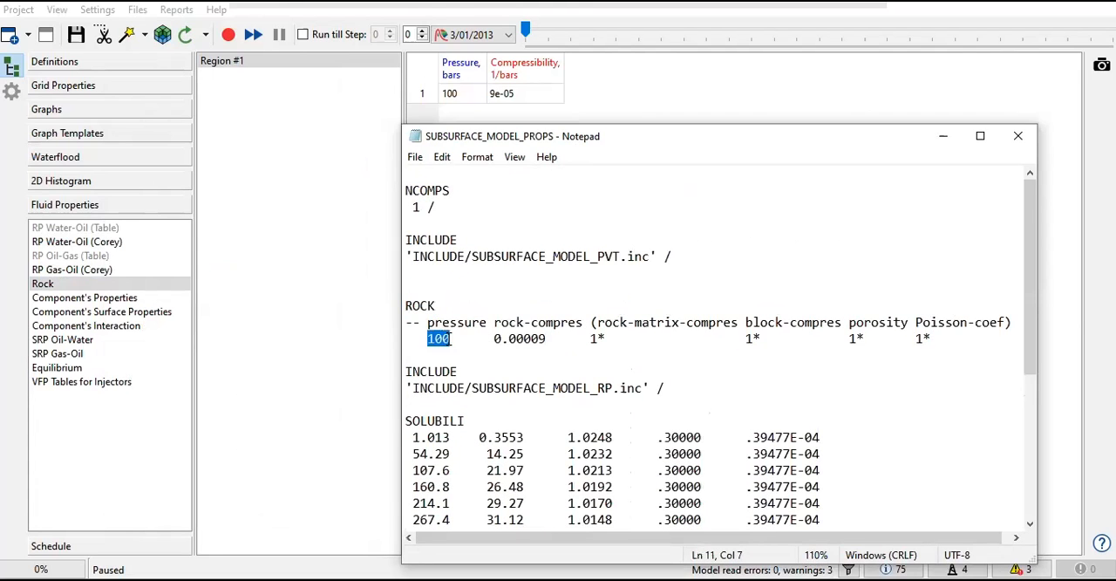
pyautogui.moveTo(494, 341); pyautogui.dragTo(548, 339)
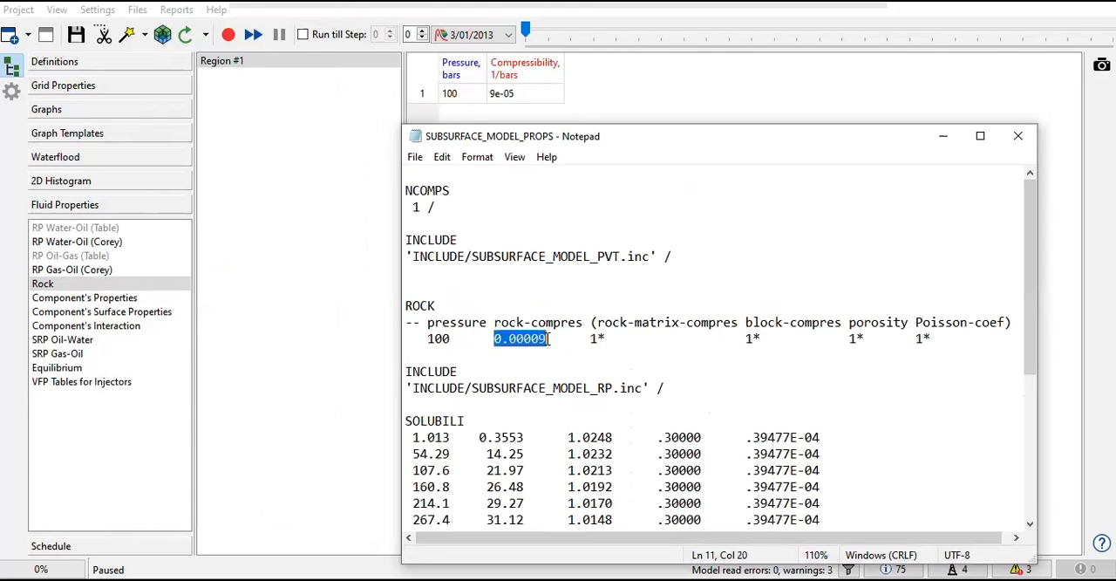
pyautogui.click(549, 340)
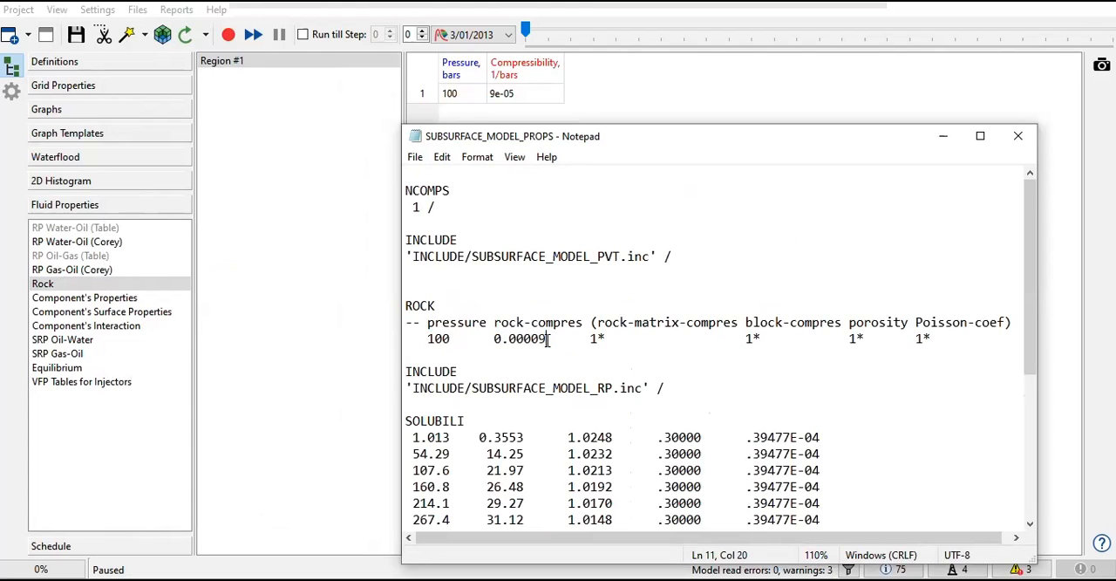
pyautogui.click(494, 341)
# Step: Highlight the SOLUBILI keyword in the file and maximize the file window to examine its table
pyautogui.scroll(-5, 499, 338)
pyautogui.scroll(1, 499, 338)
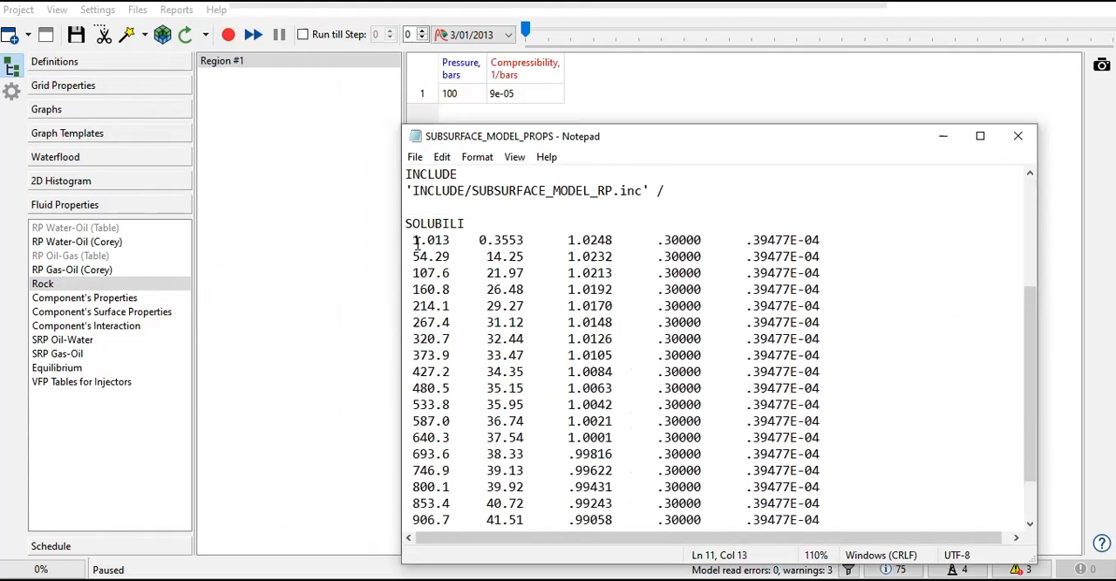
pyautogui.moveTo(409, 225); pyautogui.dragTo(455, 223)
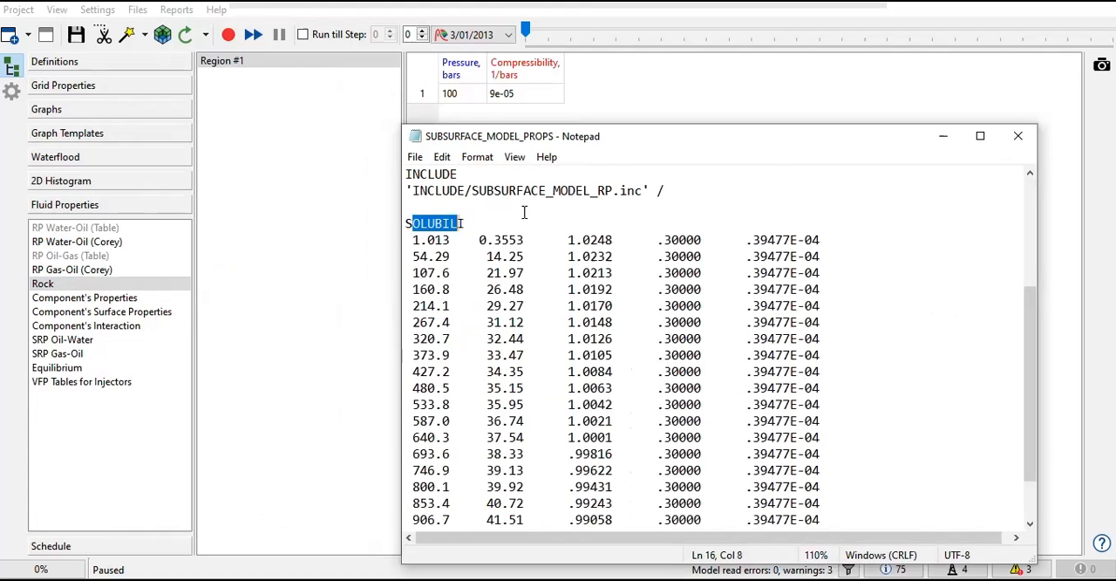
pyautogui.click(980, 137)
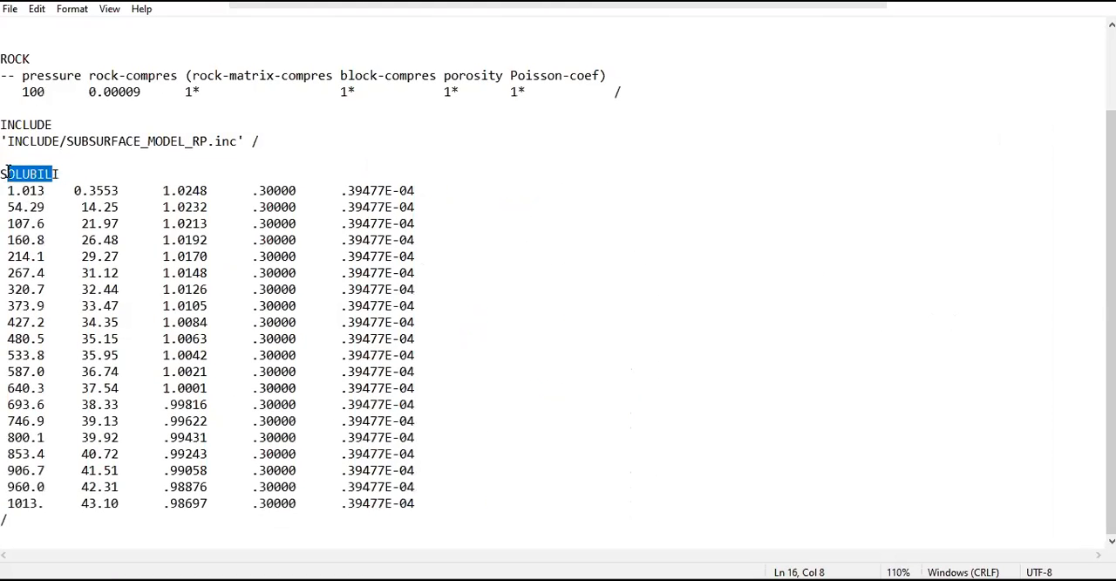
pyautogui.scroll(2, 153, 216)
pyautogui.click(48, 272)
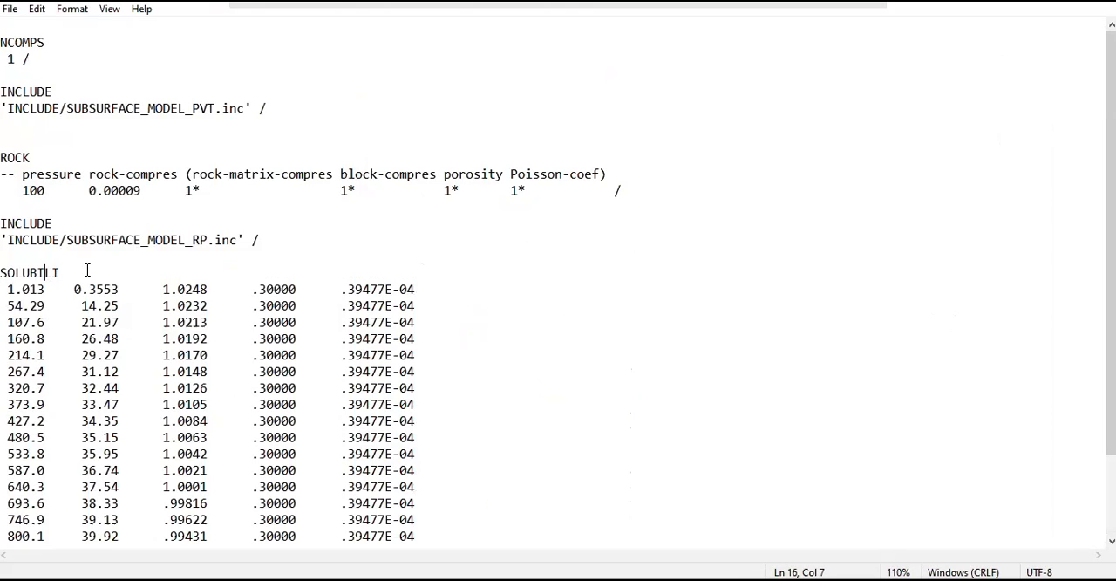
pyautogui.scroll(-2, 84, 388)
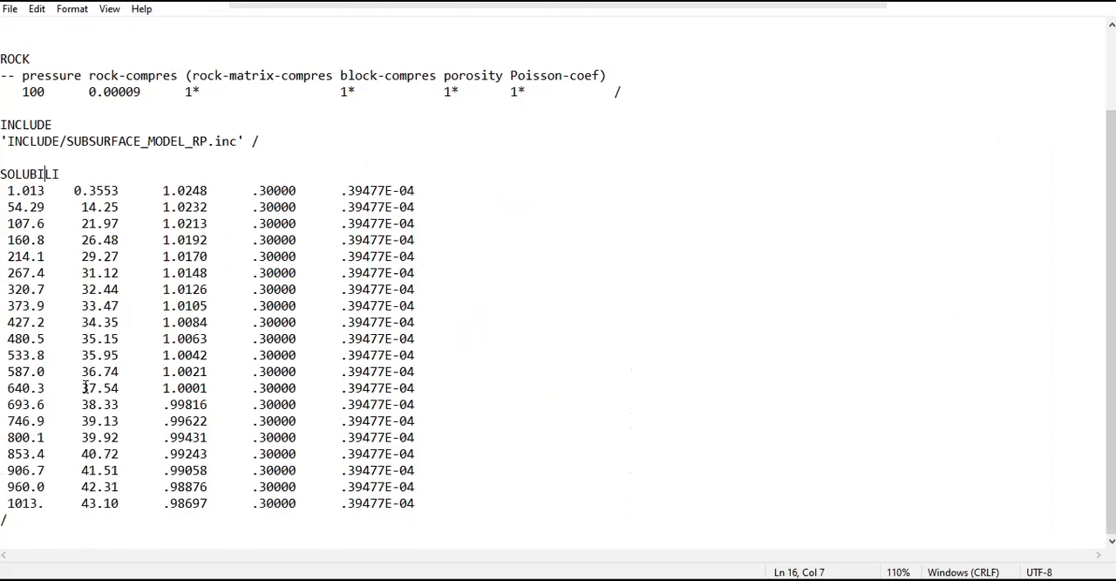
# Step: Highlight the SOLUBILI block with enlarged text, then only its data rows
pyautogui.moveTo(30, 526); pyautogui.dragTo(25, 171)
pyautogui.keyDown('ctrl'); pyautogui.scroll(3, 83, 214); pyautogui.keyUp('ctrl')
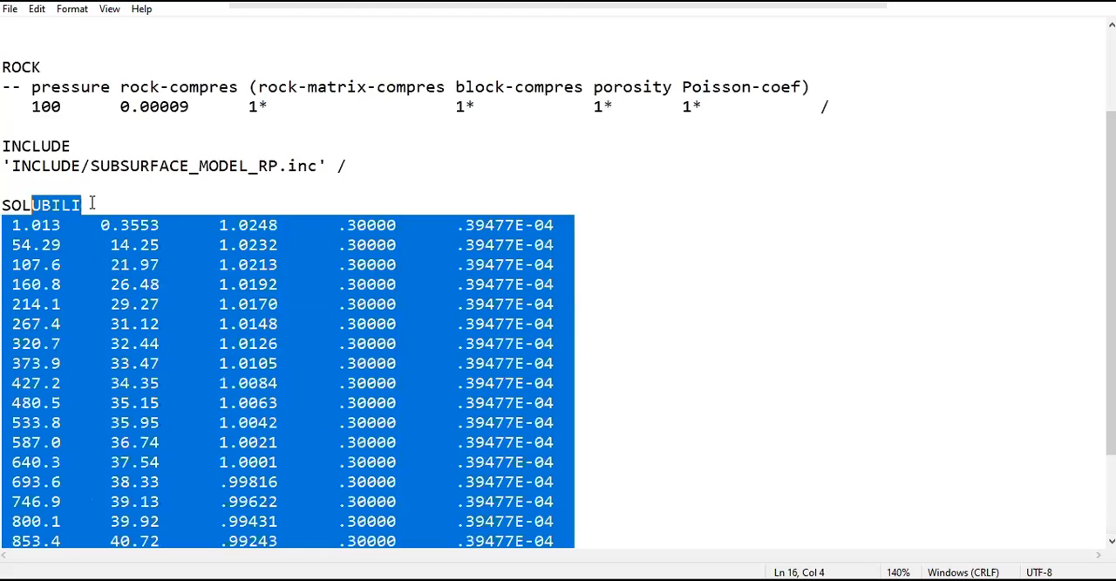
pyautogui.click(89, 205)
pyautogui.scroll(-2, 88, 206)
pyautogui.moveTo(12, 106); pyautogui.dragTo(600, 480)
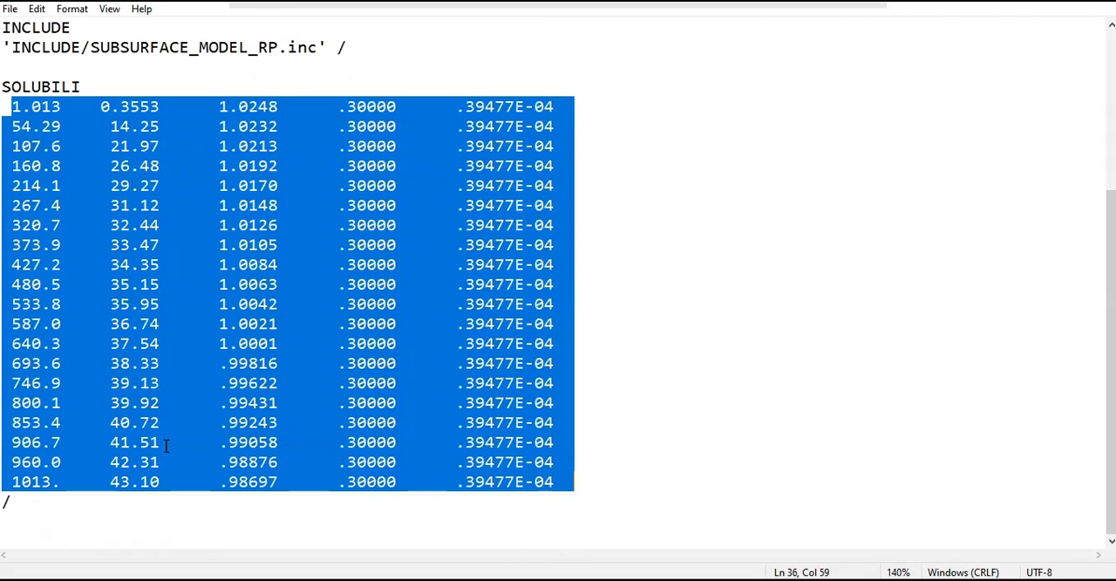
# Step: Highlight the first and last entries in the pressure column of the SOLUBILI table
pyautogui.moveTo(116, 462); pyautogui.dragTo(108, 473)
pyautogui.click(41, 482)
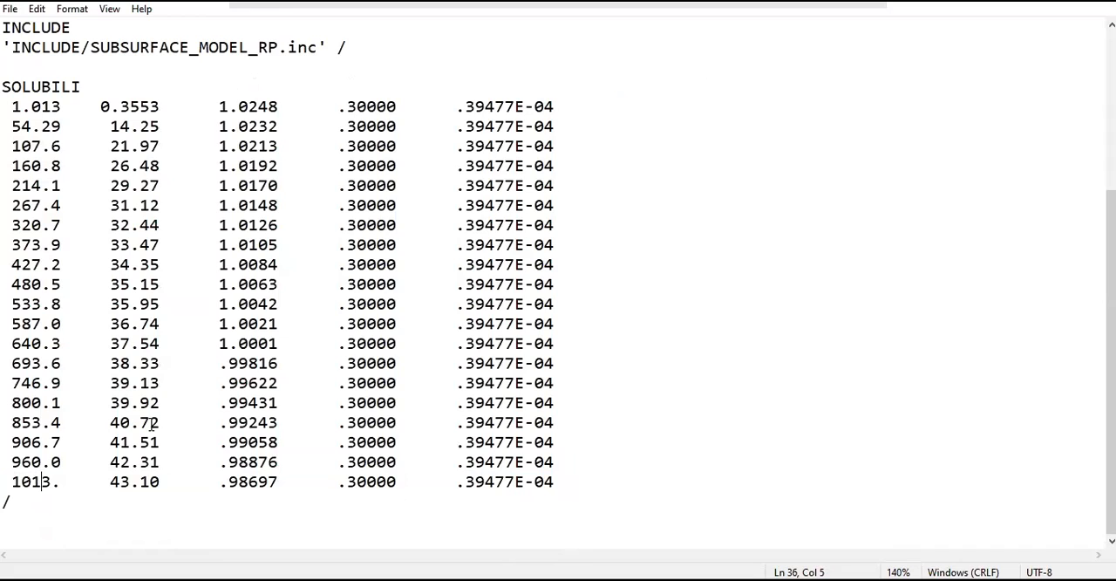
pyautogui.moveTo(12, 106); pyautogui.dragTo(59, 112)
pyautogui.moveTo(12, 481); pyautogui.dragTo(59, 481)
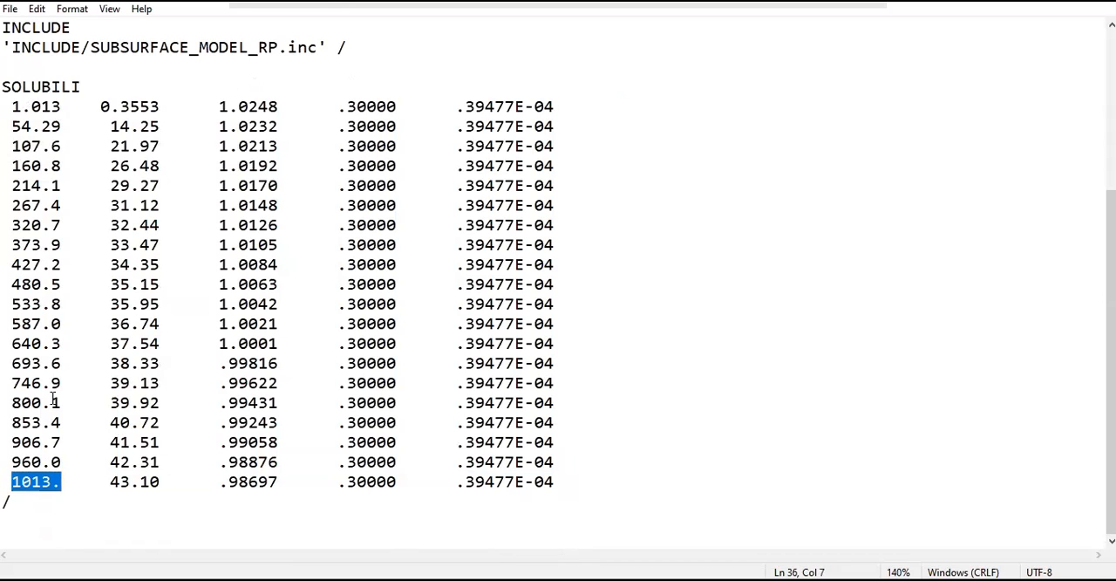
# Step: Highlight the NCOMPS keyword, then the SUBSURFACE_MODEL_PVT.inc include path near the start of the file
pyautogui.scroll(4, 113, 440)
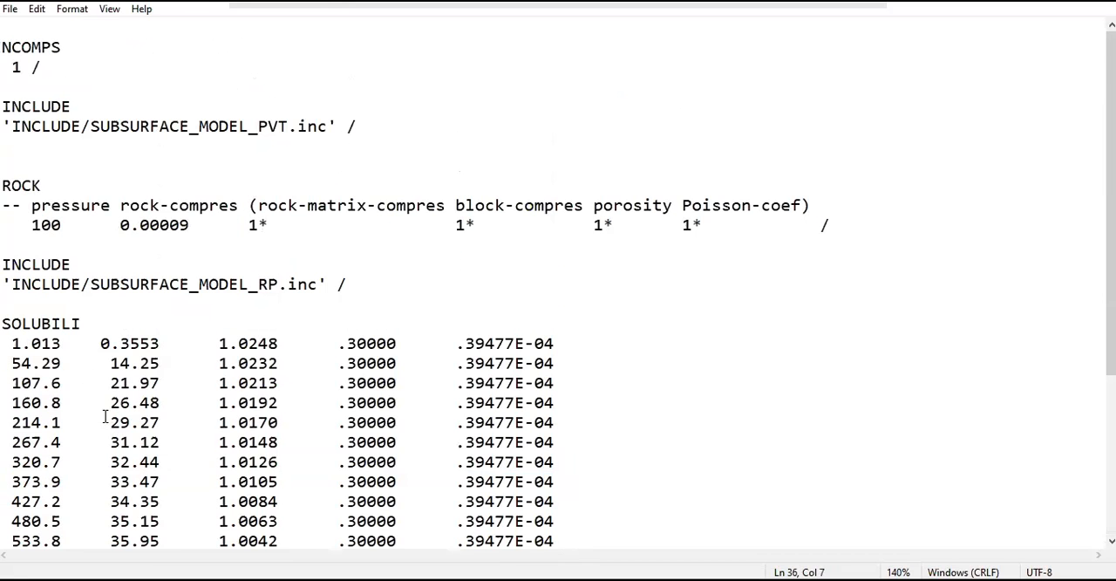
pyautogui.keyDown('ctrl'); pyautogui.scroll(3, 80, 104); pyautogui.keyUp('ctrl')
pyautogui.moveTo(75, 55); pyautogui.dragTo(4, 54)
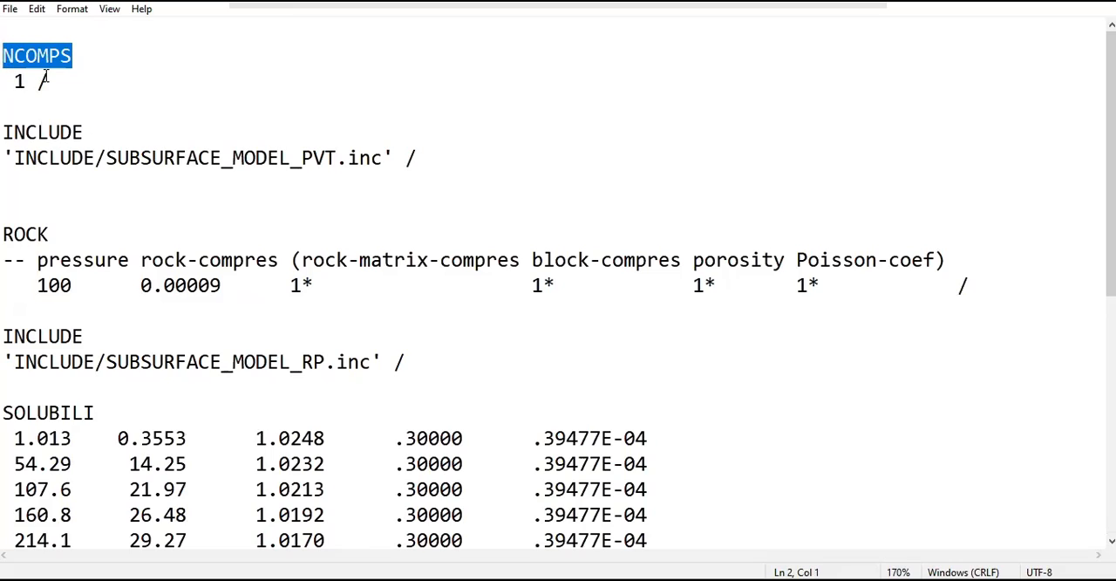
pyautogui.click(346, 158)
pyautogui.moveTo(448, 157); pyautogui.dragTo(359, 159)
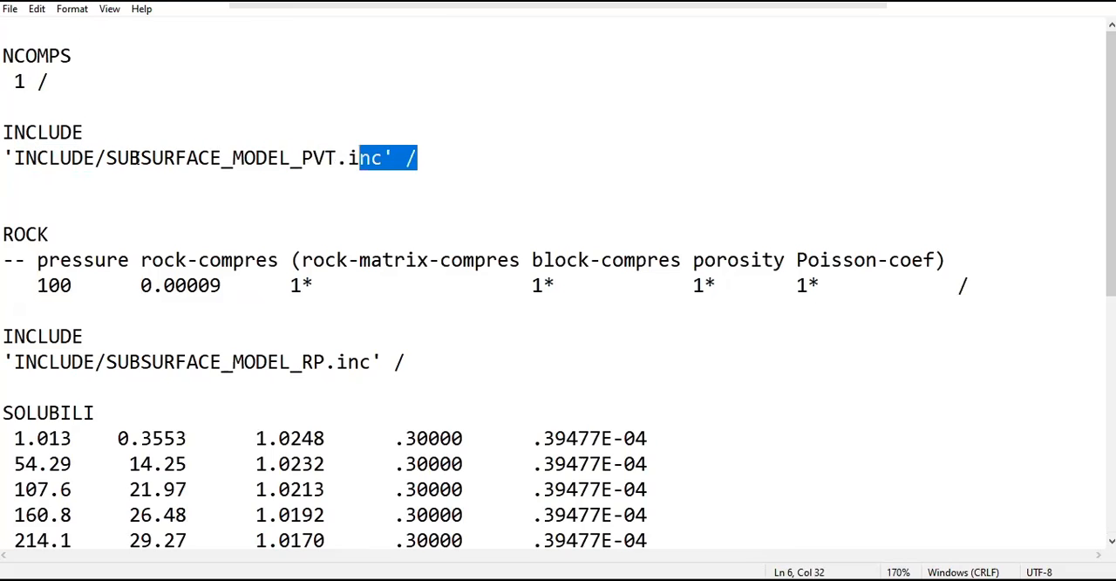
pyautogui.click(129, 157)
pyautogui.moveTo(96, 158); pyautogui.dragTo(388, 158)
pyautogui.click(306, 208)
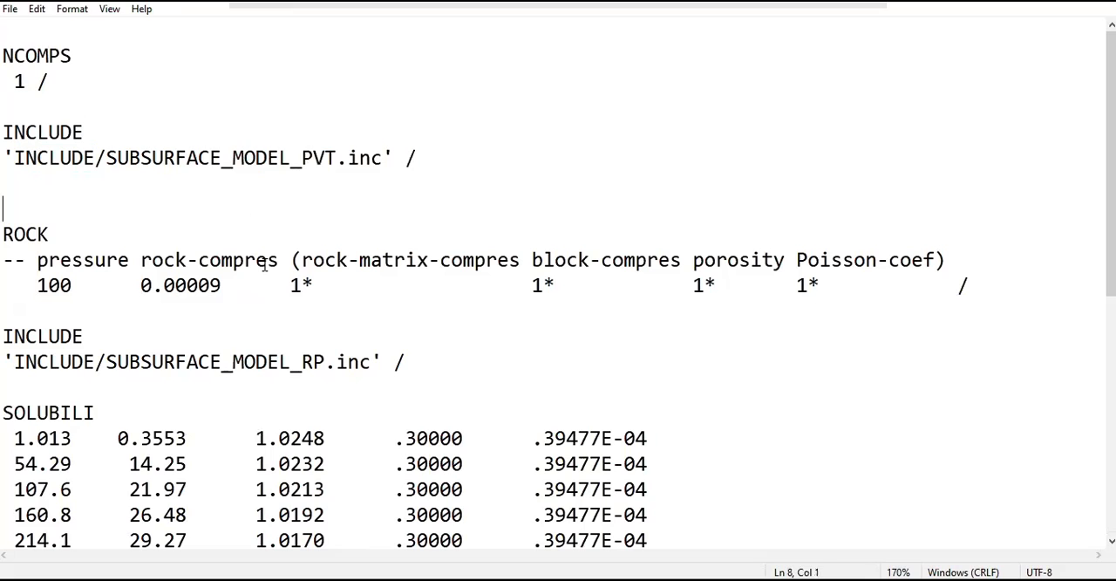
# Step: Highlight the ROCK block, then the SUBSURFACE_MODEL_RP include file name, and look over the rest of the file
pyautogui.moveTo(971, 285); pyautogui.dragTo(107, 285)
pyautogui.moveTo(49, 259); pyautogui.dragTo(16, 234)
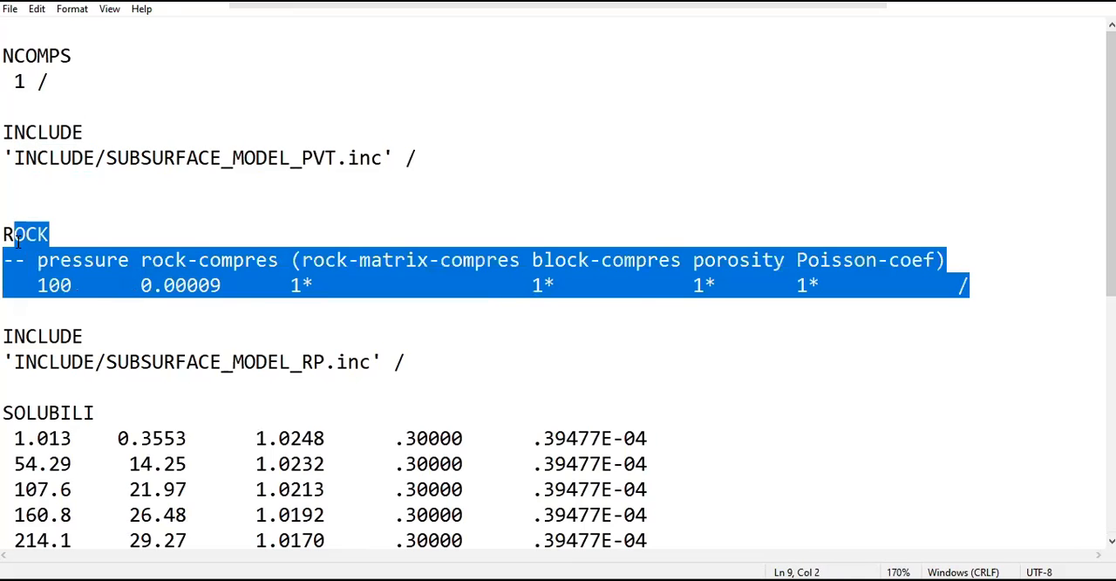
pyautogui.scroll(-3, 427, 162)
pyautogui.click(142, 151)
pyautogui.moveTo(406, 132); pyautogui.dragTo(210, 132)
pyautogui.moveTo(105, 132); pyautogui.dragTo(325, 155)
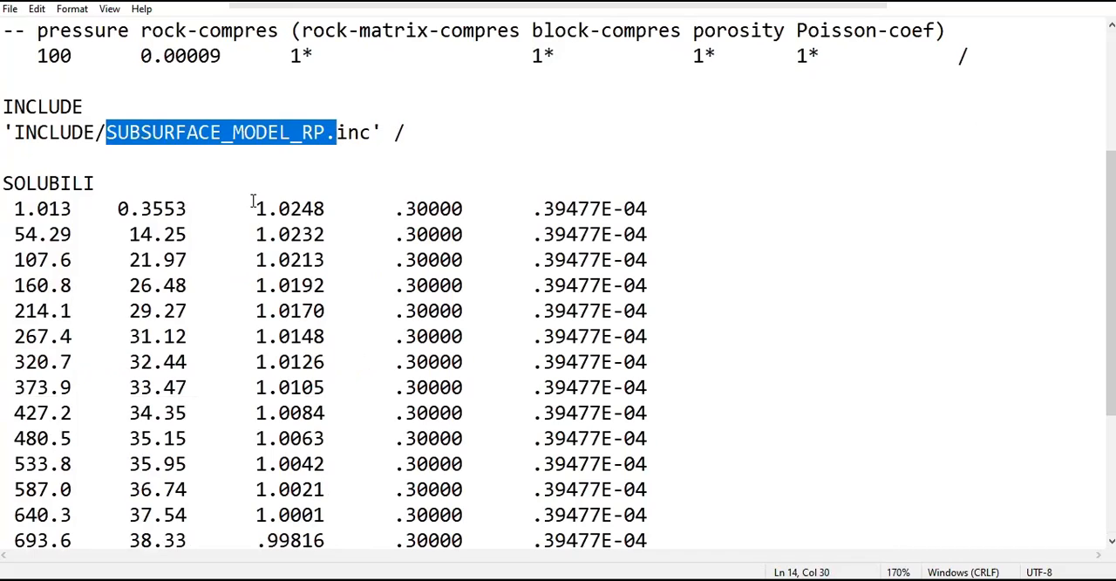
pyautogui.scroll(-3, 226, 209)
pyautogui.scroll(5, 96, 484)
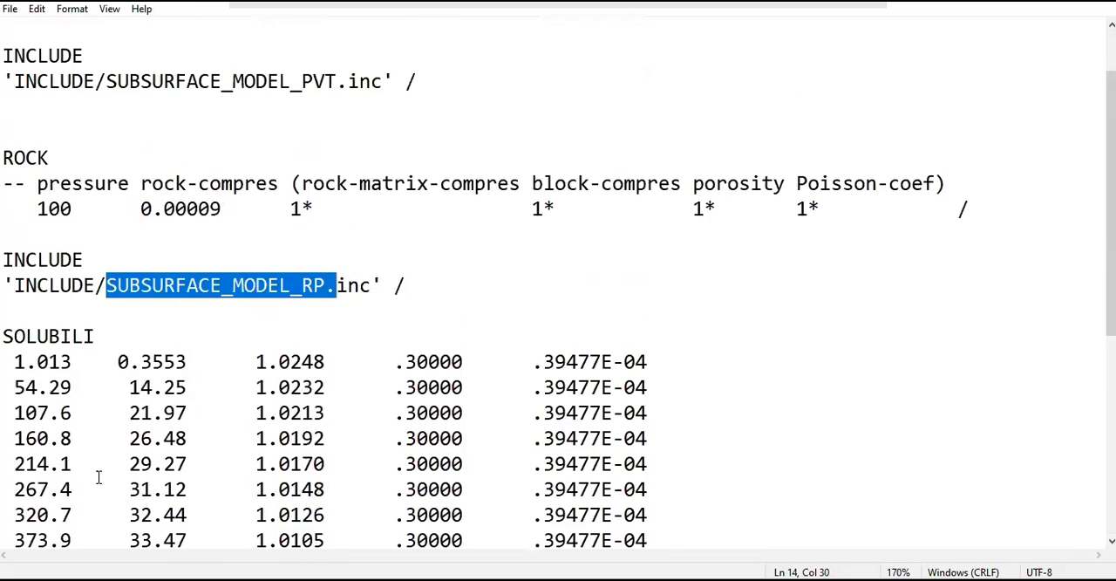
pyautogui.scroll(1, 98, 477)
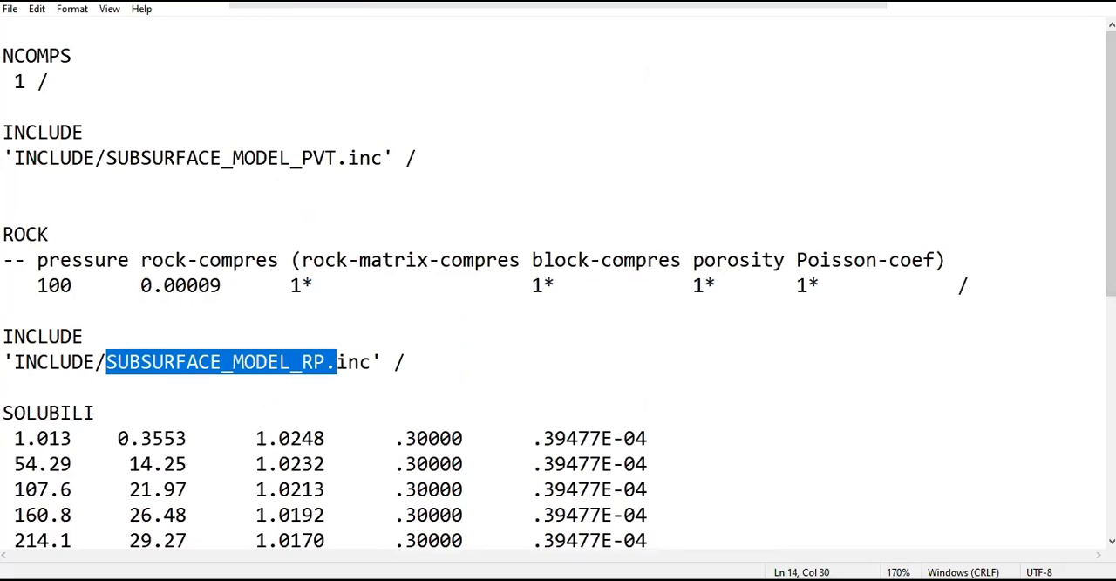
# Step: Switch back to the simulator, display the Component's Properties, and open SUBSURFACE_MODEL_PVT.inc with enlarged text
pyautogui.hotkey('alt', 'Tab')
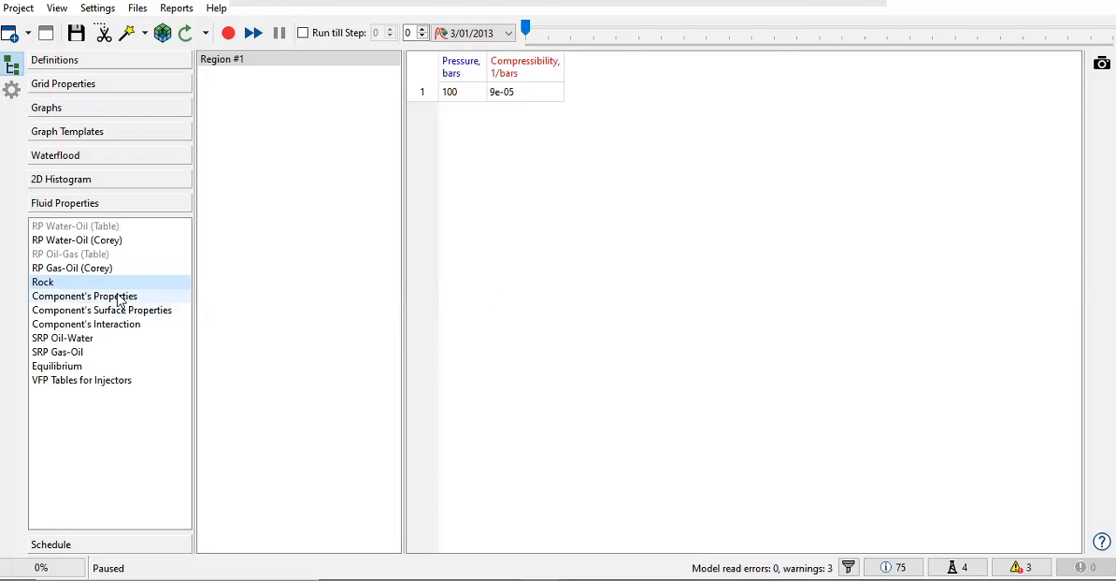
pyautogui.click(117, 296)
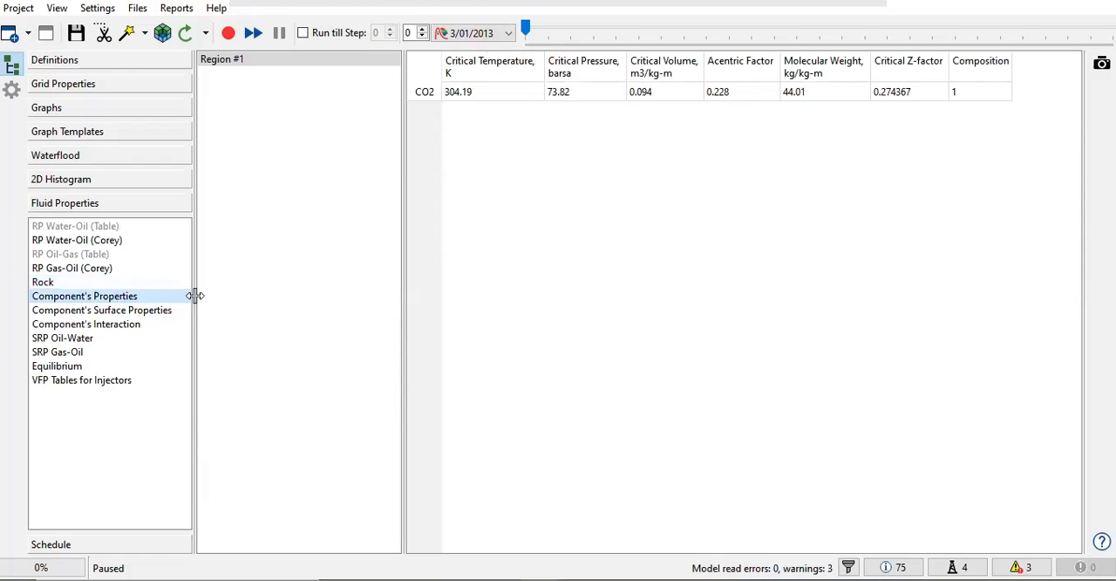
pyautogui.click(130, 12)
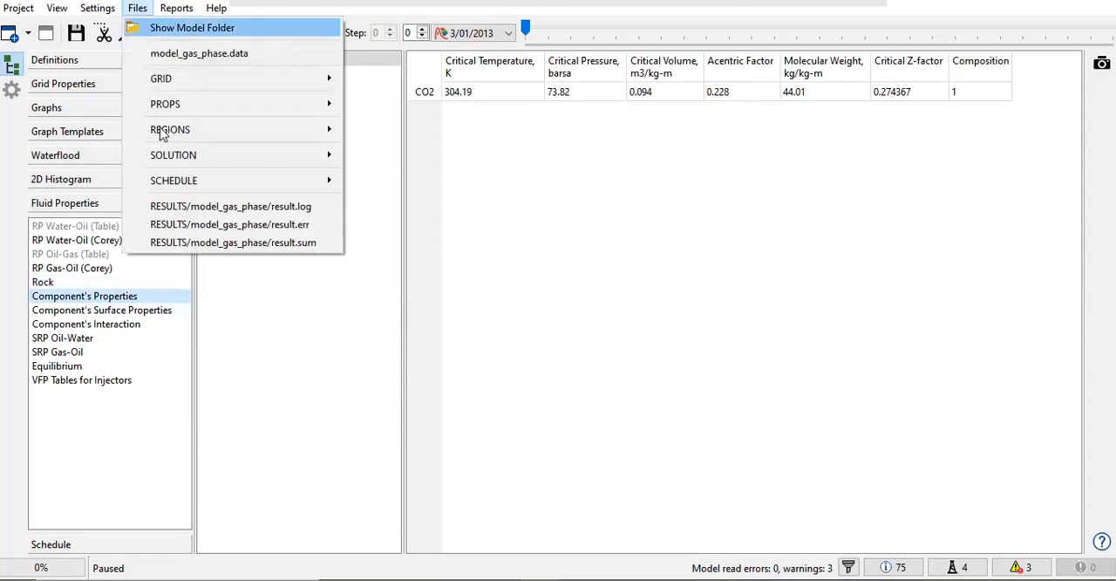
pyautogui.moveTo(158, 110)
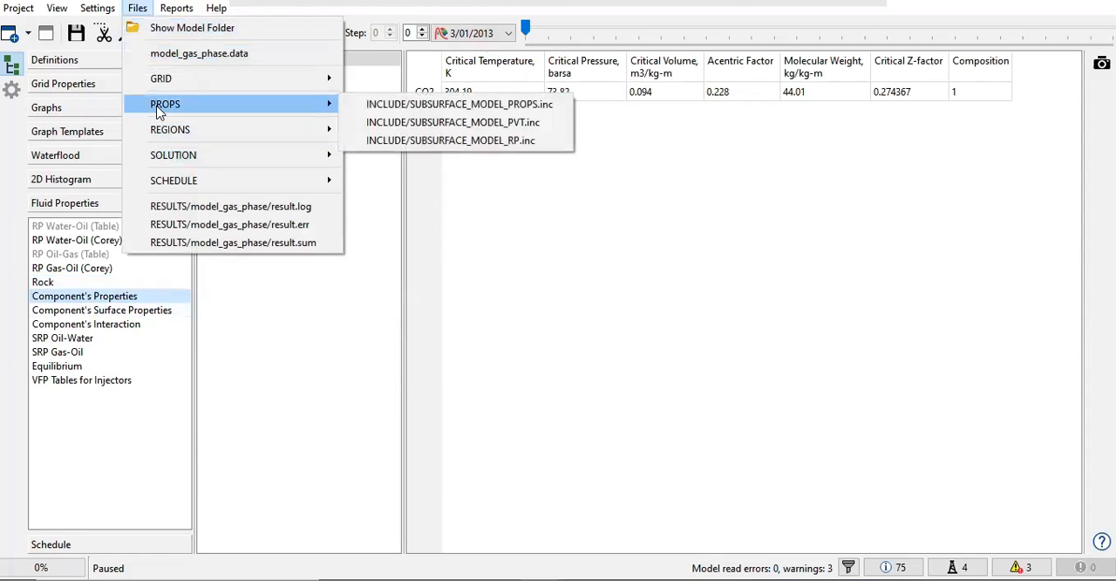
pyautogui.click(377, 122)
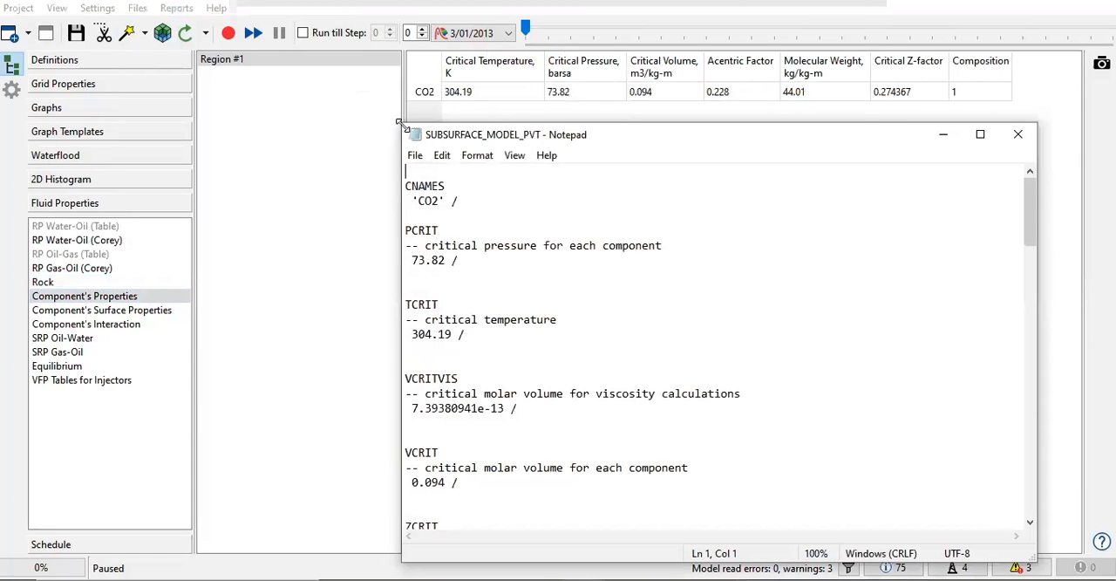
pyautogui.keyDown('ctrl'); pyautogui.scroll(8, 480, 253); pyautogui.keyUp('ctrl')
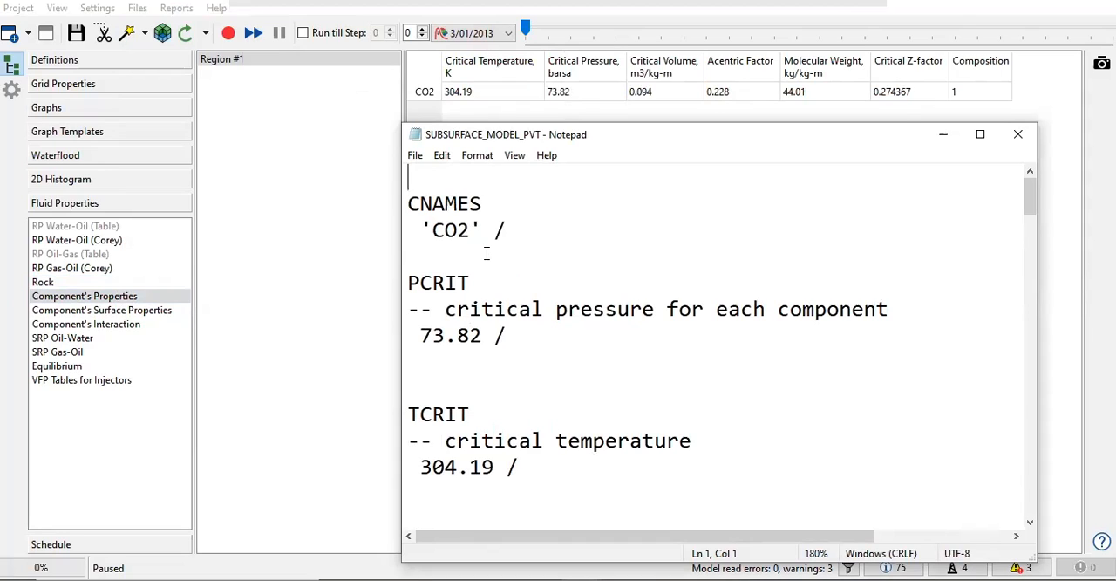
# Step: Highlight the CNAMES keyword and its 'CO2' entry in the PVT file
pyautogui.moveTo(501, 236); pyautogui.dragTo(408, 203)
pyautogui.click(457, 203)
pyautogui.moveTo(500, 199); pyautogui.dragTo(399, 204)
pyautogui.moveTo(533, 231); pyautogui.dragTo(400, 229)
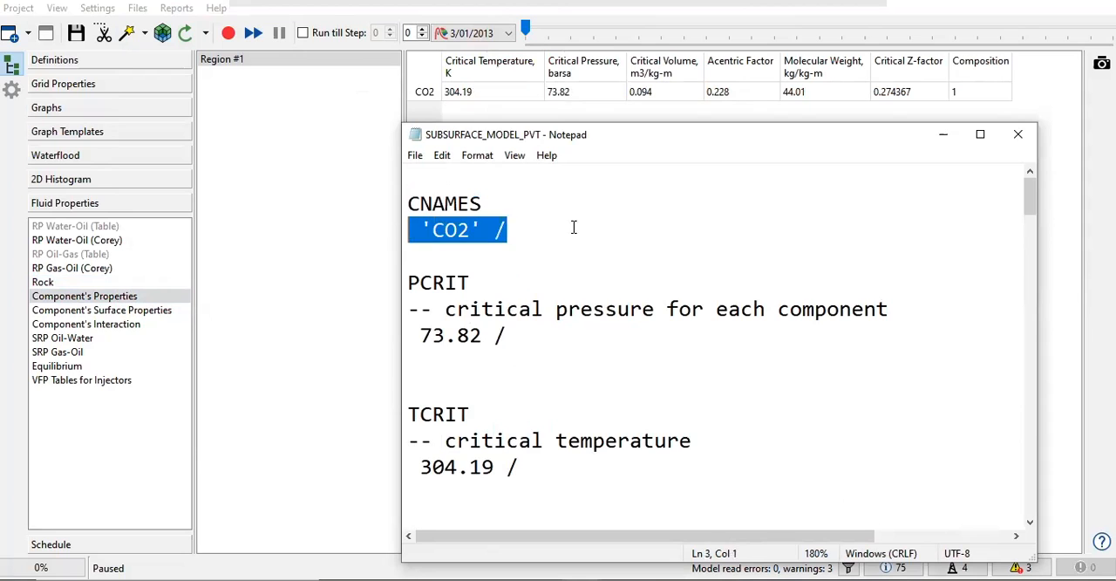
# Step: Move the PVT file window below the component table and highlight the TCRIT keyword for the critical temperature comparison
pyautogui.moveTo(570, 140); pyautogui.dragTo(428, 160)
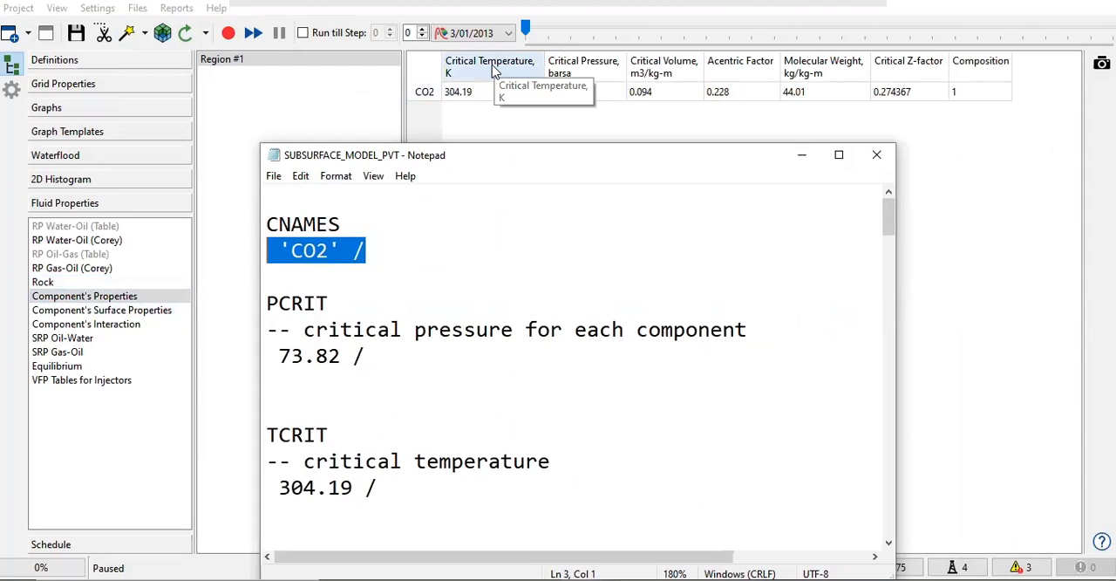
pyautogui.scroll(-2, 325, 375)
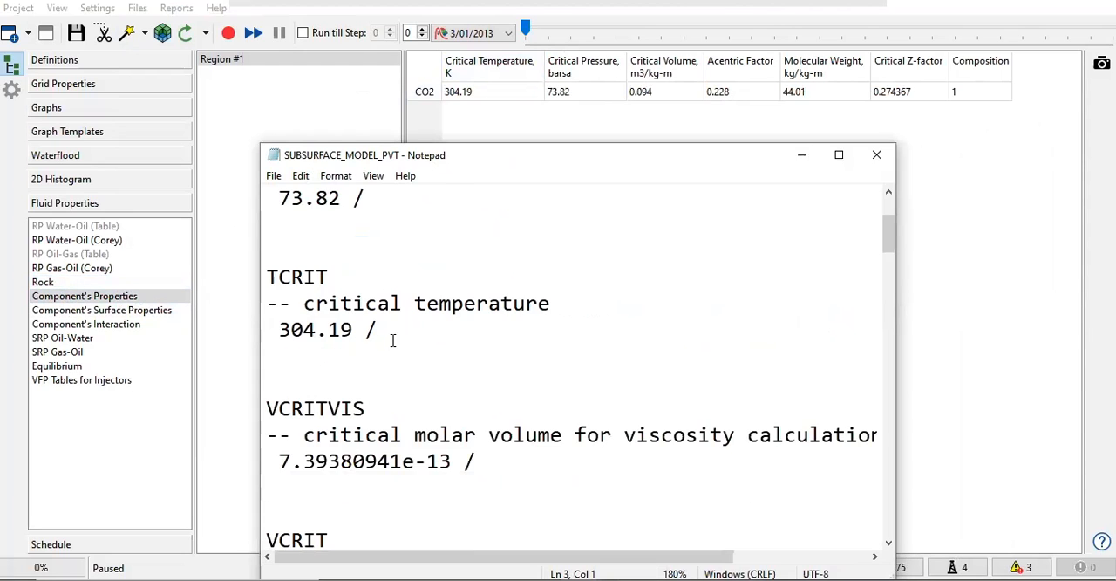
pyautogui.moveTo(335, 282); pyautogui.dragTo(249, 282)
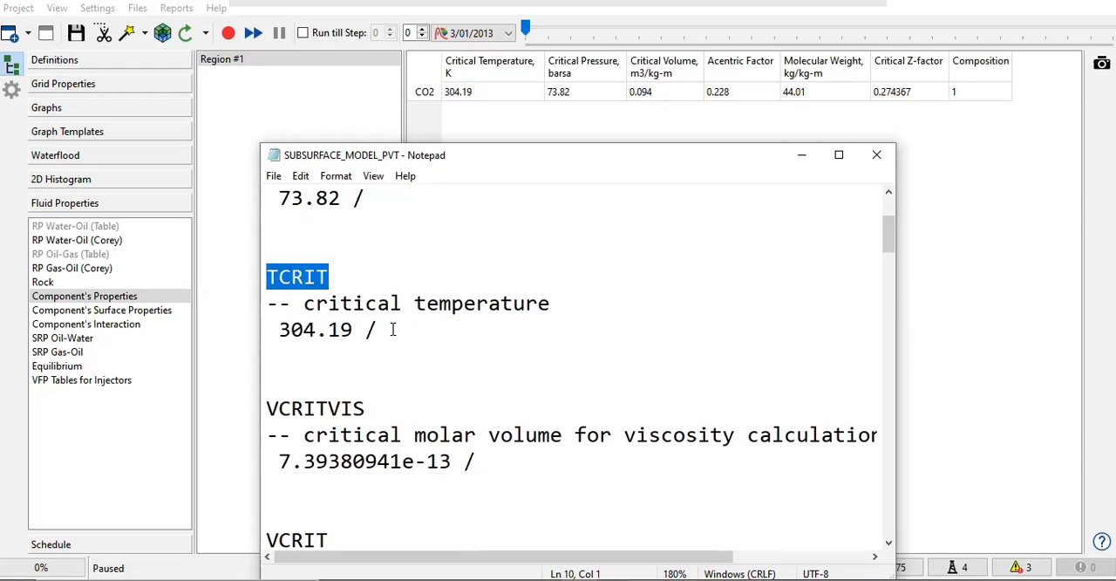
# Step: Highlight the TCRIT critical temperature entry, then the PCRIT critical pressure block, for comparison with the component table
pyautogui.moveTo(393, 329); pyautogui.dragTo(273, 298)
pyautogui.click(288, 345)
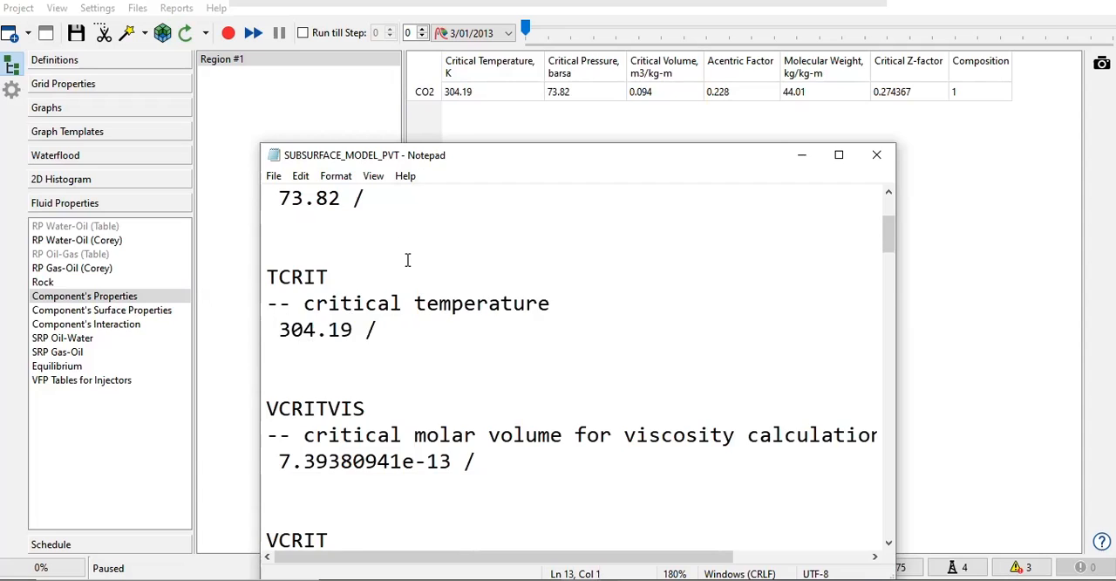
pyautogui.scroll(1, 407, 260)
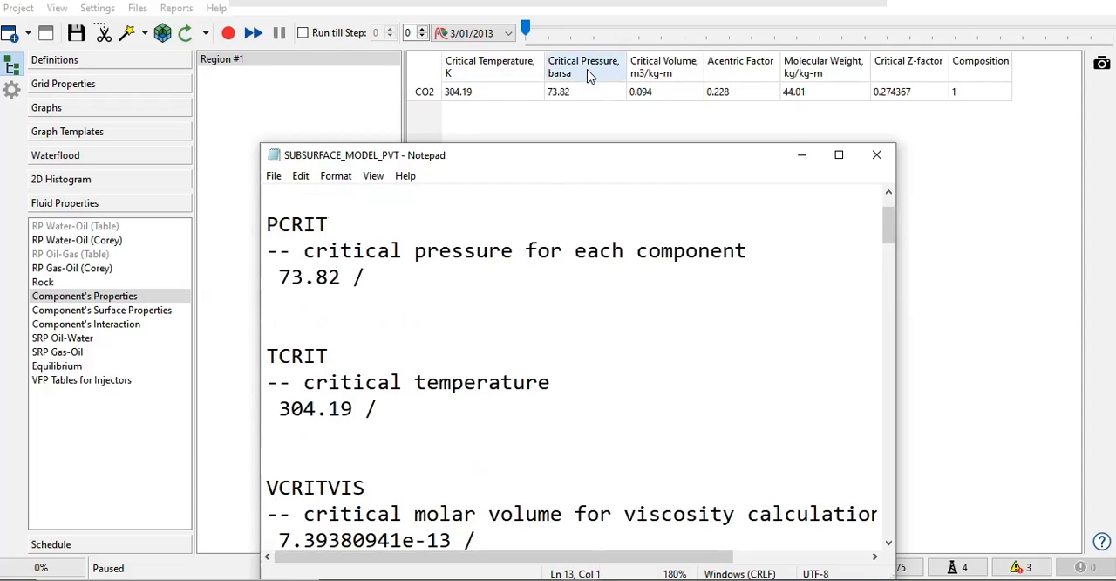
pyautogui.moveTo(366, 277); pyautogui.dragTo(254, 229)
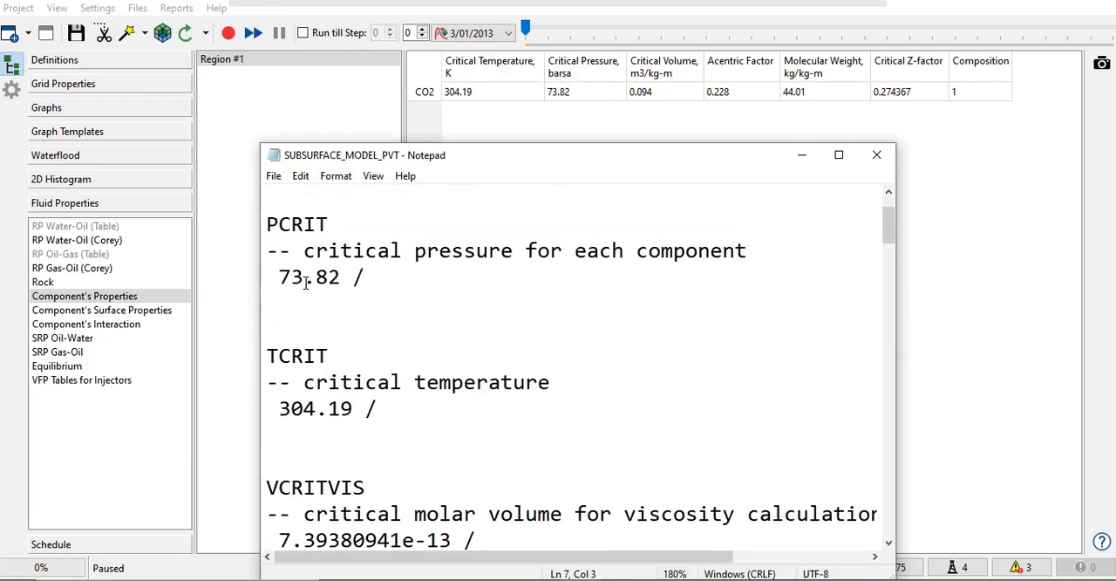
# Step: Highlight the VCRIT critical molar volume block in the PVT file and check its neighbouring entries against the component table
pyautogui.scroll(-1, 522, 326)
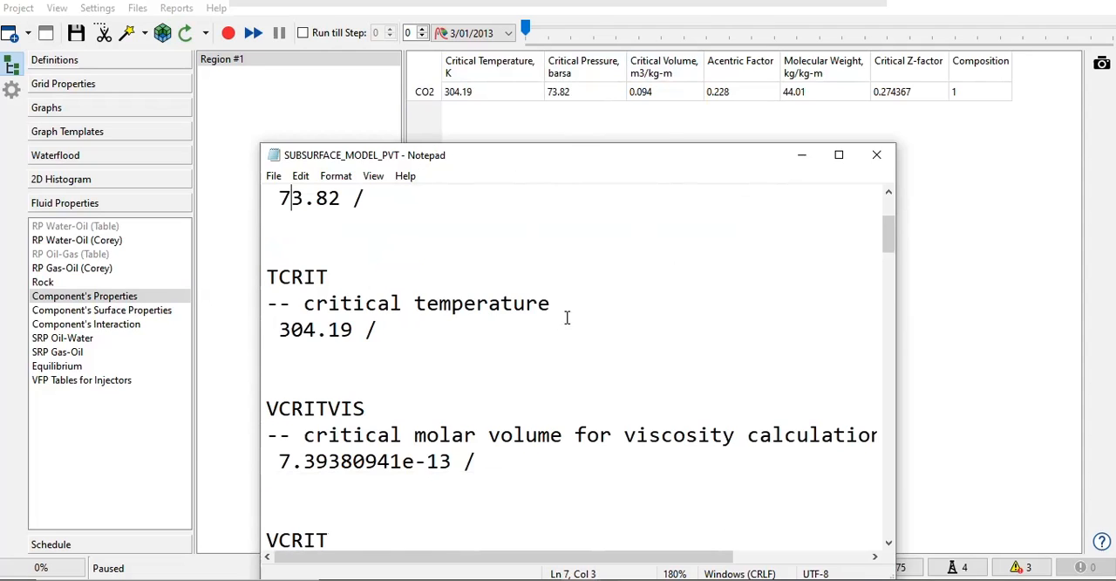
pyautogui.scroll(-2, 471, 375)
pyautogui.moveTo(370, 442); pyautogui.dragTo(249, 382)
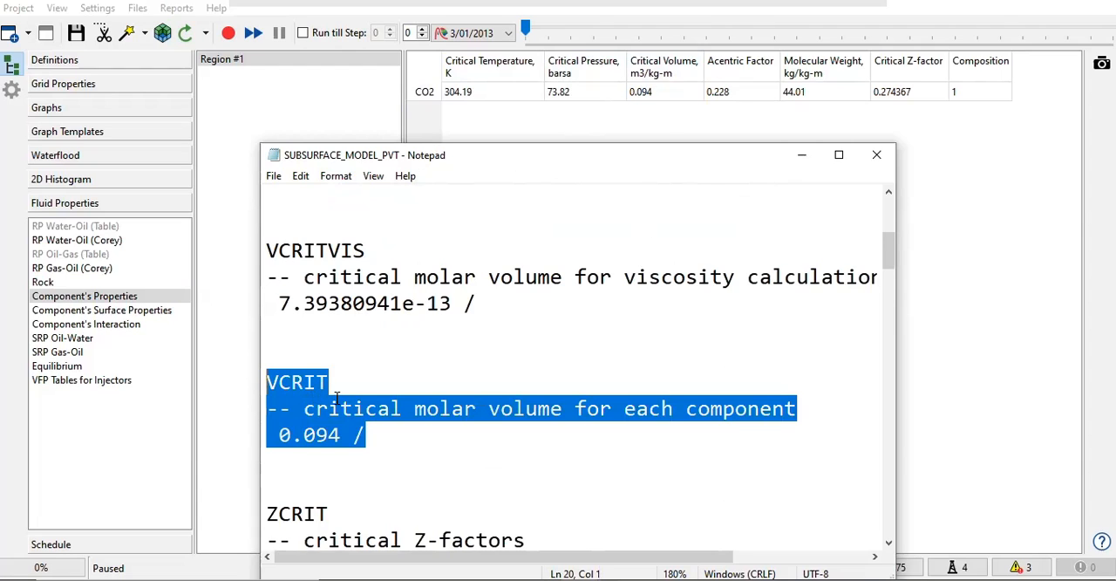
pyautogui.scroll(-1, 338, 393)
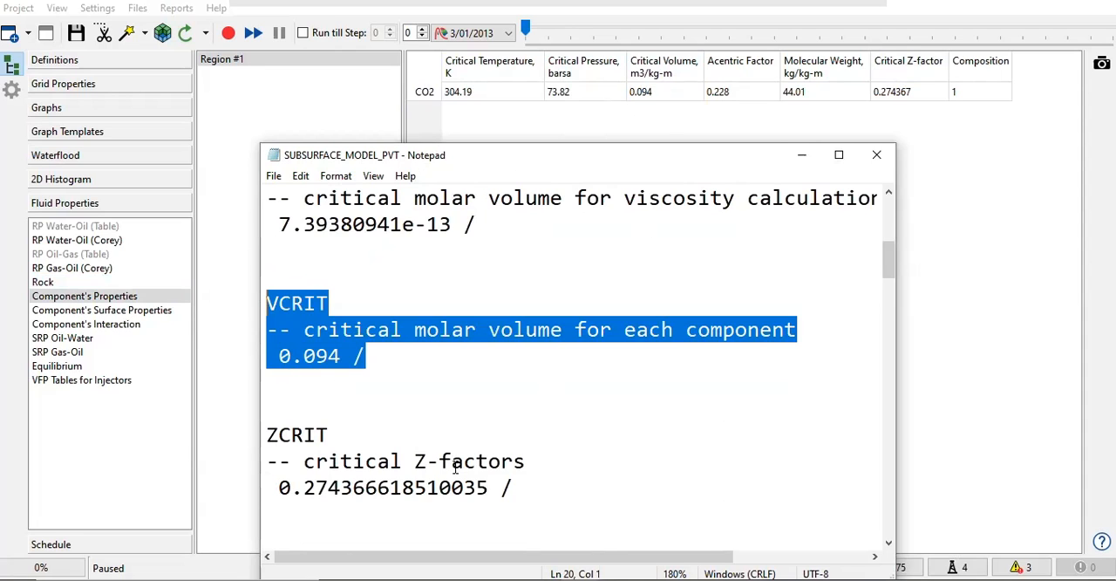
pyautogui.scroll(3, 356, 429)
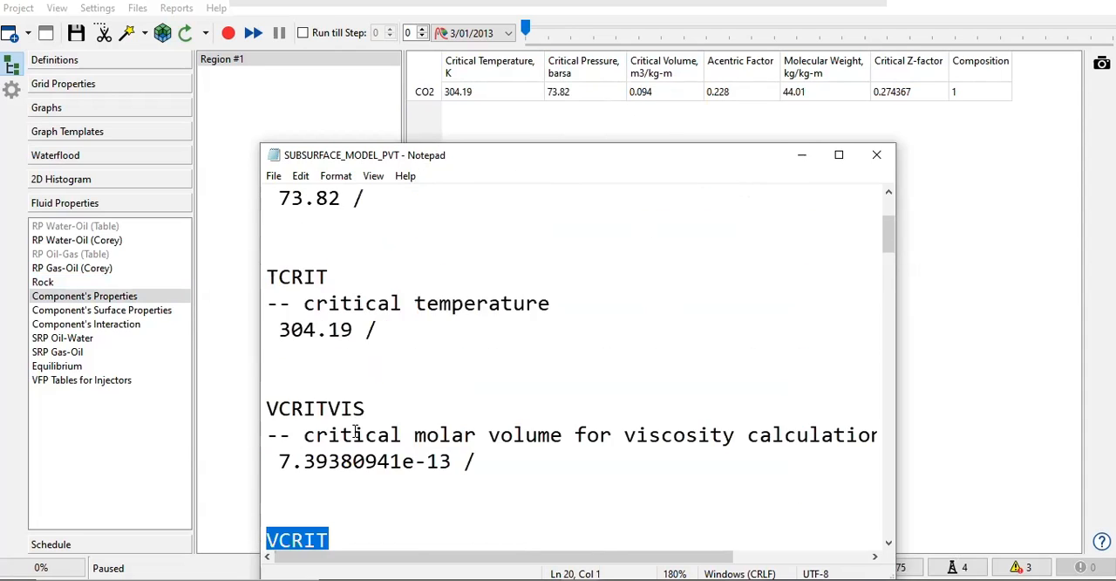
pyautogui.scroll(-3, 359, 426)
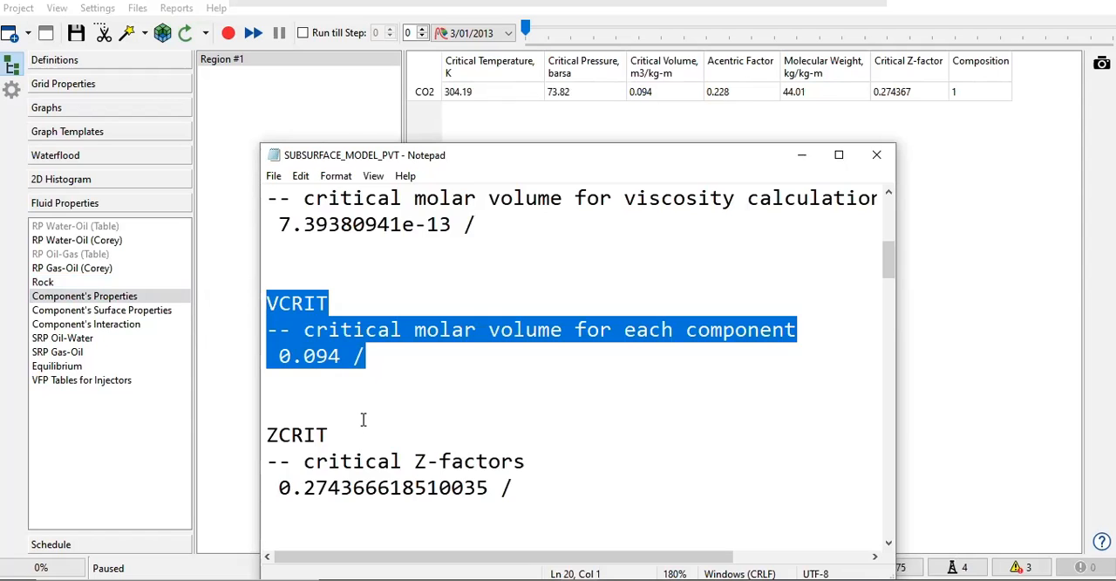
# Step: Highlight the ZCRIT critical Z-factor value and keyword, then the ZCRITVIS block for viscosity calculations
pyautogui.scroll(-2, 339, 364)
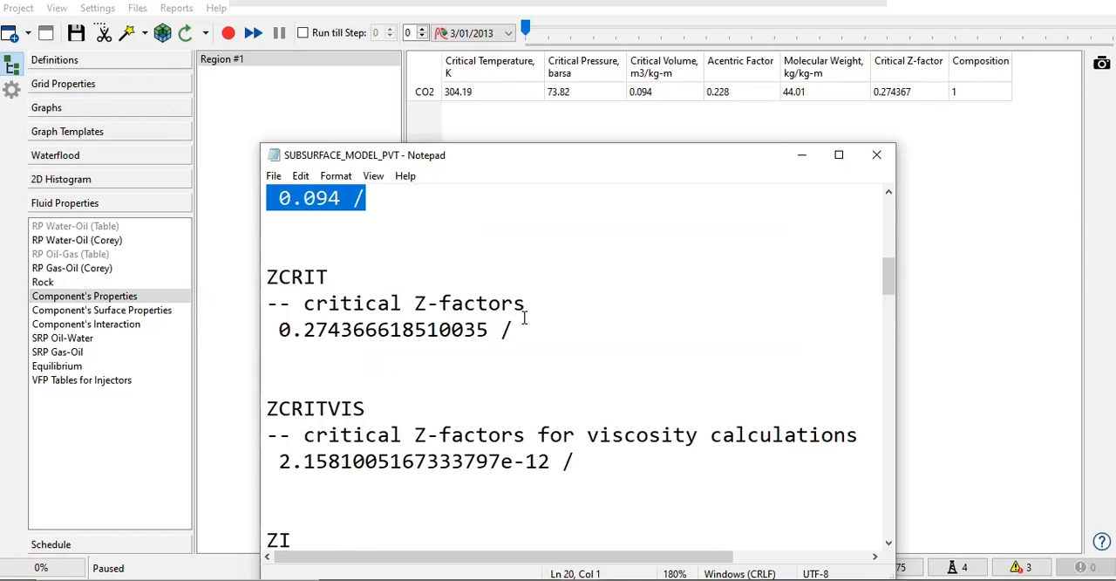
pyautogui.moveTo(523, 330); pyautogui.dragTo(283, 329)
pyautogui.moveTo(330, 277); pyautogui.dragTo(265, 276)
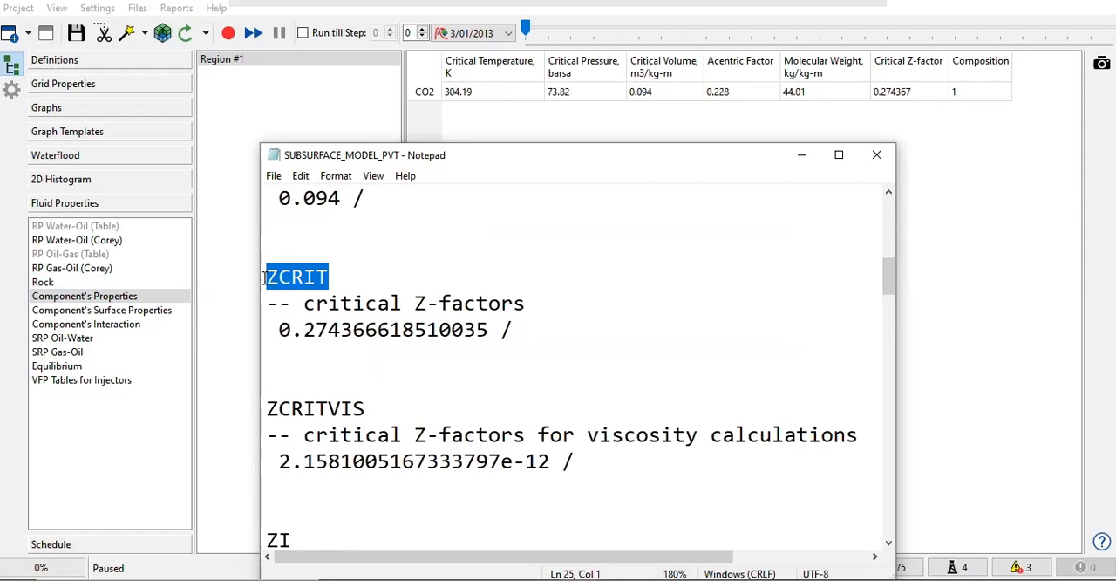
pyautogui.scroll(-1, 272, 367)
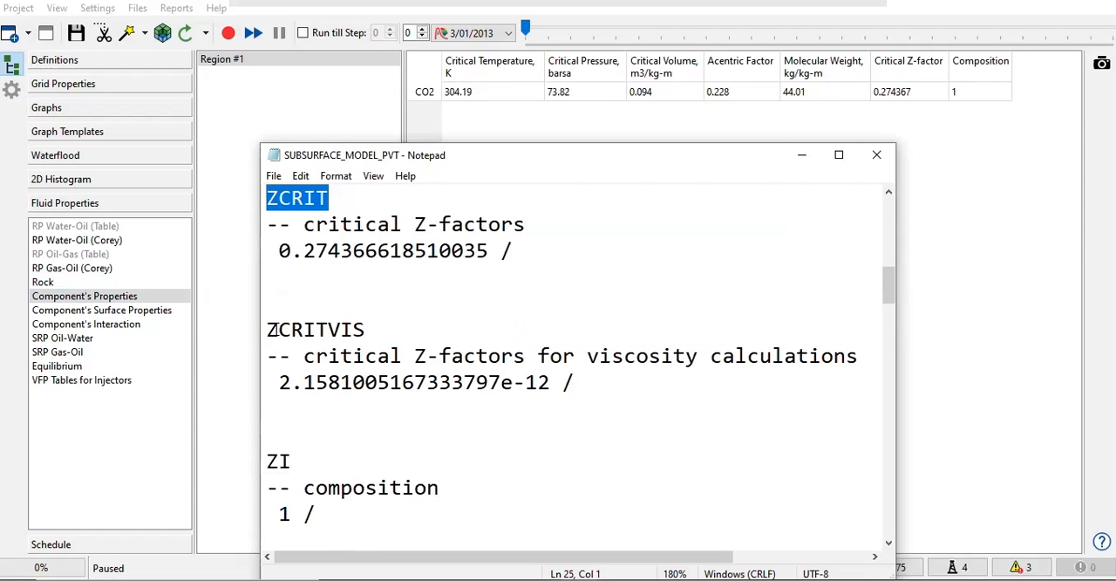
pyautogui.moveTo(272, 329); pyautogui.dragTo(600, 376)
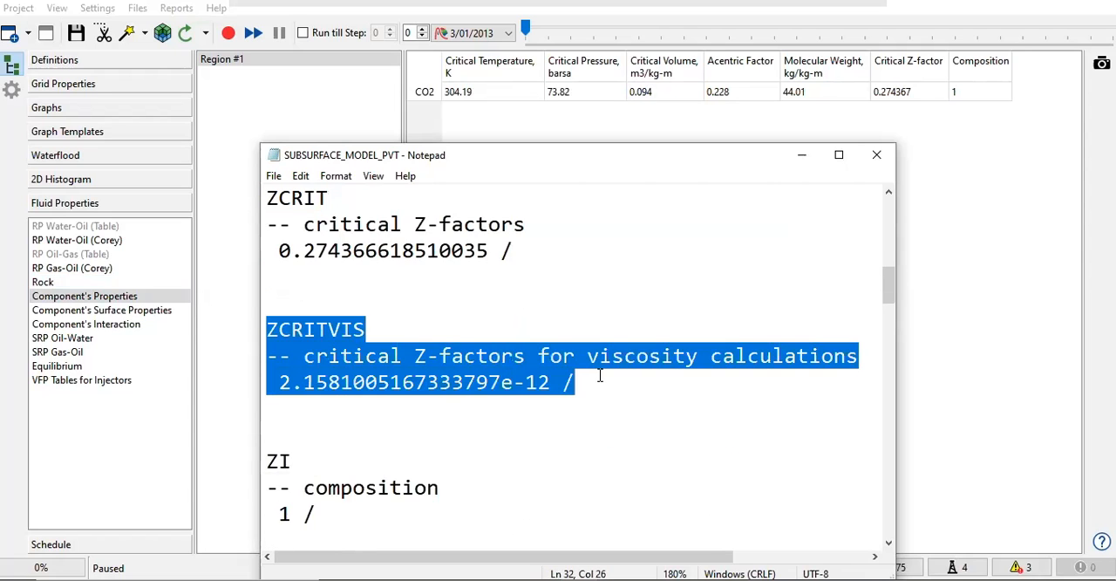
# Step: Highlight the ZI composition, MW molecular weight and ACF acentric factor entries one after another in the PVT file
pyautogui.scroll(-2, 598, 379)
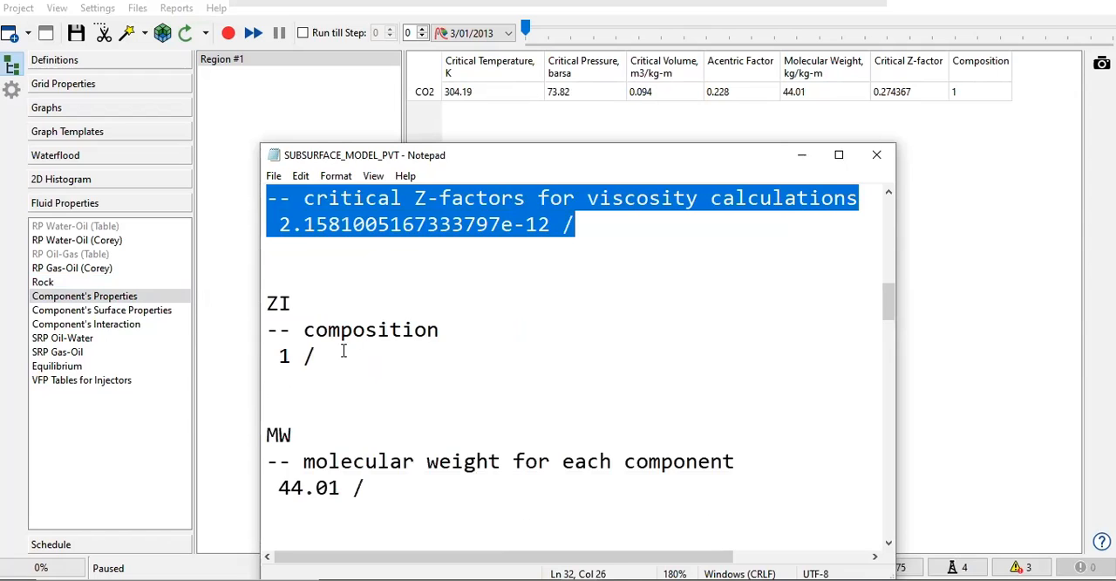
pyautogui.moveTo(344, 353); pyautogui.dragTo(271, 308)
pyautogui.moveTo(354, 488); pyautogui.dragTo(279, 434)
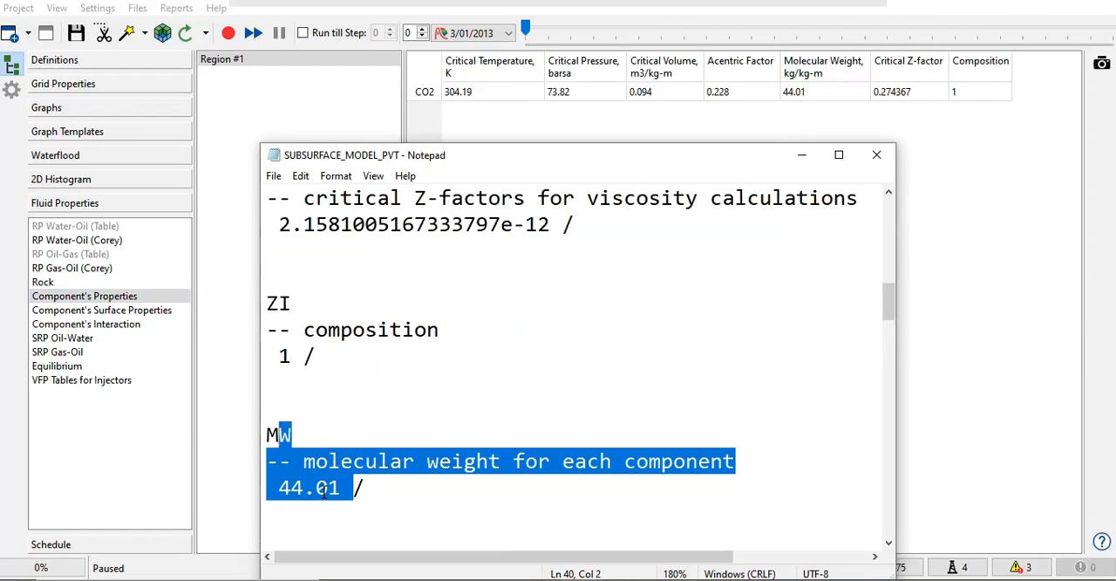
pyautogui.scroll(-3, 334, 478)
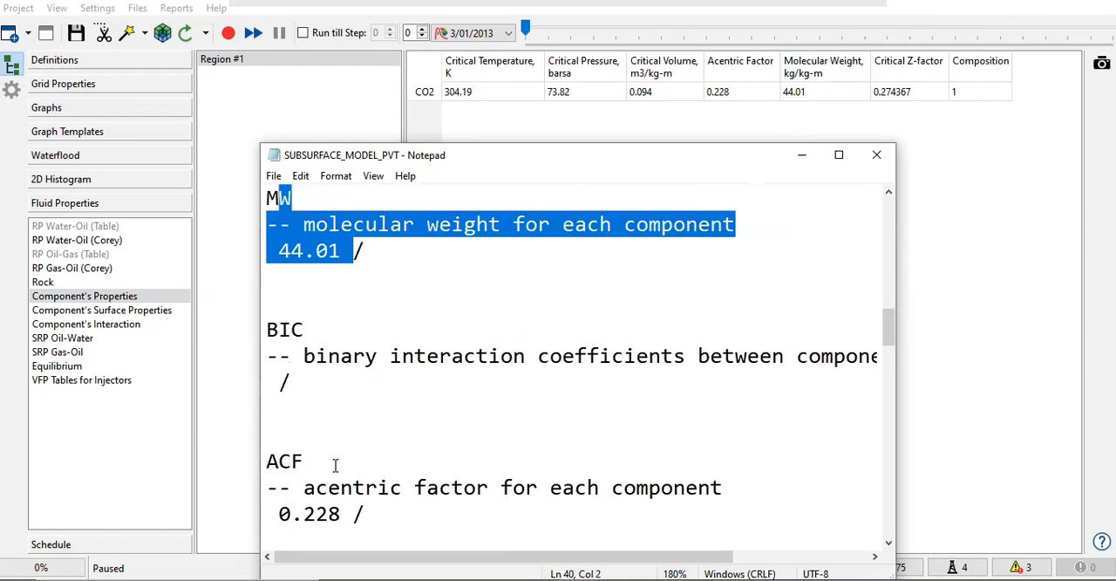
pyautogui.moveTo(268, 468); pyautogui.dragTo(367, 513)
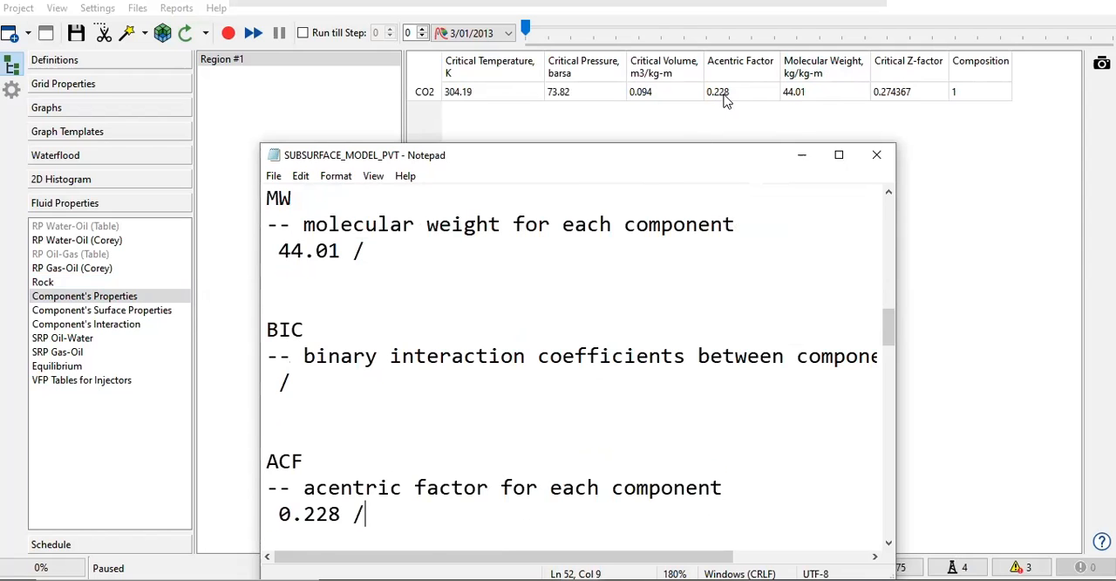
# Step: Look back over the critical property entries in the PVT file and highlight the TBOIL component boiling points block
pyautogui.scroll(-3, 470, 431)
pyautogui.scroll(8, 437, 436)
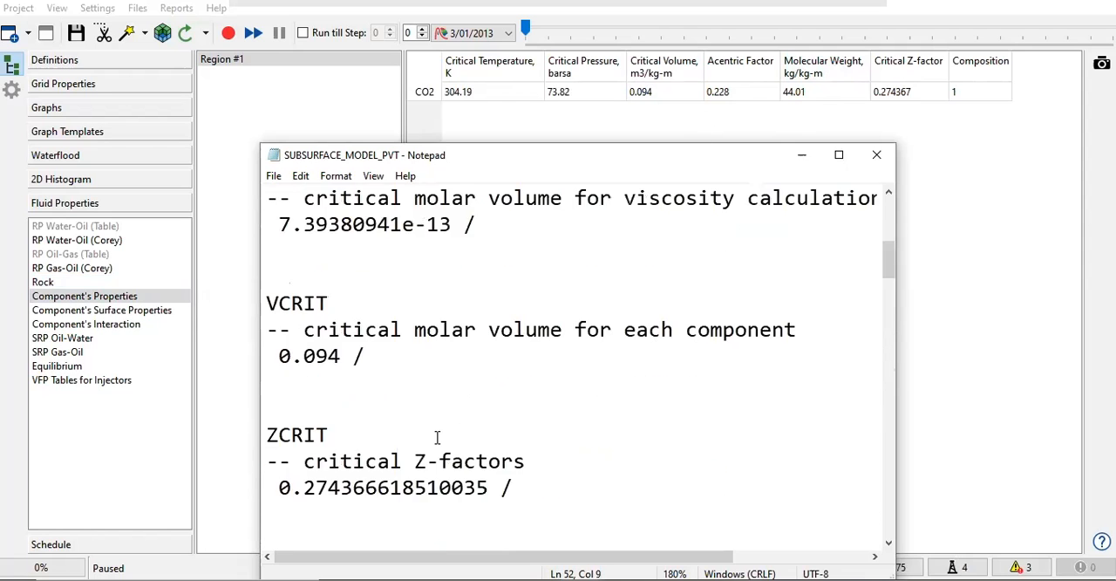
pyautogui.scroll(-4, 444, 438)
pyautogui.scroll(5, 445, 437)
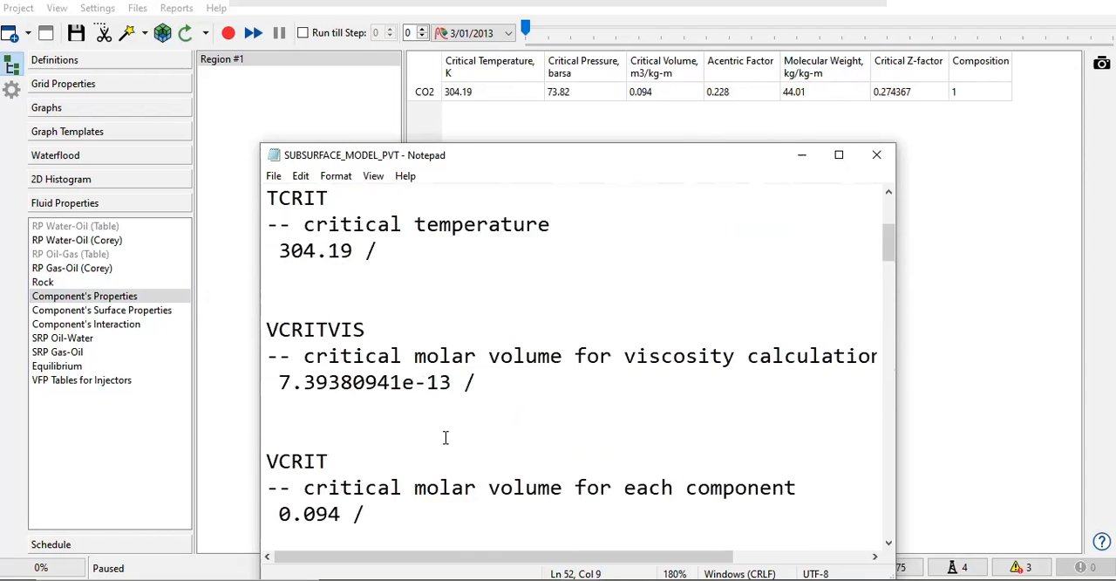
pyautogui.scroll(-9, 309, 328)
pyautogui.scroll(-3, 310, 329)
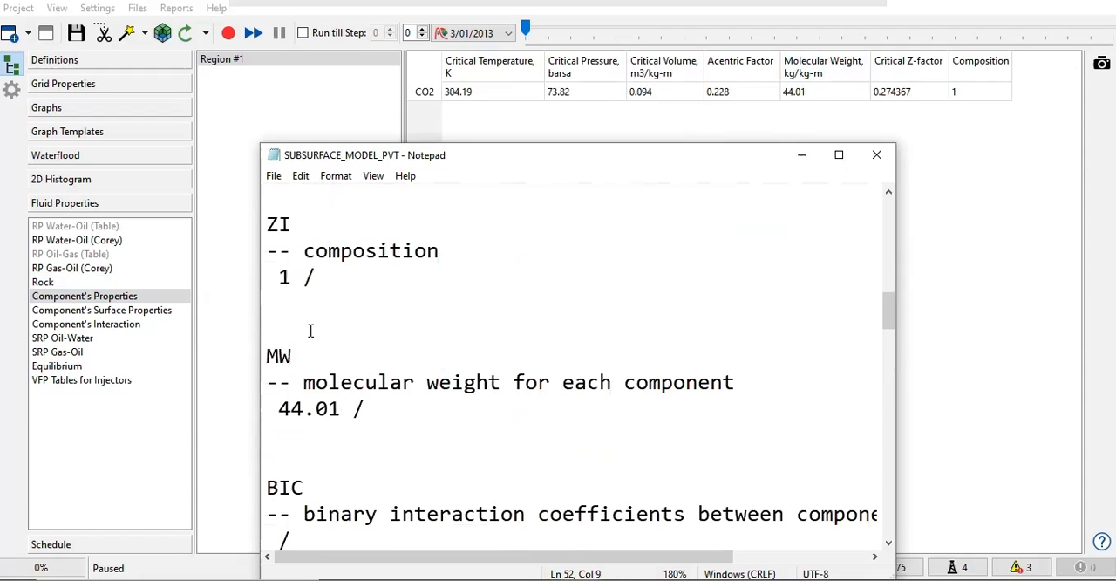
pyautogui.scroll(-7, 311, 329)
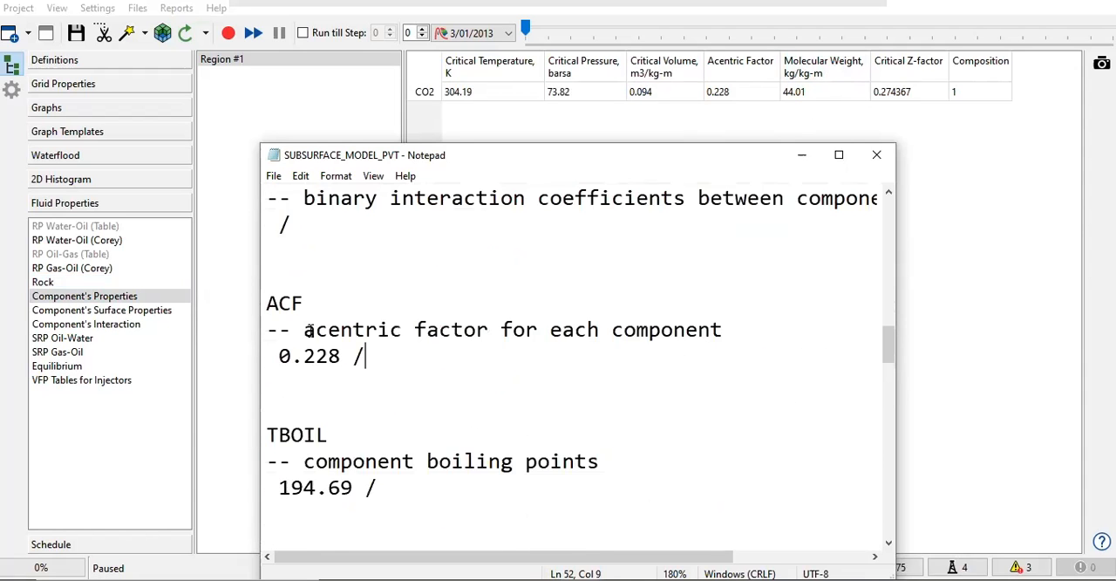
pyautogui.scroll(1, 387, 268)
pyautogui.moveTo(377, 330); pyautogui.dragTo(266, 277)
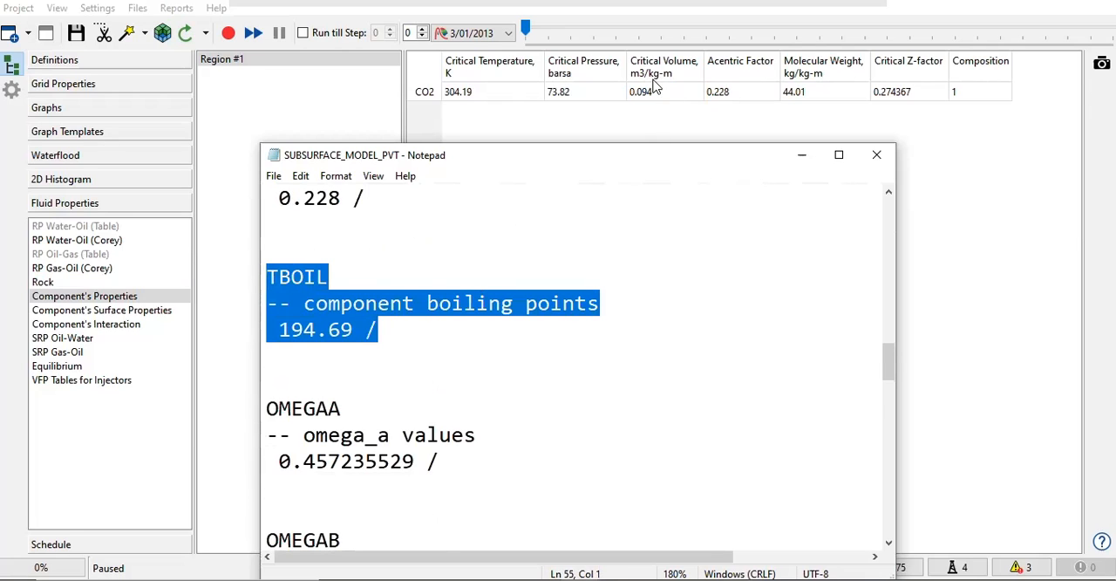
# Step: Return to the VCRIT block in the PVT file and highlight it again for the Critical Volume comparison
pyautogui.scroll(2, 665, 115)
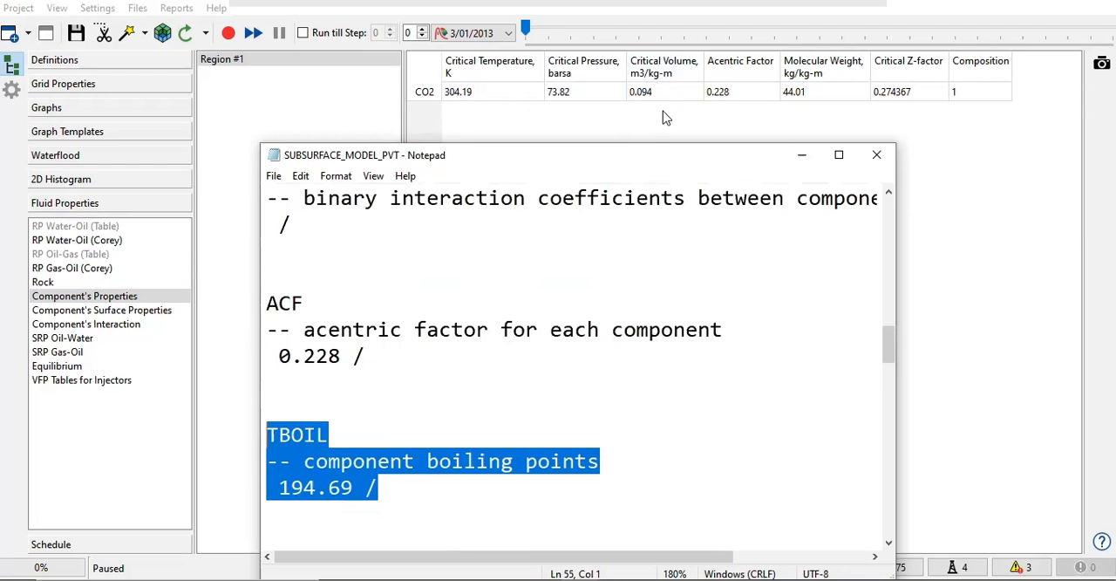
pyautogui.scroll(5, 526, 317)
pyautogui.scroll(9, 515, 313)
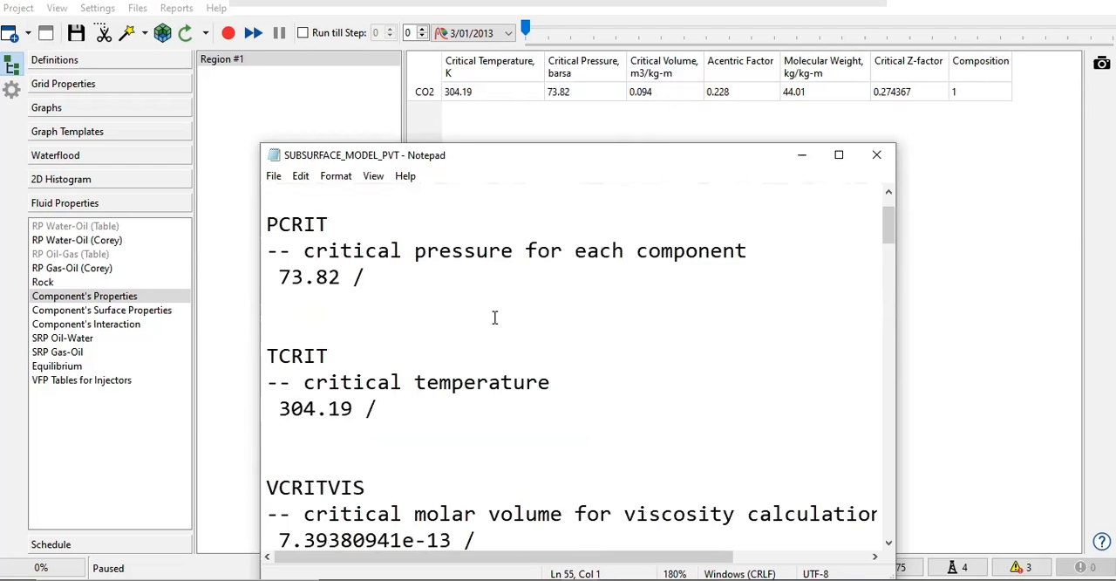
pyautogui.scroll(-3, 489, 323)
pyautogui.click(388, 450)
pyautogui.moveTo(359, 434); pyautogui.dragTo(290, 382)
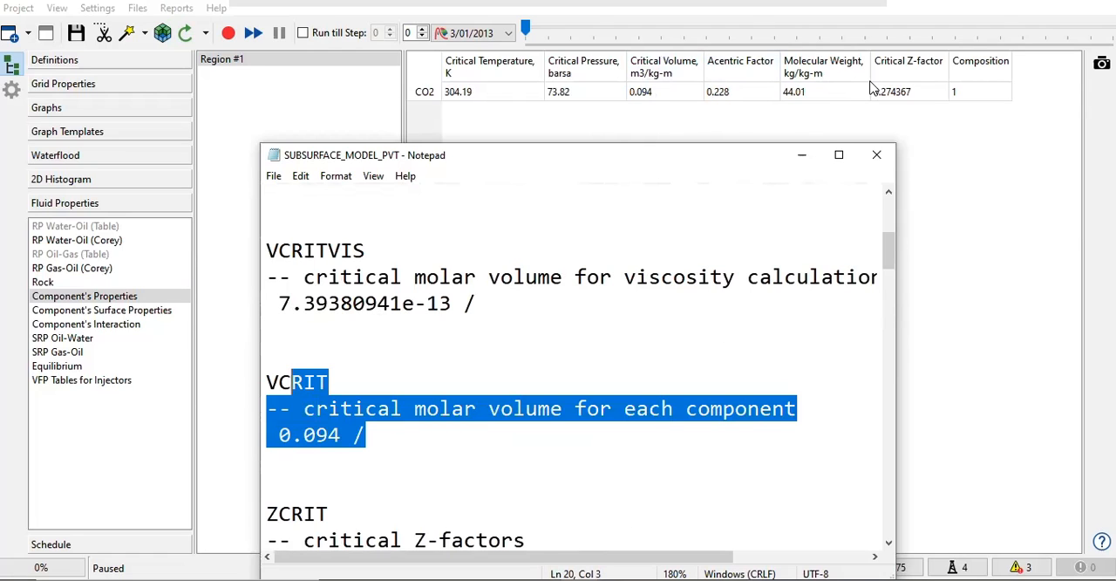
# Step: Highlight the ZI composition block again and compare it with the Composition column of the component table
pyautogui.scroll(-3, 349, 413)
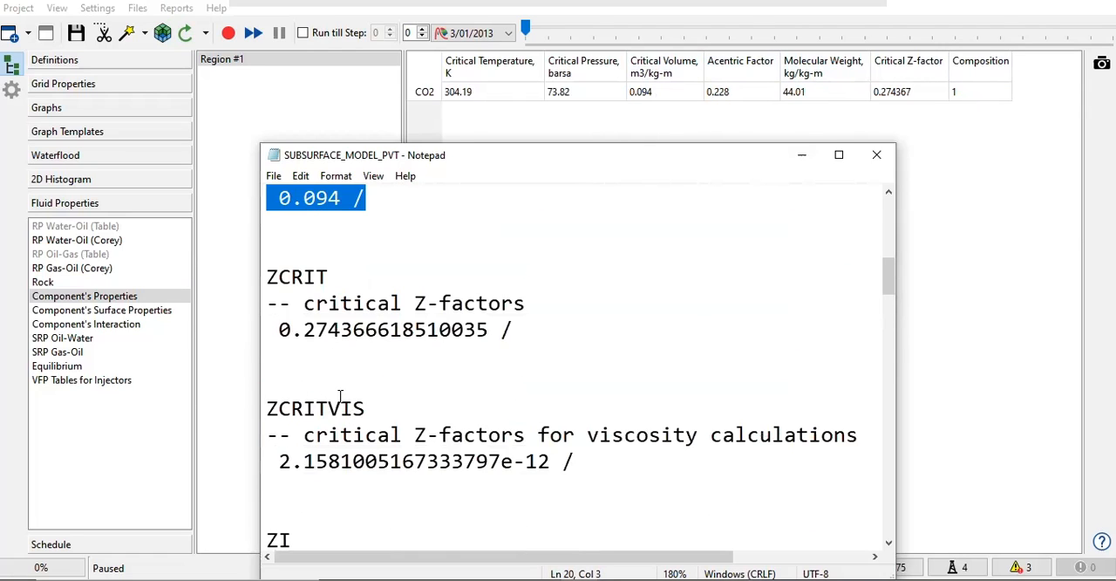
pyautogui.scroll(-1, 340, 396)
pyautogui.moveTo(316, 513); pyautogui.dragTo(235, 456)
pyautogui.scroll(-3, 398, 451)
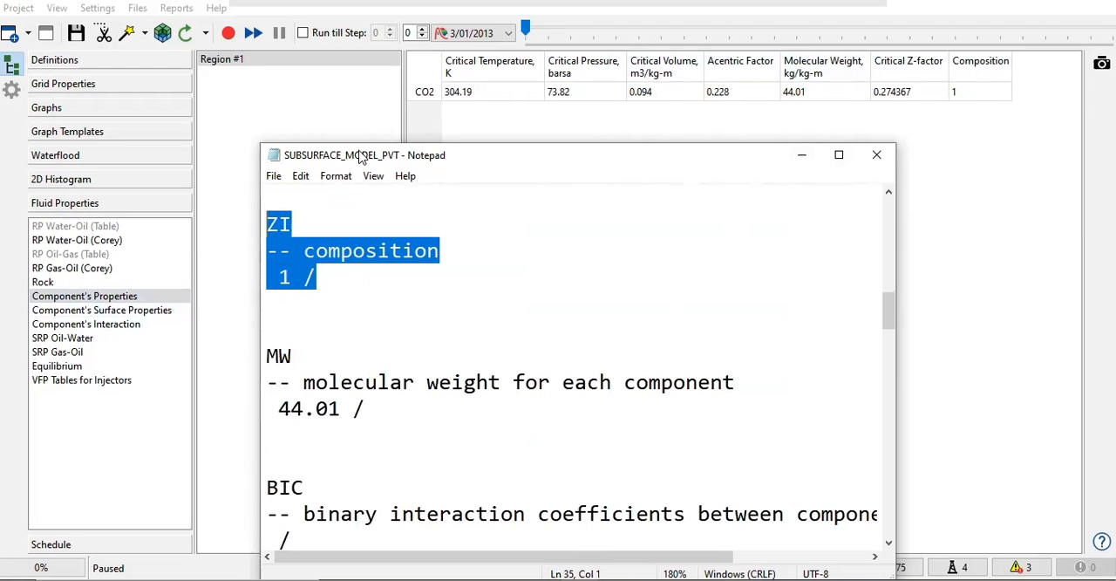
# Step: Reduce the PVT file's text zoom to 160% and move its window out of the way of the simulator
pyautogui.scroll(4, 519, 372)
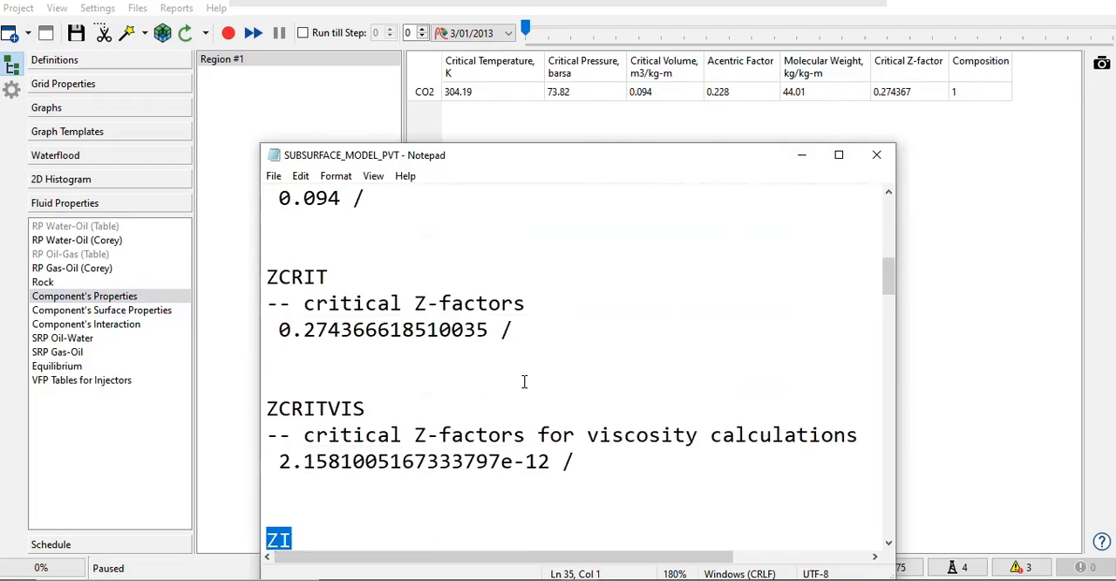
pyautogui.keyDown('ctrl'); pyautogui.scroll(-2, 524, 382); pyautogui.keyUp('ctrl')
pyautogui.scroll(-4, 519, 375)
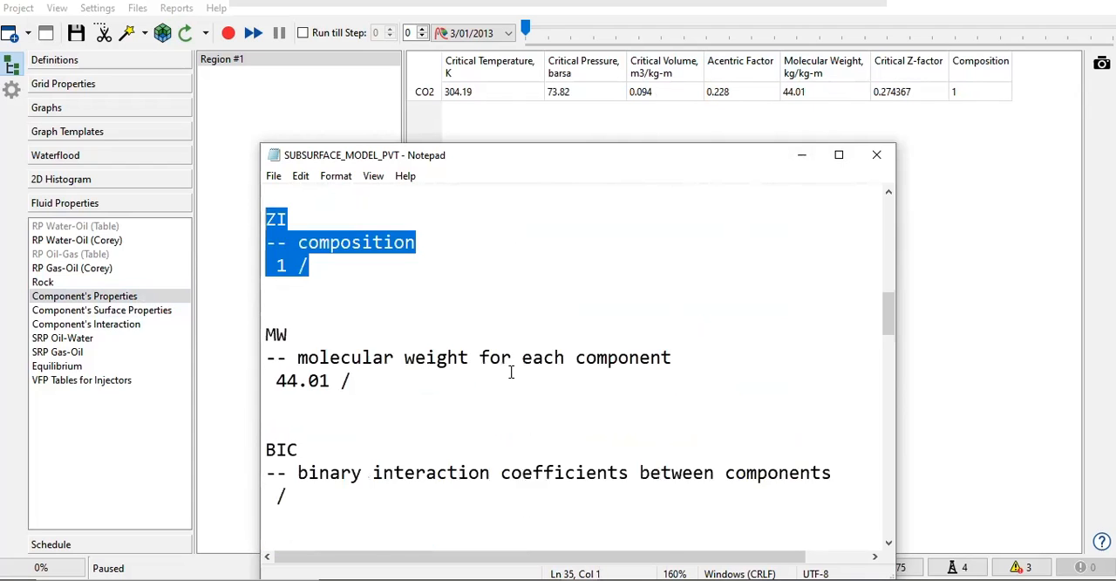
pyautogui.scroll(7, 511, 371)
pyautogui.moveTo(501, 159); pyautogui.dragTo(1115, 168)
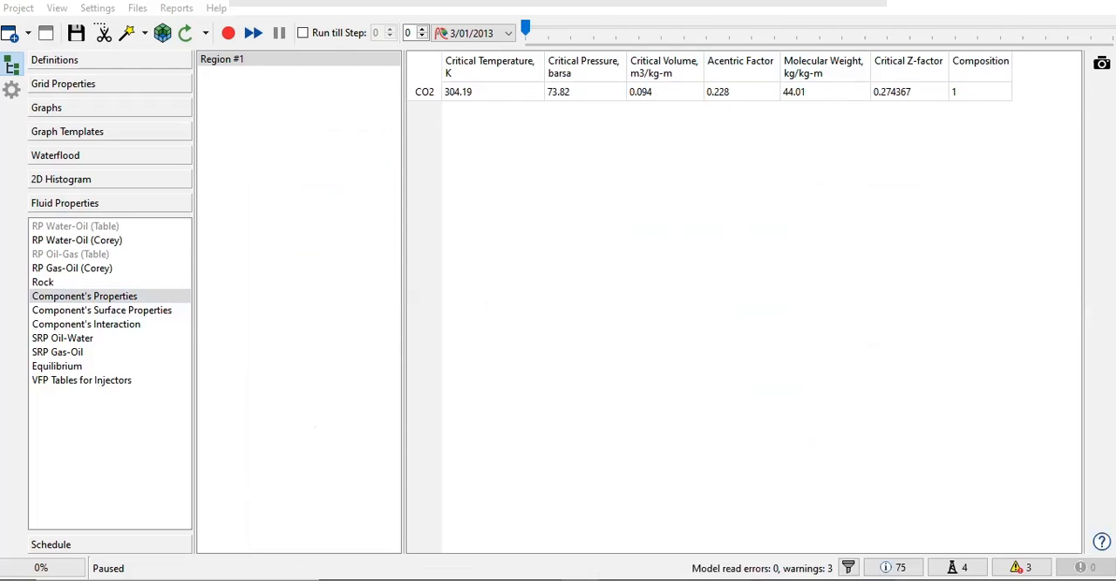
# Step: Compare the Component's Surface Properties table with the Component's Properties table by switching between them
pyautogui.click(122, 312)
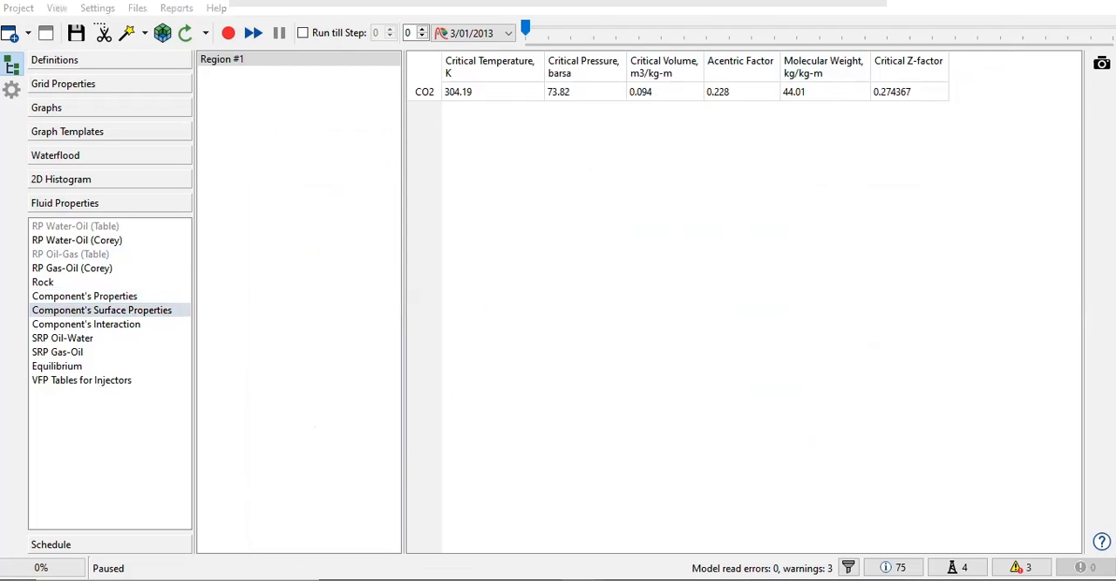
pyautogui.click(130, 299)
pyautogui.click(128, 311)
pyautogui.click(126, 297)
pyautogui.click(125, 312)
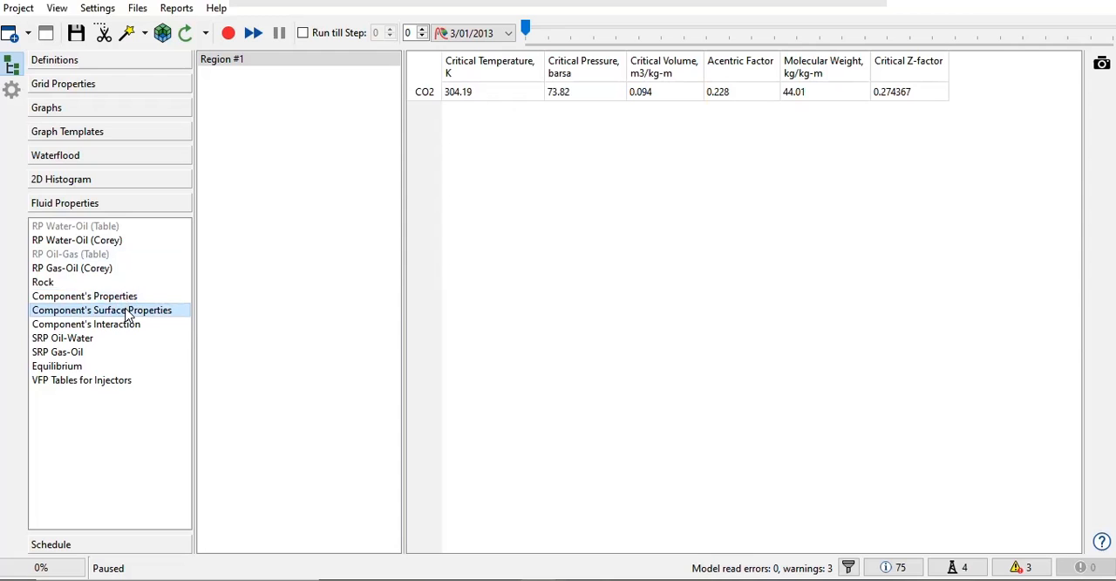
# Step: Display the Component's Interaction table and bring the PVT file window back below it
pyautogui.click(125, 326)
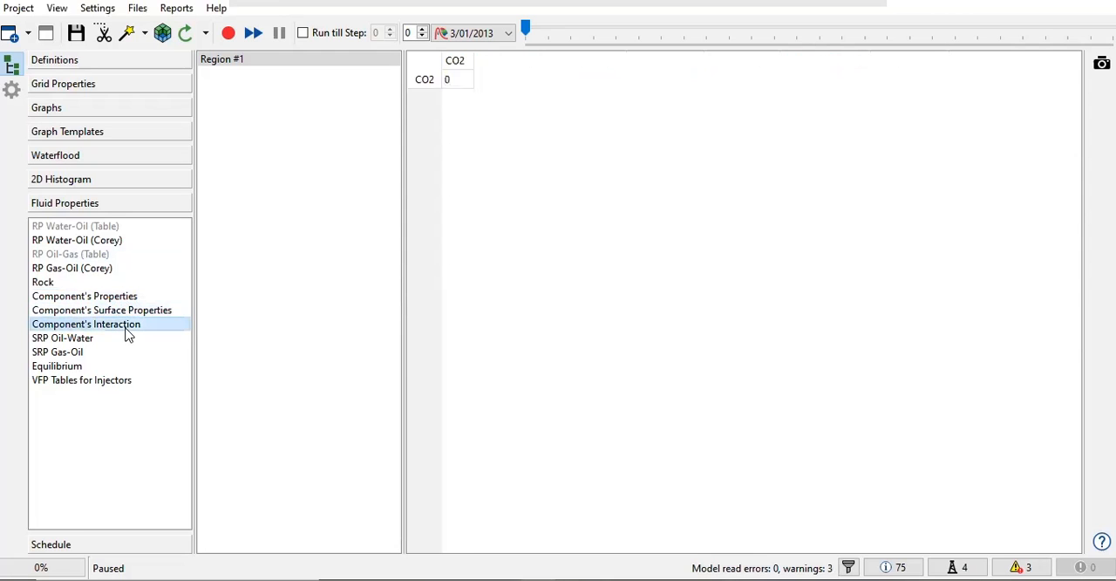
pyautogui.moveTo(1115, 178); pyautogui.dragTo(478, 129)
pyautogui.scroll(-2, 429, 334)
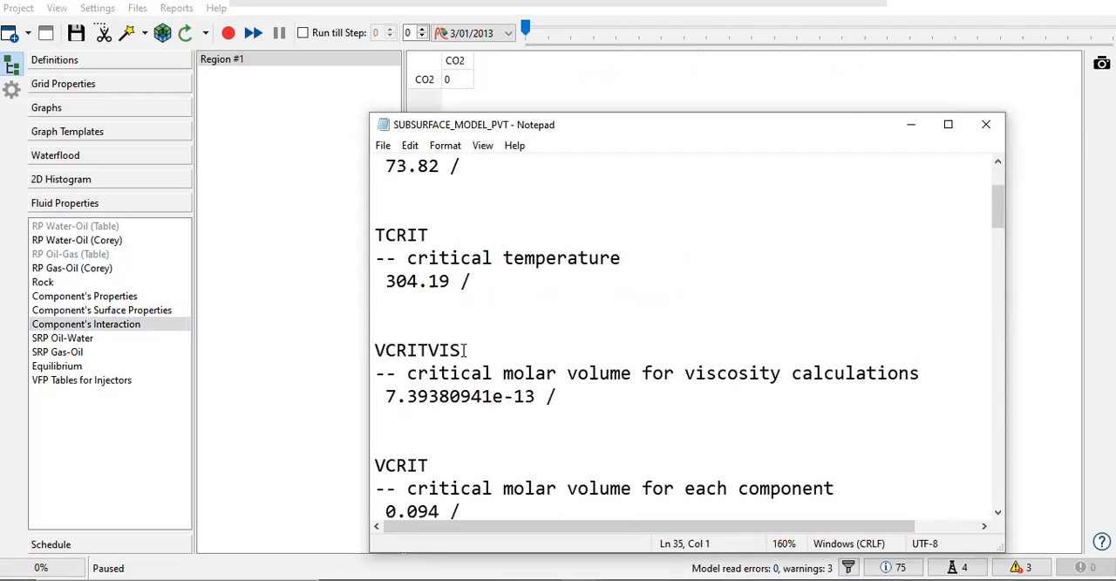
# Step: Highlight the BIC block of binary interaction coefficients in the PVT file, then its comment and closing slash
pyautogui.scroll(-11, 464, 350)
pyautogui.moveTo(381, 288); pyautogui.dragTo(961, 305)
pyautogui.moveTo(400, 329); pyautogui.dragTo(376, 284)
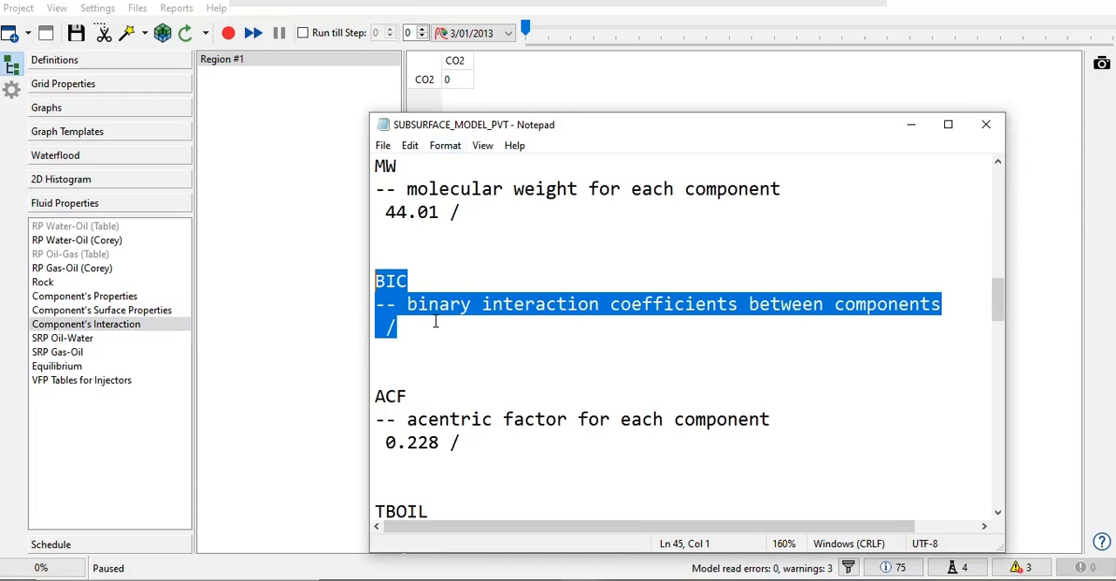
pyautogui.moveTo(397, 327); pyautogui.dragTo(367, 311)
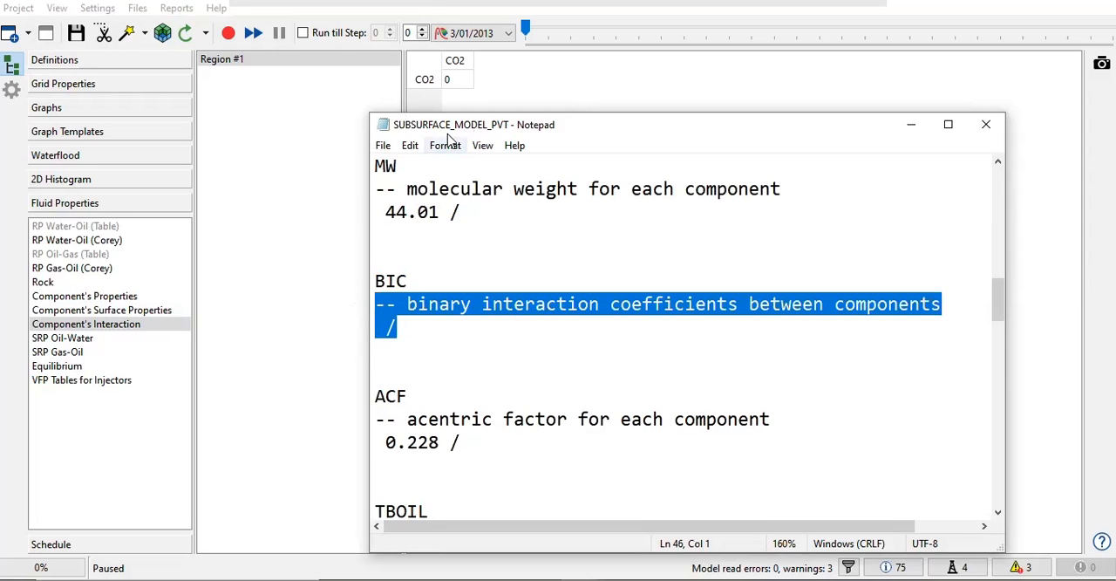
# Step: Move the PVT file out of view and compare the SRP Oil-Water and SRP Gas-Oil curves by switching between them
pyautogui.scroll(-4, 454, 316)
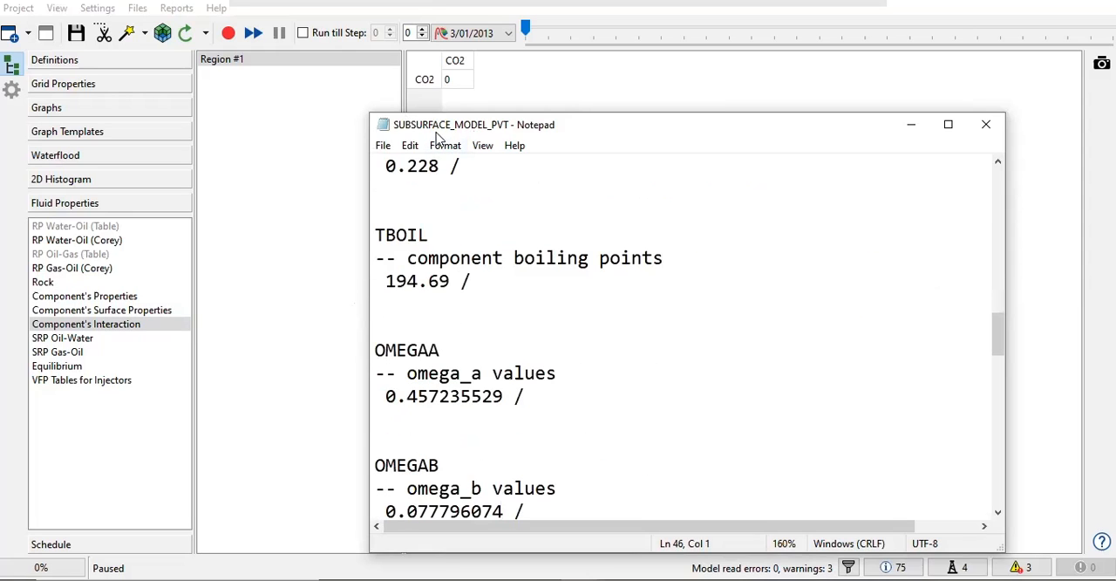
pyautogui.moveTo(443, 126); pyautogui.dragTo(1115, 144)
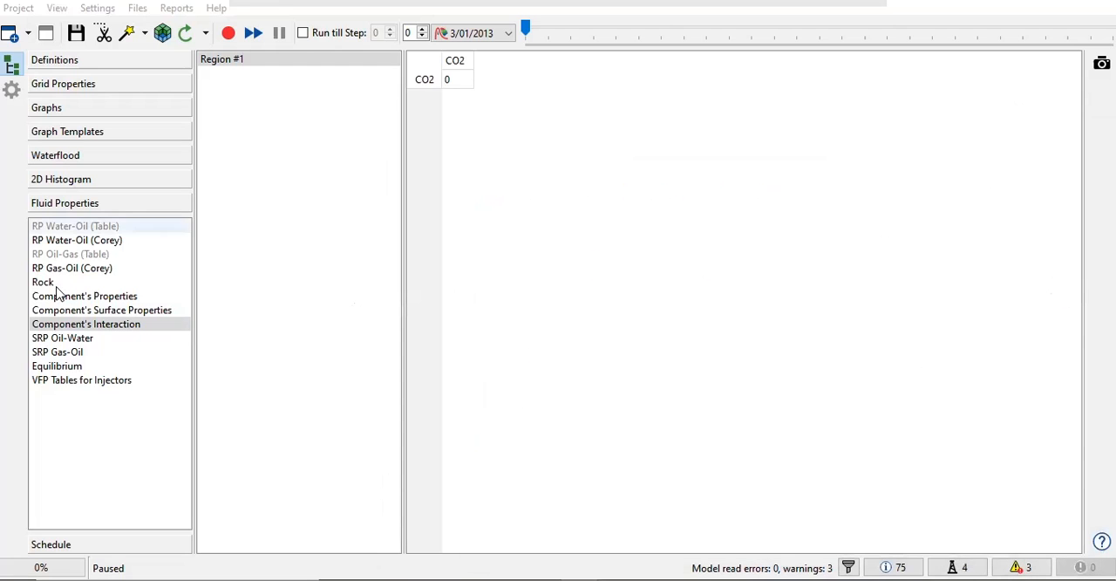
pyautogui.click(61, 340)
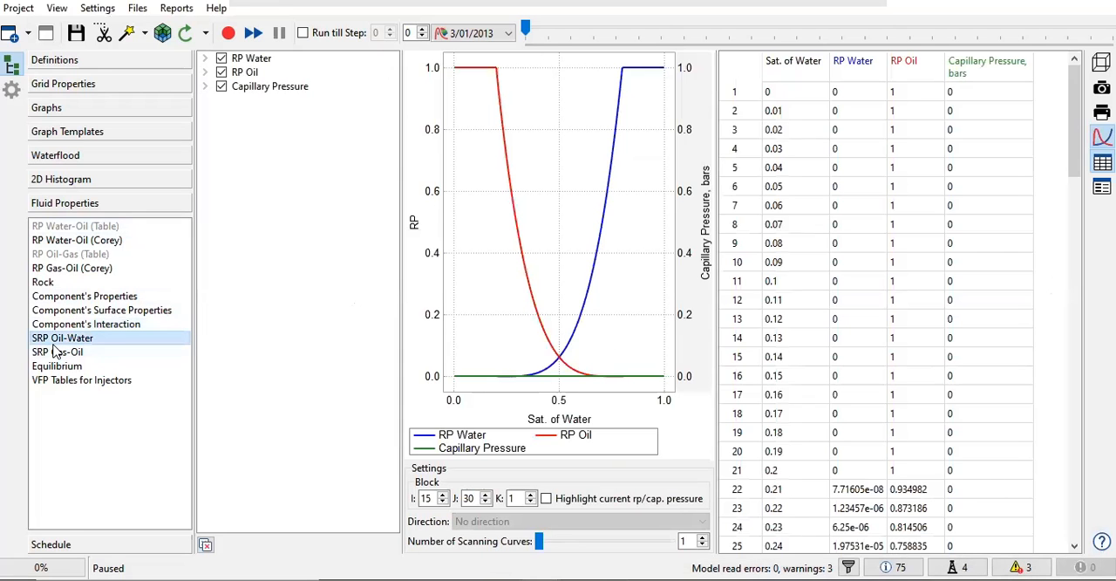
pyautogui.click(55, 353)
pyautogui.click(58, 340)
pyautogui.click(55, 353)
pyautogui.click(55, 340)
pyautogui.click(55, 352)
pyautogui.click(58, 341)
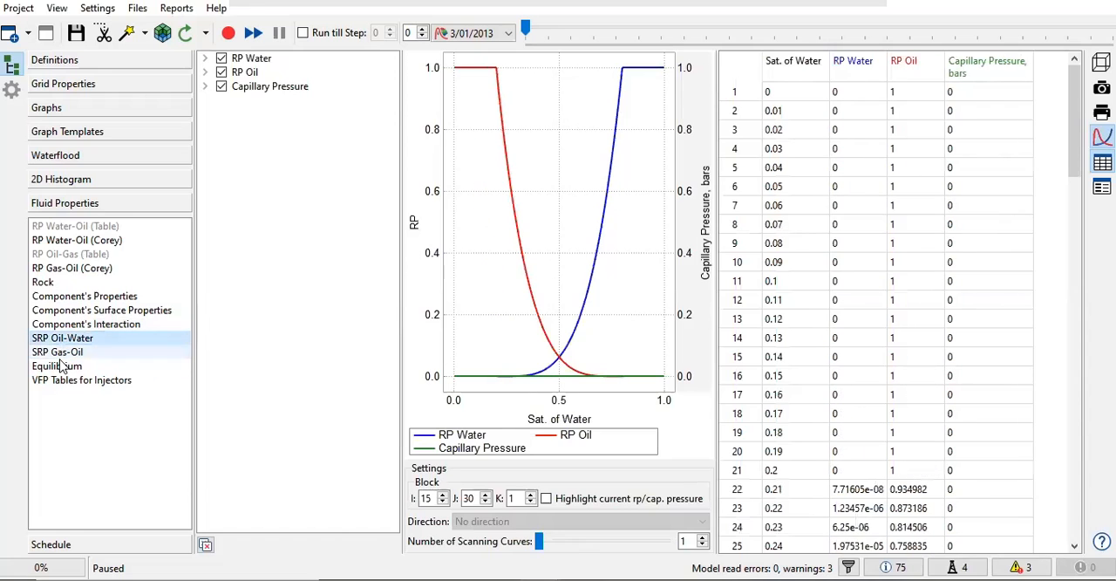
# Step: Display the Equilibrium table and open the SUBSURFACE_MODEL_SOLUTION include file, placing its window below the table
pyautogui.click(60, 367)
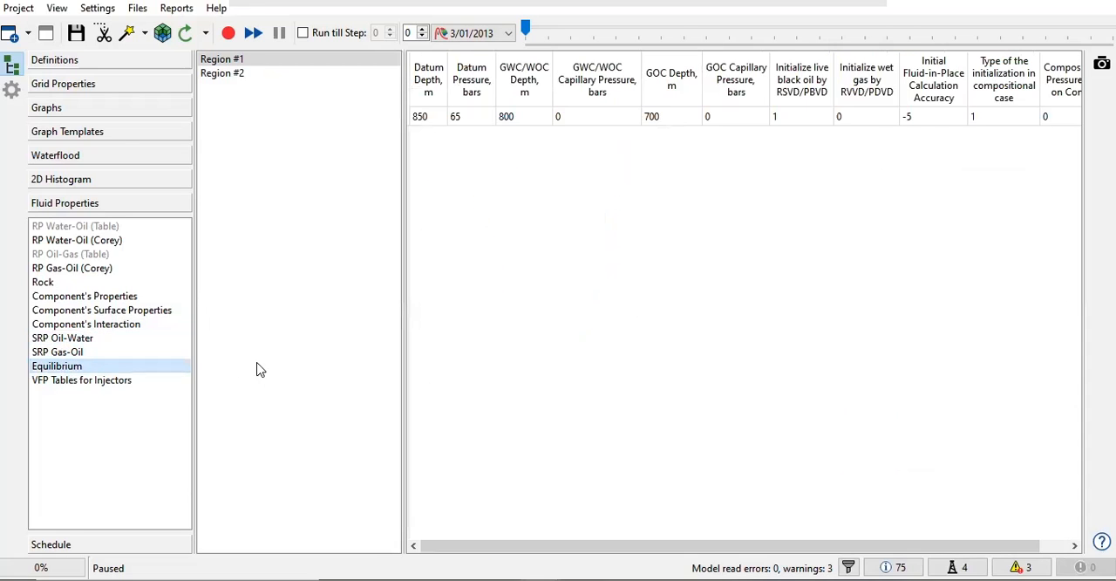
pyautogui.click(137, 9)
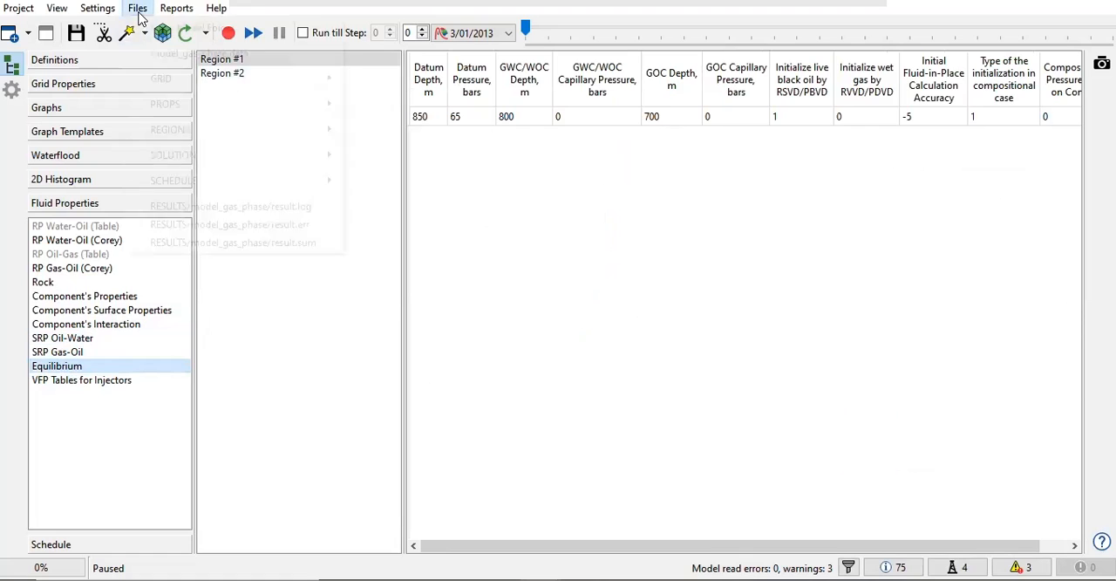
pyautogui.moveTo(177, 152)
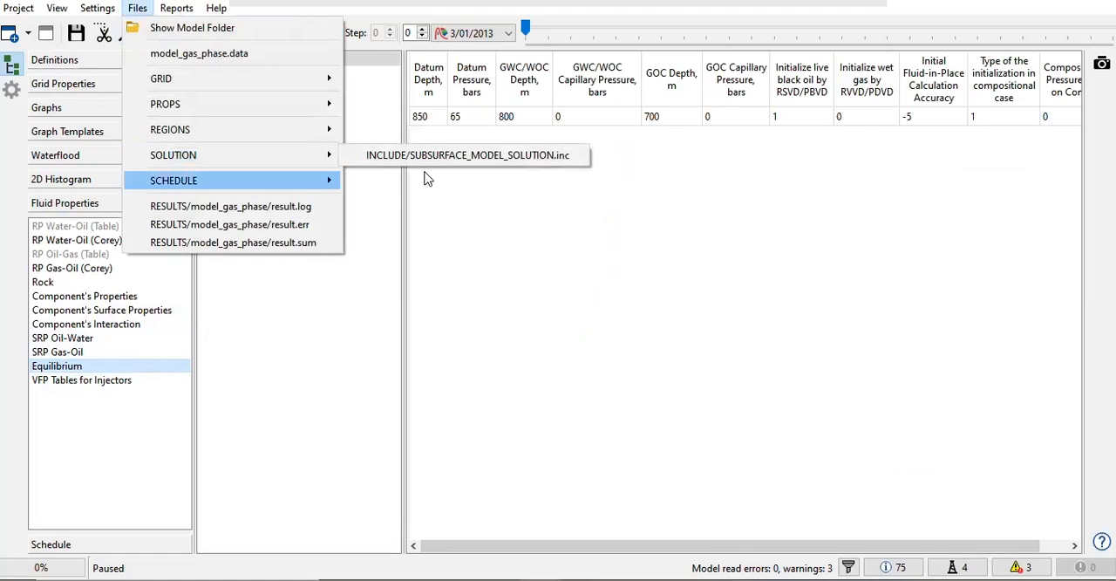
pyautogui.click(460, 162)
pyautogui.click(137, 8)
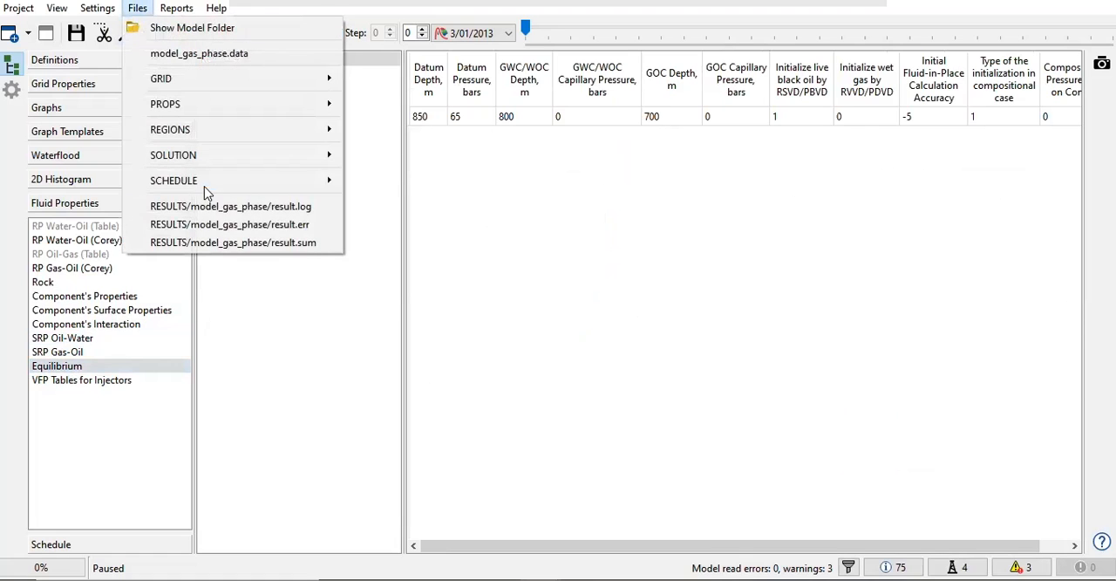
pyautogui.moveTo(224, 161)
pyautogui.click(401, 155)
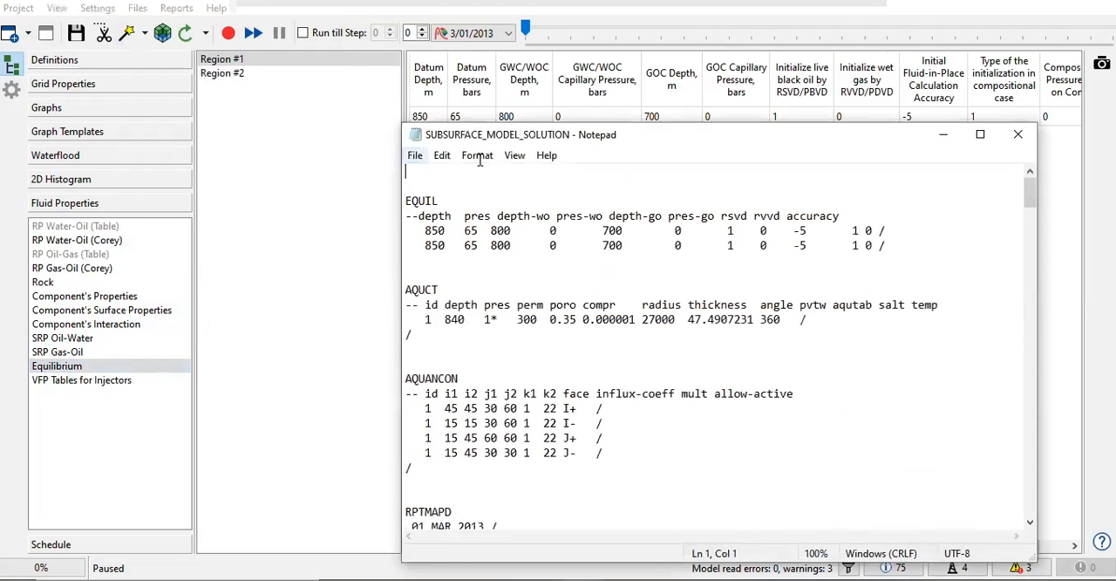
pyautogui.moveTo(497, 136); pyautogui.dragTo(375, 178)
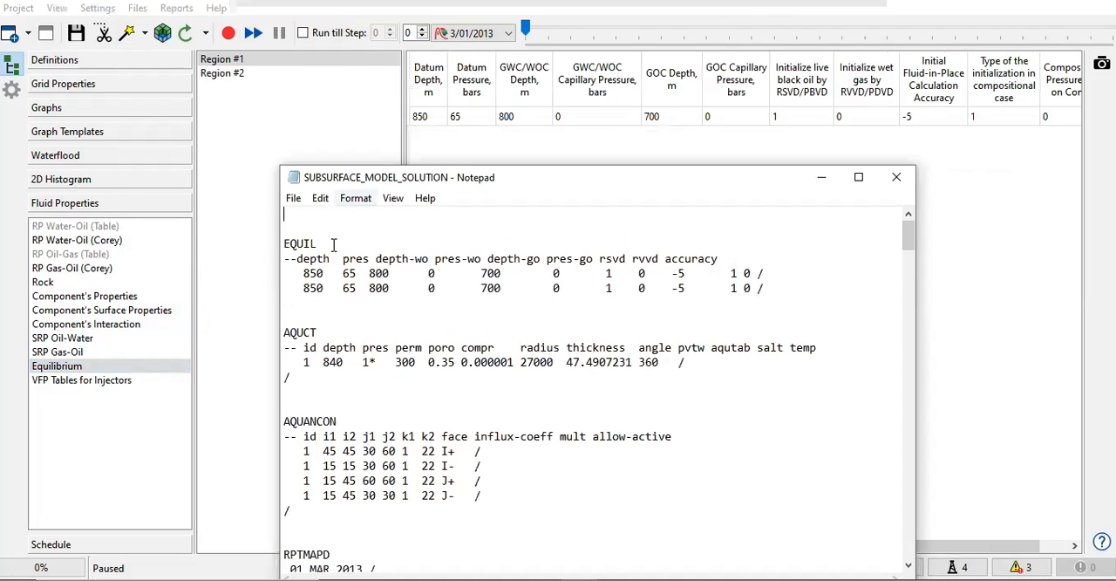
# Step: Highlight the EQUIL data rows in the solution file and compare their depth and pressure entries with the Equilibrium table
pyautogui.moveTo(765, 294); pyautogui.dragTo(249, 267)
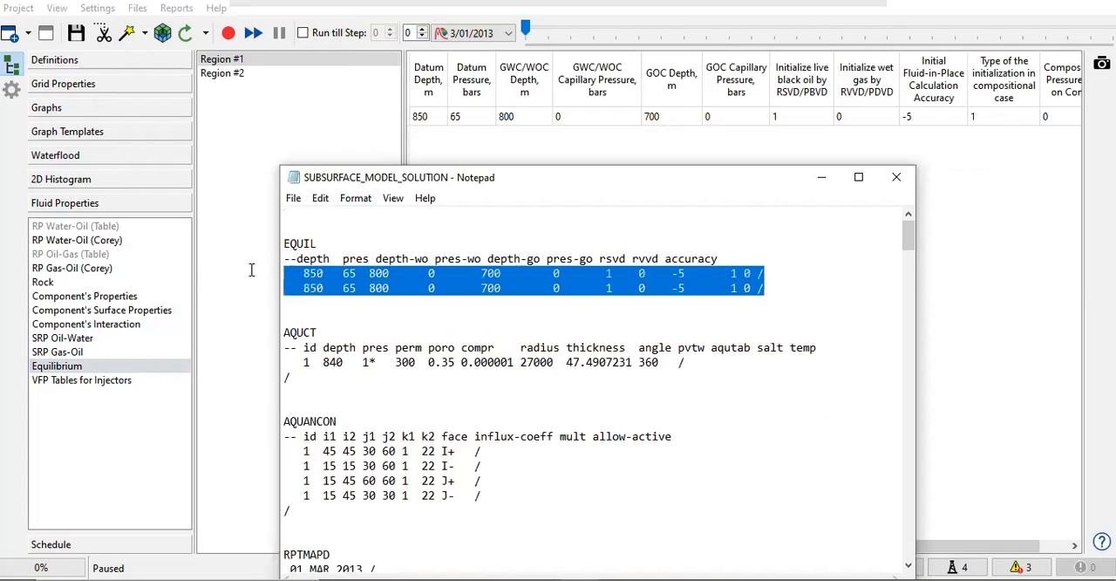
pyautogui.click(325, 278)
pyautogui.doubleClick(312, 275)
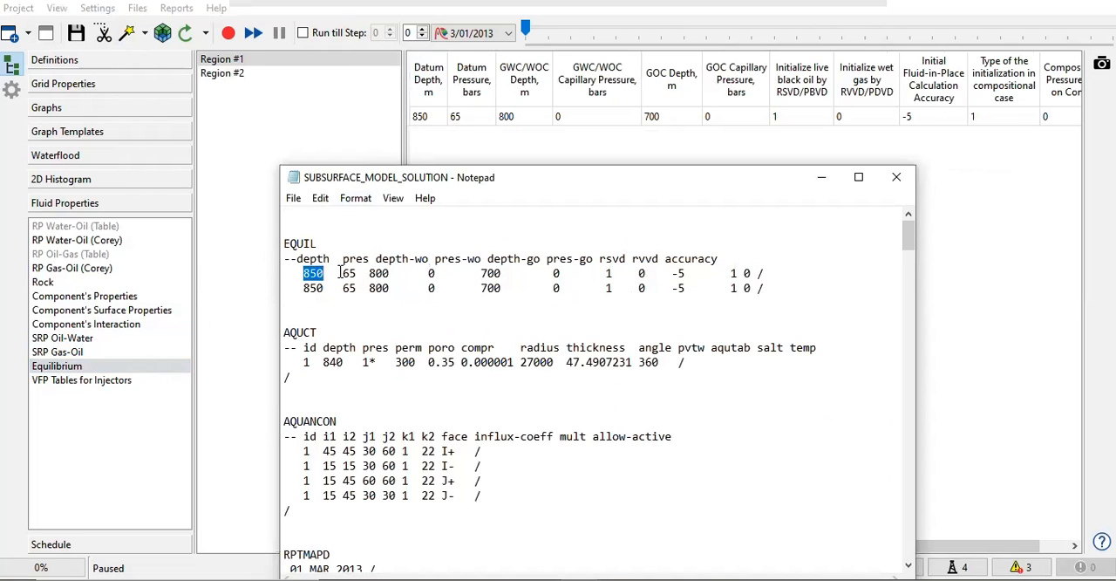
pyautogui.moveTo(340, 274); pyautogui.dragTo(381, 288)
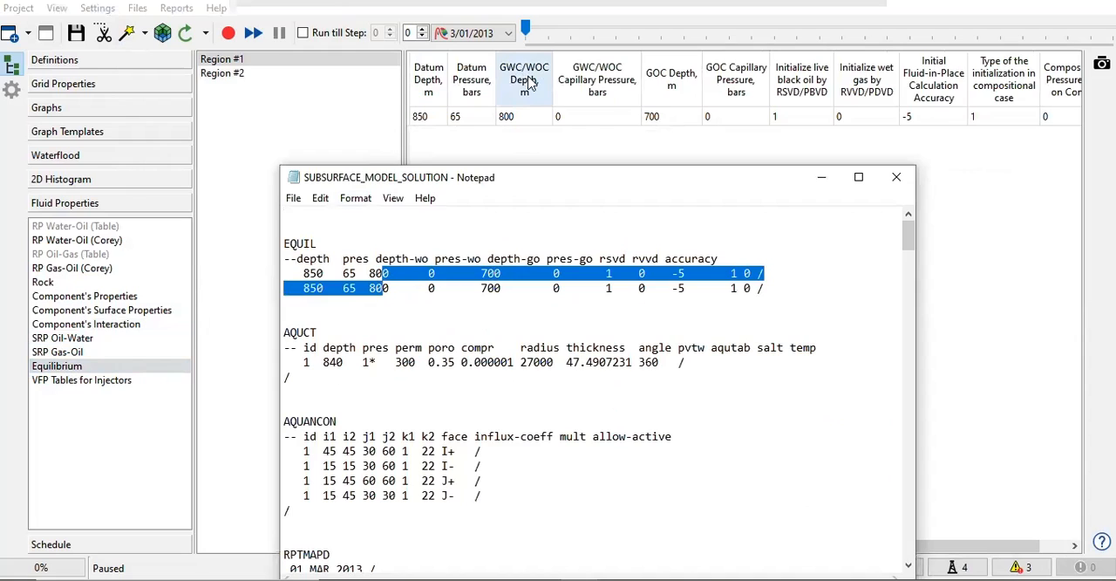
pyautogui.click(310, 299)
pyautogui.moveTo(305, 301); pyautogui.dragTo(325, 258)
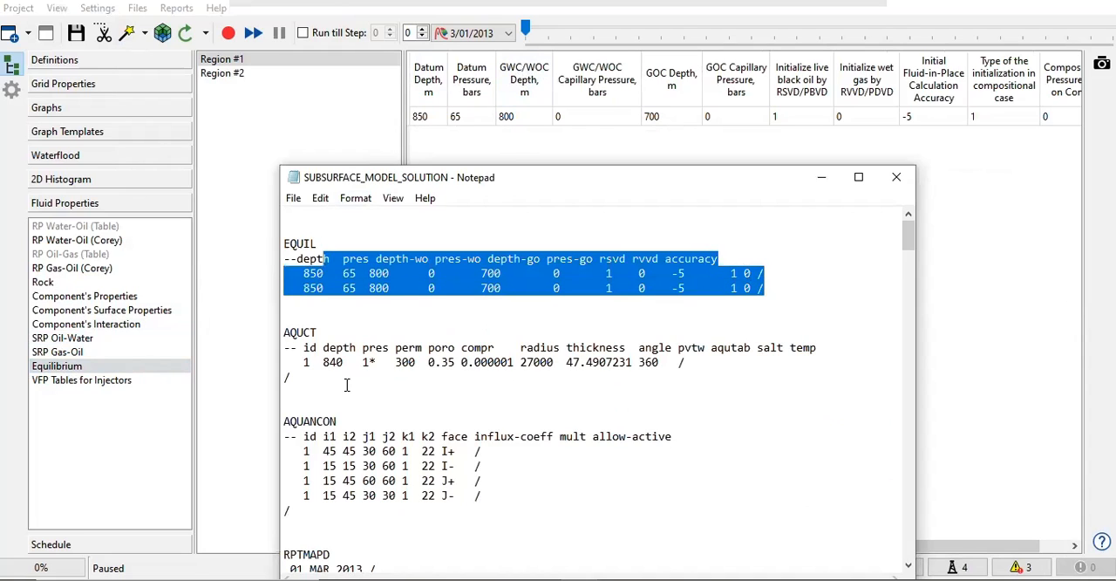
# Step: Enlarge the solution file's text zoom to 130% and highlight the AQUCT aquifer block
pyautogui.scroll(3, 347, 386)
pyautogui.scroll(-2, 410, 388)
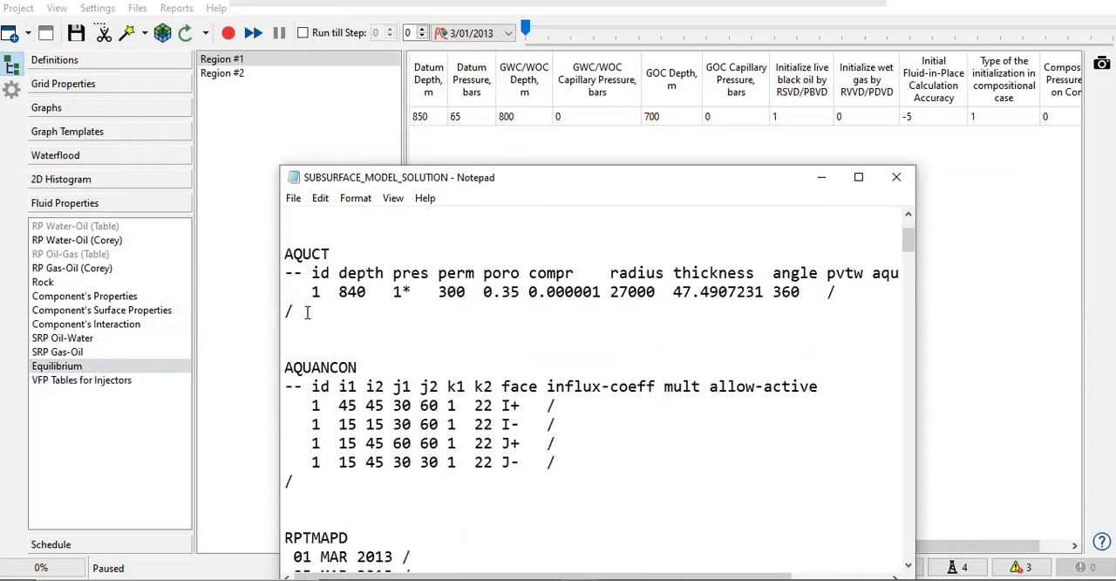
pyautogui.moveTo(307, 312); pyautogui.dragTo(286, 252)
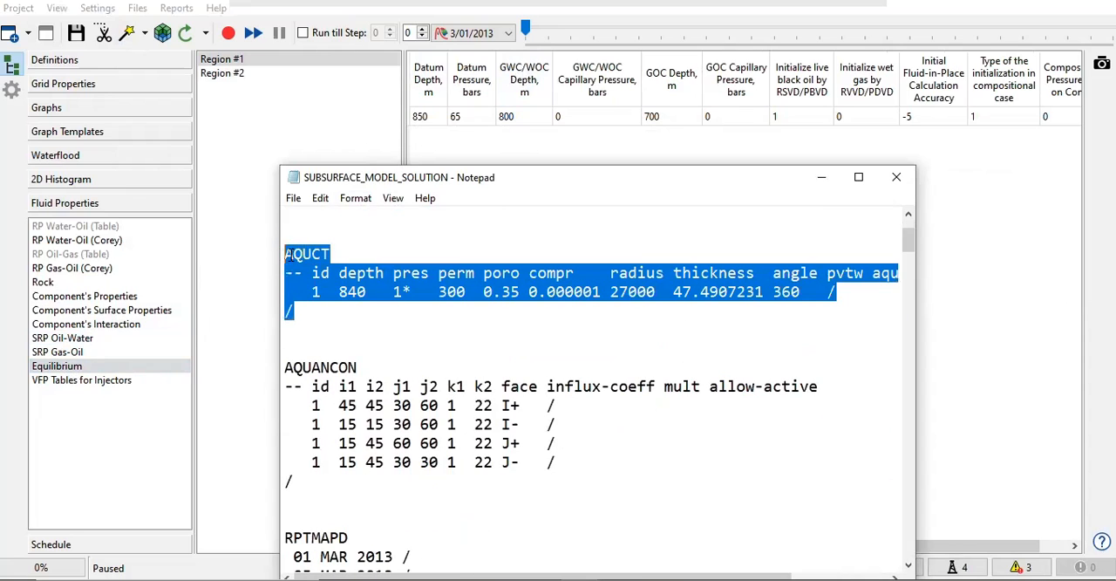
pyautogui.click(335, 253)
pyautogui.press('BackSpace')
# Step: Highlight the AQUANCON aquifer connection block through its closing slash, then clear the selection
pyautogui.scroll(-2, 383, 414)
pyautogui.click(320, 365)
pyautogui.moveTo(320, 364); pyautogui.dragTo(285, 249)
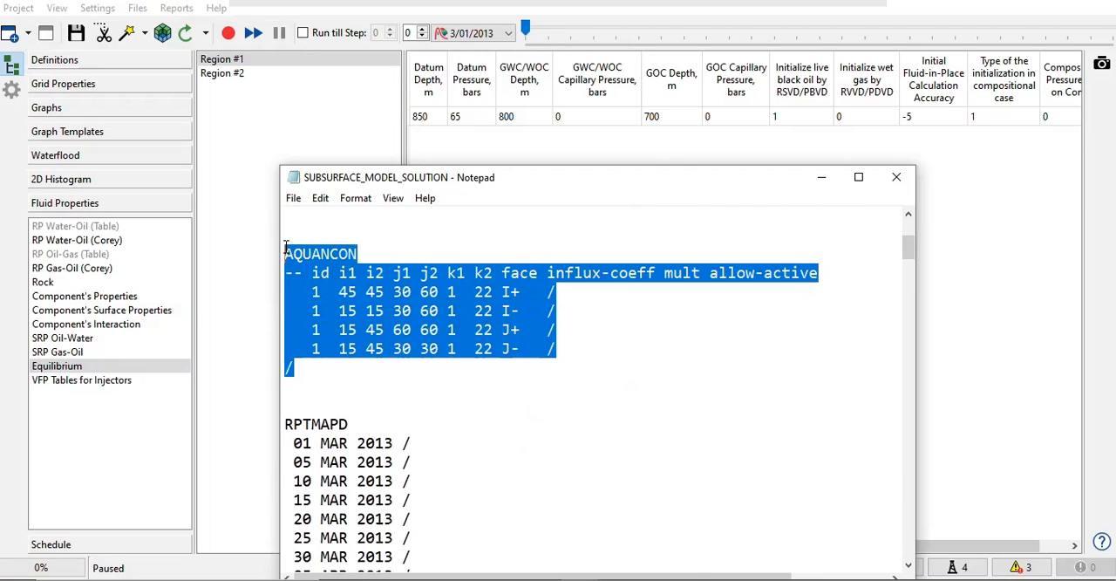
pyautogui.click(339, 366)
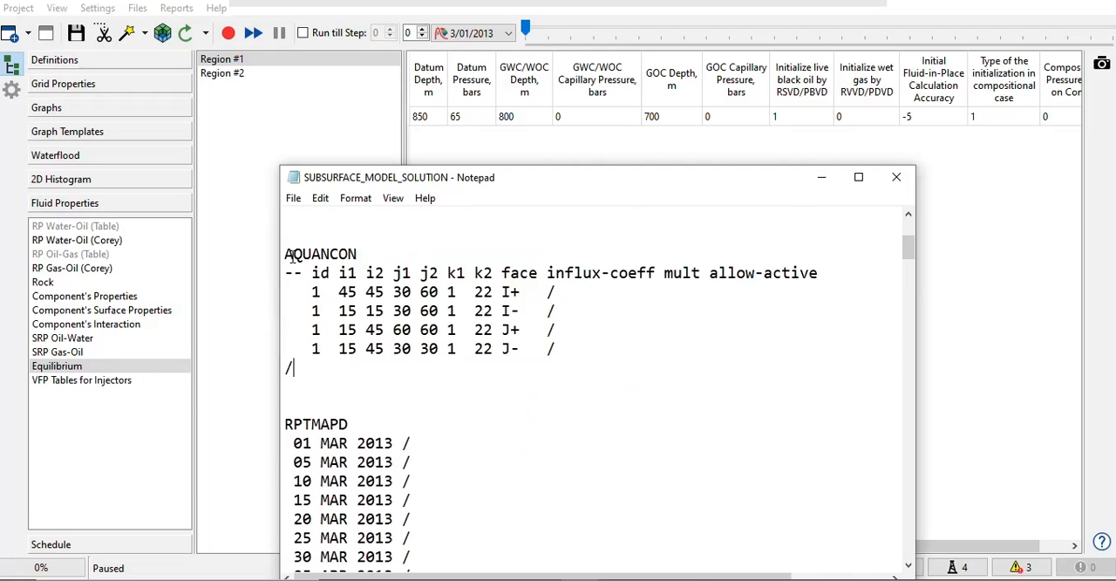
# Step: Skim the solution file down to its SUMMARY section, then highlight the RPTMAPD keyword with its report dates through 15 APR 2013
pyautogui.scroll(-11, 344, 297)
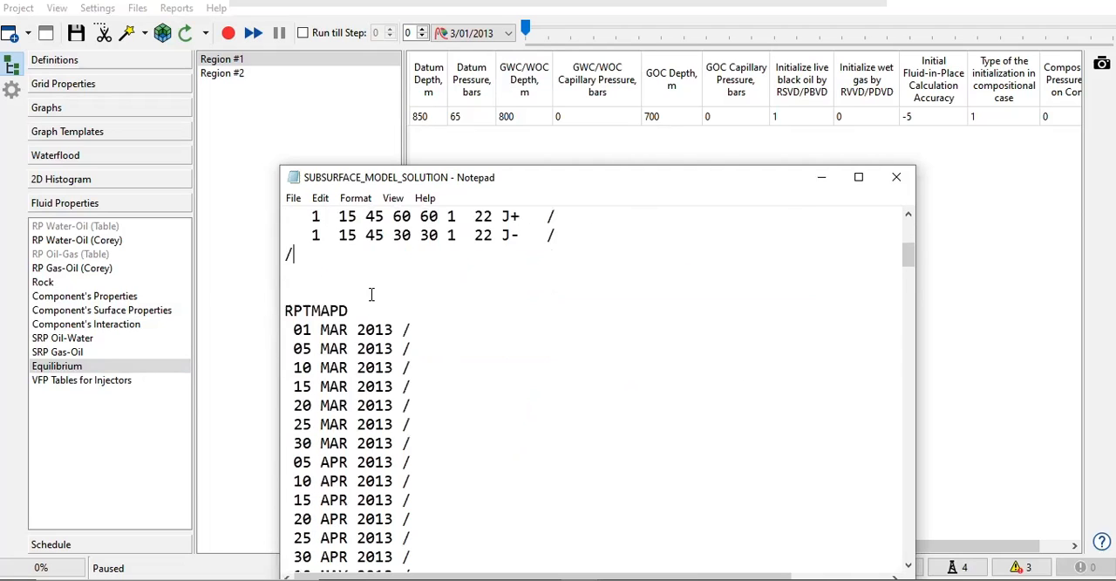
pyautogui.scroll(-4, 375, 295)
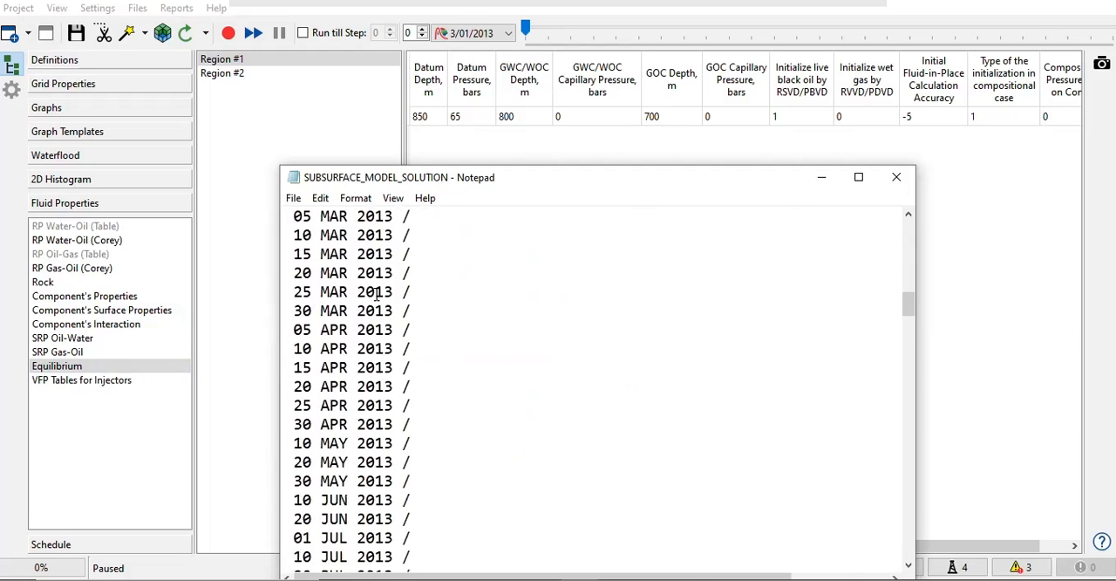
pyautogui.scroll(3, 377, 318)
pyautogui.scroll(-6, 420, 421)
pyautogui.scroll(-6, 419, 421)
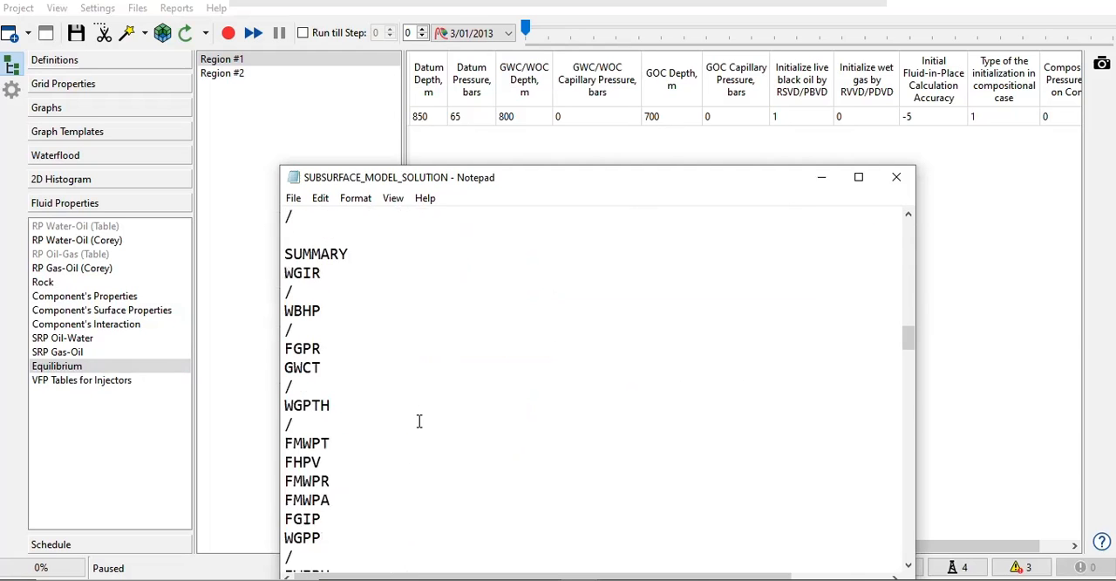
pyautogui.scroll(20, 418, 421)
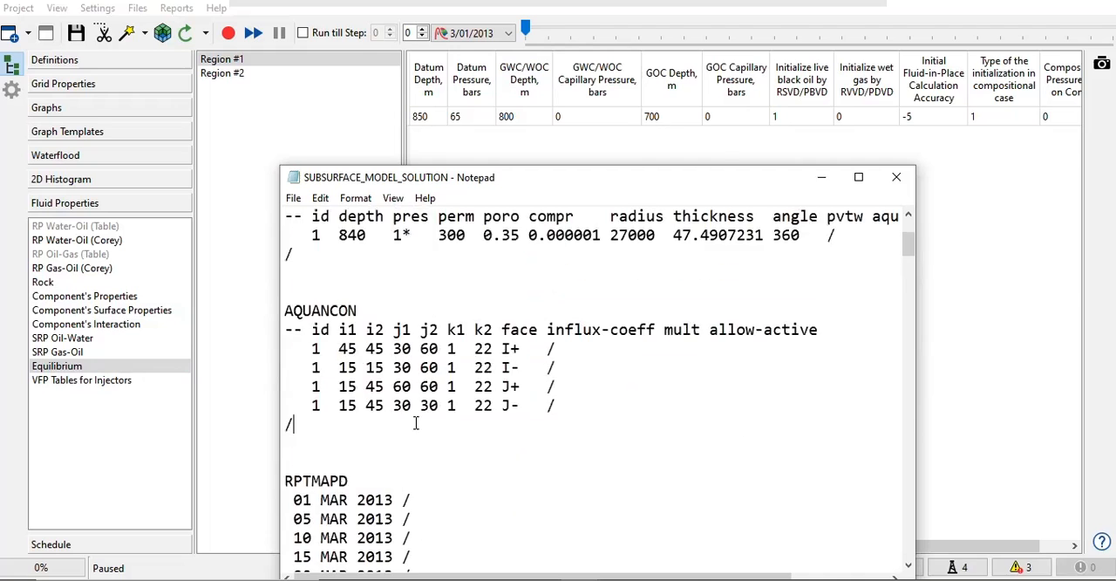
pyautogui.moveTo(285, 367); pyautogui.dragTo(422, 462)
pyautogui.moveTo(432, 499); pyautogui.dragTo(429, 551)
pyautogui.scroll(-1, 362, 388)
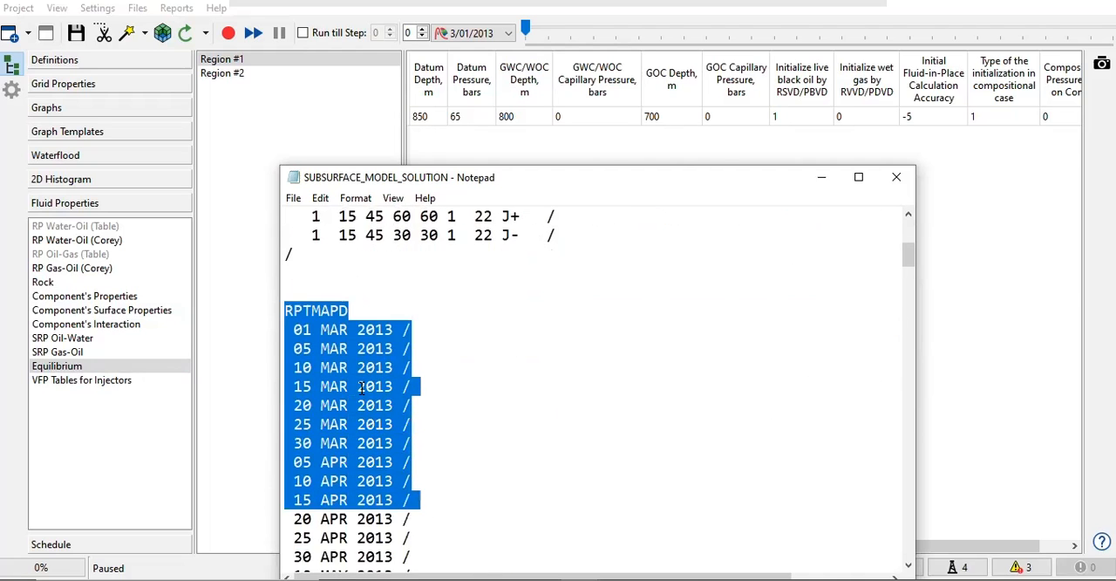
# Step: Find the RPTGRAPHD section after the RPTMAPD dates and highlight its keyword
pyautogui.scroll(-12, 321, 327)
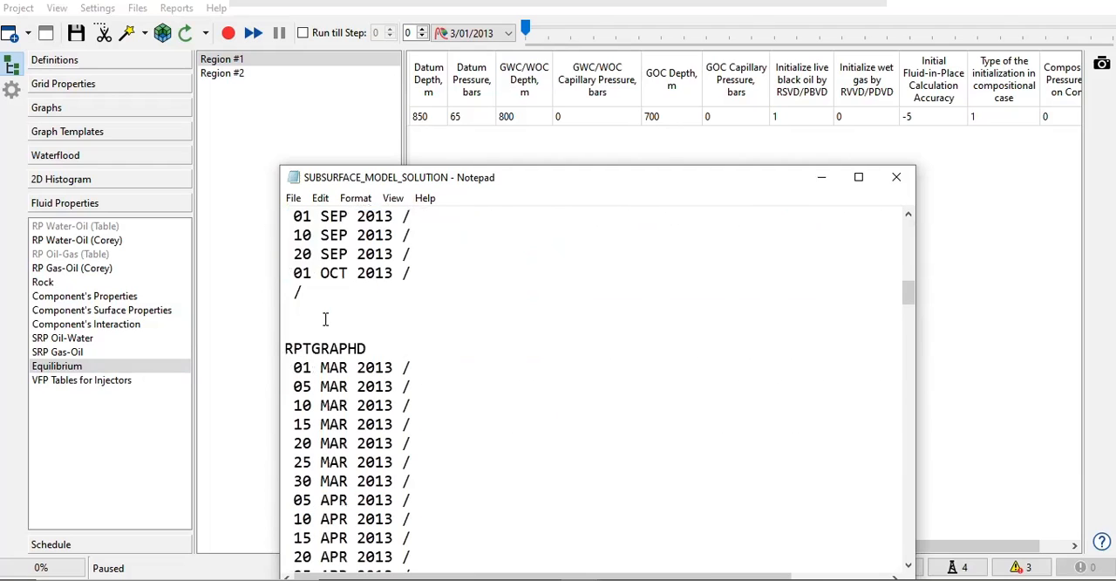
pyautogui.scroll(-1, 325, 318)
pyautogui.scroll(1, 316, 292)
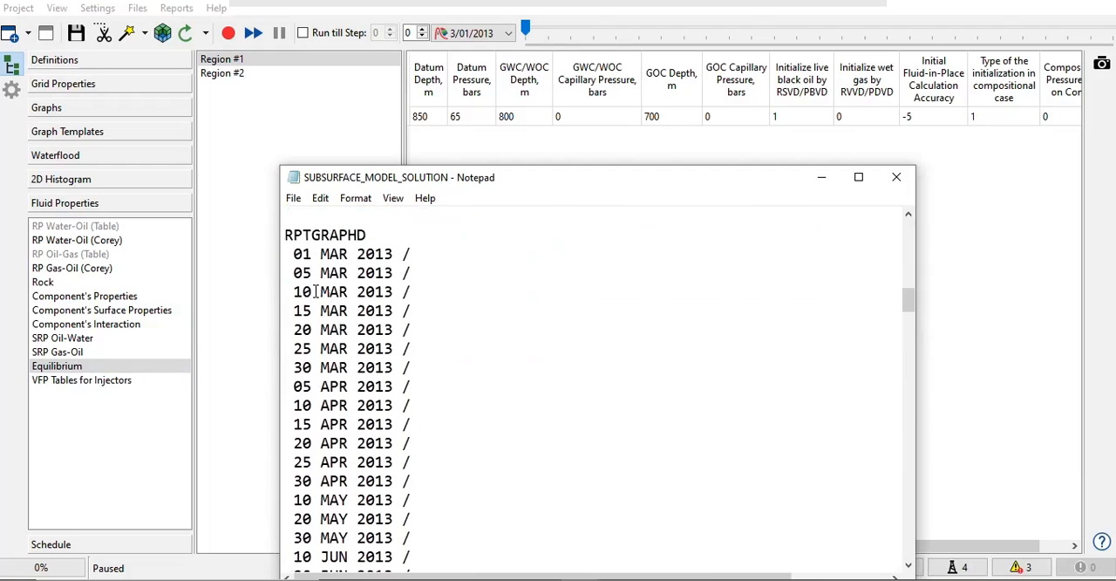
pyautogui.moveTo(285, 240); pyautogui.dragTo(394, 232)
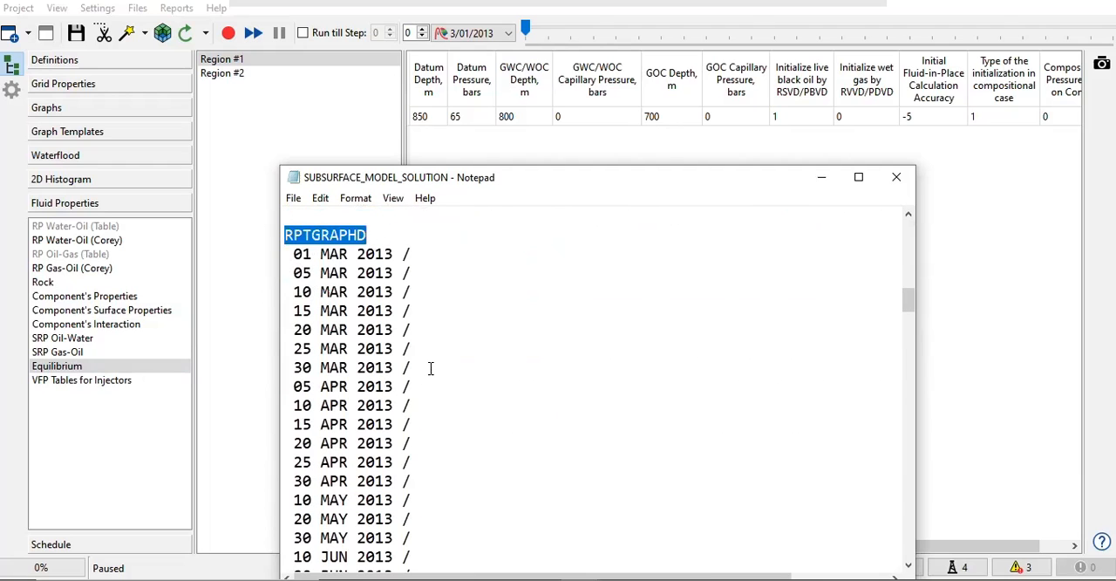
# Step: Highlight the first keywords of the SUMMARY section and read on through the list
pyautogui.scroll(-5, 430, 368)
pyautogui.scroll(-4, 430, 367)
pyautogui.moveTo(286, 303); pyautogui.dragTo(364, 497)
pyautogui.scroll(-14, 365, 485)
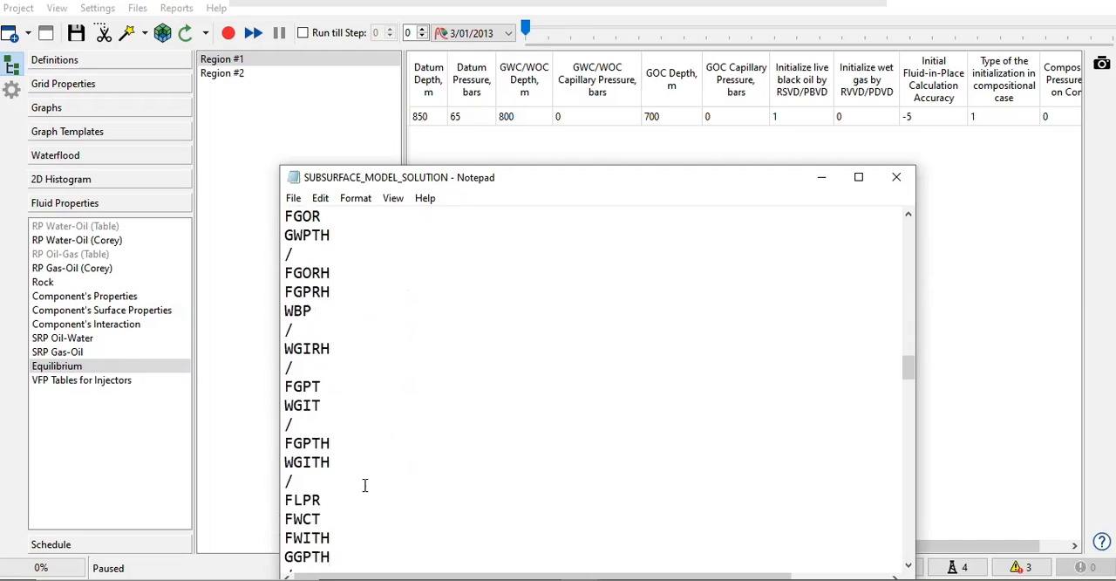
pyautogui.scroll(-9, 364, 483)
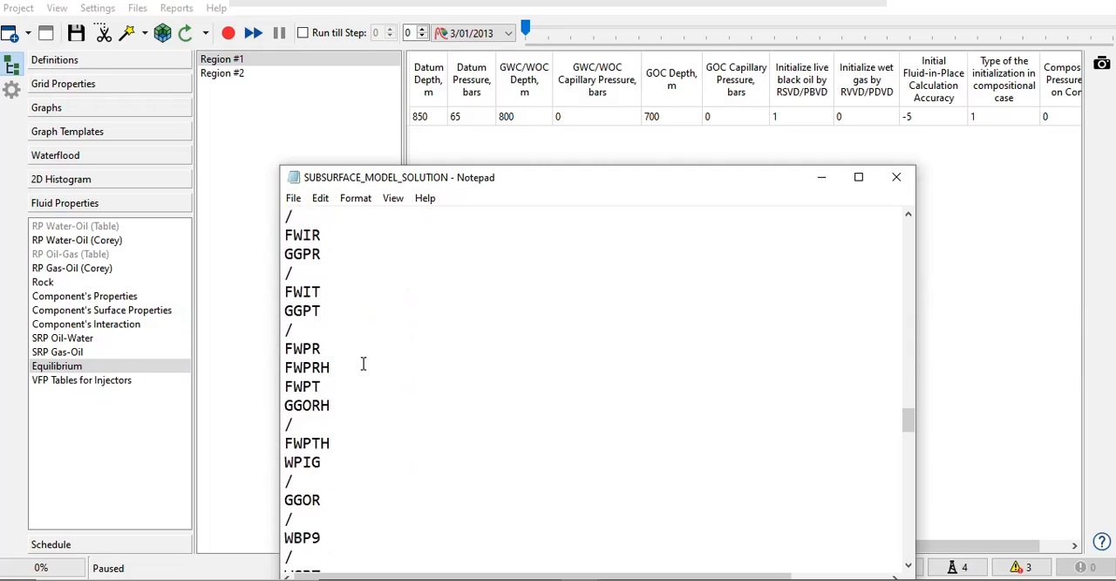
# Step: Move the solution file window up, highlight the summary keywords from FGOR to GTPRFW, and read to the end of the file
pyautogui.moveTo(411, 177); pyautogui.dragTo(380, 103)
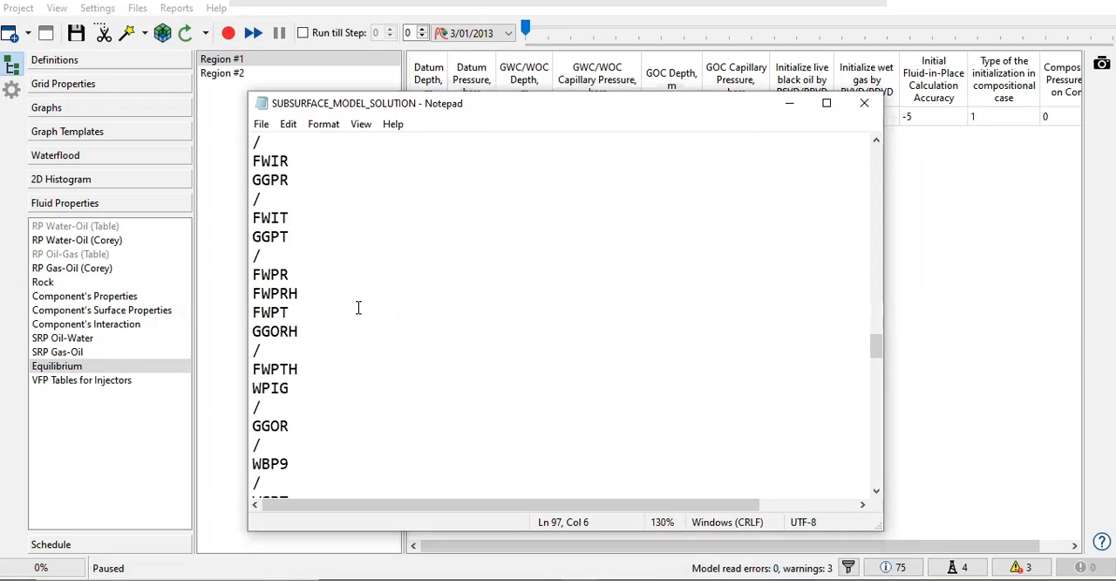
pyautogui.scroll(-10, 353, 340)
pyautogui.moveTo(341, 468); pyautogui.dragTo(248, 174)
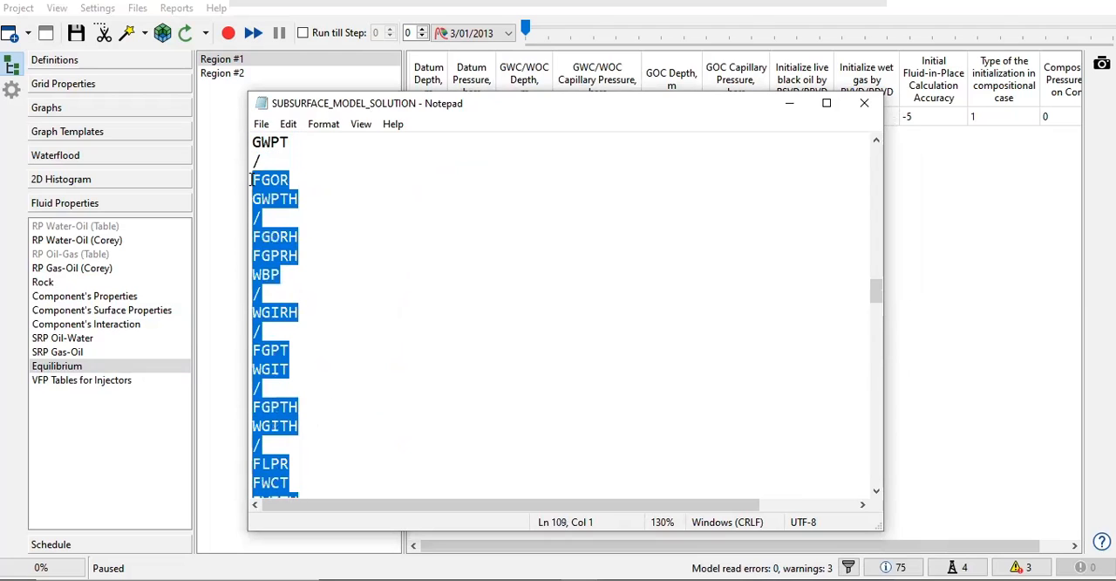
pyautogui.click(328, 316)
pyautogui.moveTo(254, 179); pyautogui.dragTo(331, 479)
pyautogui.scroll(-3, 393, 451)
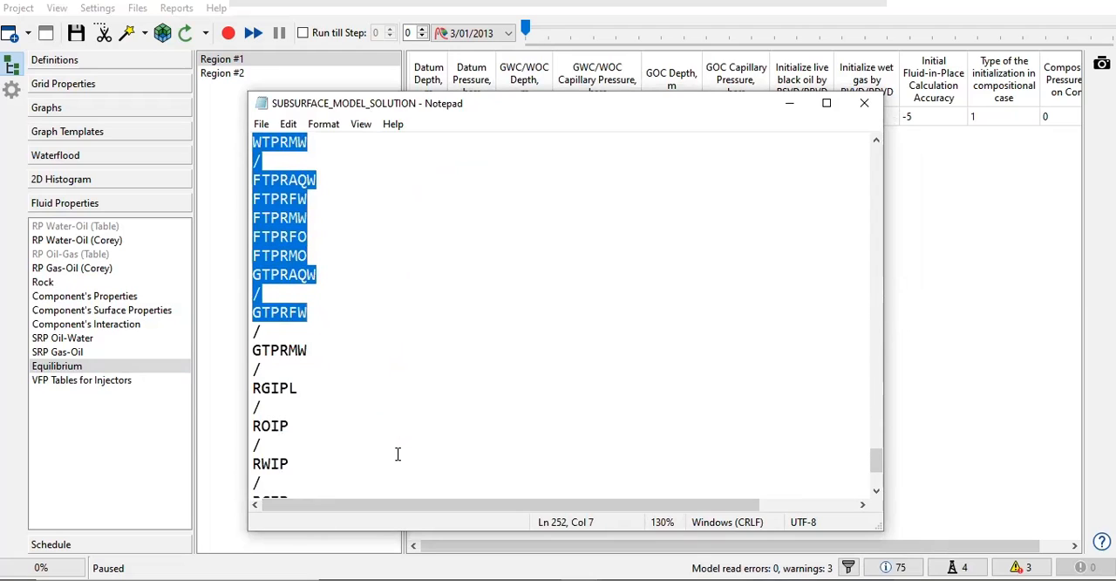
pyautogui.scroll(-3, 379, 431)
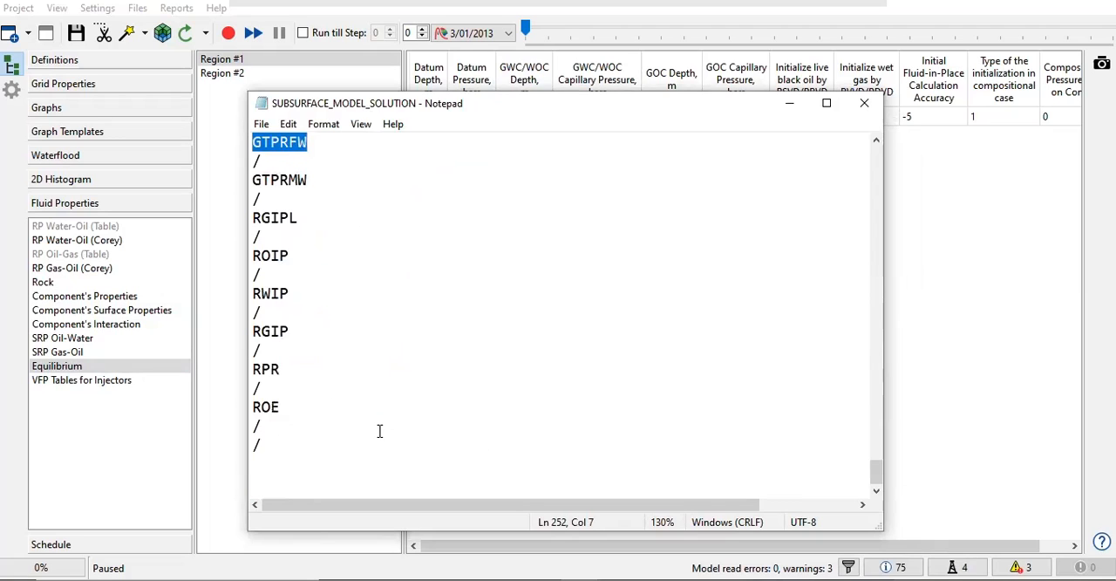
# Step: Close the solution file, show the VFP tables for injectors, and open the SUBSURFACE_MODEL_VFP.inc schedule include file
pyautogui.click(864, 103)
pyautogui.click(129, 387)
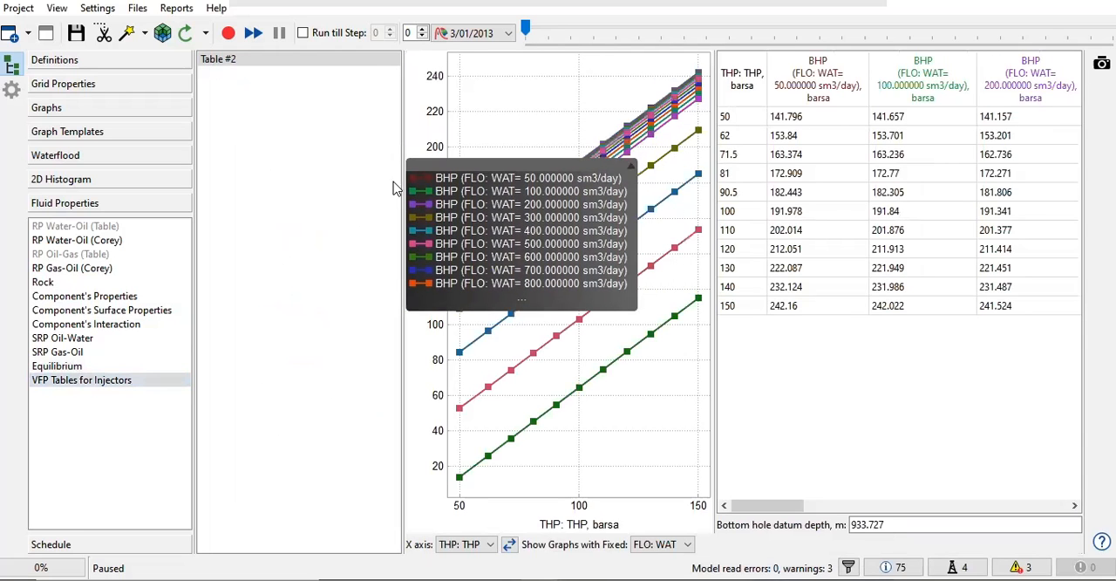
pyautogui.click(137, 10)
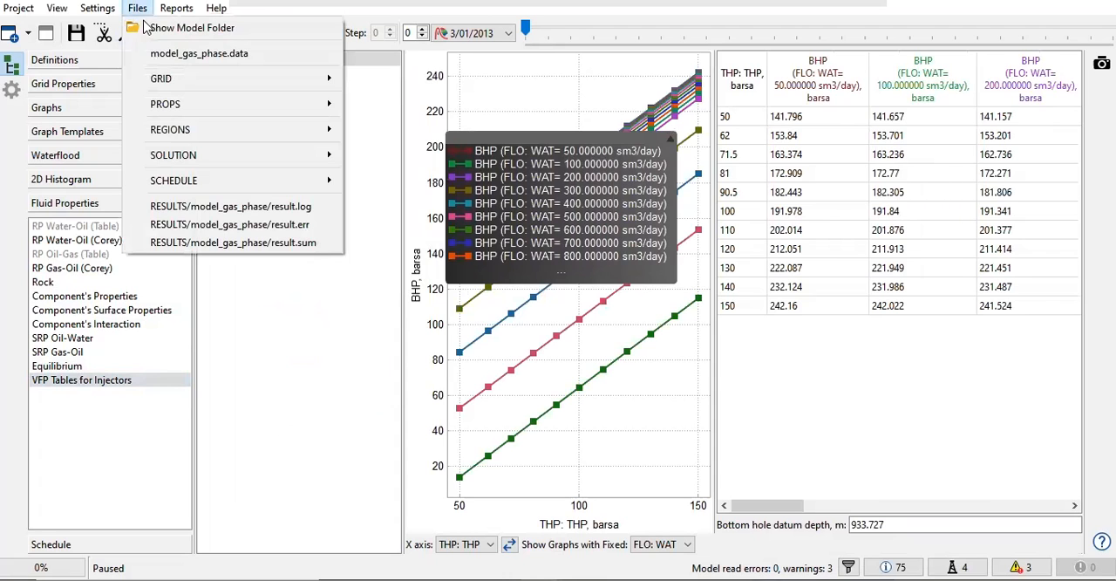
pyautogui.moveTo(275, 186)
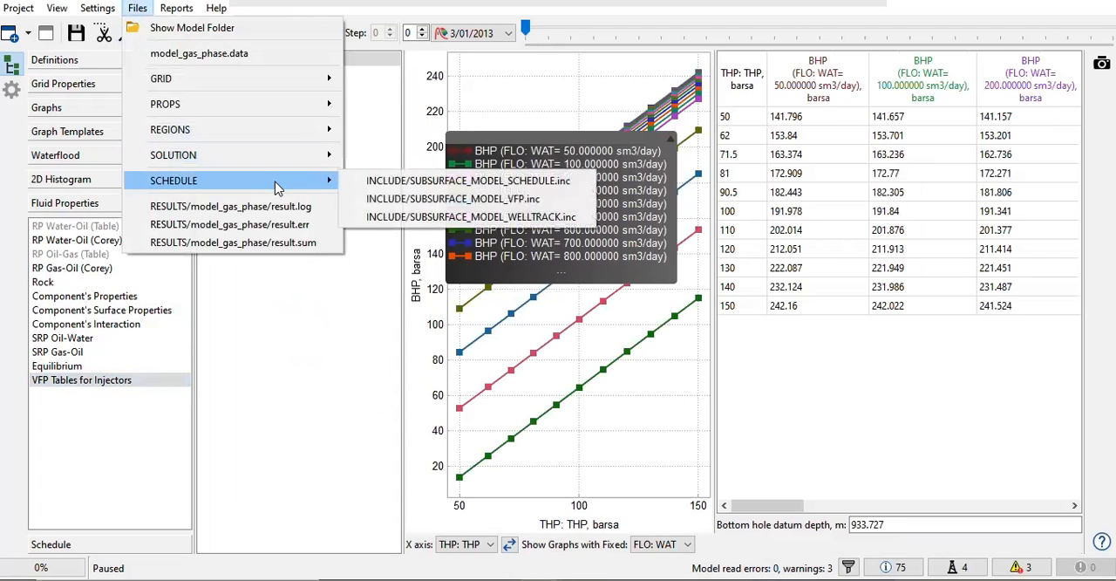
pyautogui.click(416, 198)
pyautogui.moveTo(448, 106); pyautogui.dragTo(307, 68)
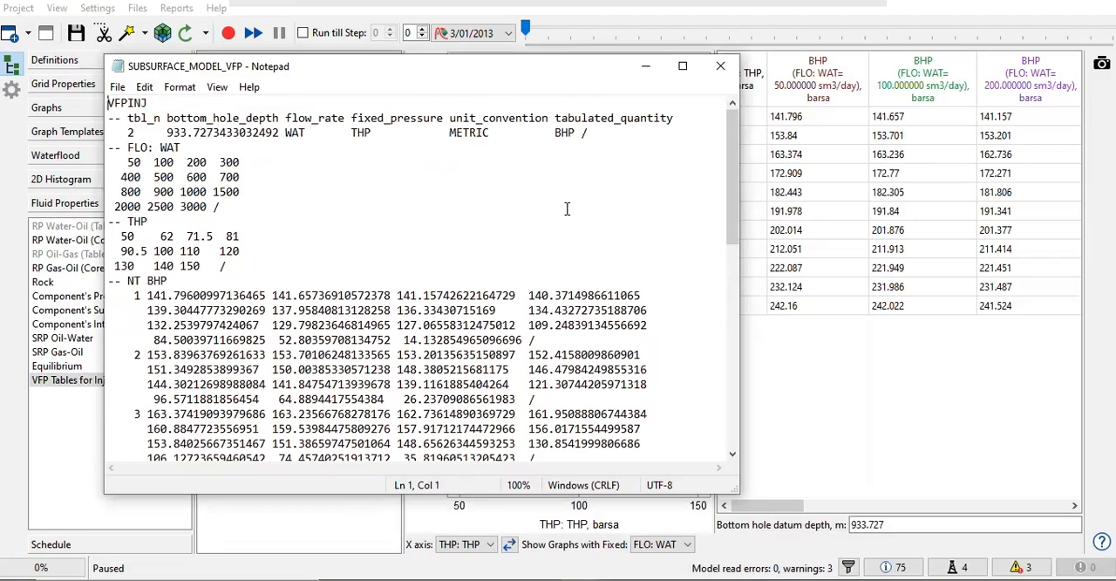
# Step: Skim the VFPINJ data through BHP row 11 and return to the start of the file
pyautogui.scroll(-11, 467, 244)
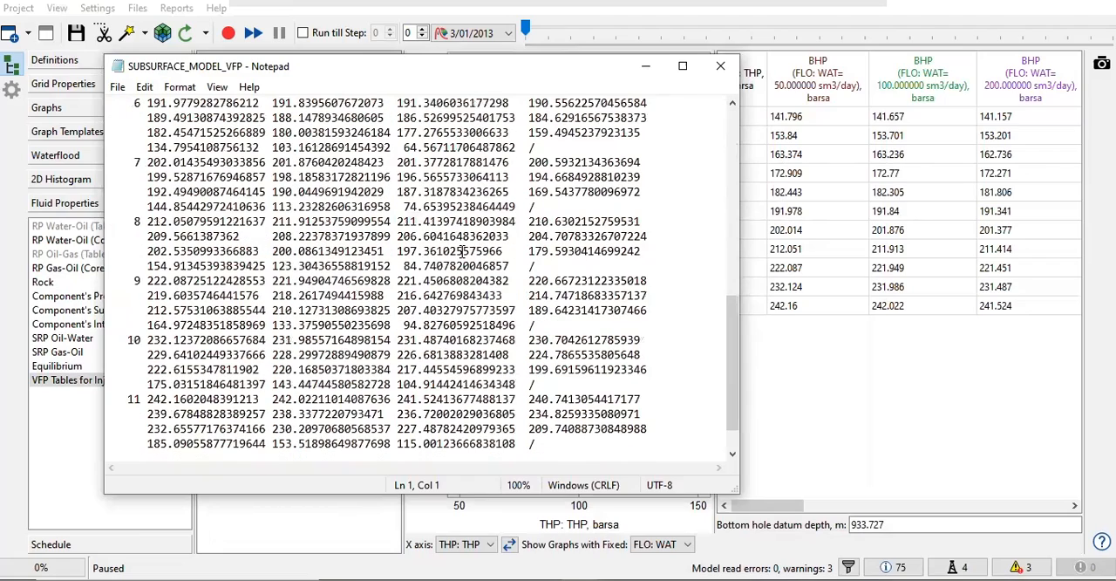
pyautogui.scroll(3, 463, 251)
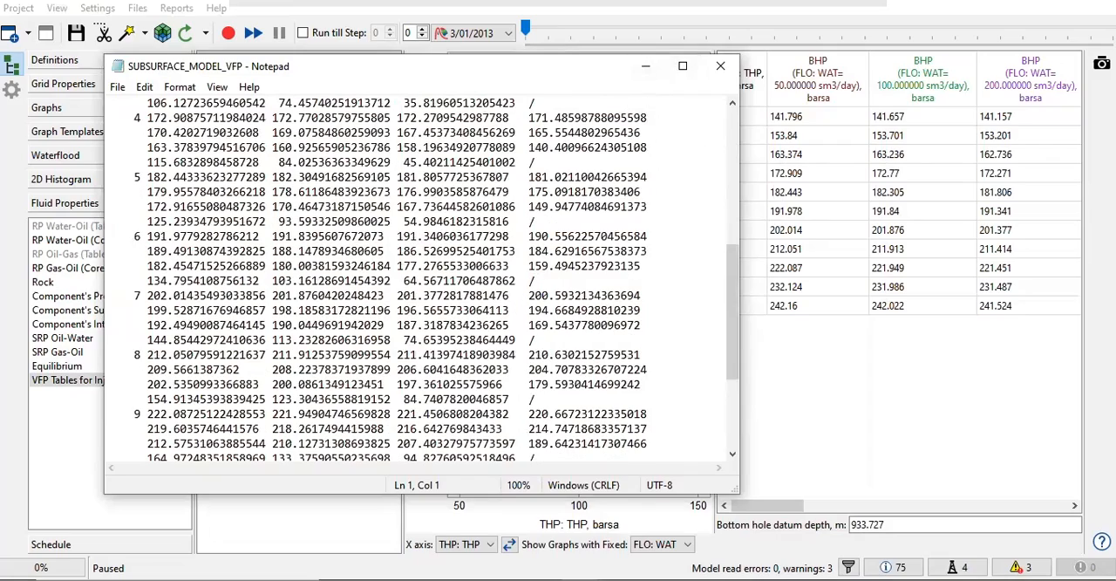
pyautogui.moveTo(585, 70); pyautogui.dragTo(575, 51)
pyautogui.scroll(5, 178, 143)
# Step: Highlight the numbered BHP rows under NT BHP in the VFP file, look them over, and close the file
pyautogui.moveTo(103, 140); pyautogui.dragTo(667, 379)
pyautogui.moveTo(667, 199); pyautogui.dragTo(535, 385)
pyautogui.scroll(12, 479, 385)
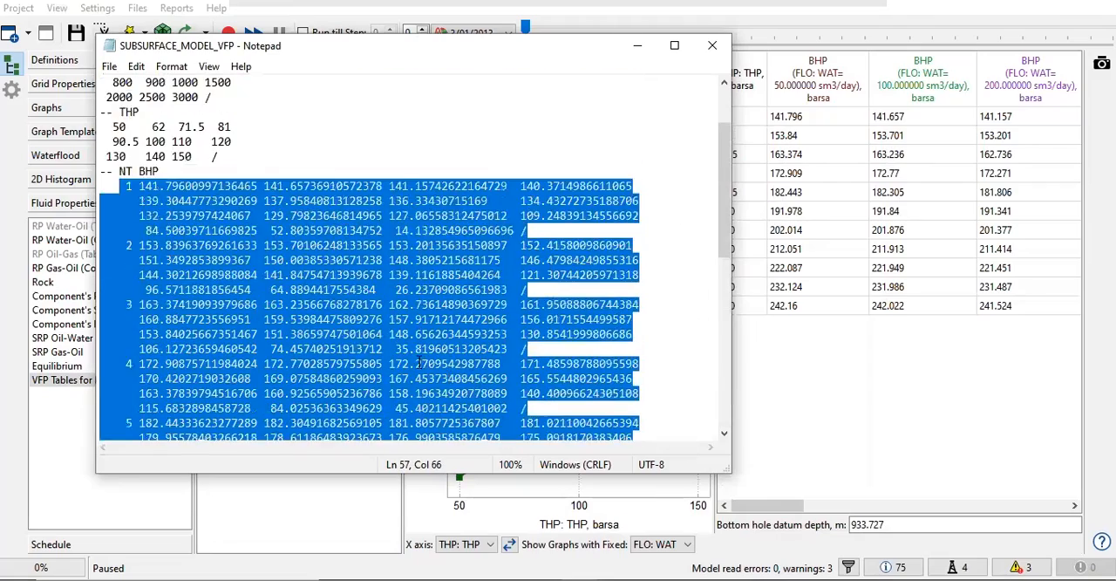
pyautogui.click(139, 270)
pyautogui.moveTo(121, 273); pyautogui.dragTo(635, 412)
pyautogui.scroll(3, 630, 410)
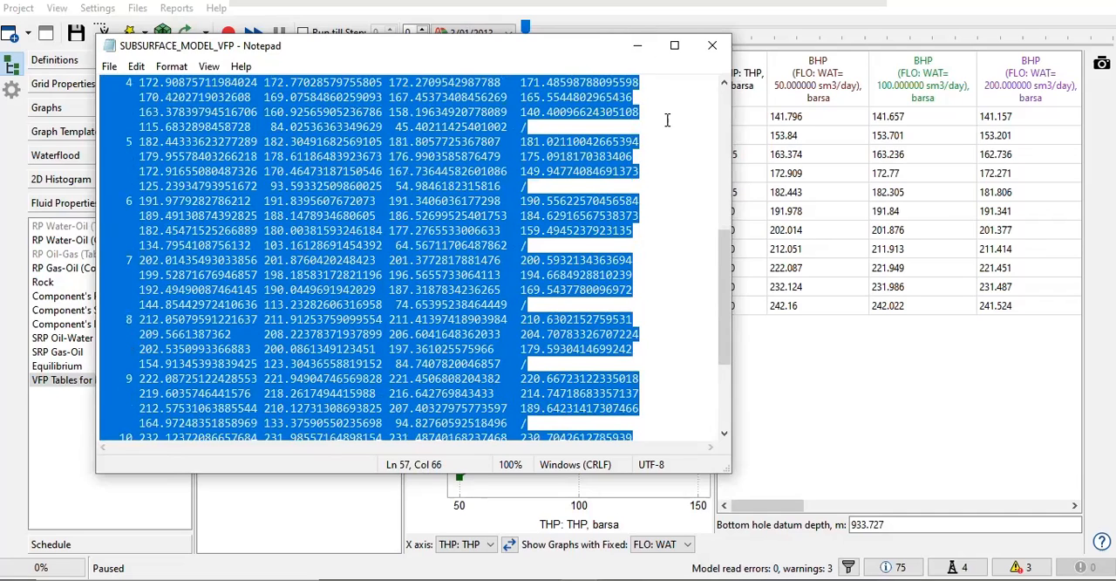
pyautogui.click(711, 48)
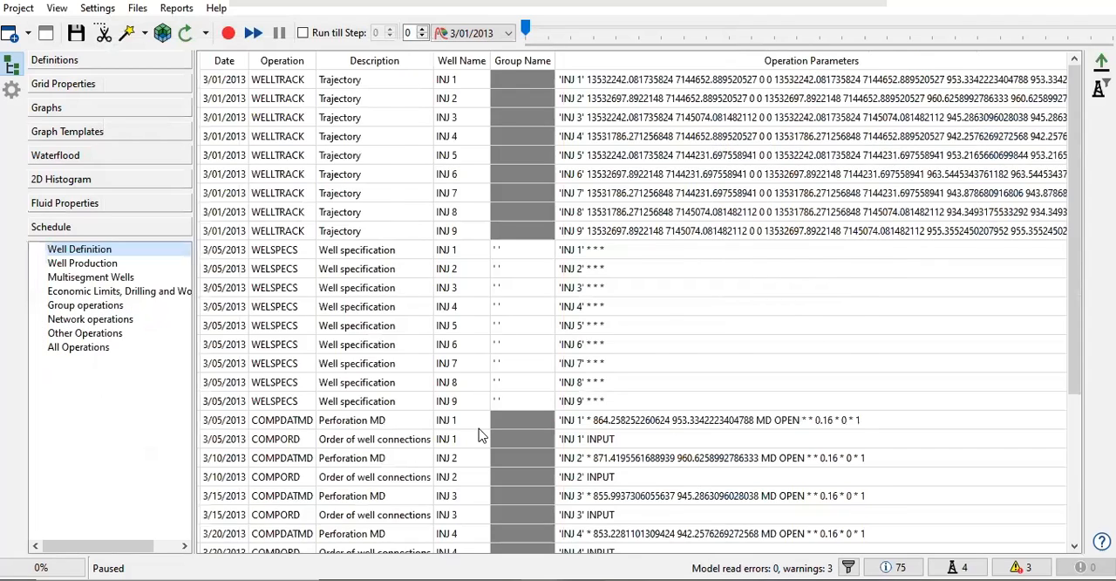
# Step: Show the Well Definition operations of the schedule and open the SUBSURFACE_MODEL_SCHEDULE.inc include file
pyautogui.scroll(-3, 481, 434)
pyautogui.scroll(3, 483, 434)
pyautogui.click(137, 8)
pyautogui.moveTo(181, 179)
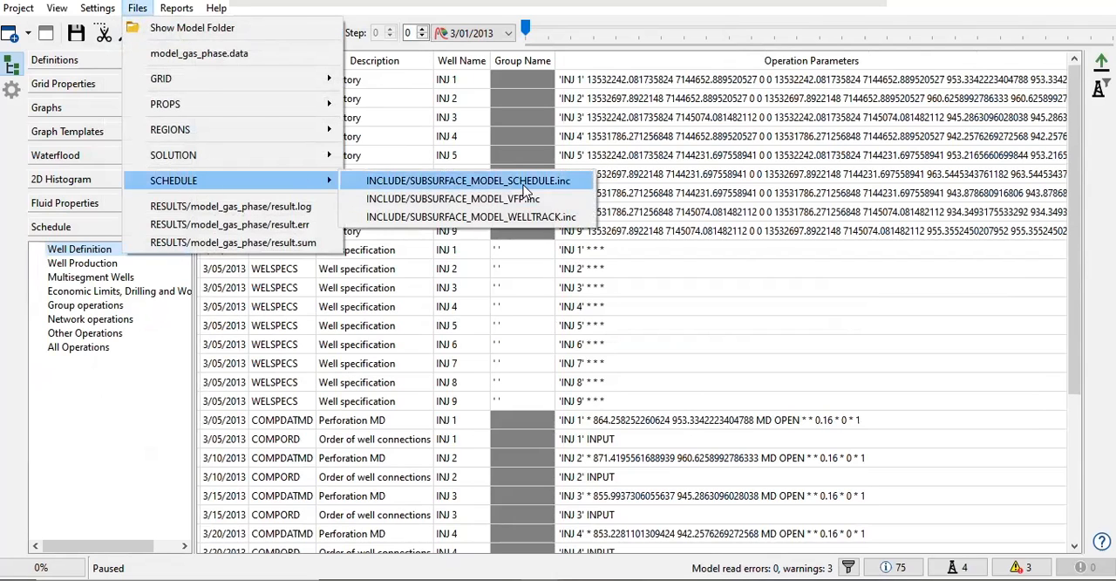
pyautogui.click(483, 181)
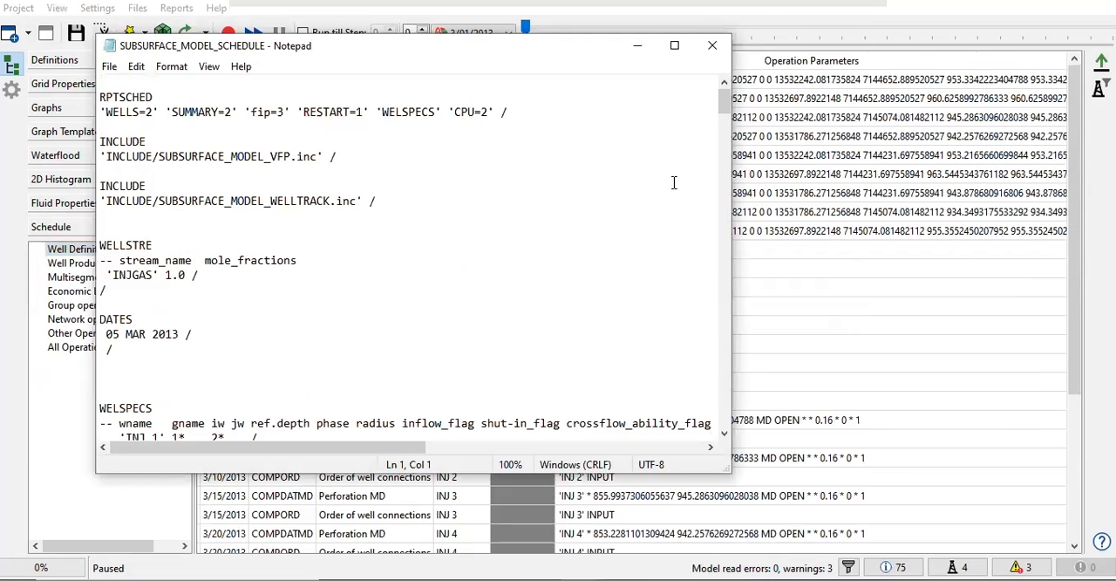
# Step: Enlarge the schedule file window, skim its first keywords, and zoom the text to 140%
pyautogui.moveTo(730, 470); pyautogui.dragTo(1037, 520)
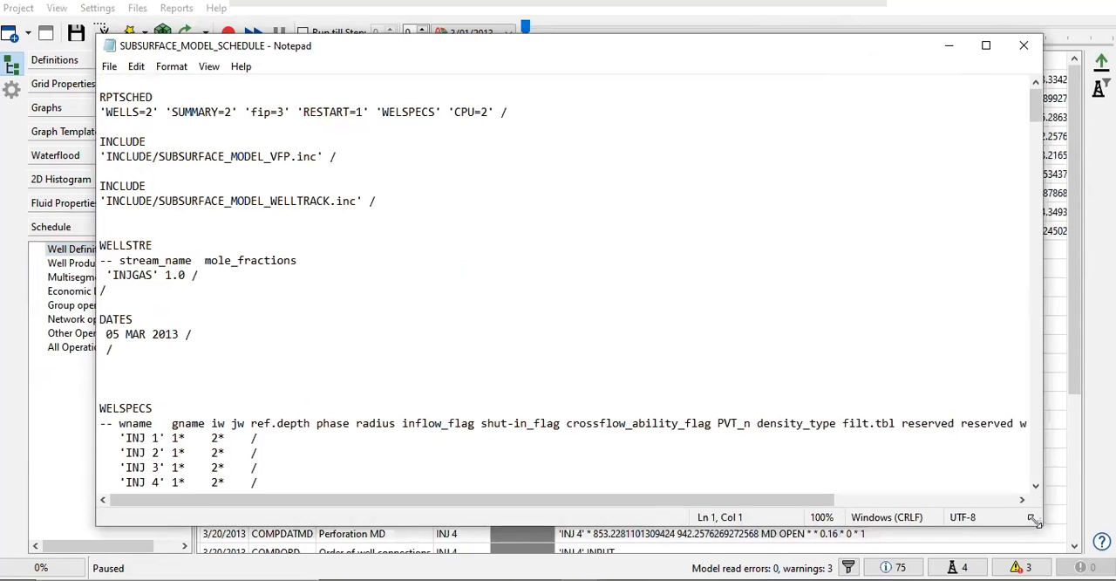
pyautogui.scroll(-10, 643, 374)
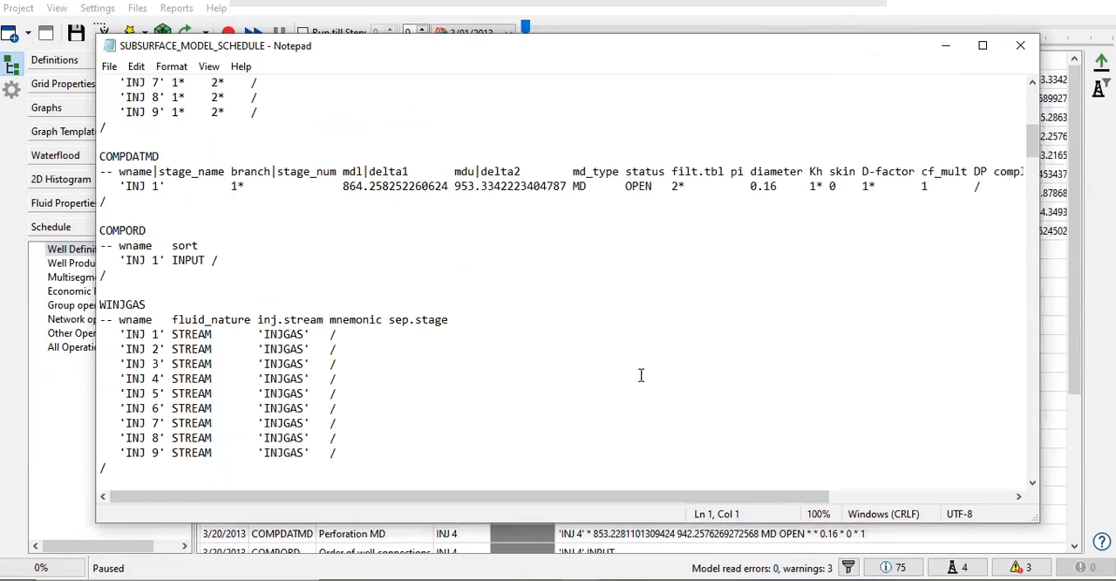
pyautogui.scroll(12, 641, 375)
pyautogui.keyDown('ctrl'); pyautogui.scroll(3, 309, 318); pyautogui.keyUp('ctrl')
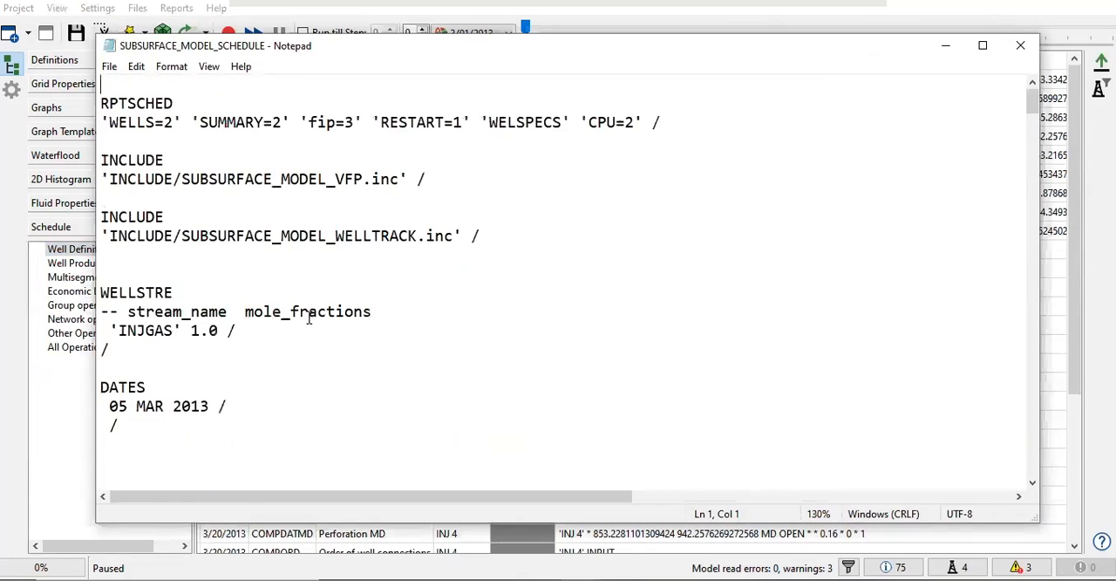
pyautogui.scroll(1, 309, 318)
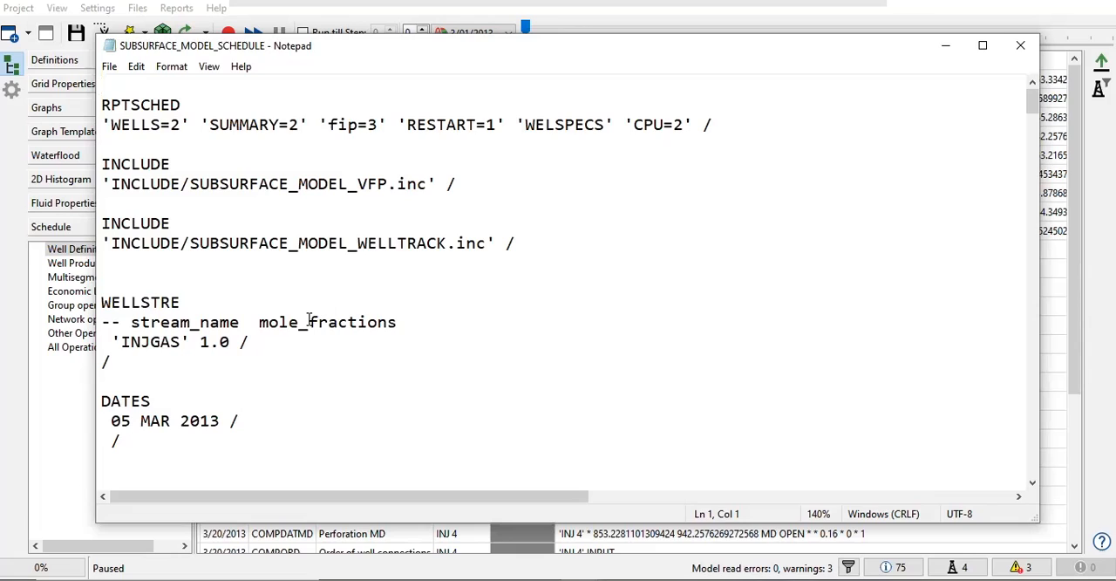
# Step: Highlight the WELLSTRE keyword, its stream_name and mole_fractions headings, and the INJGAS stream name
pyautogui.moveTo(104, 305); pyautogui.dragTo(219, 305)
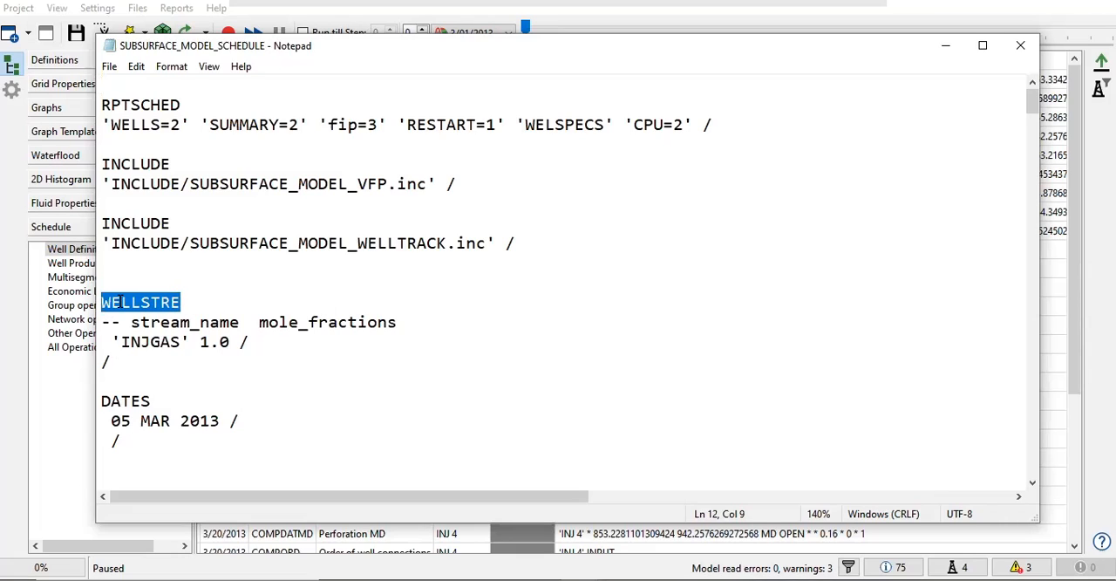
pyautogui.moveTo(139, 323); pyautogui.dragTo(401, 319)
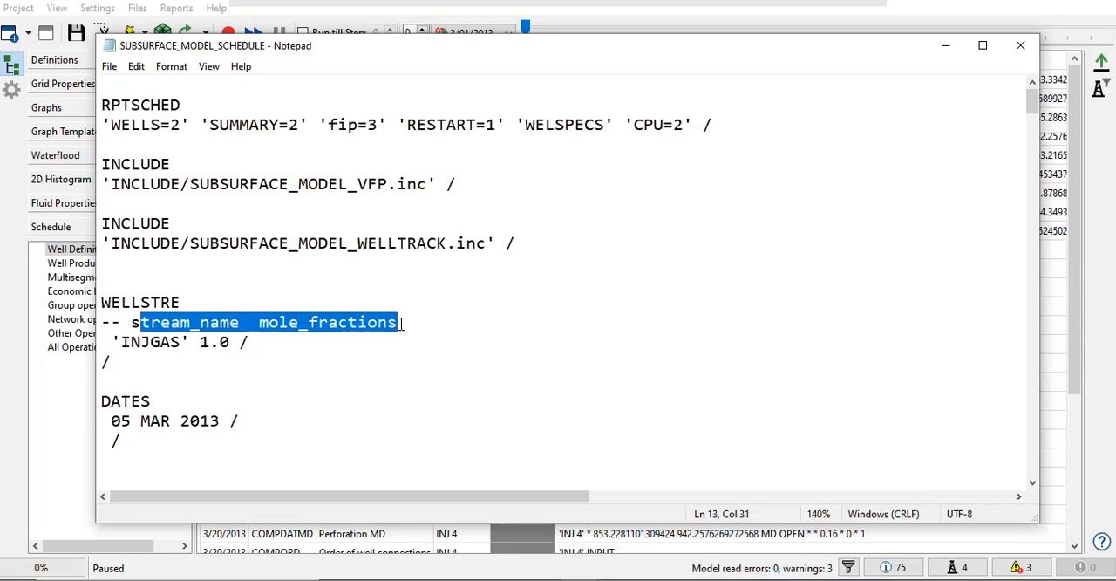
pyautogui.moveTo(120, 343); pyautogui.dragTo(173, 347)
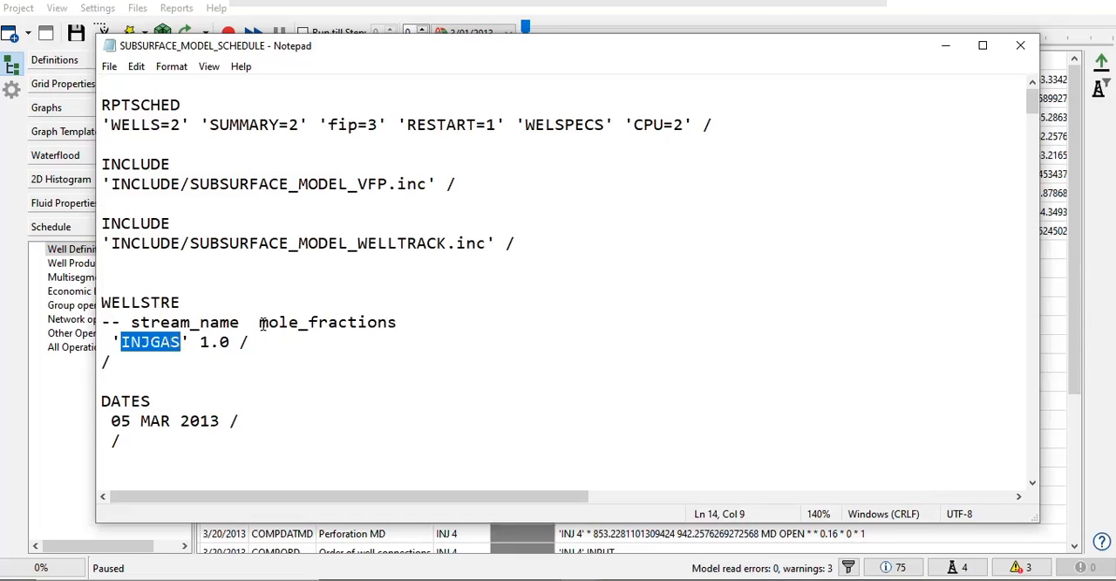
pyautogui.moveTo(260, 323); pyautogui.dragTo(392, 323)
pyautogui.click(209, 342)
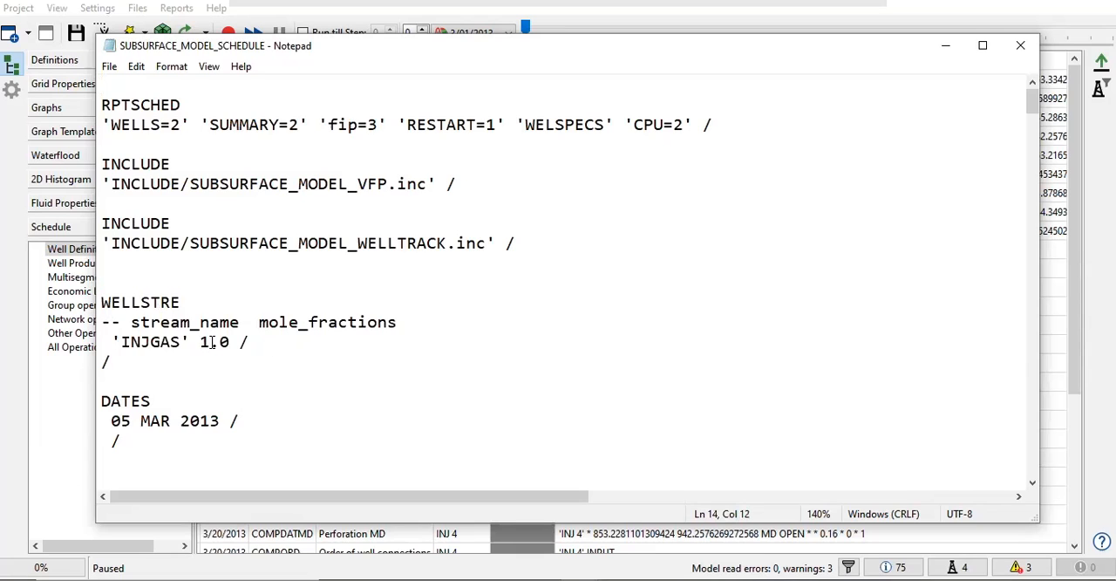
# Step: Highlight the 05 MAR 2013 DATES entry and the WELSPECS block listing the injection wells
pyautogui.scroll(-3, 212, 341)
pyautogui.moveTo(103, 224); pyautogui.dragTo(144, 259)
pyautogui.scroll(-3, 160, 283)
pyautogui.moveTo(103, 164); pyautogui.dragTo(342, 363)
# Step: Highlight the COMPDATMD block for INJ 1 and the INJ 1 INPUT line under COMPORD
pyautogui.scroll(-3, 347, 365)
pyautogui.moveTo(101, 244); pyautogui.dragTo(941, 311)
pyautogui.scroll(-2, 731, 316)
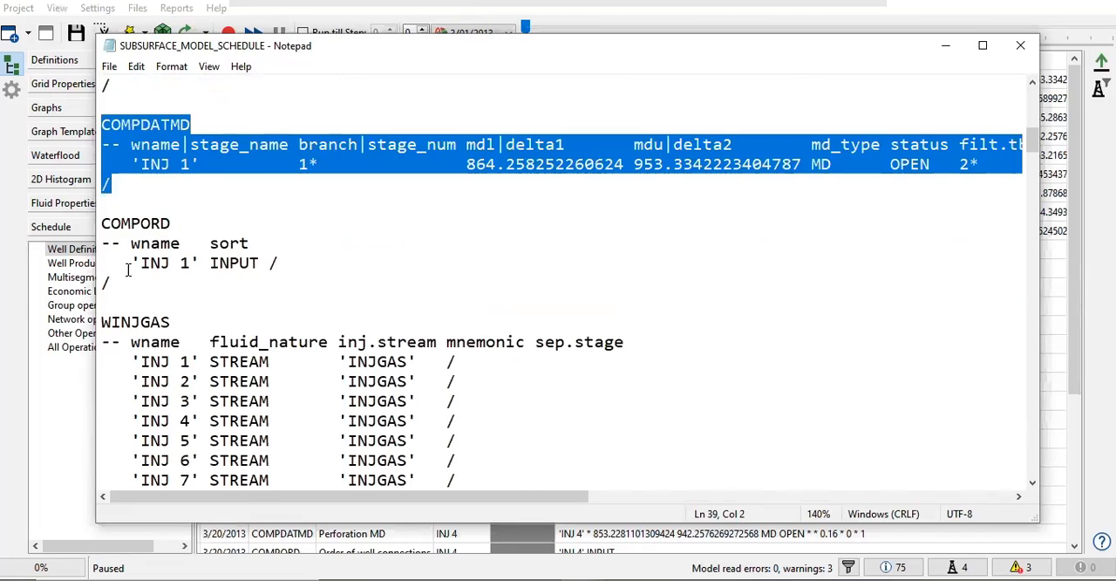
pyautogui.moveTo(110, 262); pyautogui.dragTo(288, 261)
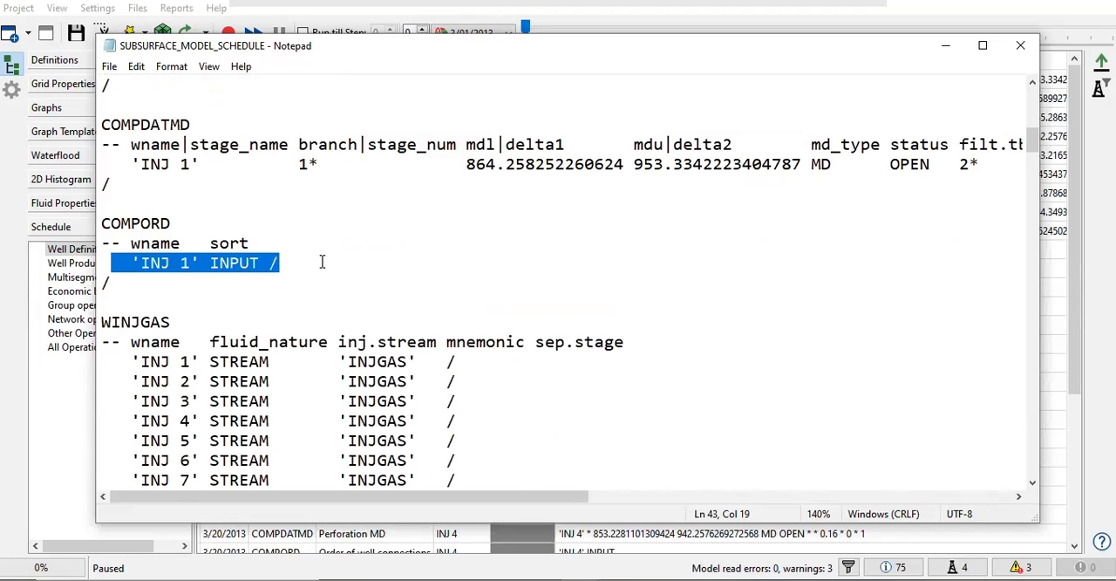
# Step: Highlight the WINJGAS keyword and the WCONINJE block for INJ 1, marking its BHP control and OPEN status
pyautogui.scroll(-2, 174, 210)
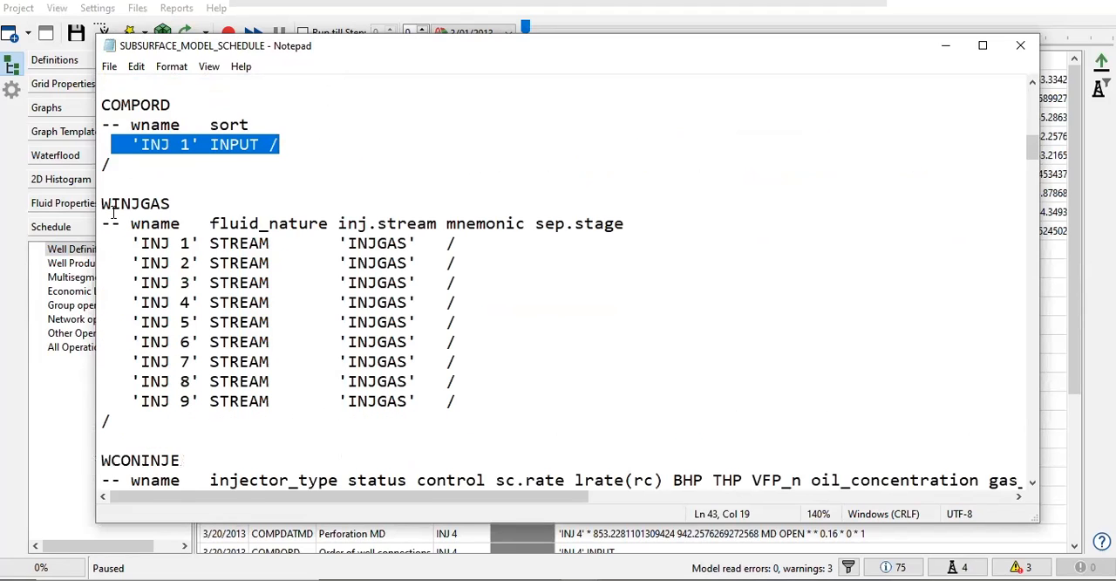
pyautogui.moveTo(105, 205); pyautogui.dragTo(177, 204)
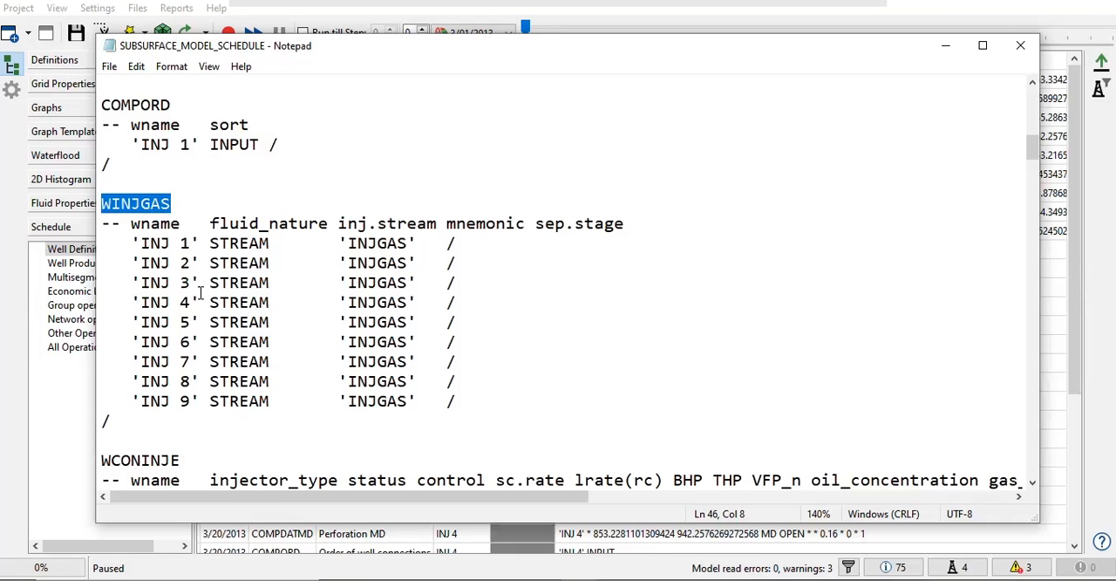
pyautogui.scroll(-3, 216, 336)
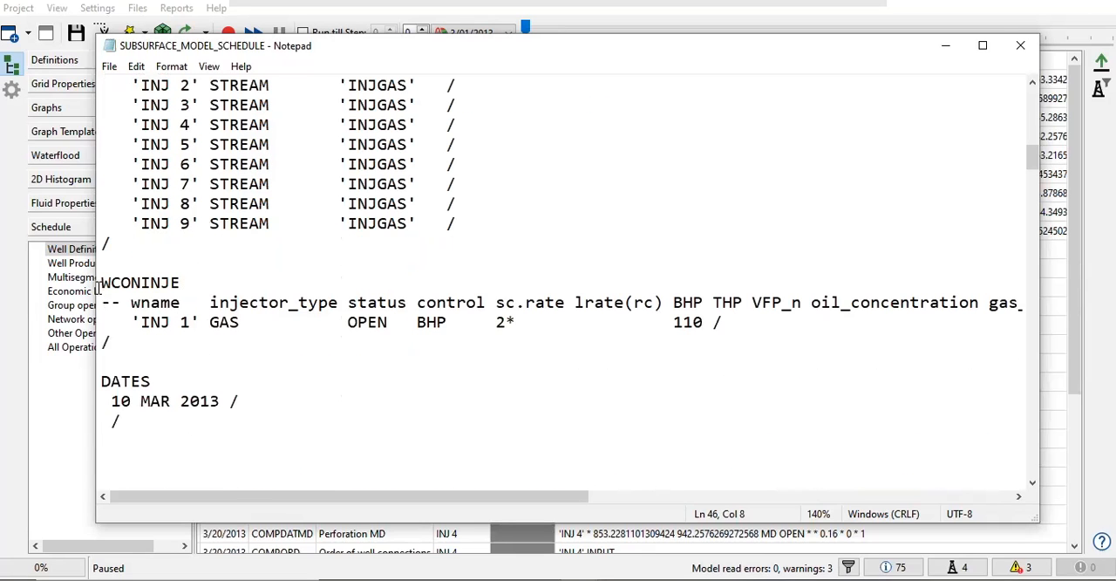
pyautogui.moveTo(101, 282); pyautogui.dragTo(726, 334)
pyautogui.click(400, 334)
pyautogui.moveTo(405, 327); pyautogui.dragTo(452, 326)
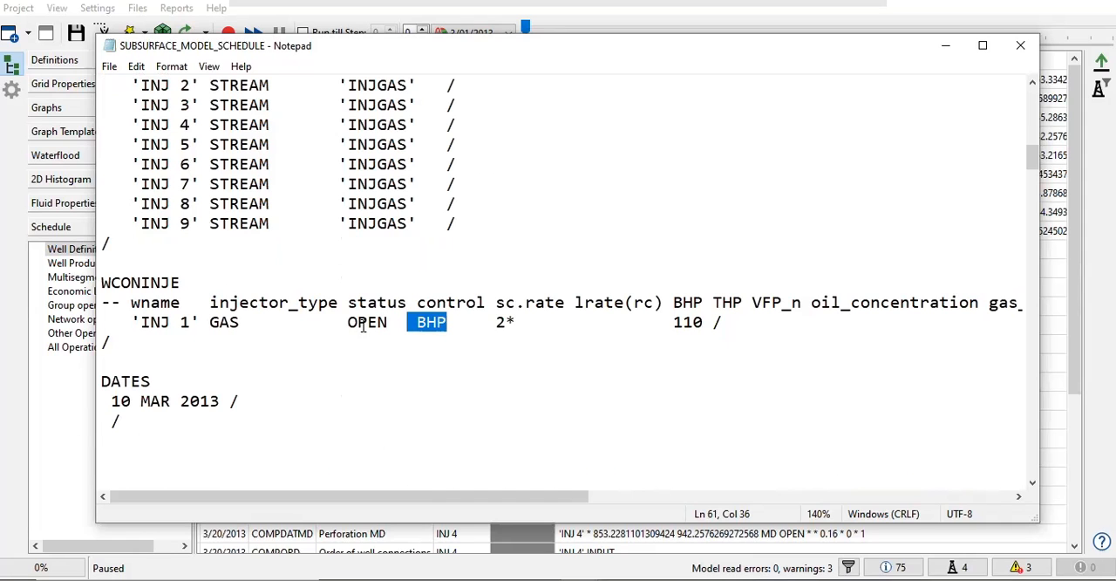
pyautogui.moveTo(356, 323); pyautogui.dragTo(416, 323)
# Step: Skim the remaining injector blocks, highlight the VFP and WELLTRACK INCLUDE entries near the file's start, and close the schedule file
pyautogui.scroll(-11, 416, 322)
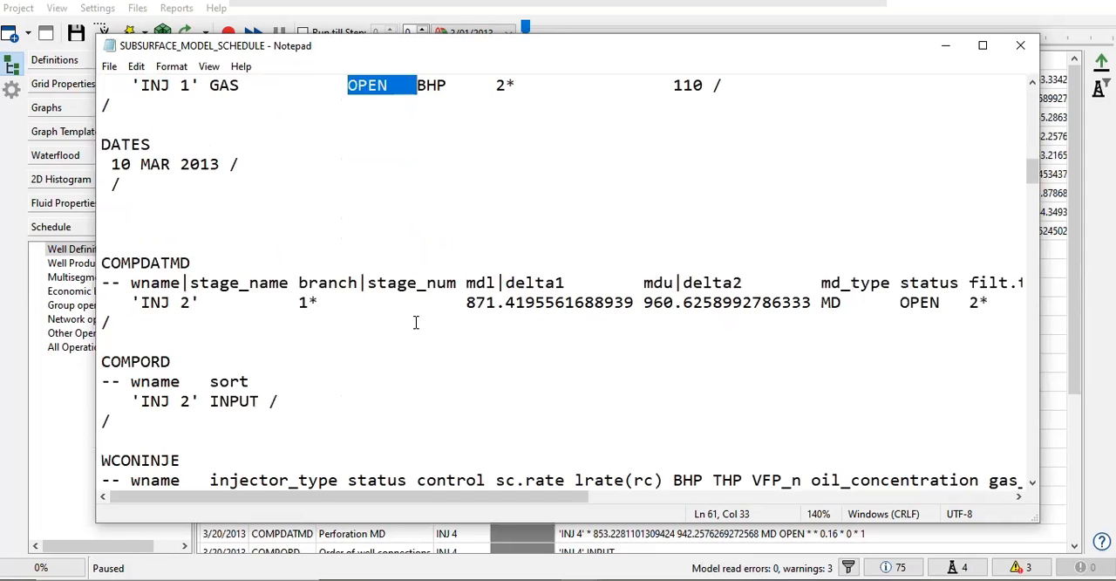
pyautogui.scroll(-13, 416, 321)
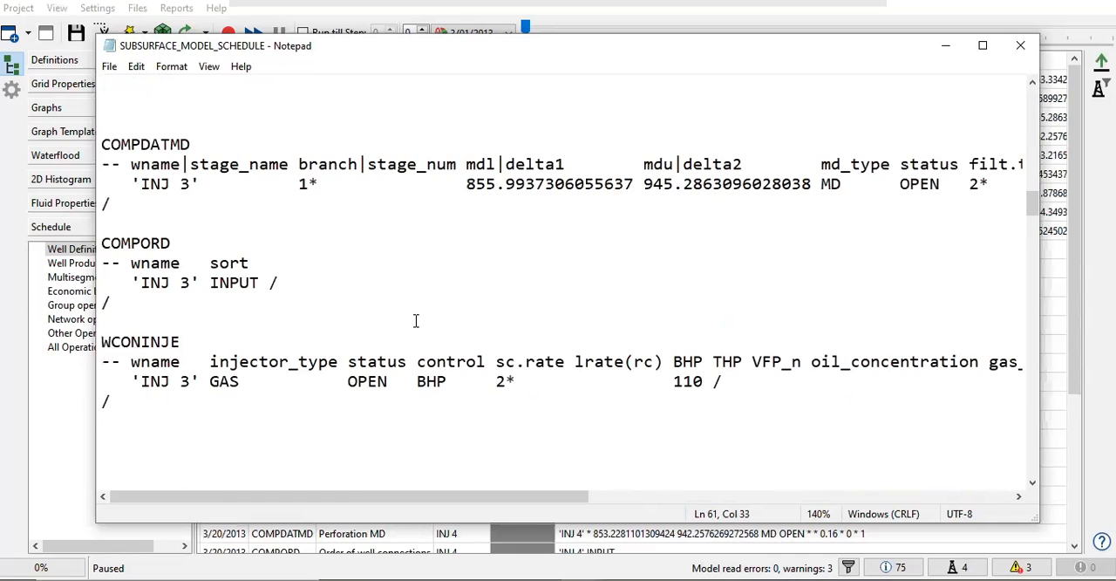
pyautogui.scroll(-14, 416, 319)
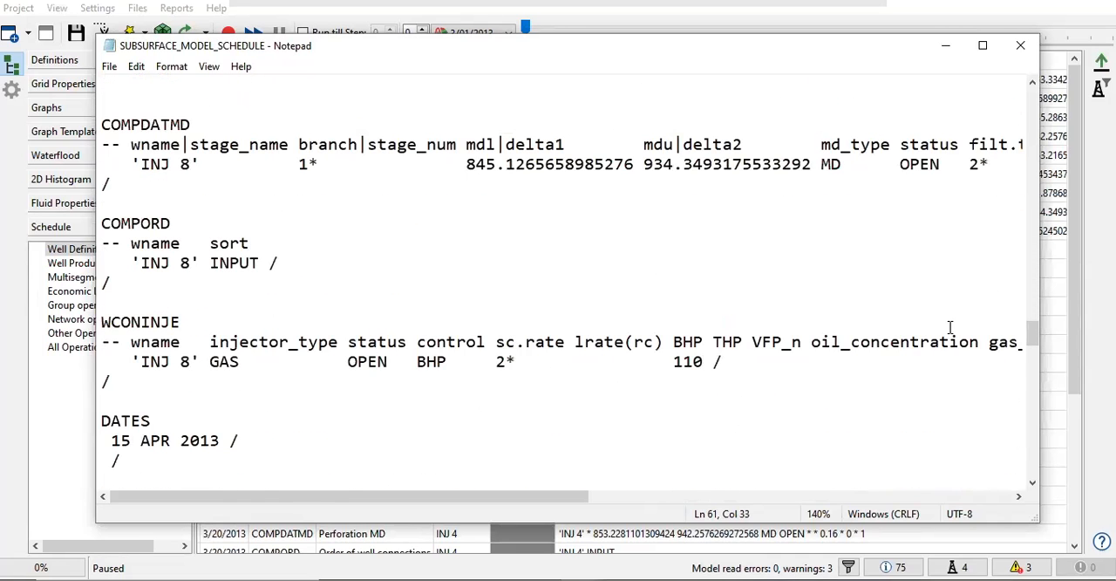
pyautogui.moveTo(1034, 342); pyautogui.dragTo(1023, 90)
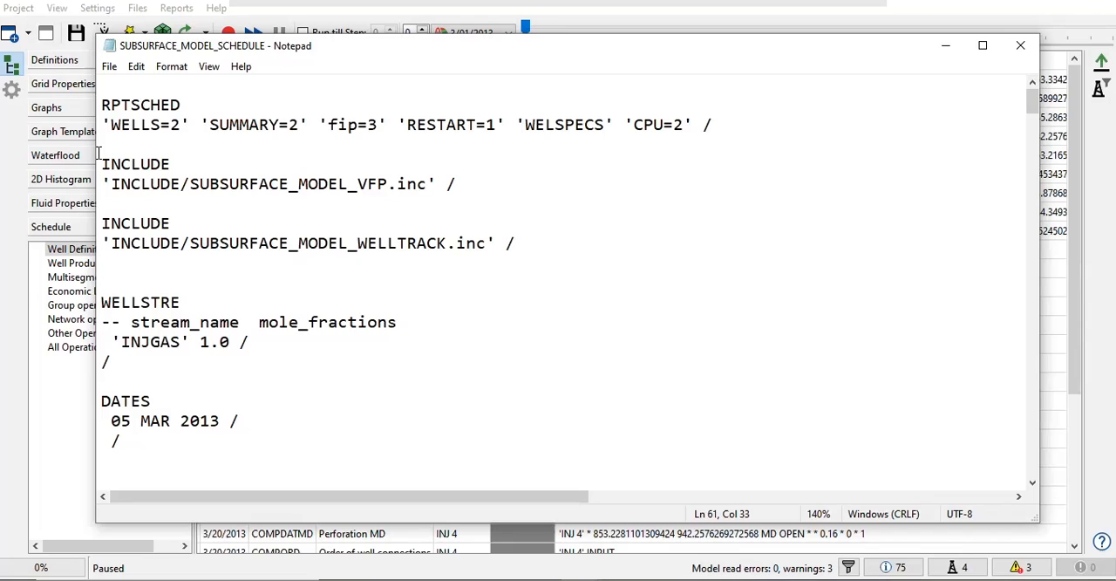
pyautogui.moveTo(102, 157); pyautogui.dragTo(508, 244)
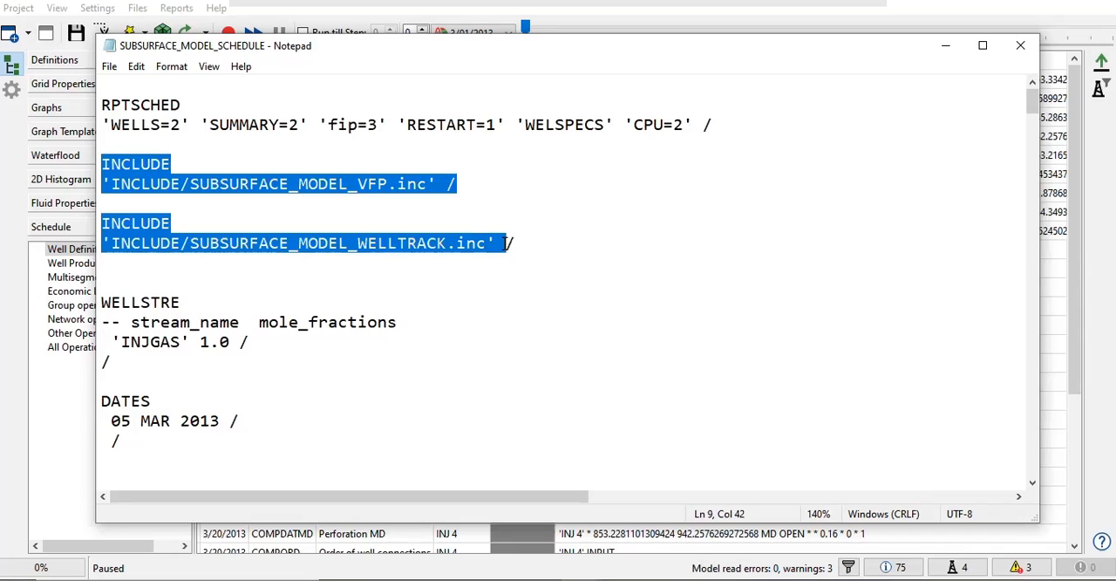
pyautogui.click(1018, 45)
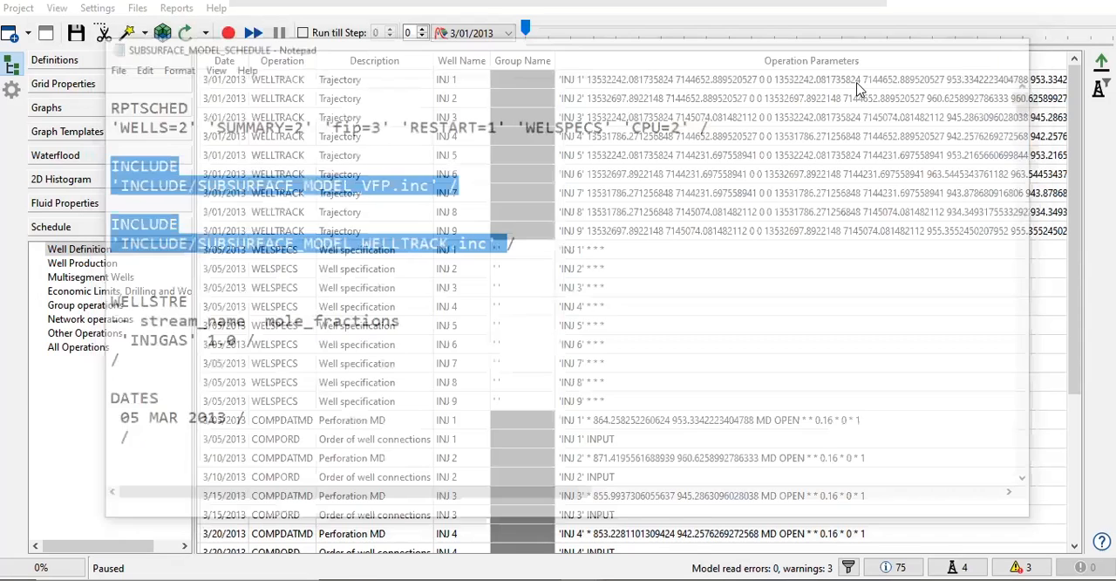
# Step: Display the calculated Saturation of Oil grid property on the 3D model
pyautogui.click(102, 87)
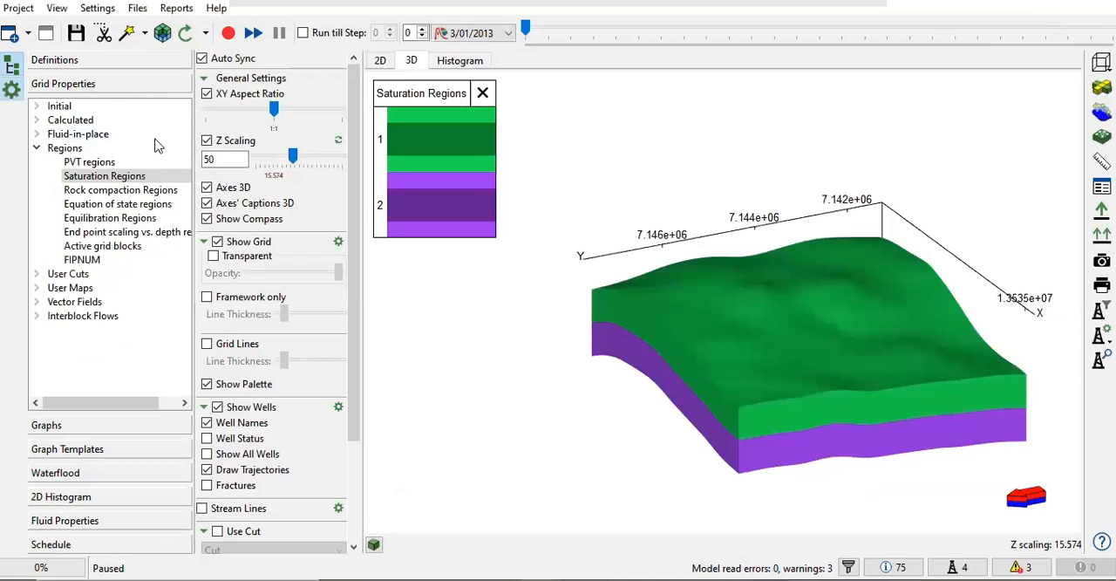
pyautogui.click(37, 120)
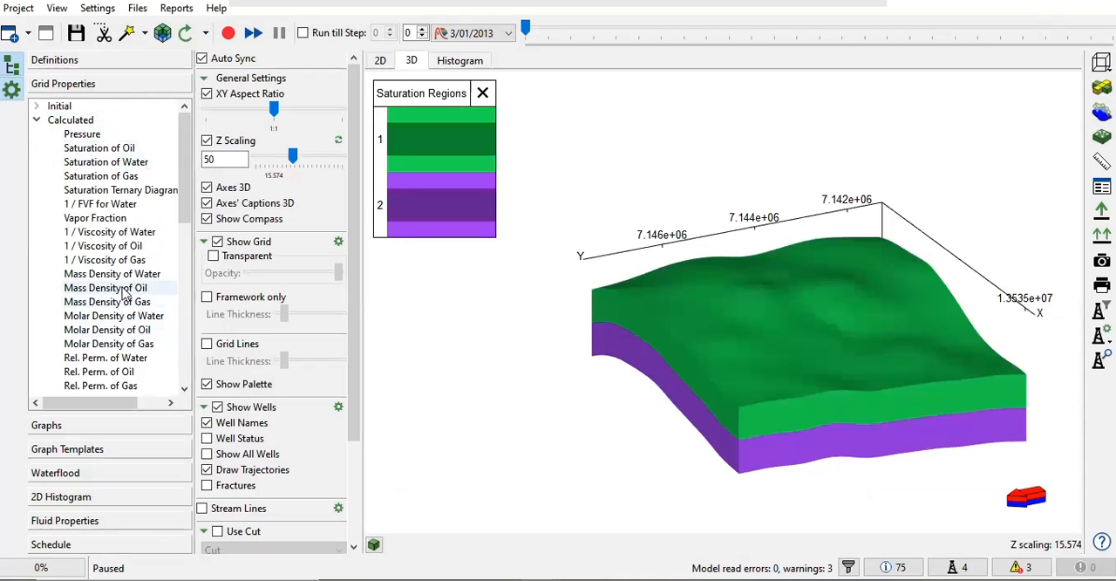
pyautogui.click(122, 148)
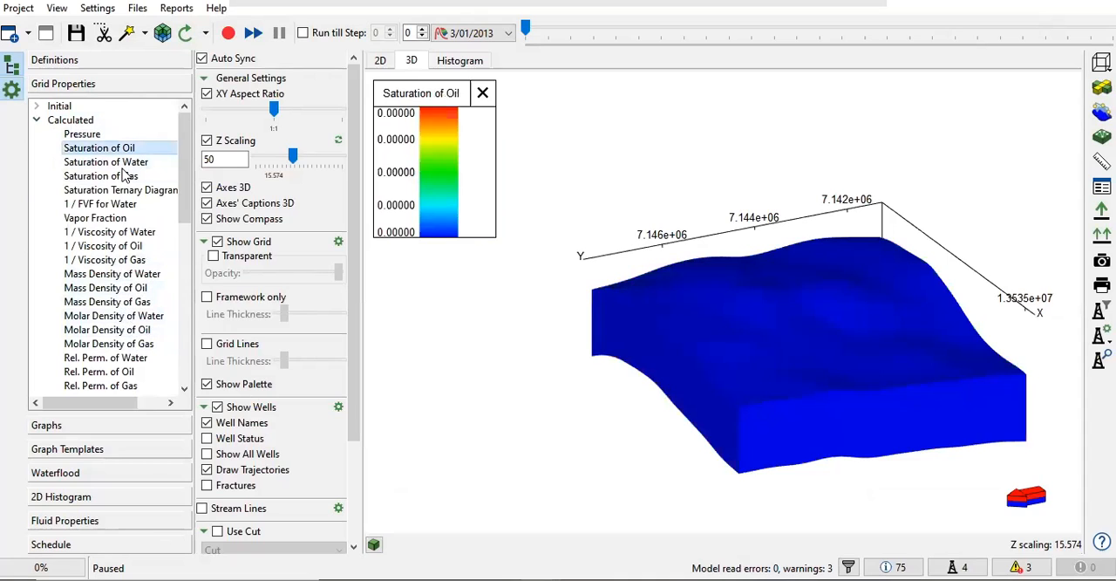
# Step: Display the calculated Saturation of Gas on the 3D model and run the simulation, pausing it at step 5 (3/25/2013)
pyautogui.click(134, 176)
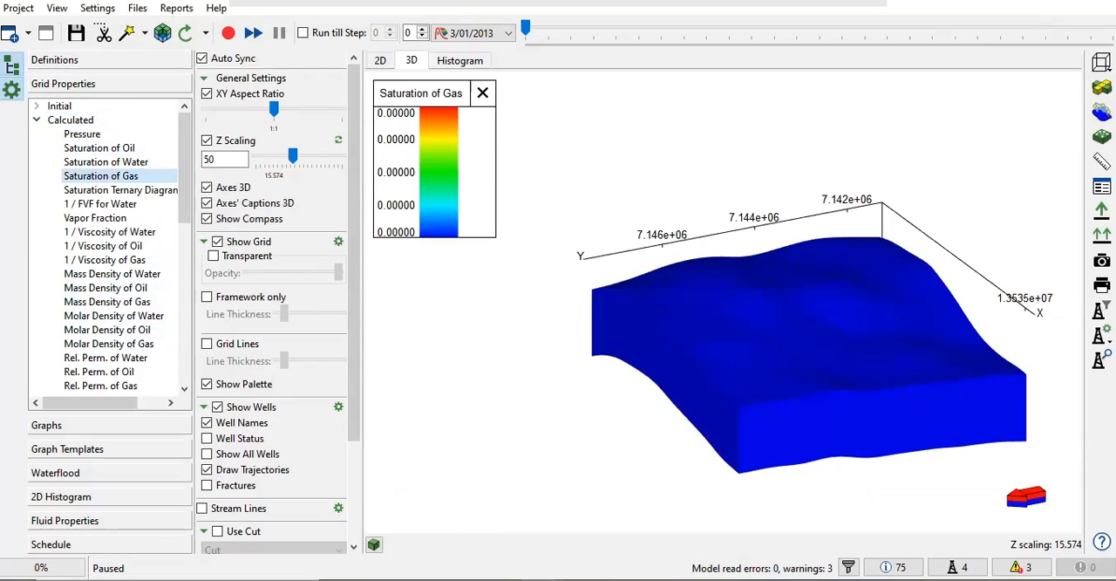
pyautogui.click(229, 32)
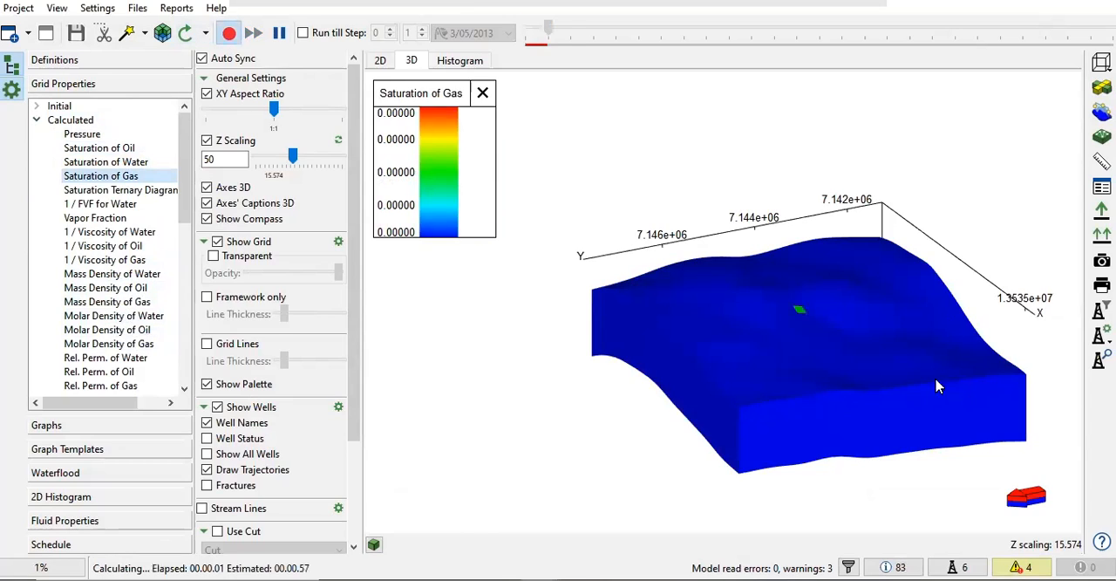
pyautogui.moveTo(827, 319); pyautogui.dragTo(730, 370)
pyautogui.scroll(5, 628, 399)
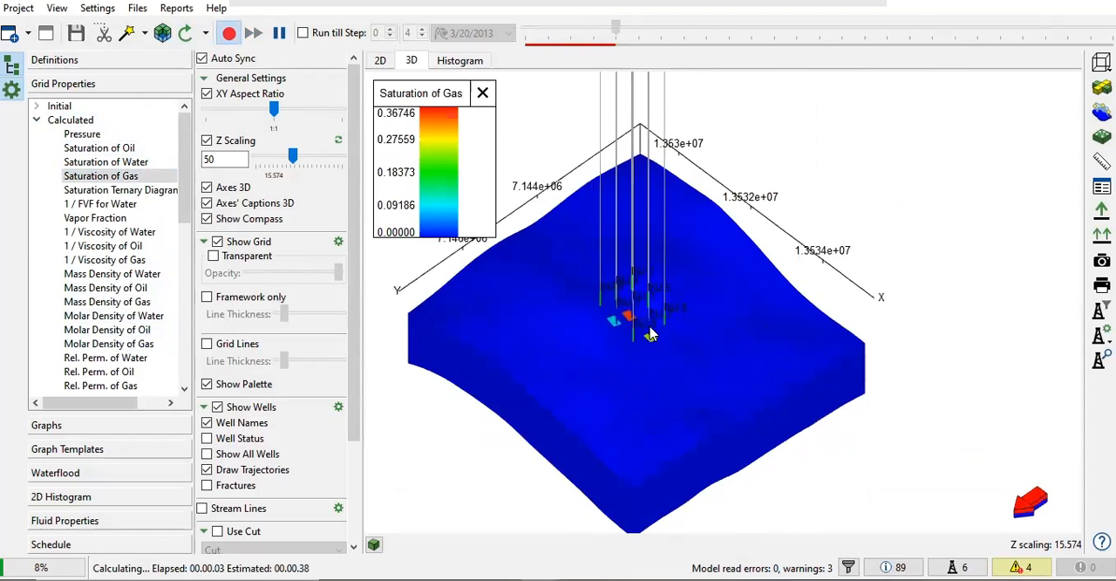
pyautogui.click(279, 32)
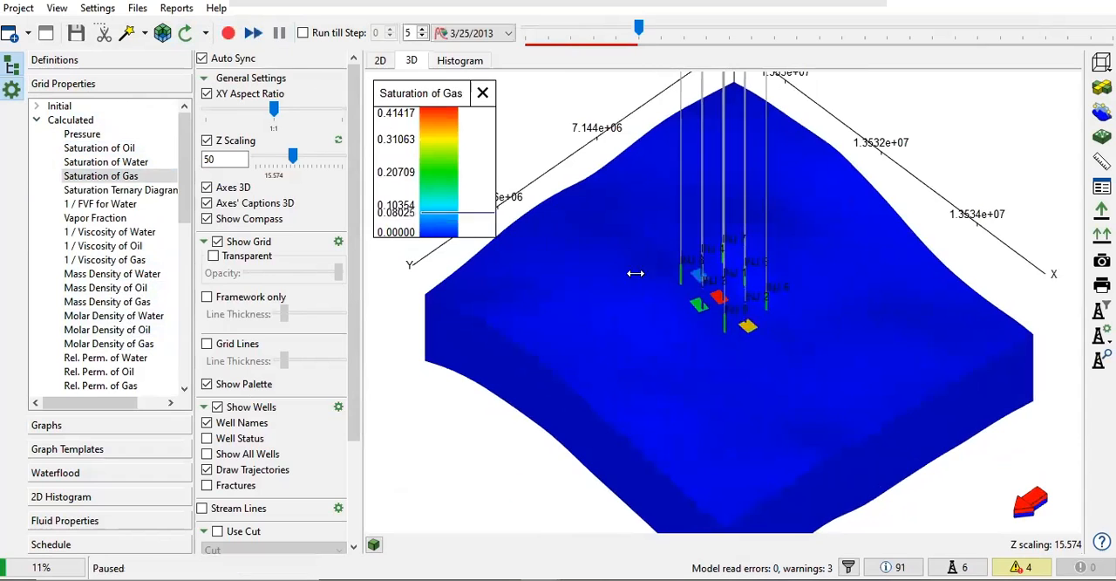
# Step: Examine the gas saturation in the grid cells around the injection wells from close up and from farther away
pyautogui.scroll(4, 741, 327)
pyautogui.scroll(2, 772, 342)
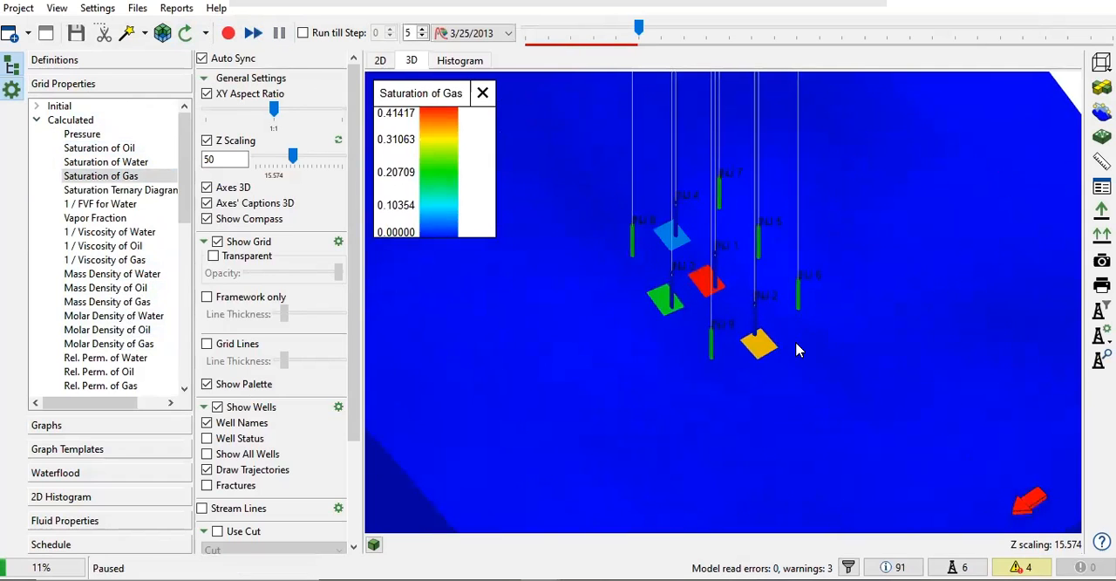
pyautogui.scroll(3, 789, 351)
pyautogui.scroll(1, 782, 353)
pyautogui.scroll(2, 780, 299)
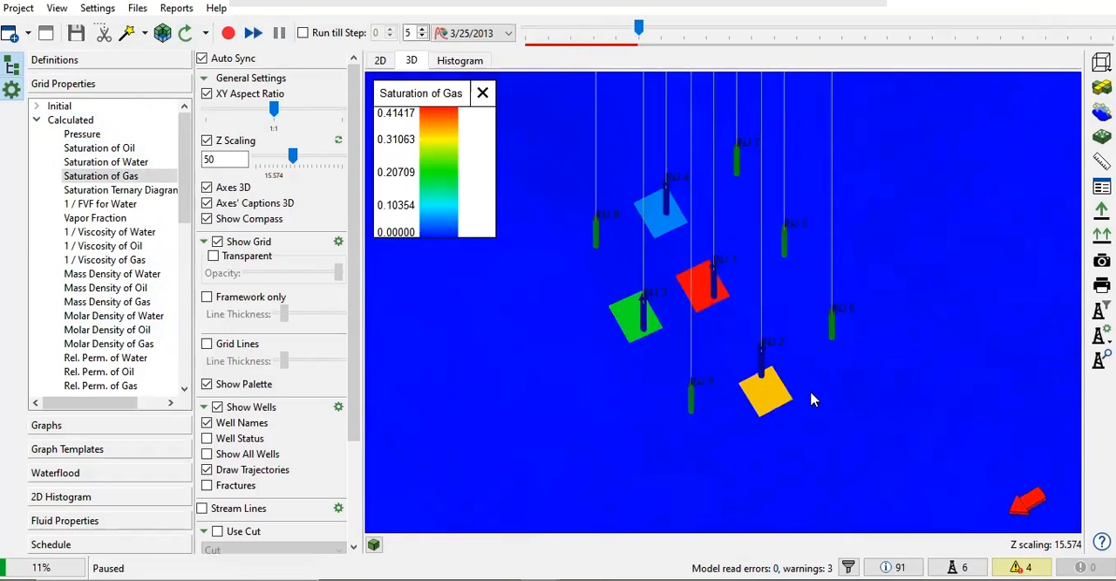
pyautogui.moveTo(723, 331); pyautogui.dragTo(727, 342)
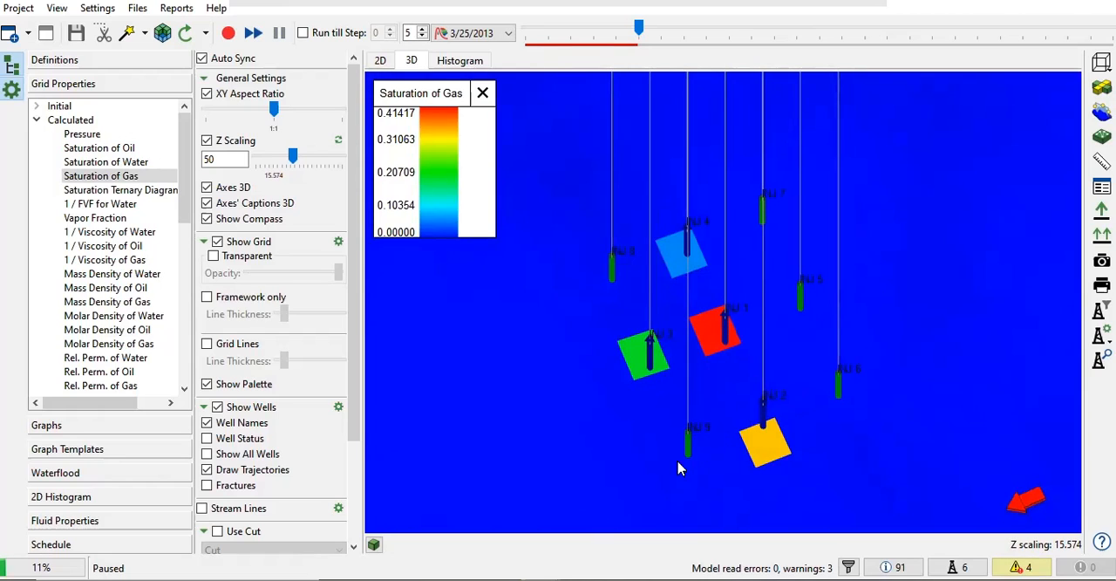
pyautogui.moveTo(722, 472); pyautogui.dragTo(768, 429)
pyautogui.scroll(-2, 472, 245)
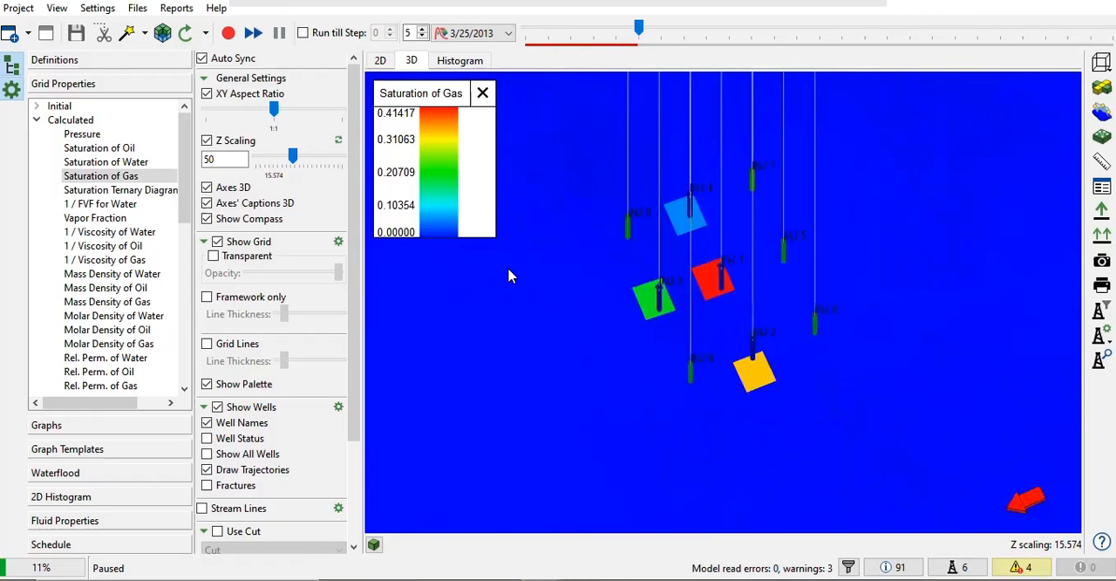
pyautogui.scroll(-2, 621, 301)
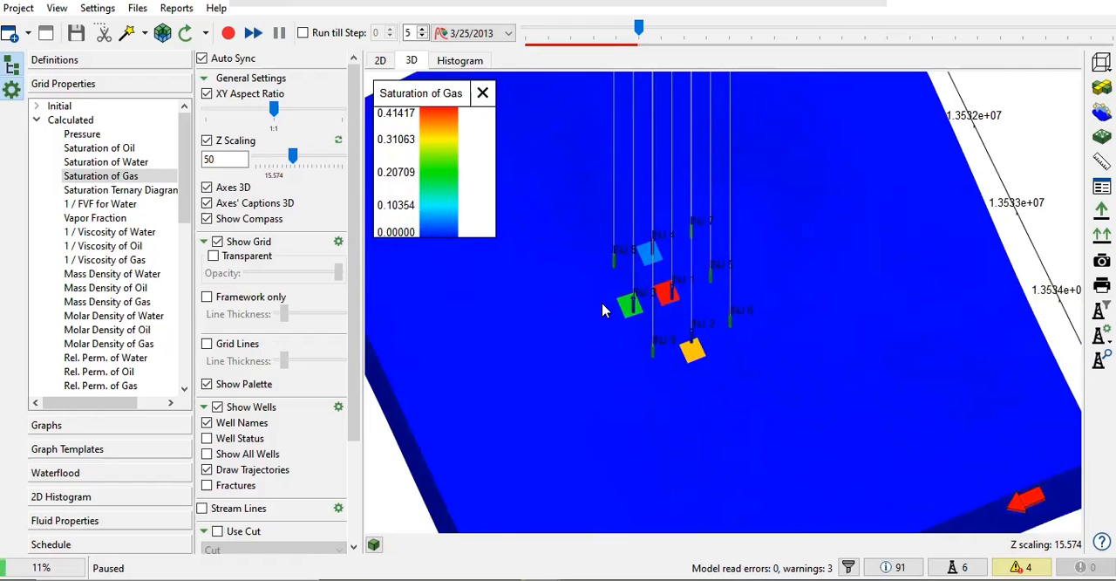
pyautogui.scroll(-2, 605, 307)
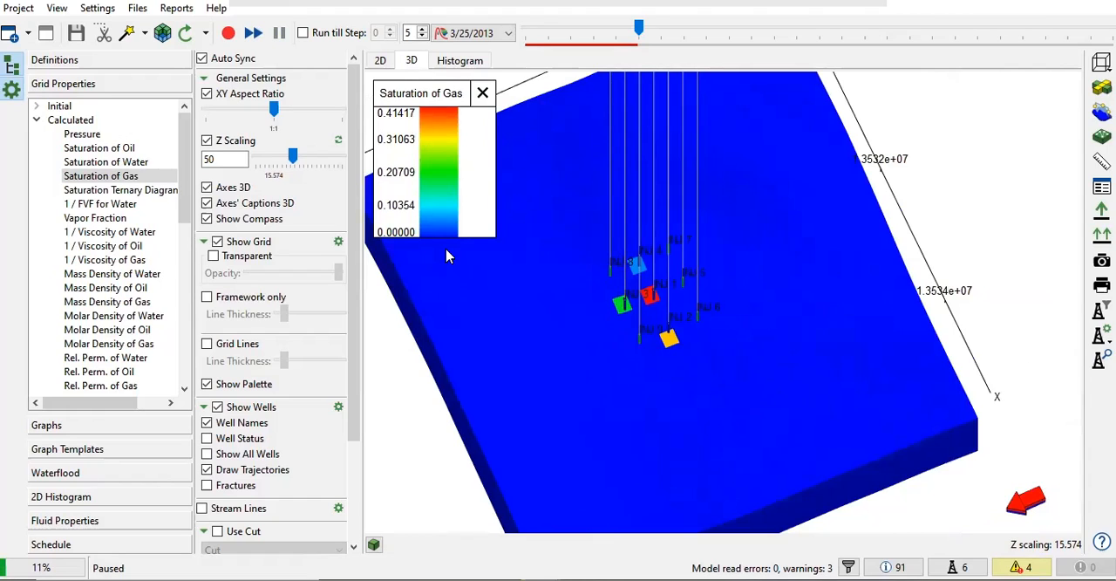
# Step: Open the model_gas_phase.data file and skim its RUNSPEC keywords
pyautogui.click(148, 11)
pyautogui.click(170, 54)
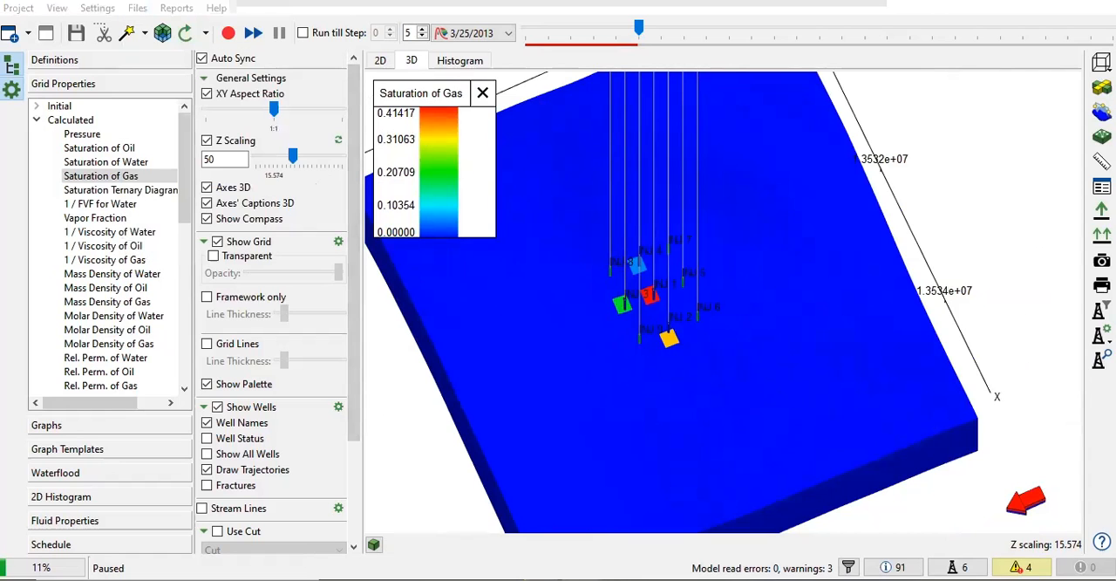
pyautogui.scroll(-5, 449, 209)
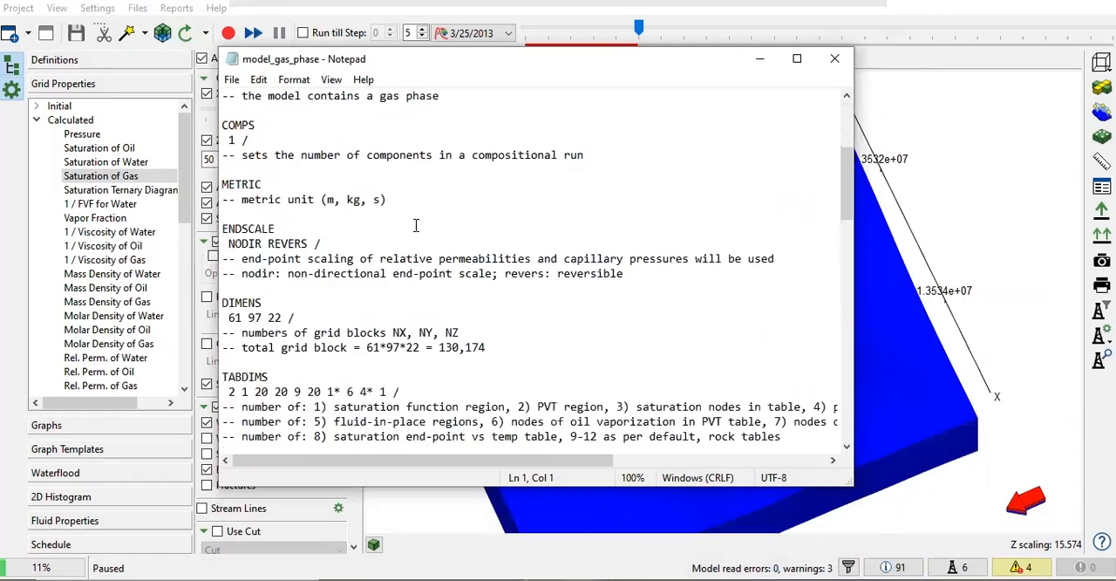
pyautogui.scroll(-20, 416, 225)
pyautogui.scroll(15, 419, 218)
pyautogui.scroll(10, 444, 184)
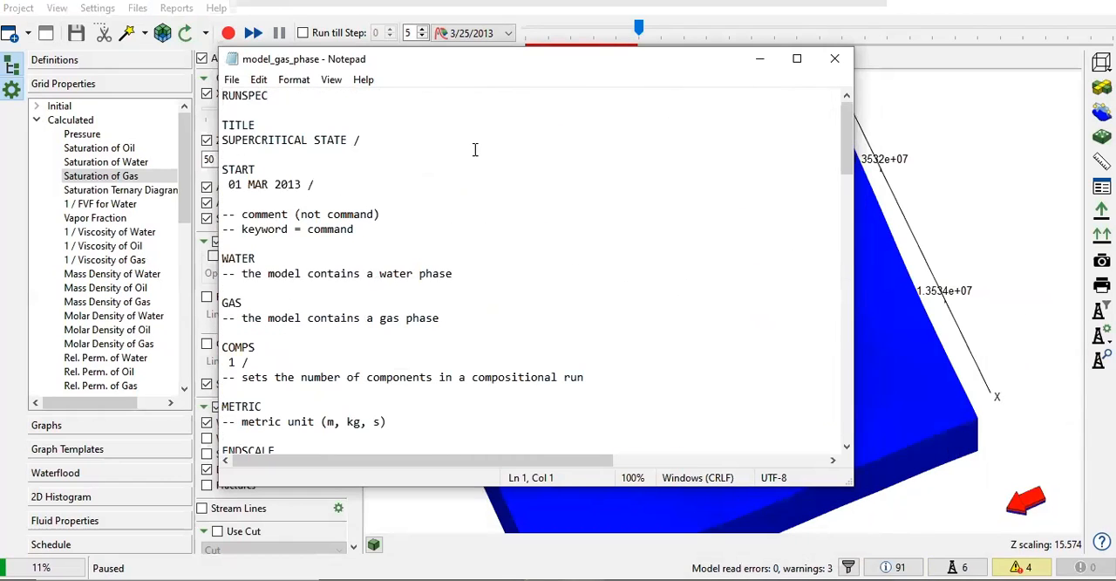
# Step: Search the main data file for RTEMP, skim its dimension keywords and close the file
pyautogui.hotkey('ctrl', 'f')
pyautogui.write('T')
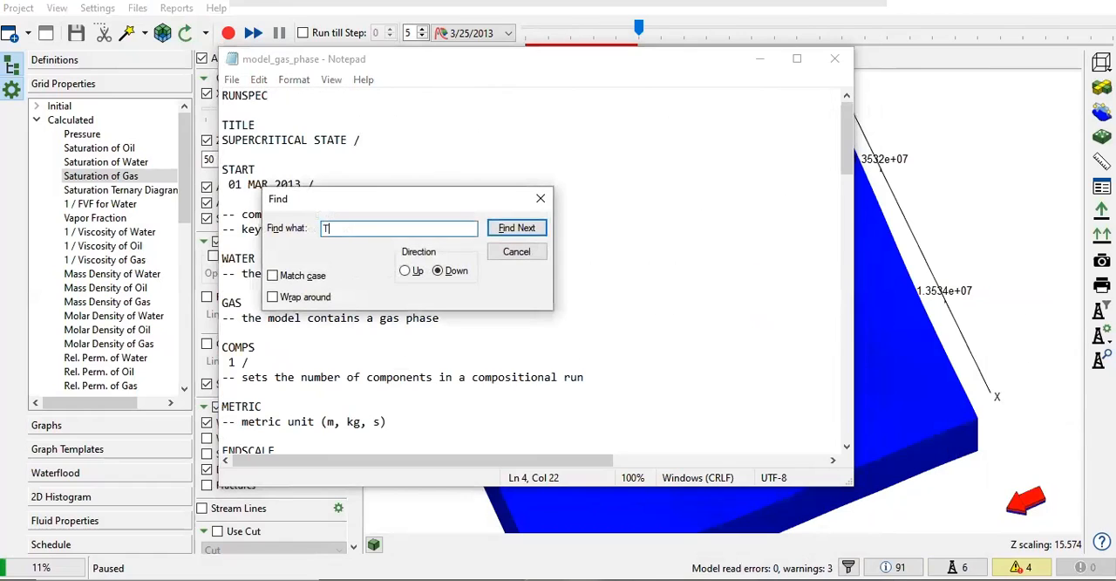
pyautogui.press('BackSpace')
pyautogui.write('RTEMP')
pyautogui.press('Return')
pyautogui.press('Return')
pyautogui.click(541, 198)
pyautogui.scroll(-20, 303, 273)
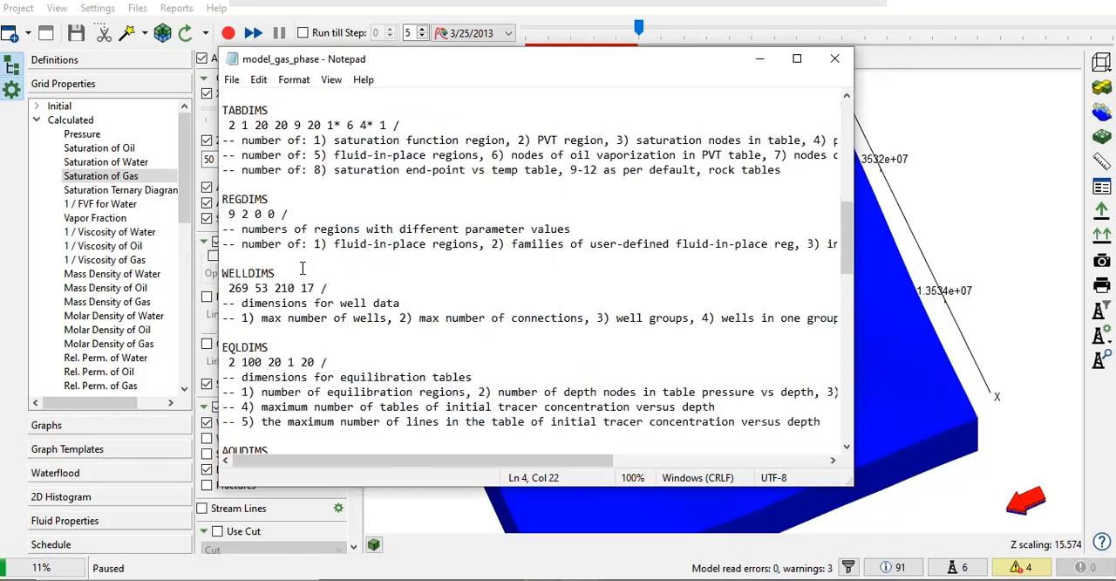
pyautogui.click(835, 58)
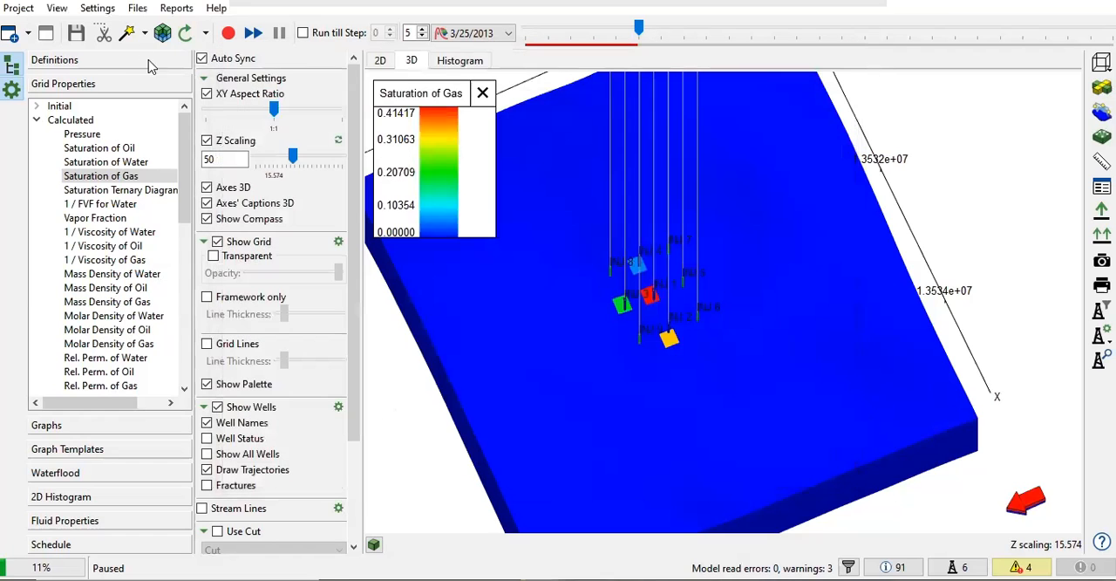
# Step: Open the SUBSURFACE_MODEL_PVT.inc file from the PROPS section and search it for RTEMP
pyautogui.click(137, 8)
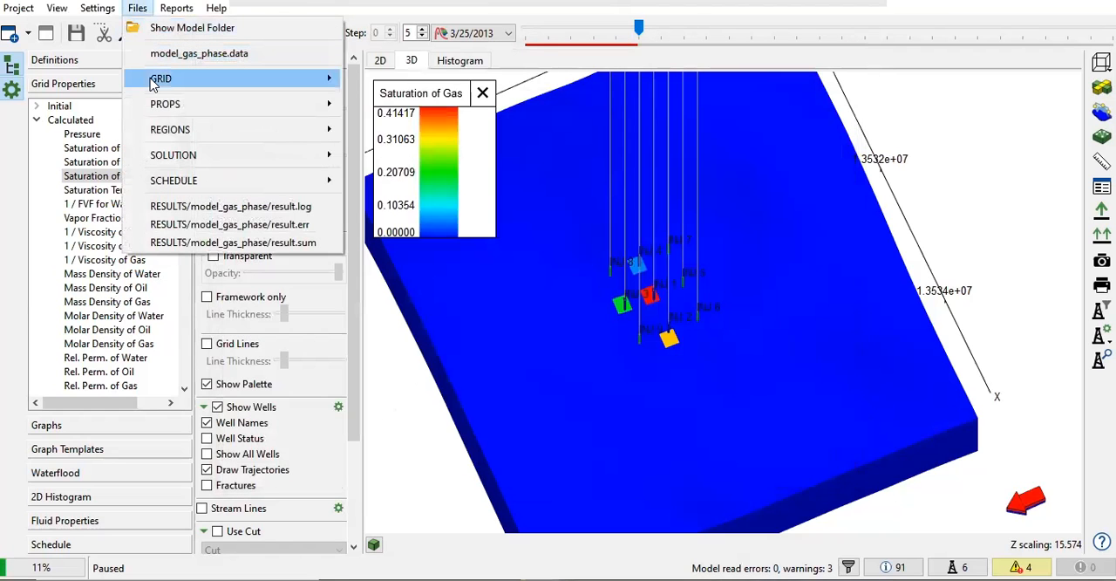
pyautogui.moveTo(154, 82)
pyautogui.moveTo(161, 105)
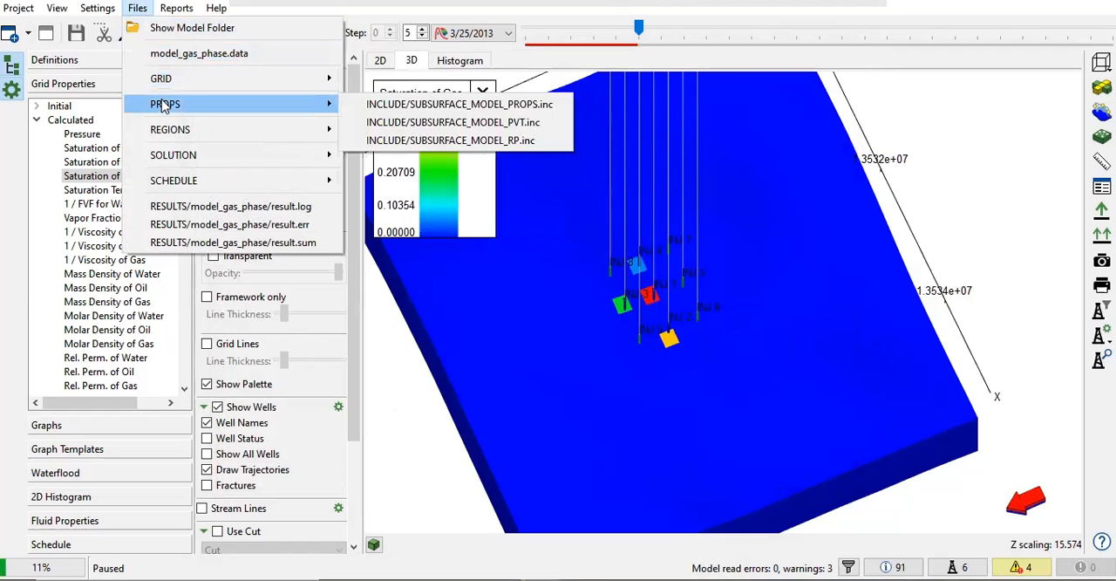
pyautogui.click(406, 130)
pyautogui.click(369, 288)
pyautogui.hotkey('ctrl', 'f')
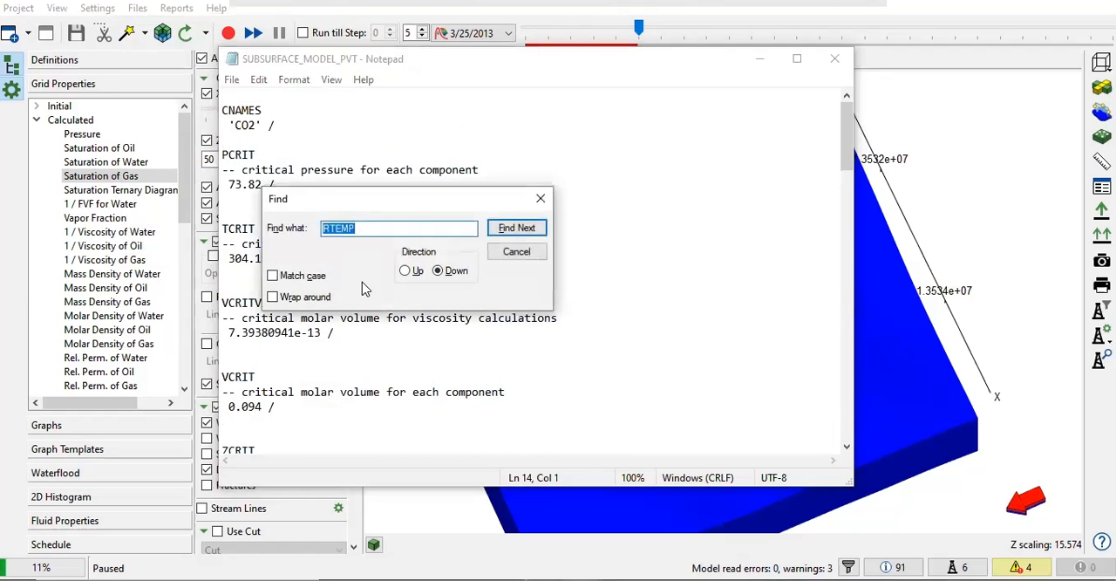
pyautogui.press('Return')
pyautogui.press('Return')
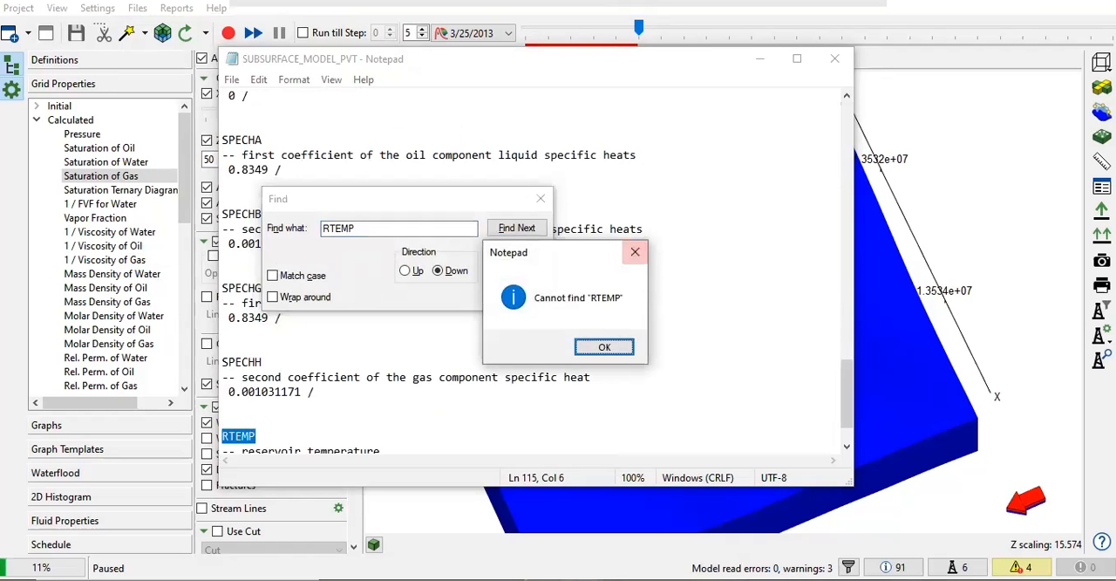
pyautogui.click(635, 252)
pyautogui.click(540, 199)
# Step: Enlarge the text, highlight the RTEMP reservoir temperature entry, and close the PVT file
pyautogui.scroll(-1, 307, 341)
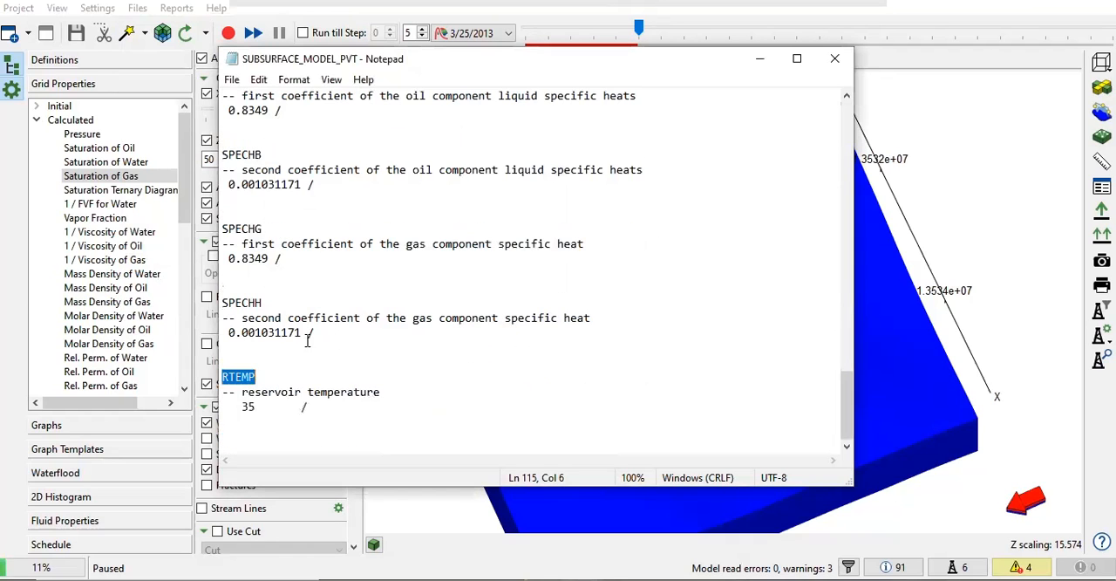
pyautogui.keyDown('ctrl'); pyautogui.scroll(3, 322, 410); pyautogui.keyUp('ctrl')
pyautogui.moveTo(342, 401); pyautogui.dragTo(231, 364)
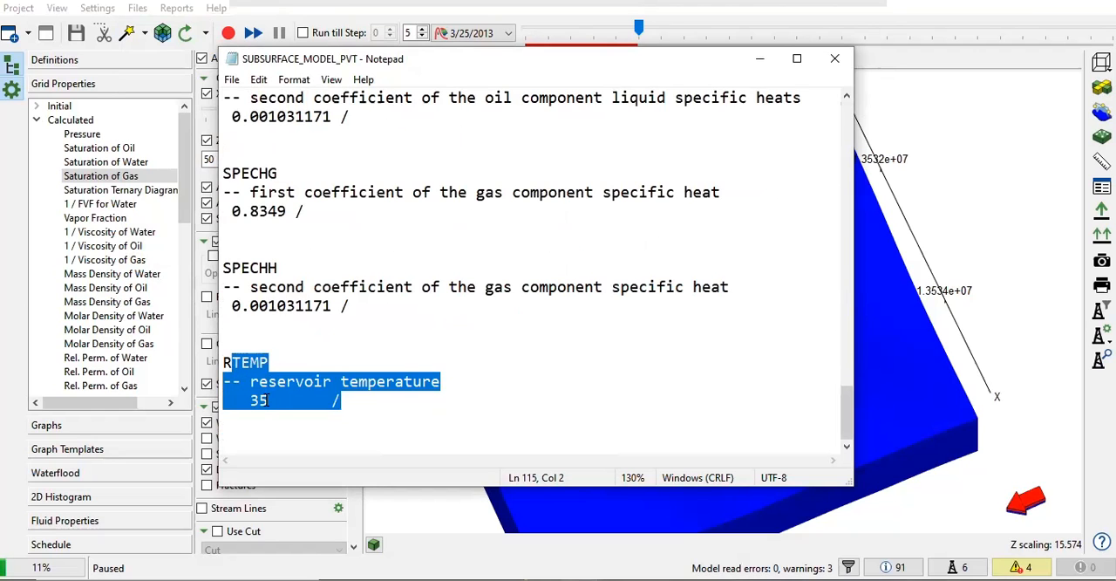
pyautogui.click(835, 59)
# Step: Display the calculated Pressure property and view its distribution around the injectors on the whole 3D model
pyautogui.click(88, 148)
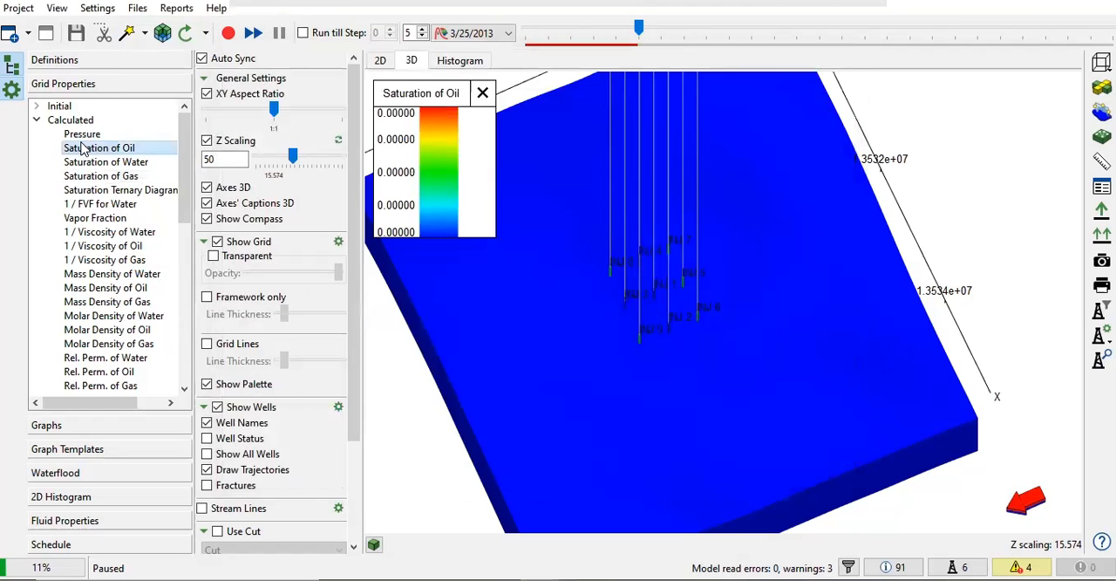
pyautogui.click(96, 134)
pyautogui.scroll(-5, 639, 342)
pyautogui.moveTo(614, 384); pyautogui.dragTo(567, 370)
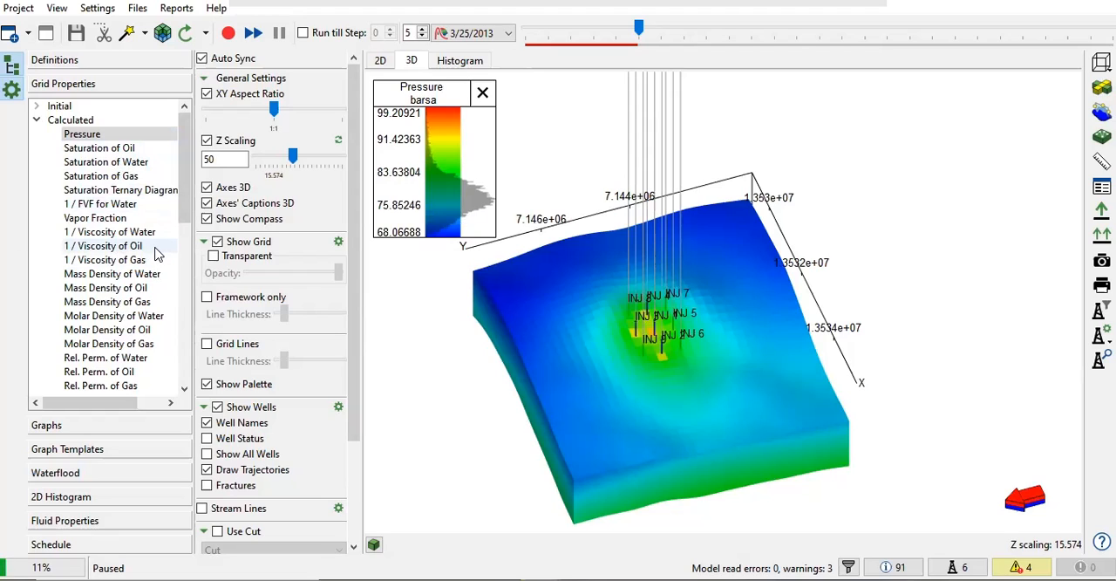
# Step: Switch the 3D model back to Saturation of Gas and resume the paused simulation
pyautogui.click(125, 178)
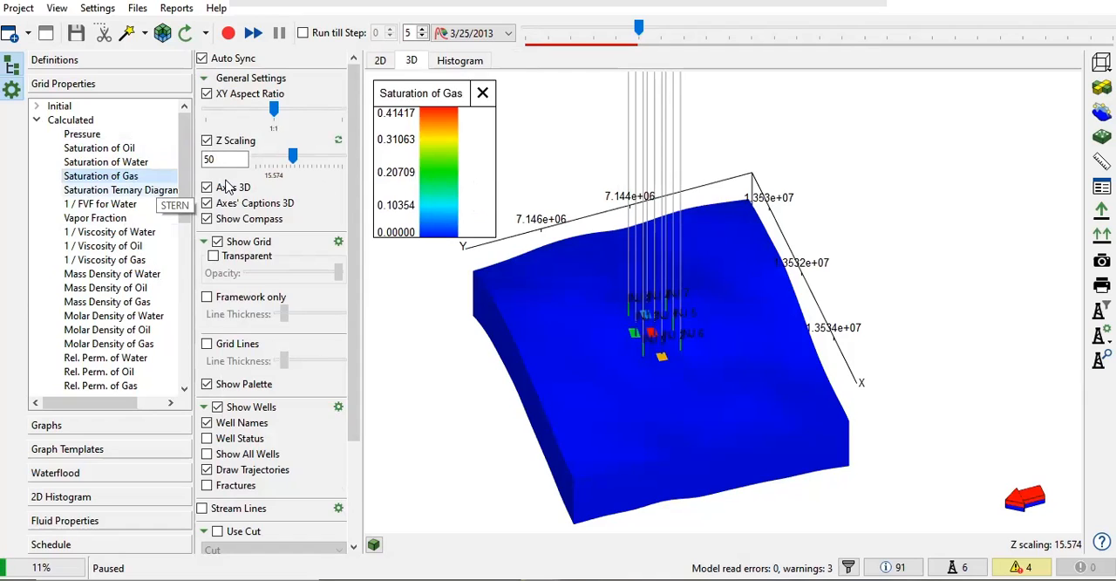
pyautogui.moveTo(489, 227); pyautogui.dragTo(634, 280)
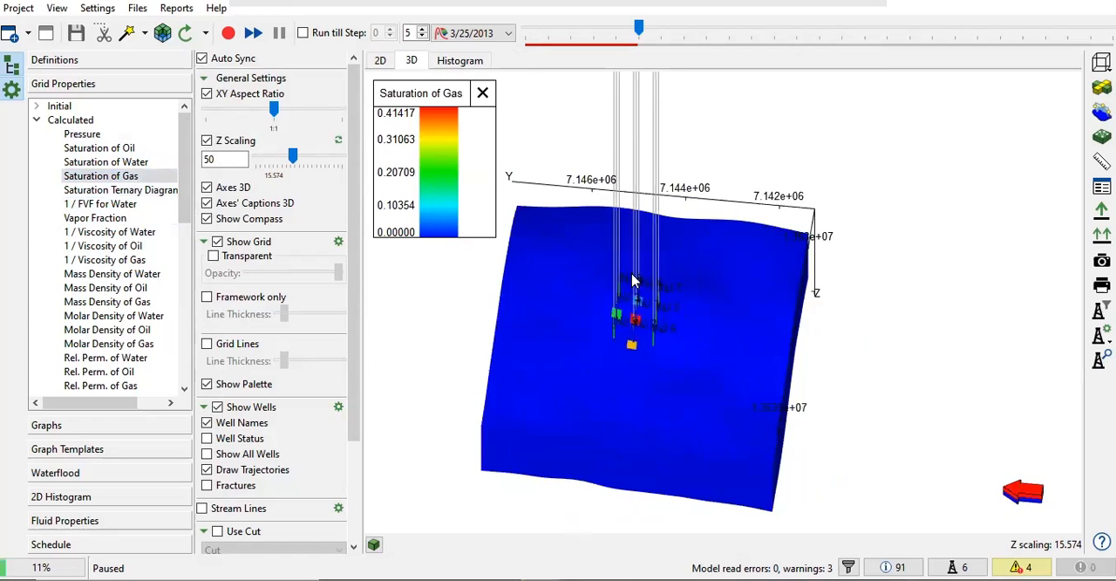
pyautogui.click(228, 32)
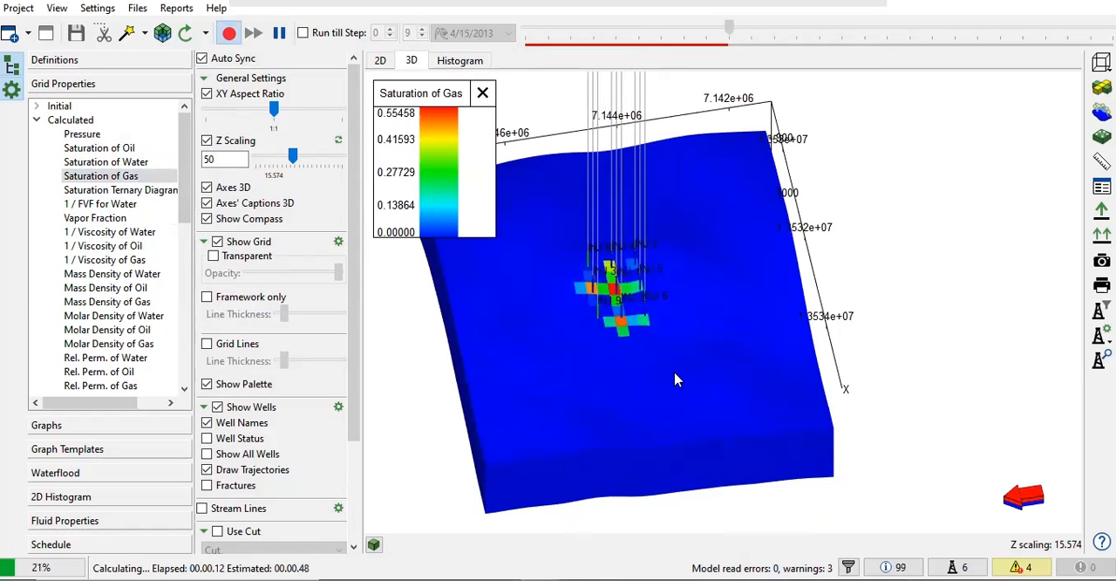
# Step: Compare Saturation of Oil with Saturation of Gas during the run, and examine the gas plume around injectors INJ 1 to INJ 9 through the final step
pyautogui.click(98, 147)
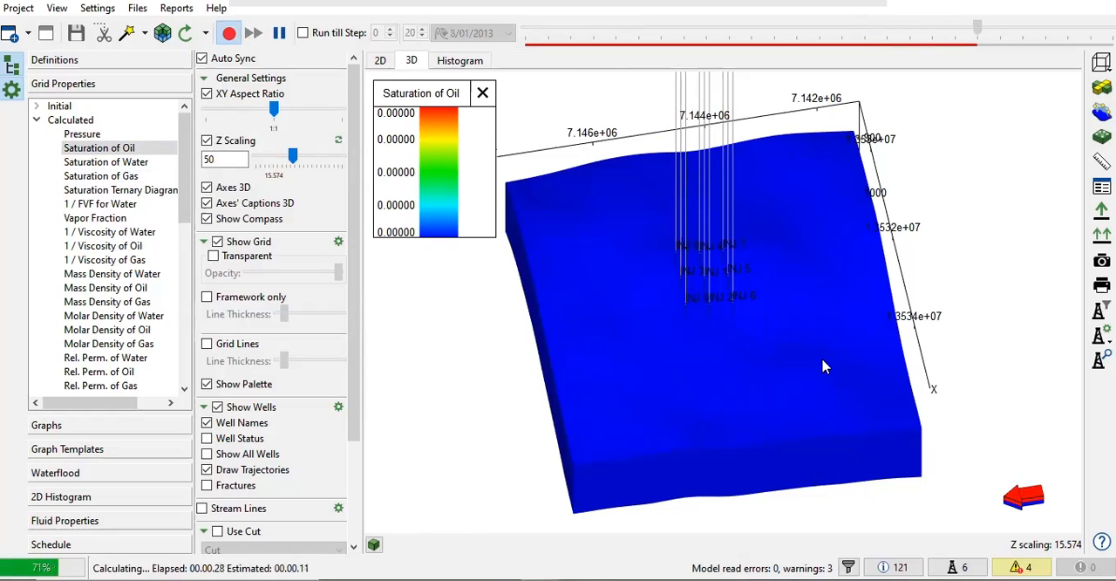
pyautogui.click(98, 177)
pyautogui.moveTo(750, 369); pyautogui.dragTo(808, 414)
pyautogui.scroll(5, 757, 368)
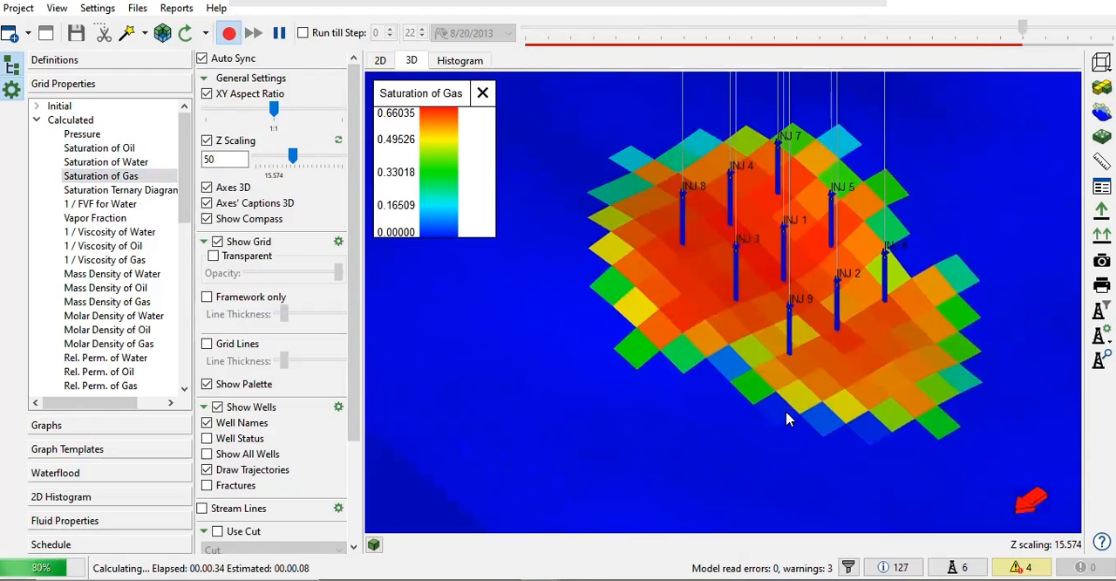
pyautogui.scroll(-5, 785, 414)
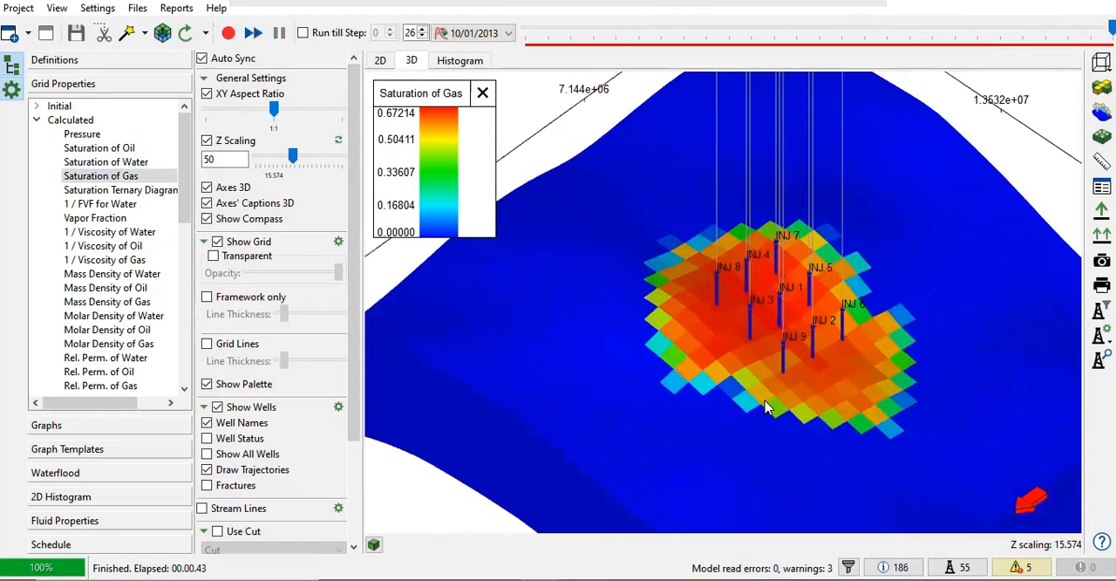
pyautogui.moveTo(781, 405); pyautogui.dragTo(711, 362)
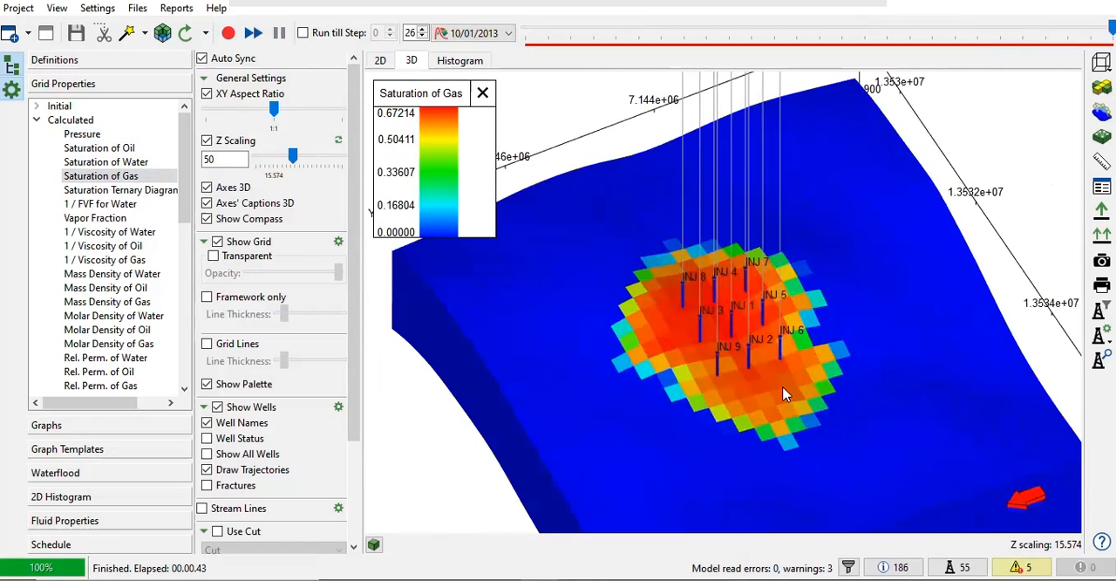
pyautogui.scroll(5, 753, 394)
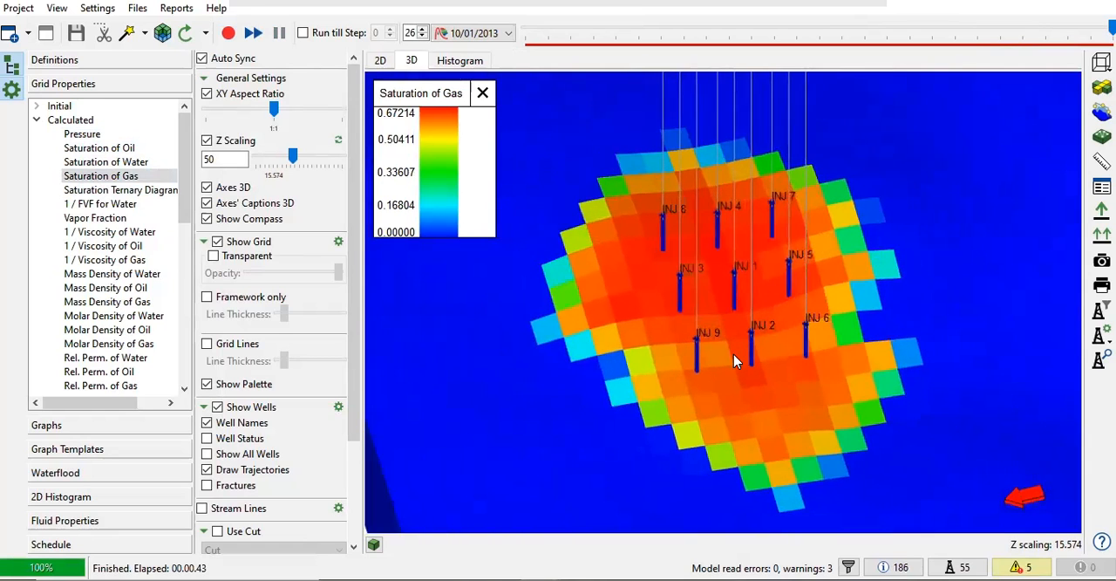
pyautogui.scroll(-3, 733, 354)
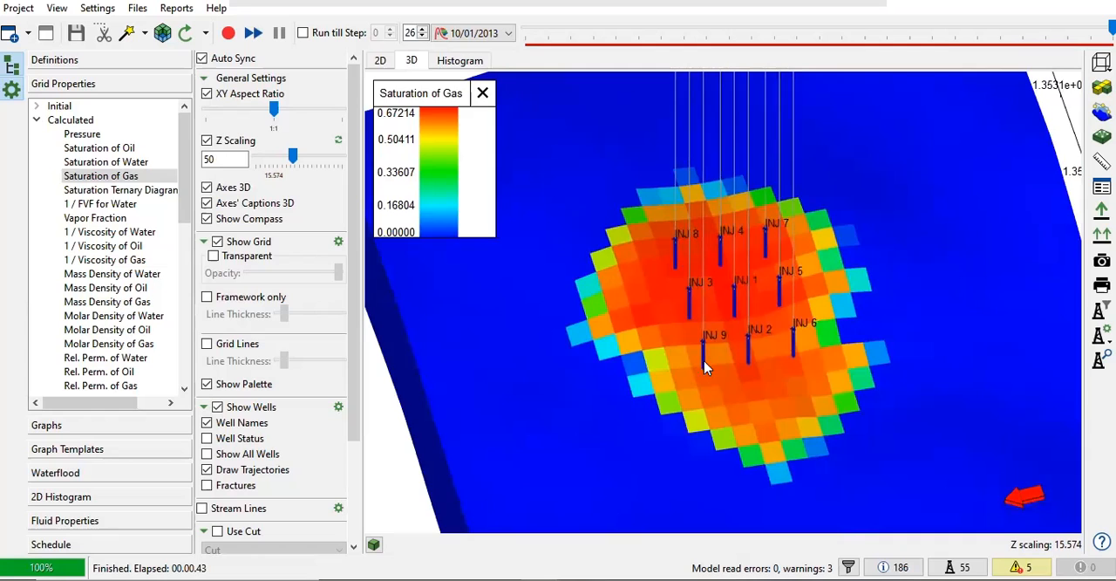
pyautogui.scroll(-5, 692, 365)
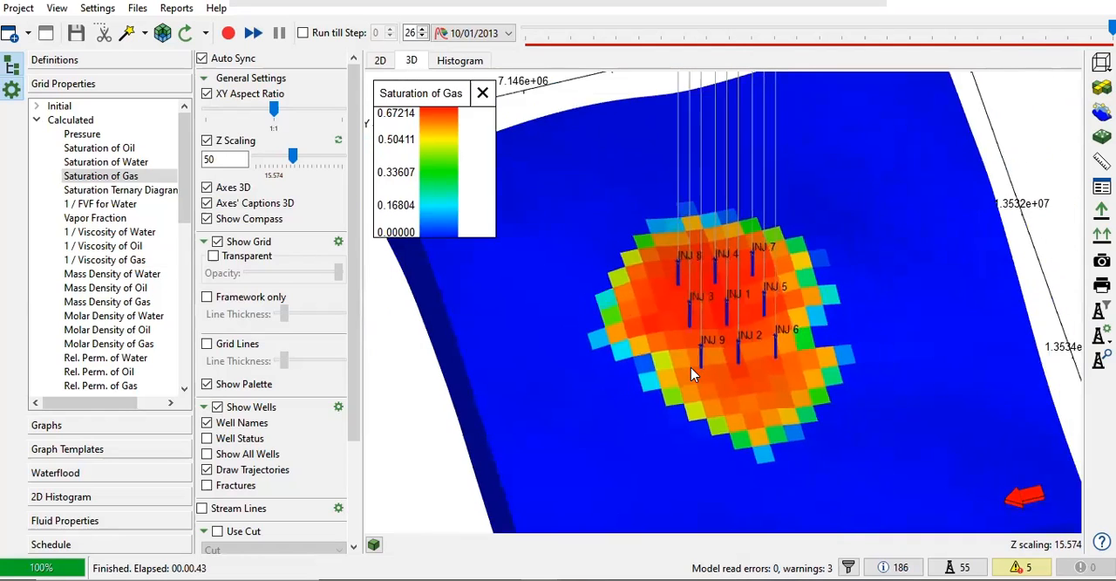
pyautogui.moveTo(609, 503); pyautogui.dragTo(610, 425)
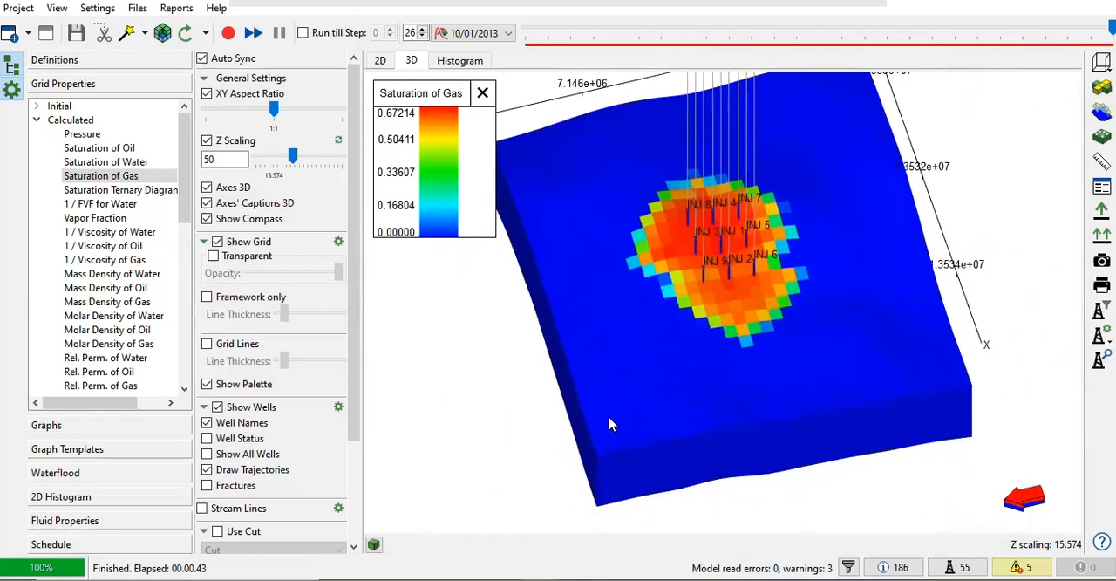
# Step: Select grid block [31, 48, 1] between injectors INJ 3 and INJ 9 and show it in PVT Designer
pyautogui.moveTo(668, 349); pyautogui.dragTo(773, 301)
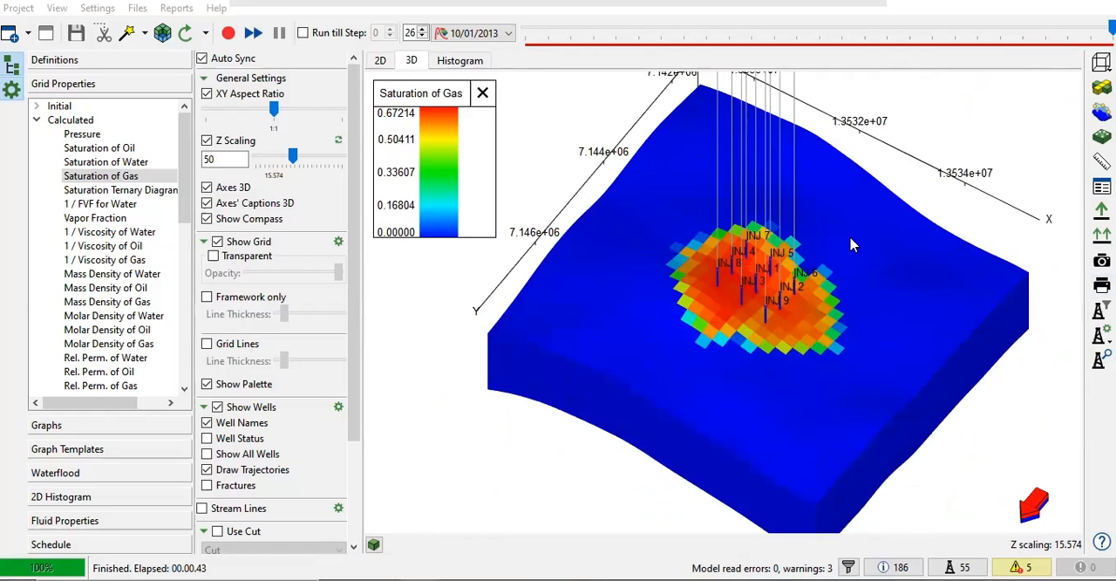
pyautogui.moveTo(940, 194); pyautogui.dragTo(875, 227)
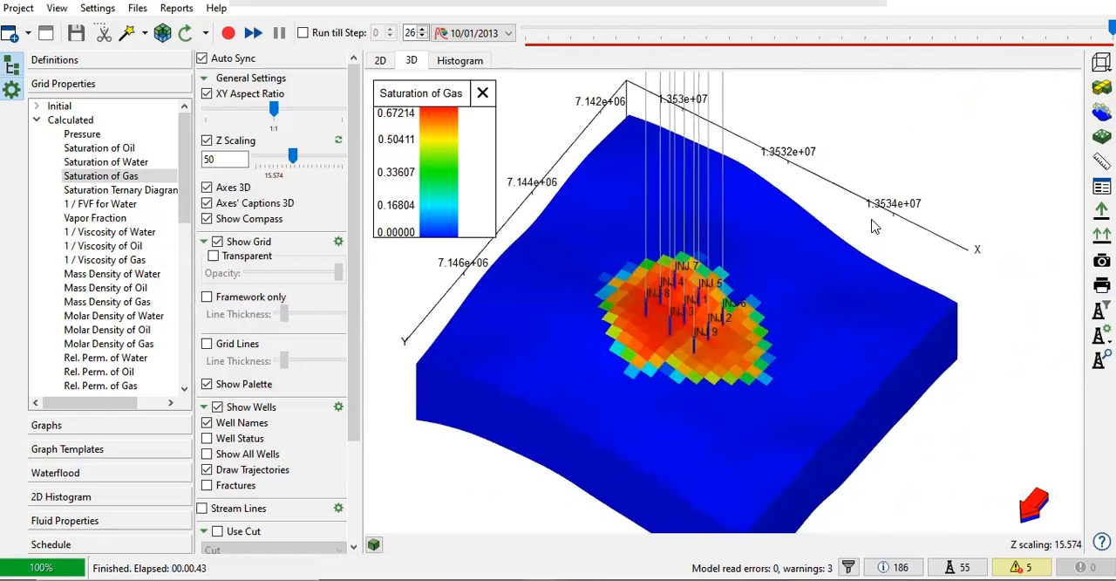
pyautogui.scroll(5, 771, 308)
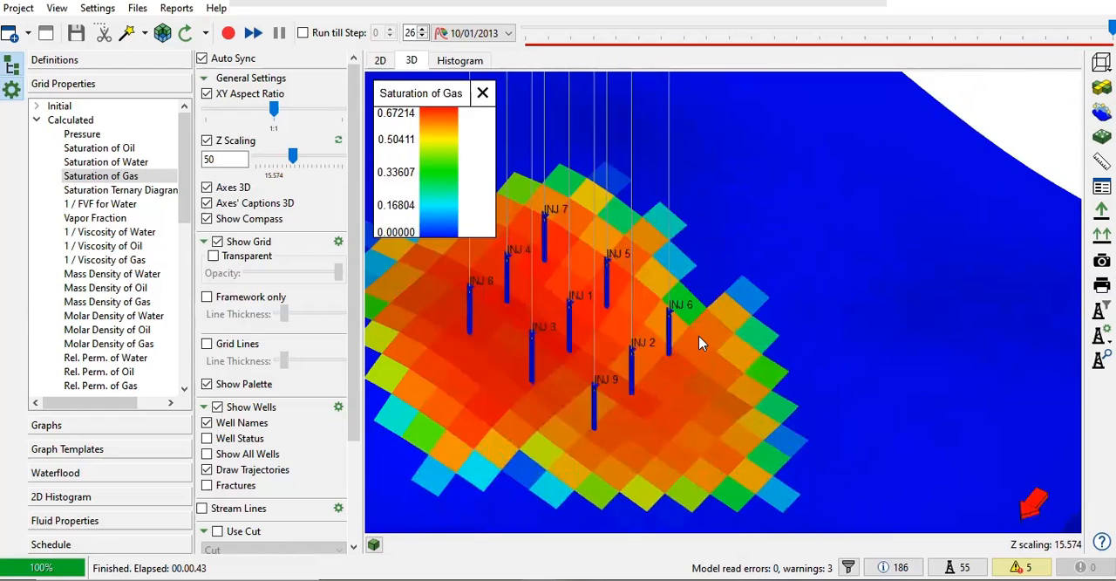
pyautogui.scroll(5, 745, 298)
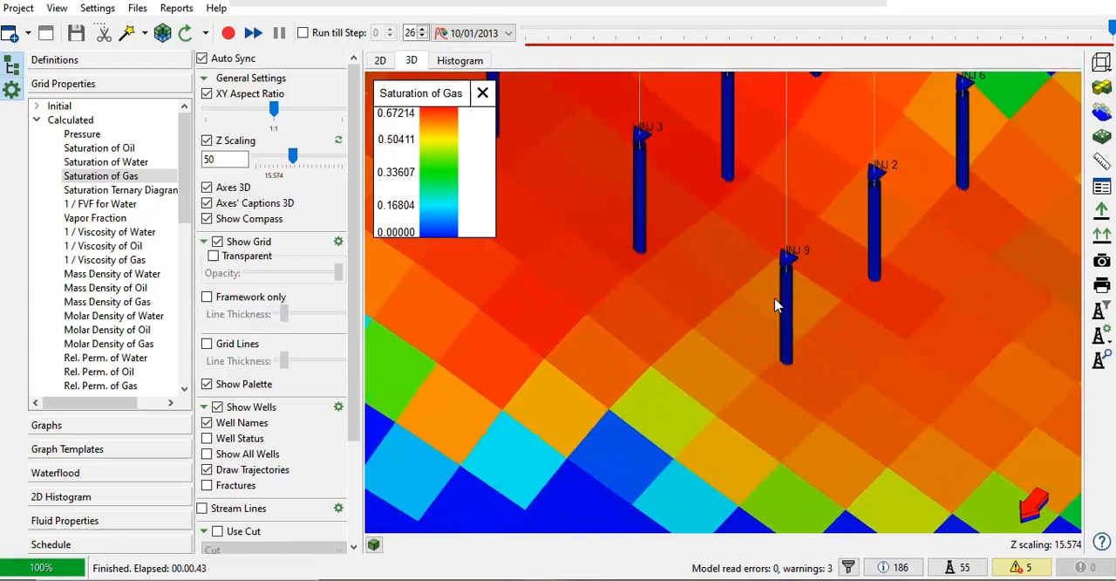
pyautogui.click(685, 295)
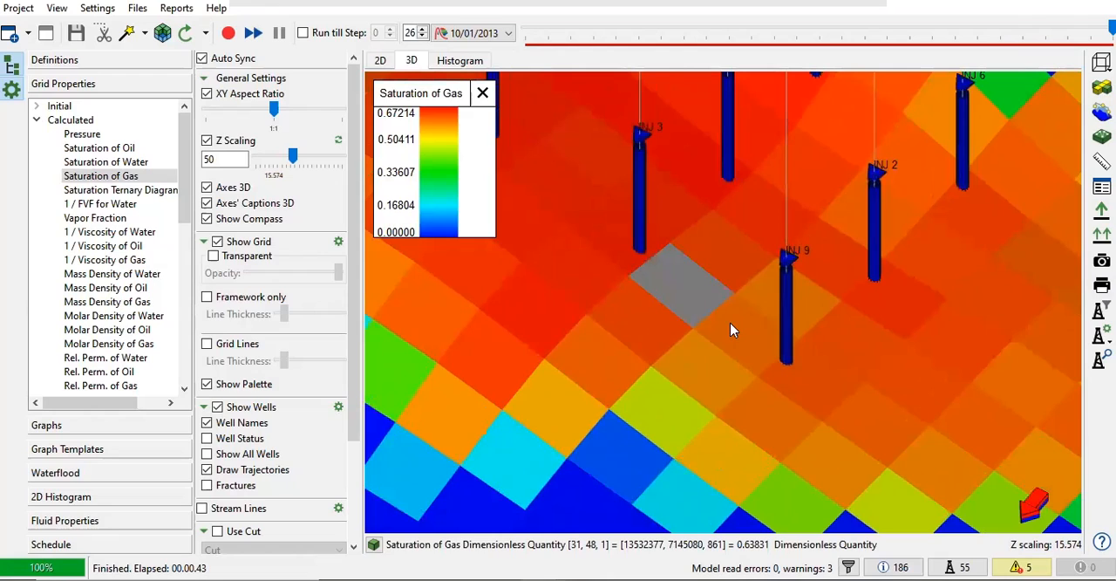
pyautogui.rightClick(710, 297)
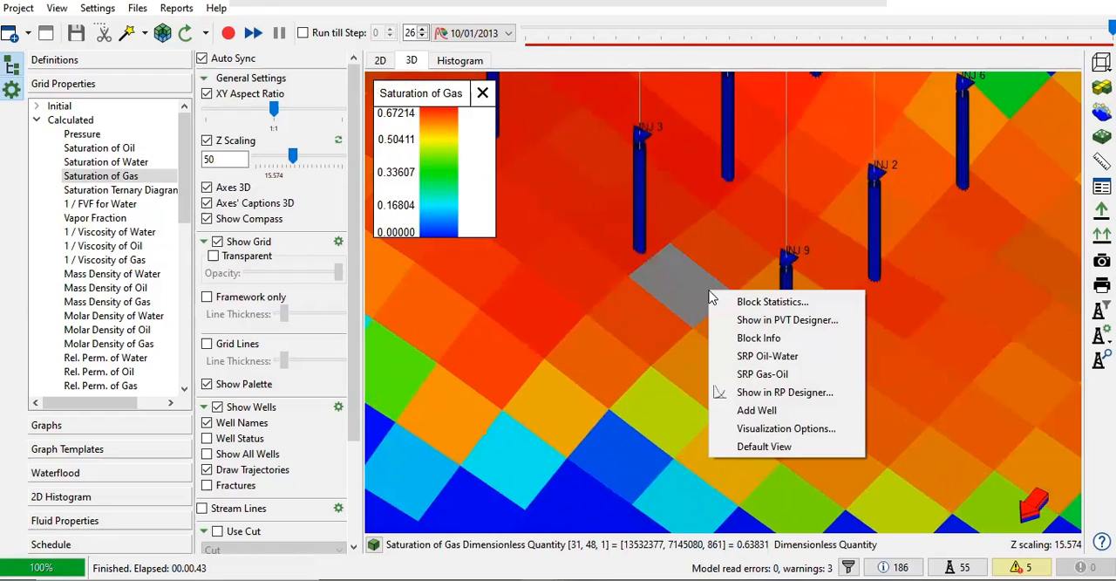
pyautogui.click(769, 321)
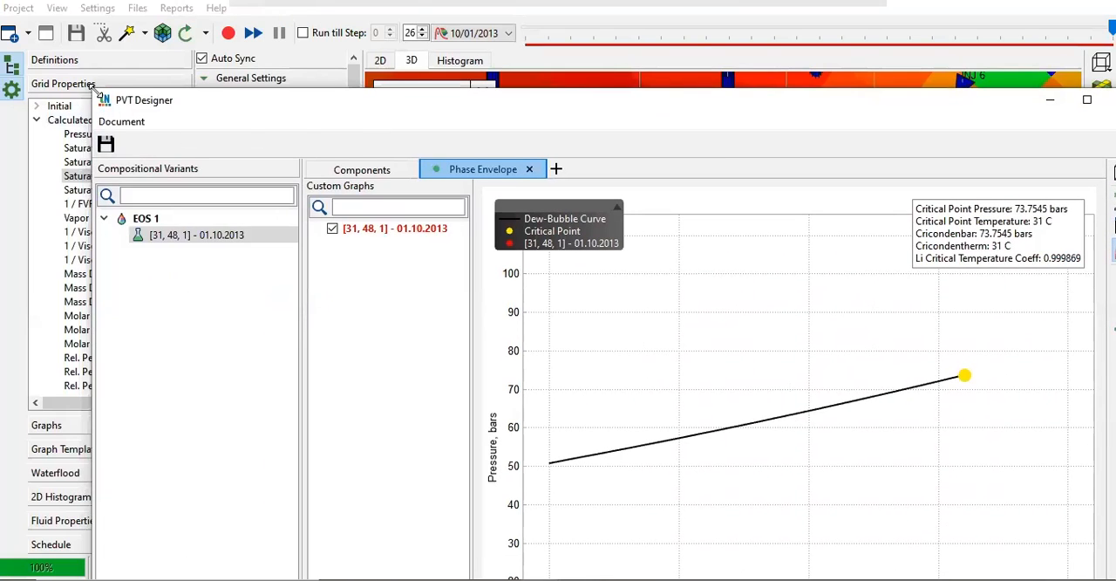
# Step: Reposition and resize the PVT Designer window to fit the whole phase envelope plot, checking the selected block in the 3D model behind it
pyautogui.moveTo(175, 99); pyautogui.dragTo(179, 43)
pyautogui.moveTo(811, 306); pyautogui.dragTo(1011, 307)
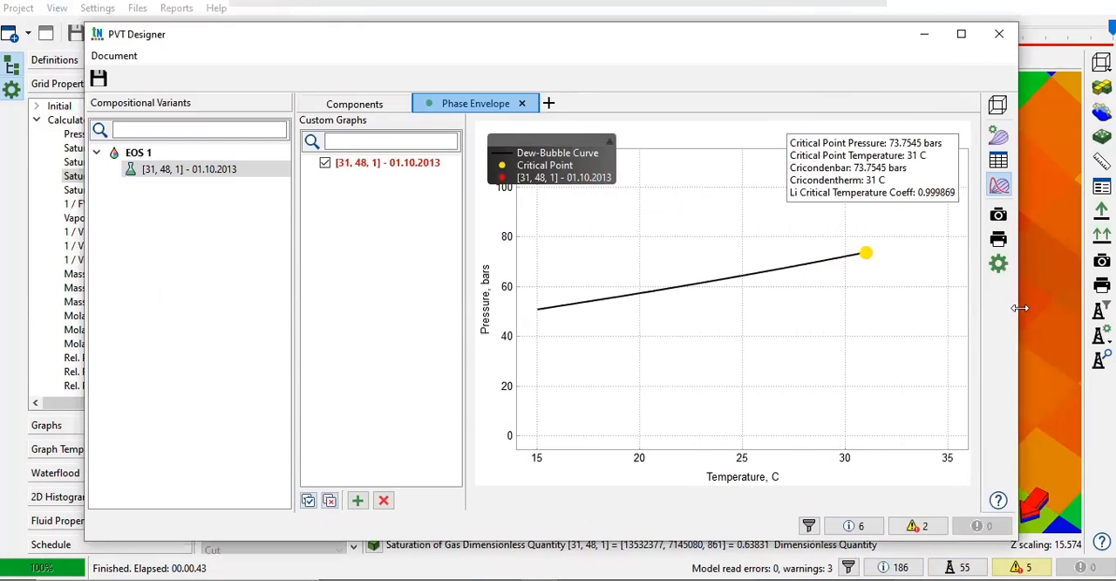
pyautogui.moveTo(702, 37); pyautogui.dragTo(716, 388)
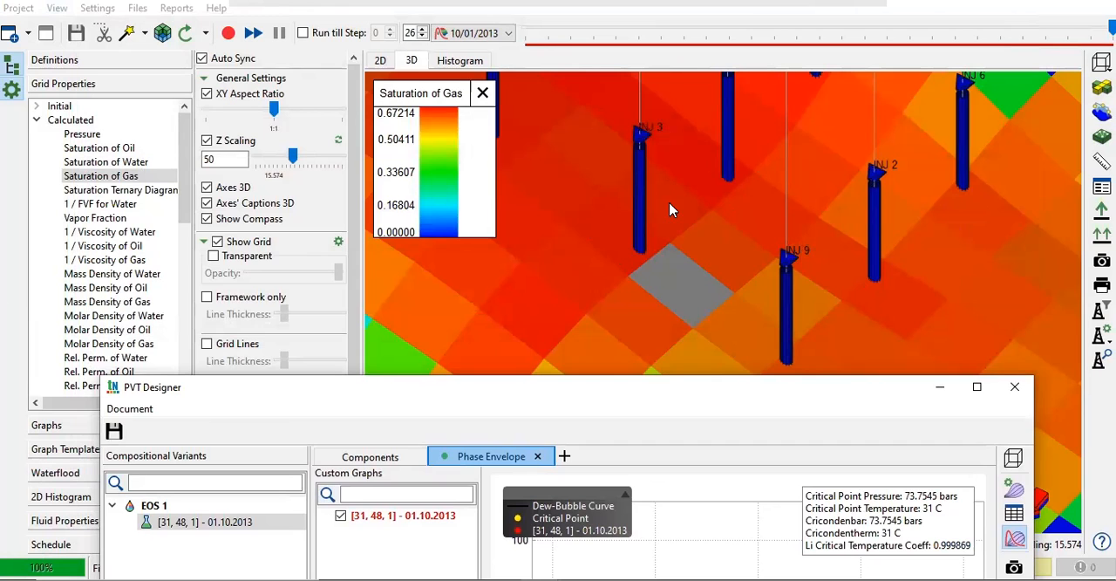
pyautogui.moveTo(728, 394); pyautogui.dragTo(677, 57)
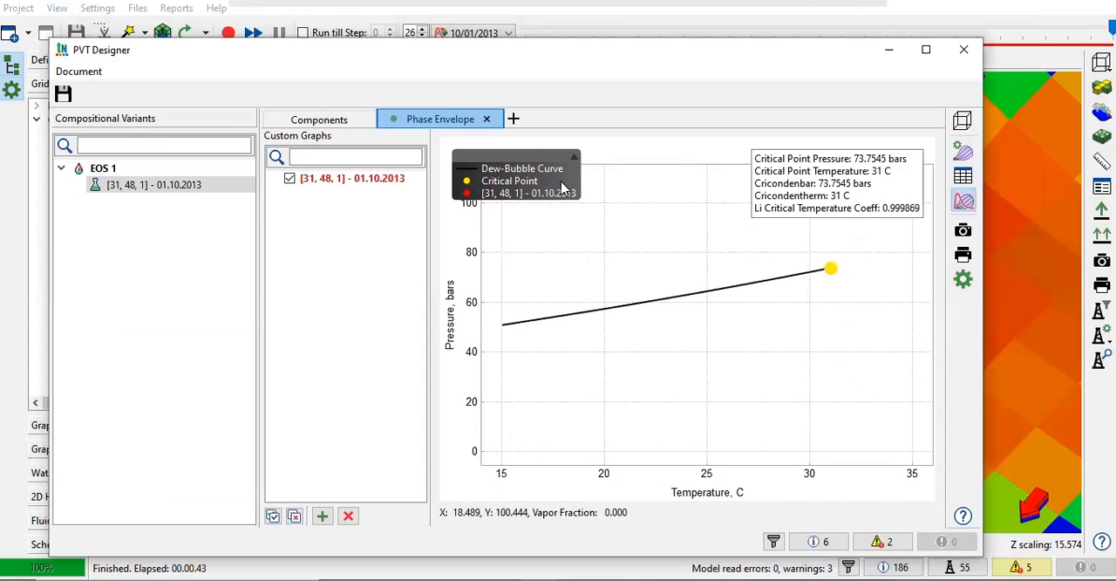
# Step: Compare the critical point with block [31, 48, 1] on the phase envelope, widening the plot and moving the critical-values box clear of the block's point
pyautogui.moveTo(831, 274)
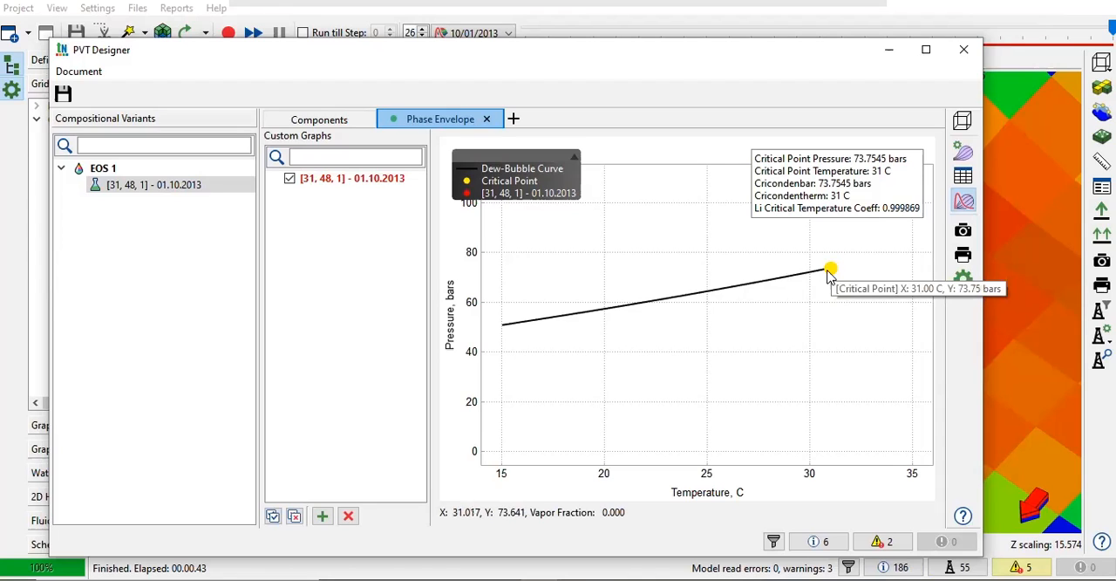
pyautogui.scroll(-2, 827, 271)
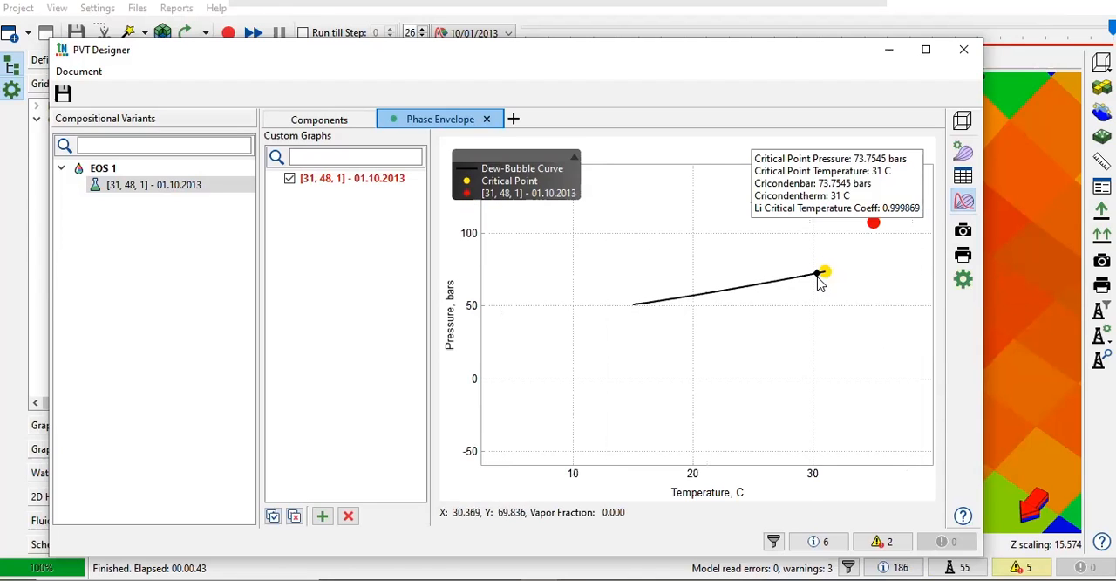
pyautogui.moveTo(983, 253); pyautogui.dragTo(1067, 253)
pyautogui.moveTo(929, 178); pyautogui.dragTo(675, 197)
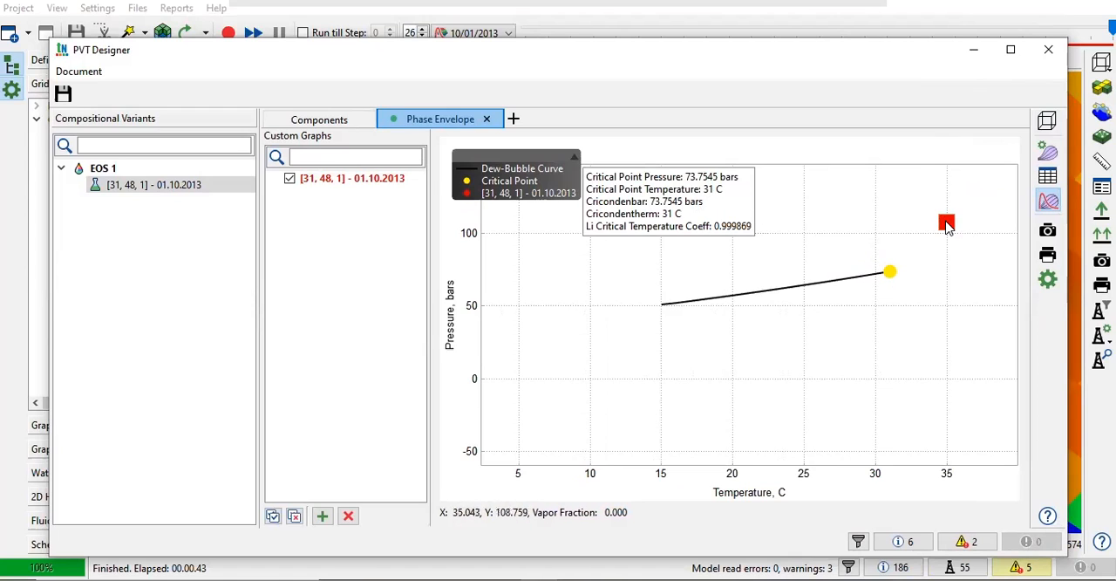
pyautogui.moveTo(947, 224)
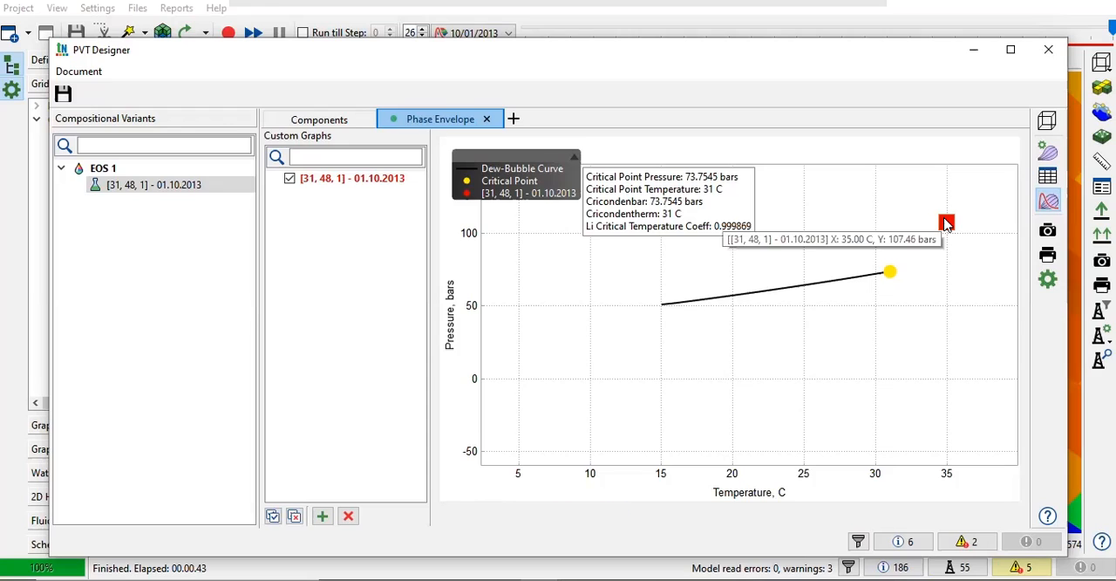
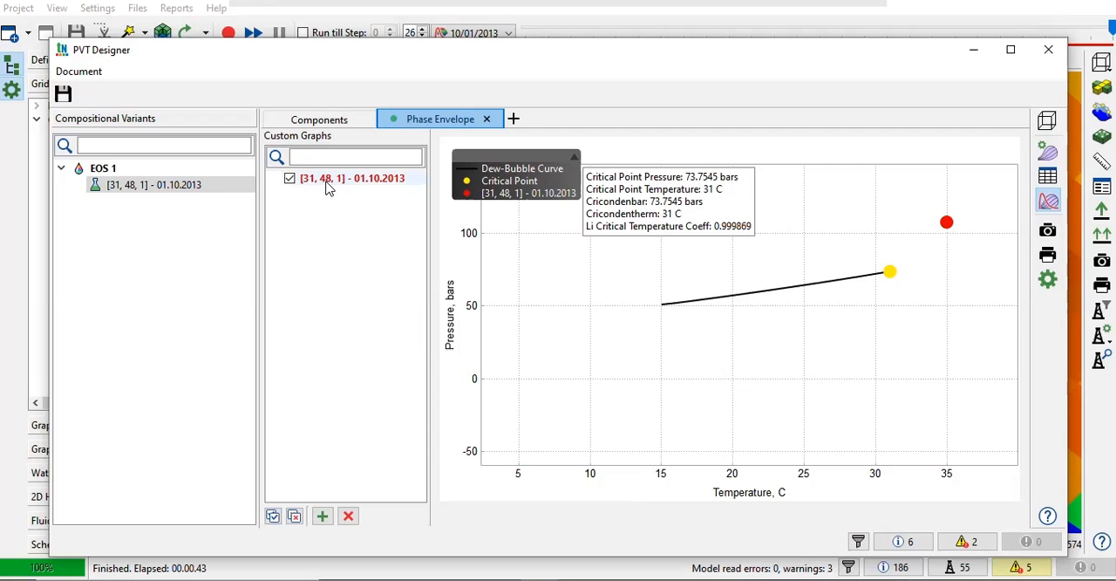
# Step: Close PVT Designer and examine the Saturation of Gas plume around all nine injectors in the 3D model
pyautogui.click(1049, 48)
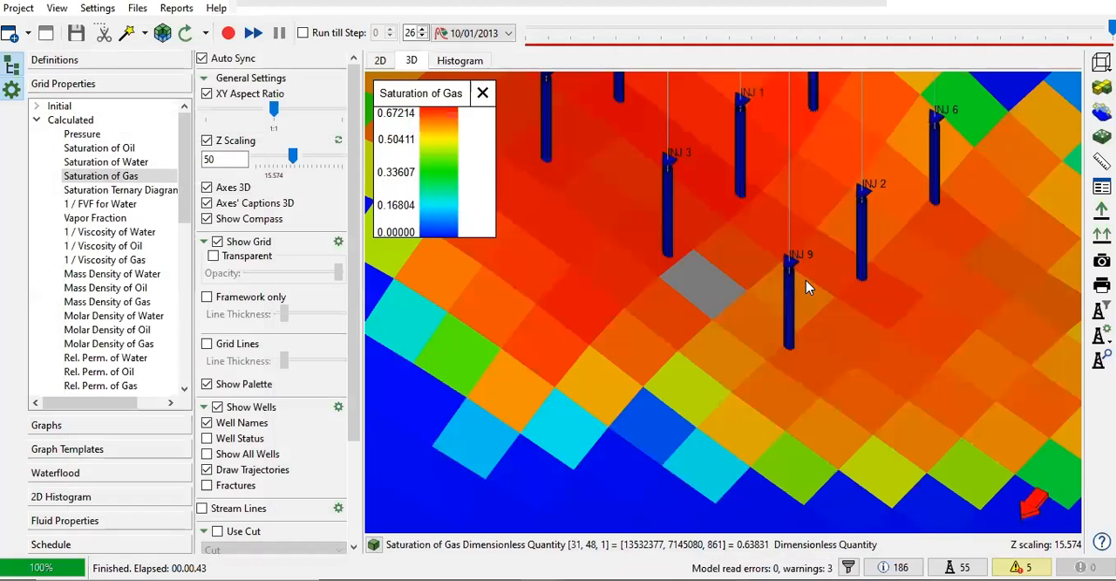
pyautogui.scroll(-4, 715, 330)
pyautogui.moveTo(730, 312); pyautogui.dragTo(889, 274)
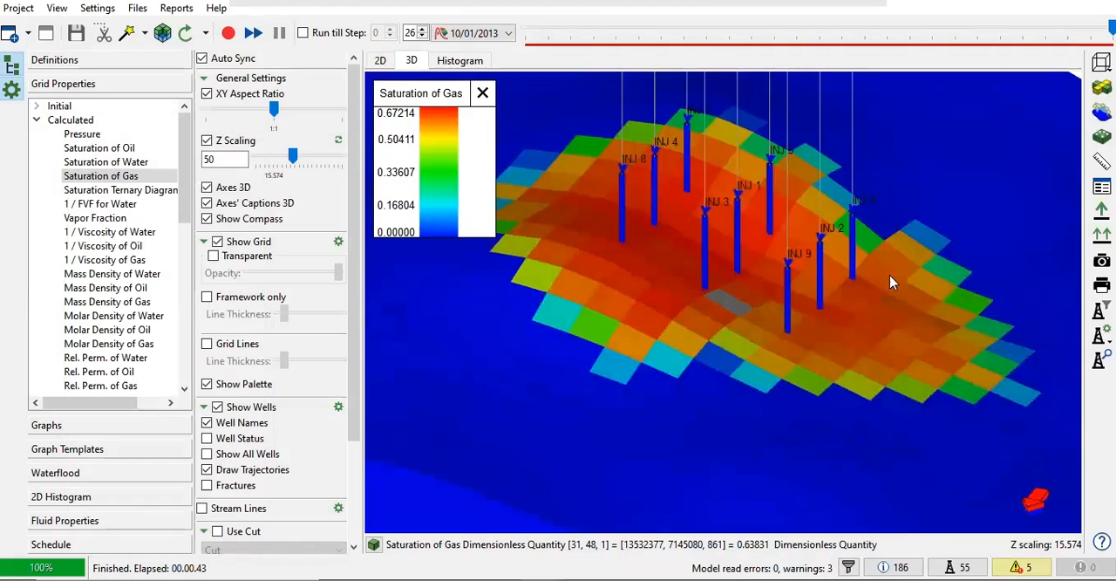
pyautogui.moveTo(903, 344); pyautogui.dragTo(589, 270)
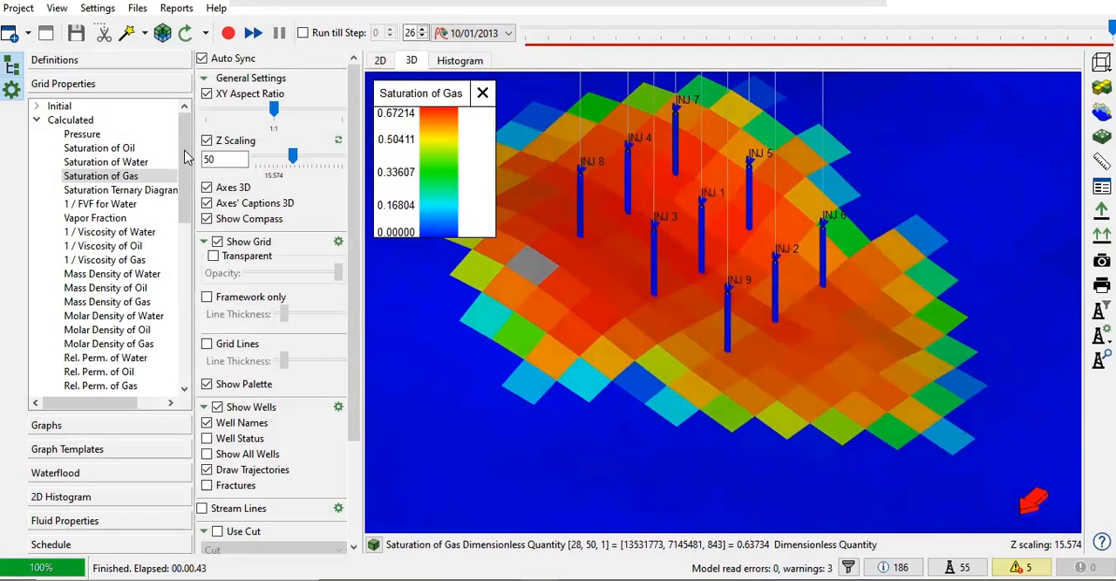
# Step: Display calculated Pressure on the 3D grid and examine how it changes around the injectors from the first time step to 10/01/2013
pyautogui.click(82, 133)
pyautogui.scroll(-3, 667, 323)
pyautogui.scroll(-1, 670, 327)
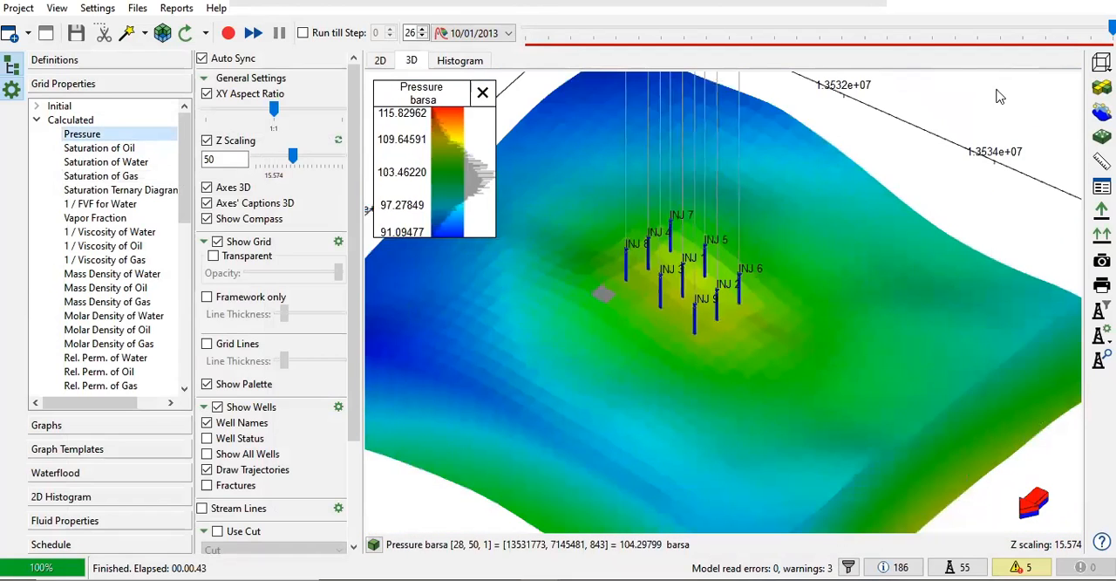
pyautogui.moveTo(1112, 28); pyautogui.dragTo(620, 56)
pyautogui.moveTo(702, 354); pyautogui.dragTo(761, 269)
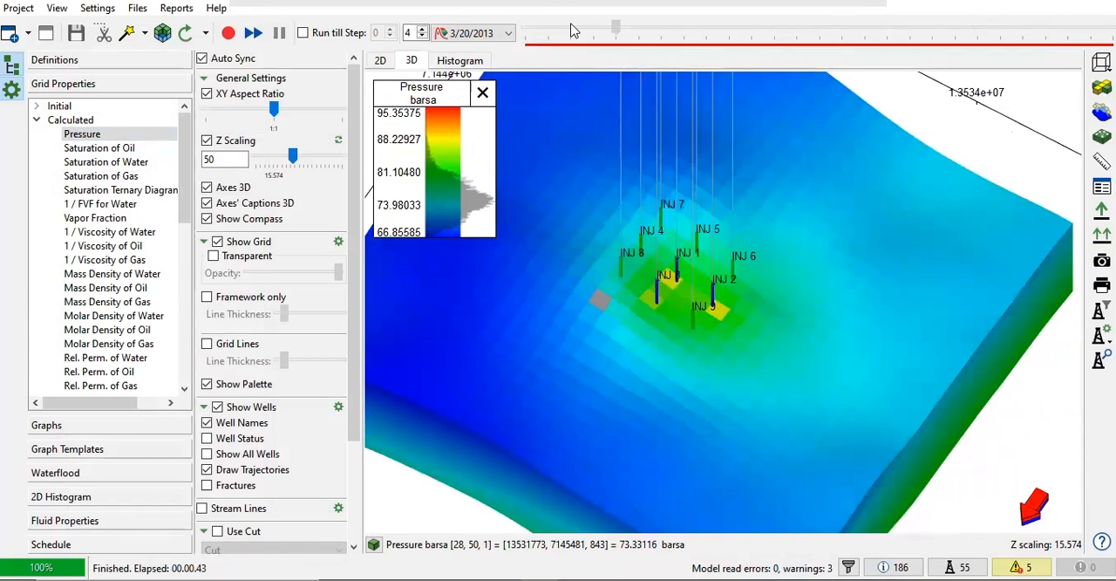
pyautogui.click(571, 31)
pyautogui.moveTo(525, 29); pyautogui.dragTo(1112, 44)
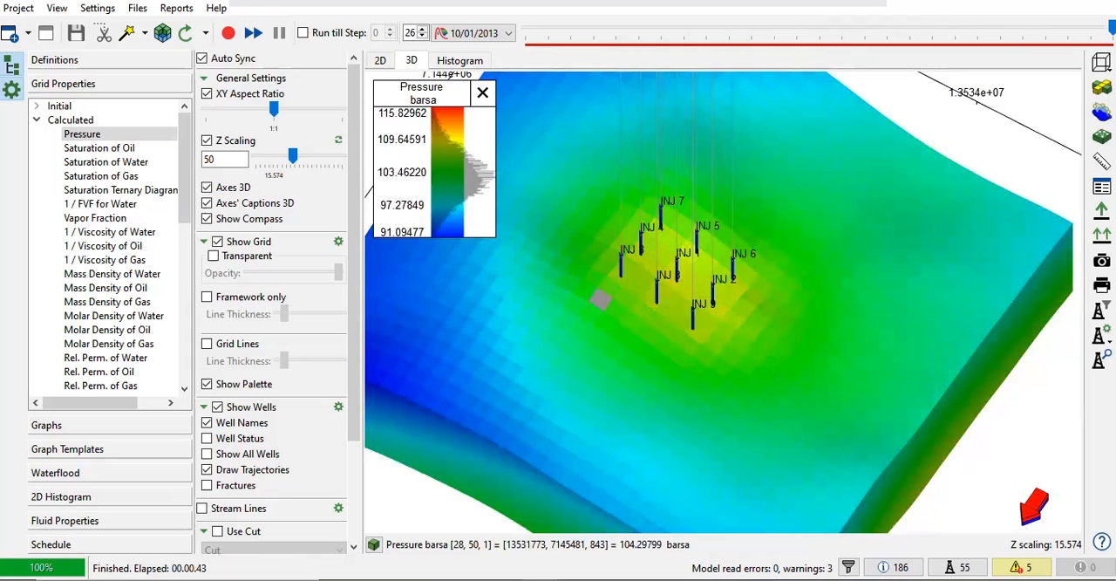
pyautogui.scroll(-5, 503, 269)
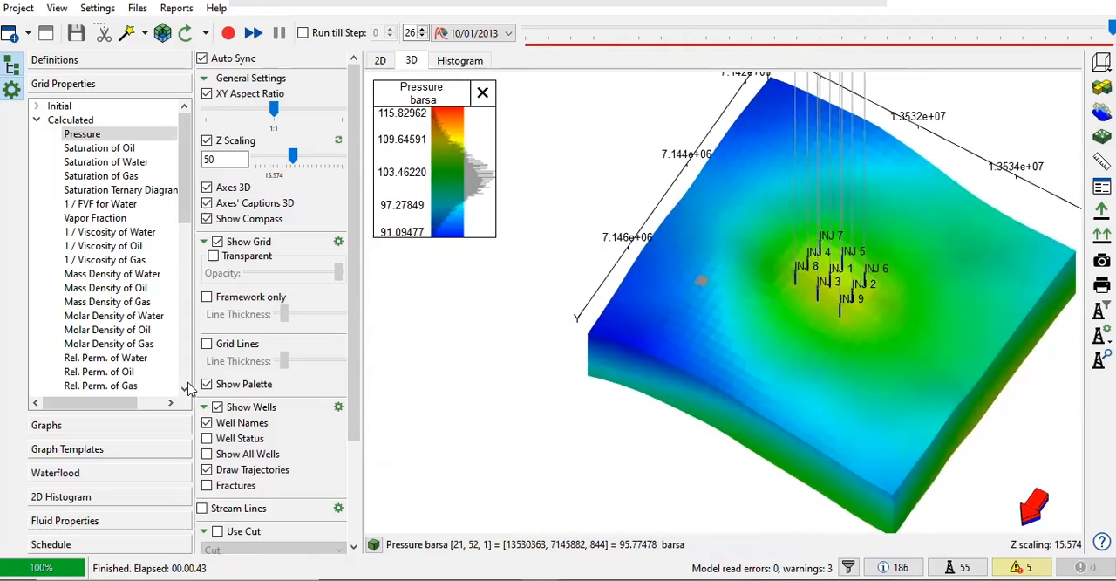
# Step: Open the Rates graphs and remove all oil rate curves, including the historical, input limit and calculated limit ones
pyautogui.click(66, 425)
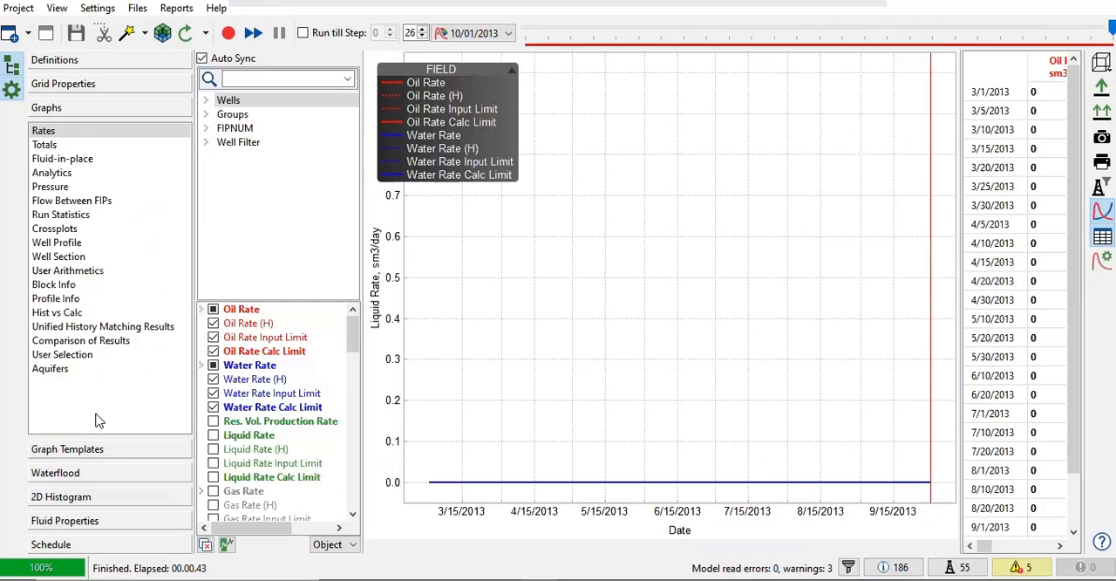
pyautogui.click(213, 310)
pyautogui.click(212, 323)
pyautogui.click(212, 338)
pyautogui.click(212, 339)
pyautogui.click(213, 352)
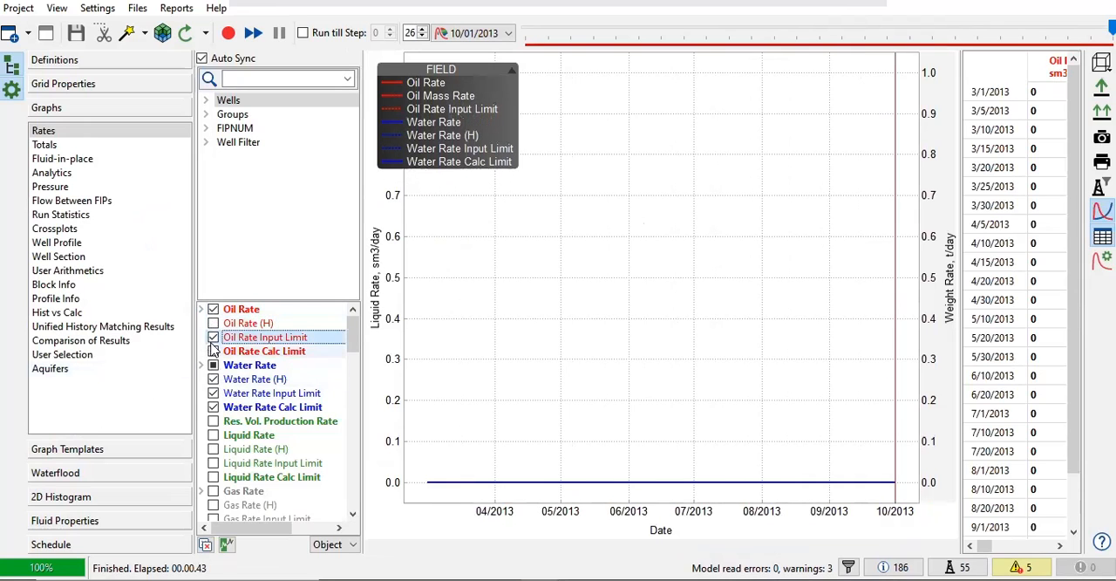
pyautogui.click(213, 338)
pyautogui.click(212, 311)
# Step: Remove the Water Rate, Water Rate (H), Water Rate Input Limit and Water Rate Calc Limit curves from the rates graph
pyautogui.click(213, 366)
pyautogui.click(213, 380)
pyautogui.click(213, 366)
pyautogui.click(213, 393)
pyautogui.click(213, 407)
# Step: Plot the field's Gas Injection Rate on the rates graph
pyautogui.scroll(-6, 296, 447)
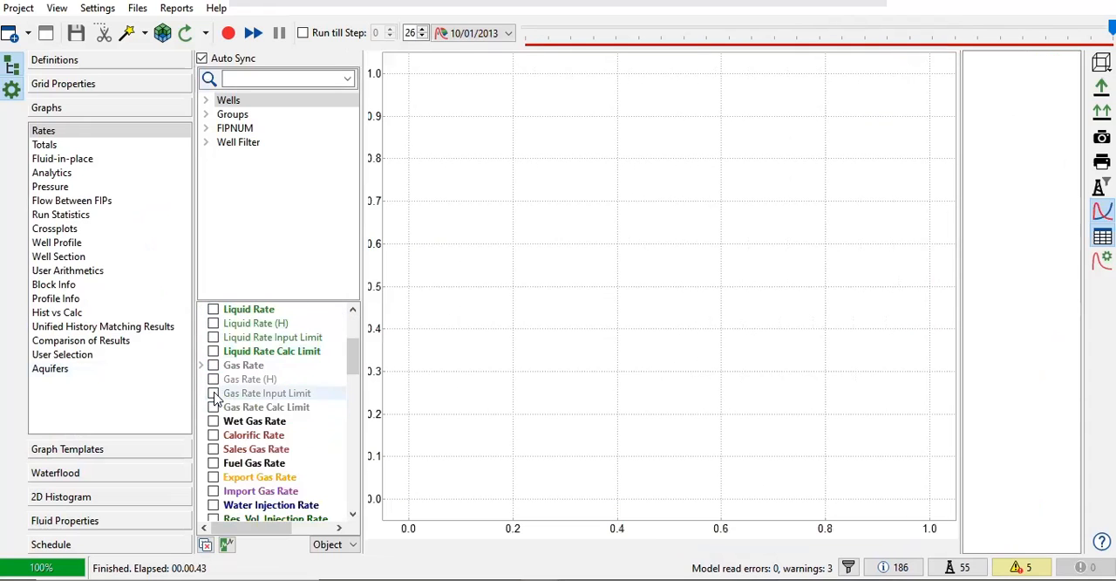
pyautogui.scroll(-3, 296, 447)
pyautogui.click(212, 366)
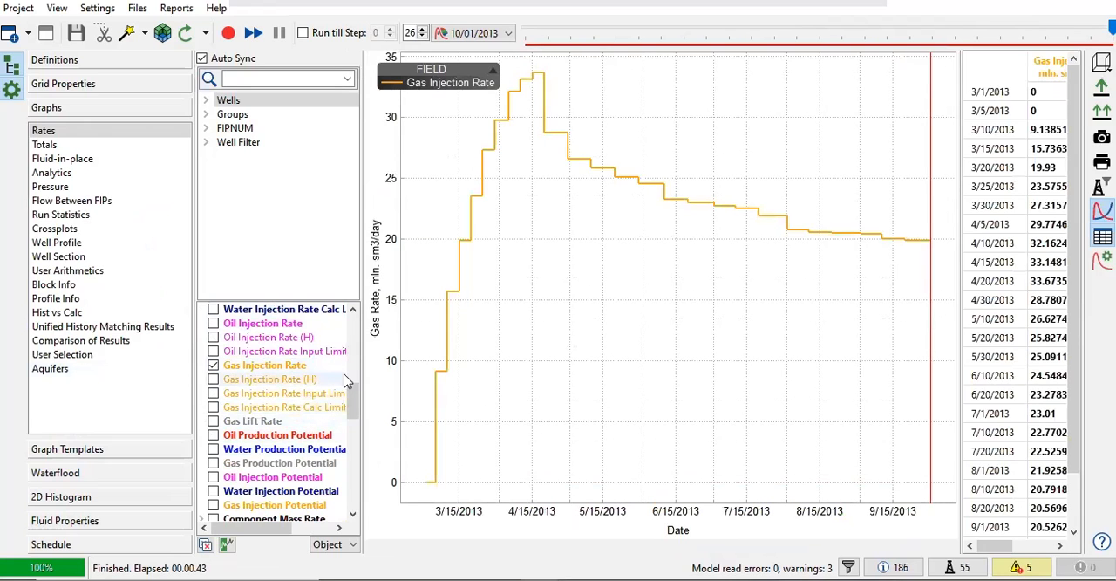
pyautogui.scroll(7, 301, 410)
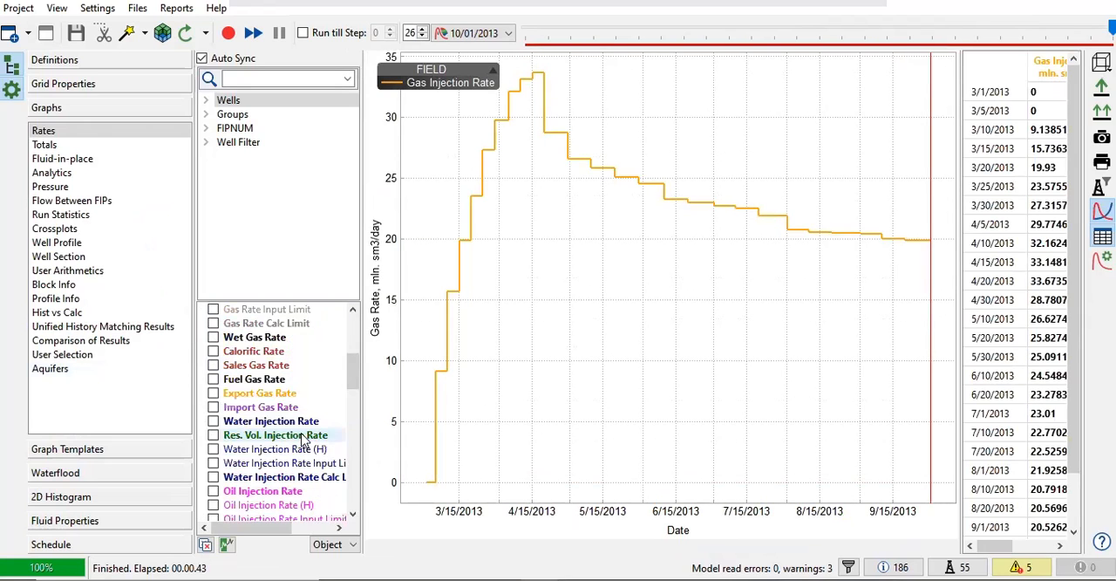
pyautogui.scroll(-7, 240, 384)
pyautogui.scroll(-1, 240, 384)
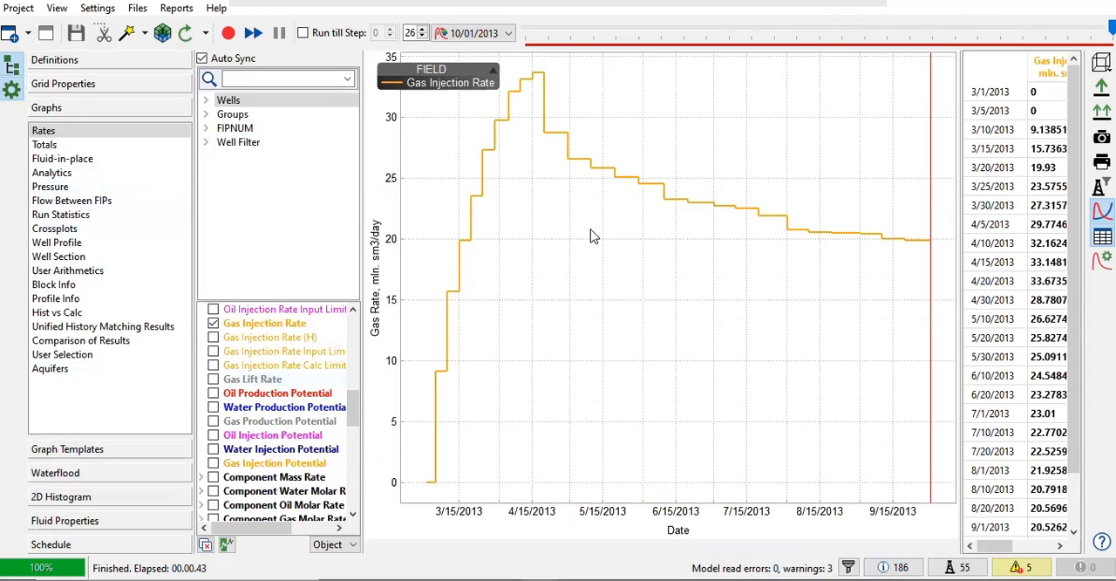
# Step: Widen the data table and compare its values with the Gas Injection Rate curve through 10/1/2013
pyautogui.scroll(-3, 567, 217)
pyautogui.moveTo(603, 247); pyautogui.dragTo(675, 250)
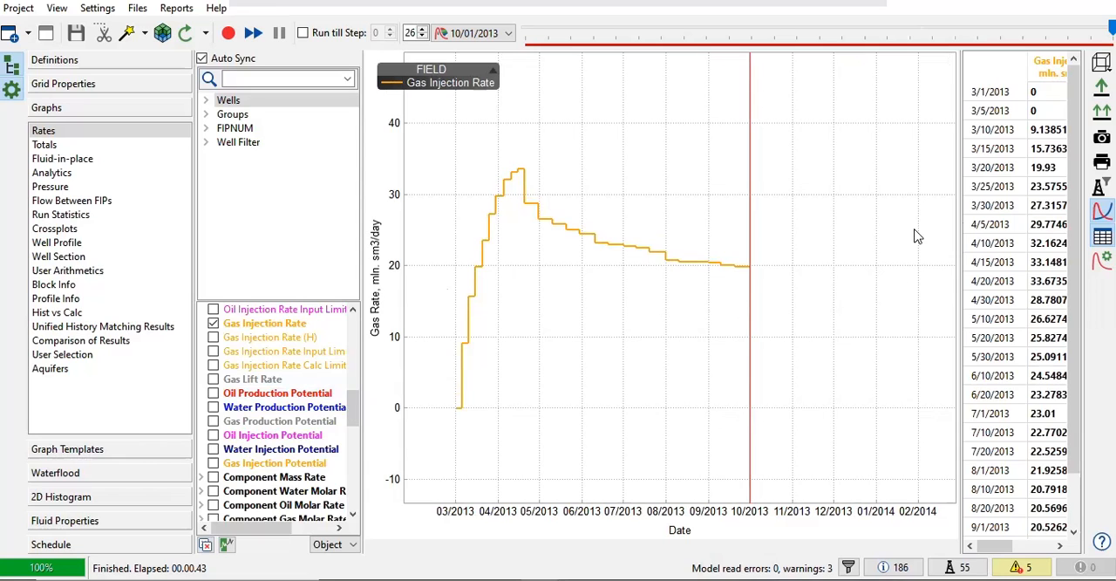
pyautogui.moveTo(959, 186); pyautogui.dragTo(818, 187)
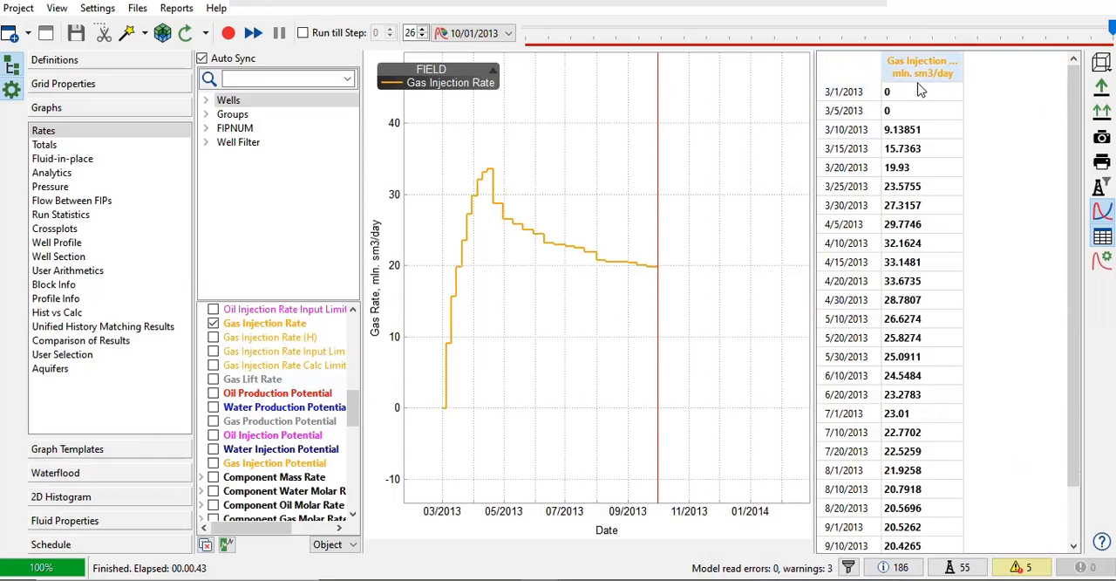
pyautogui.moveTo(447, 412)
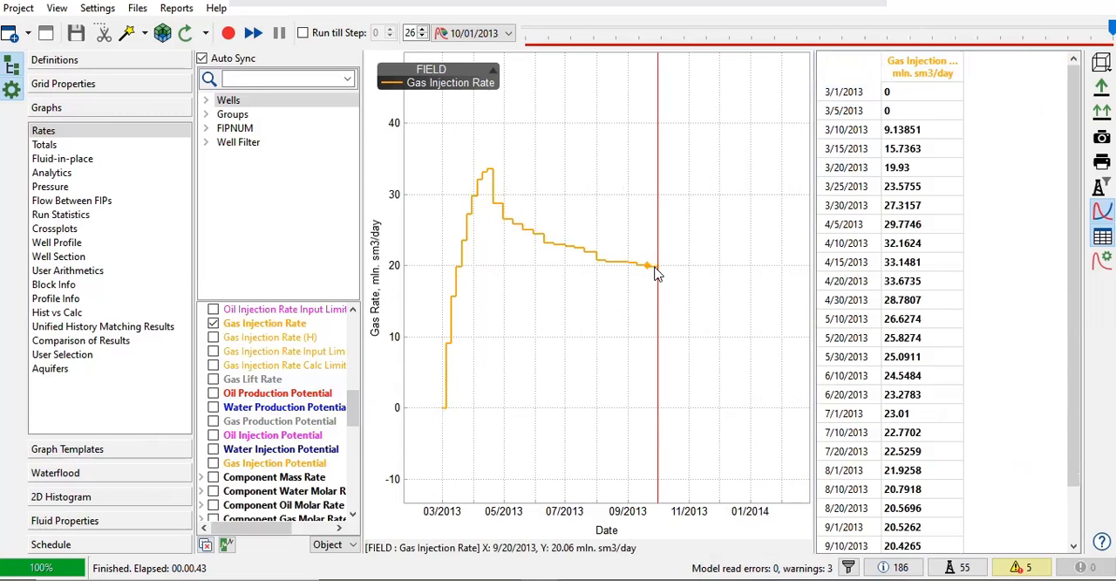
pyautogui.scroll(-1, 955, 305)
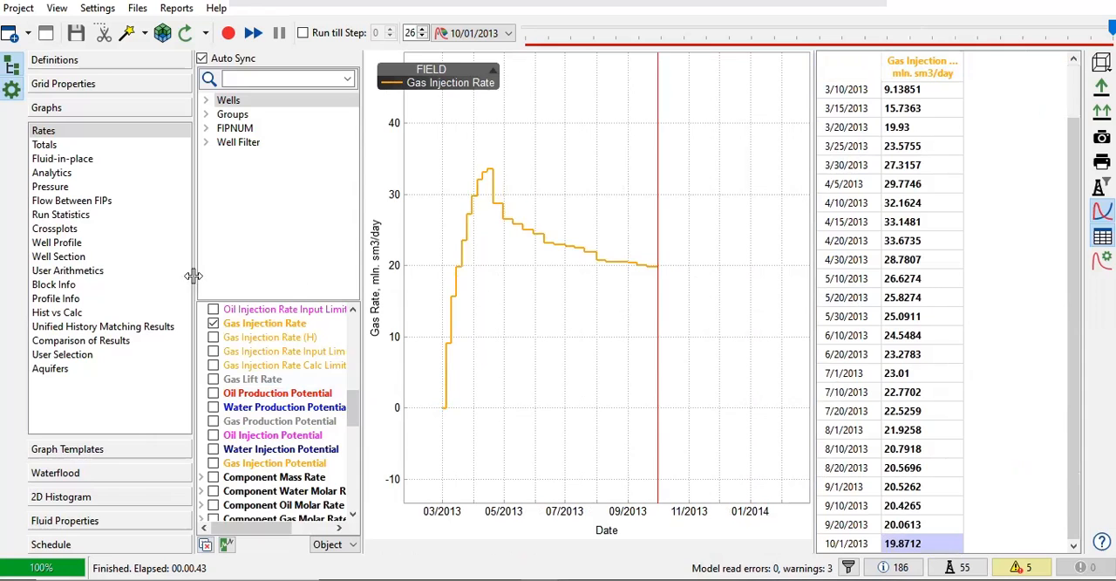
# Step: Open the Analytics graphs for FIPNUM, widen the parameter list and plot Number of Moles of Component 'CO2' in Water (RC)
pyautogui.click(65, 173)
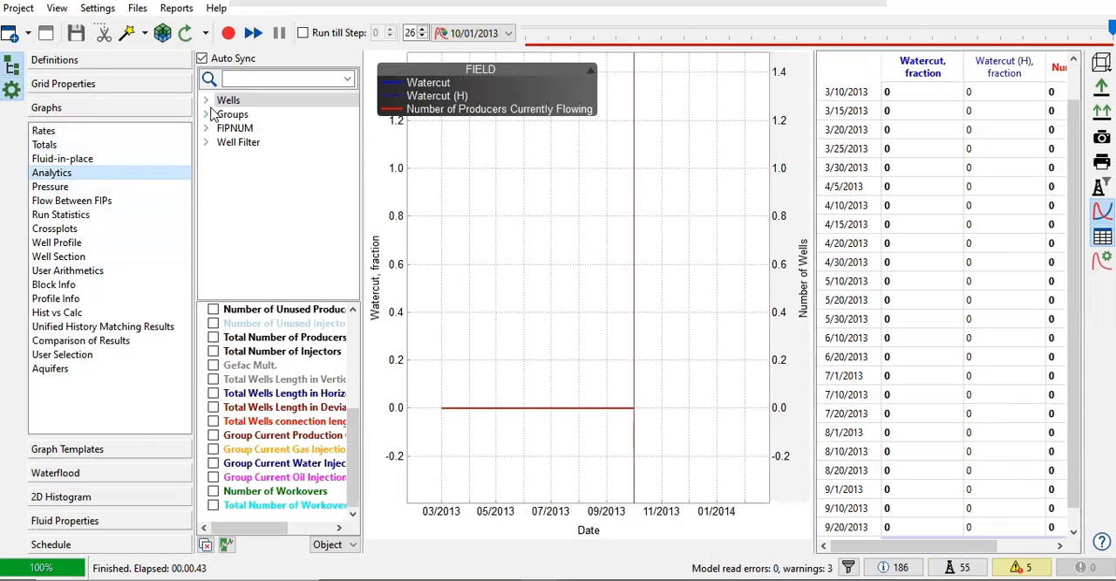
pyautogui.click(230, 129)
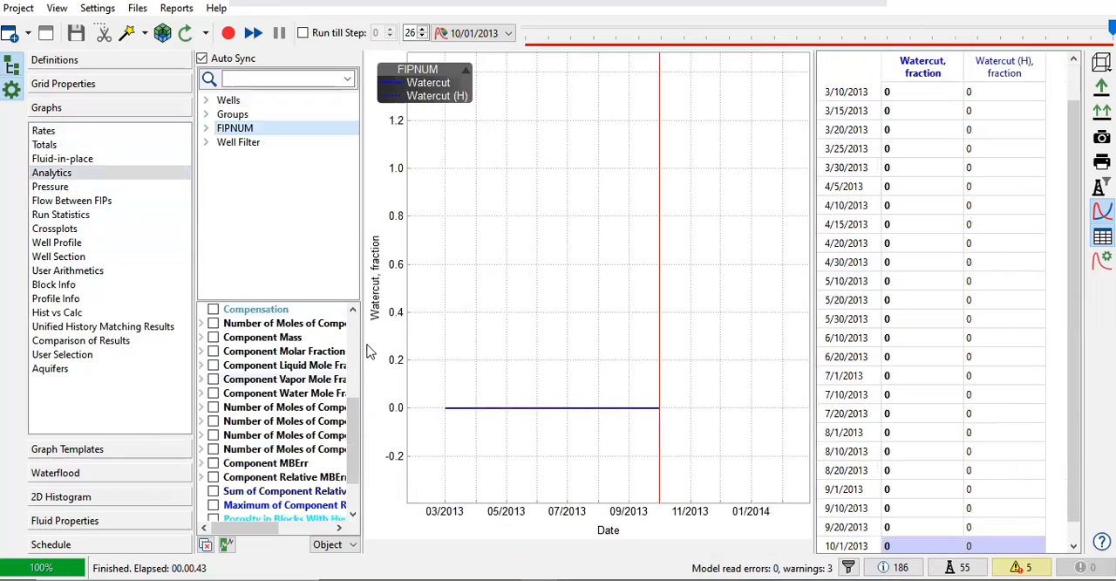
pyautogui.moveTo(471, 325); pyautogui.dragTo(472, 325)
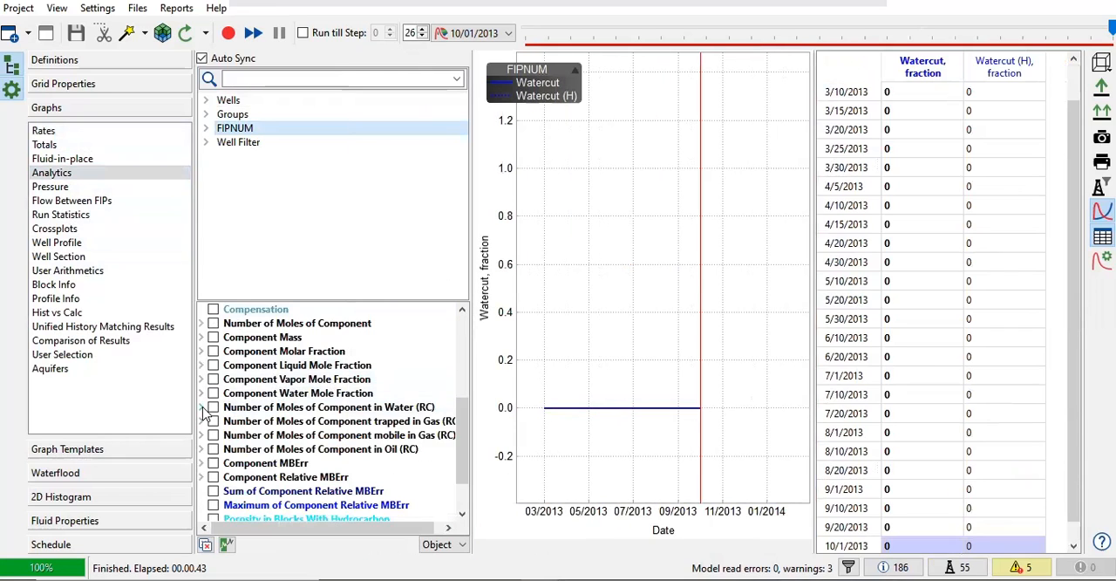
pyautogui.click(201, 407)
pyautogui.click(221, 435)
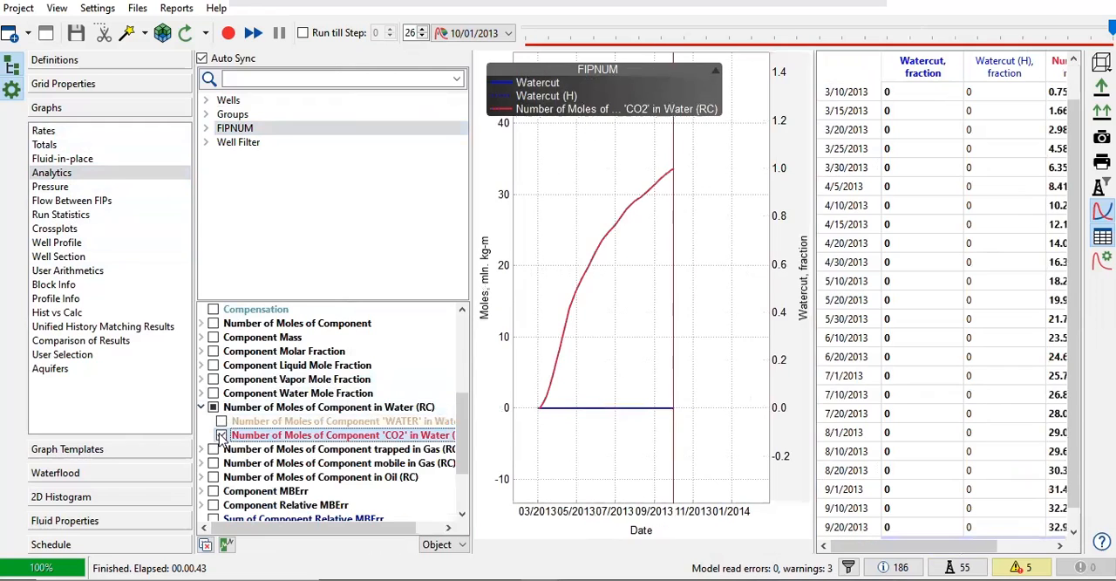
# Step: Add the moles of component 'CO2' trapped in gas (RC) and mobile in gas (RC) to the FIPNUM graph, adjusting the plot and table widths
pyautogui.scroll(-1, 204, 457)
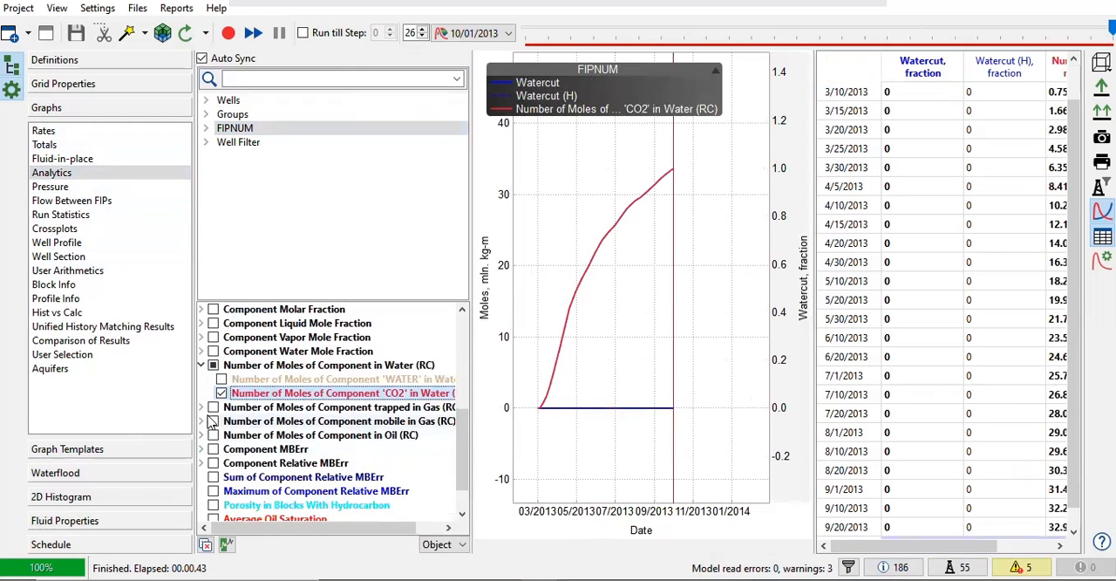
pyautogui.click(202, 408)
pyautogui.click(222, 435)
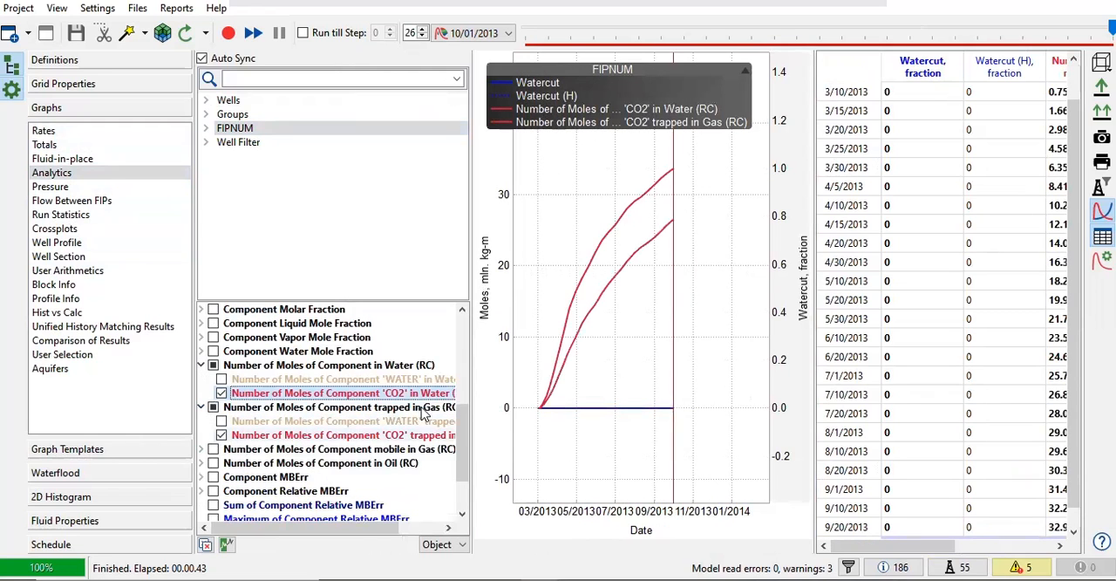
pyautogui.moveTo(960, 257); pyautogui.dragTo(988, 259)
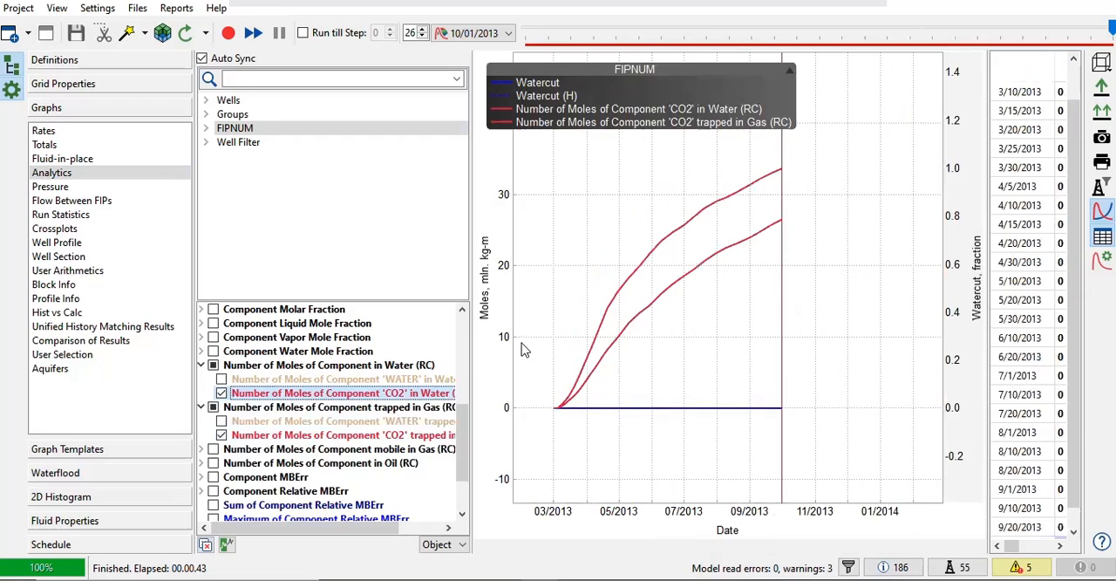
pyautogui.click(202, 449)
pyautogui.click(221, 477)
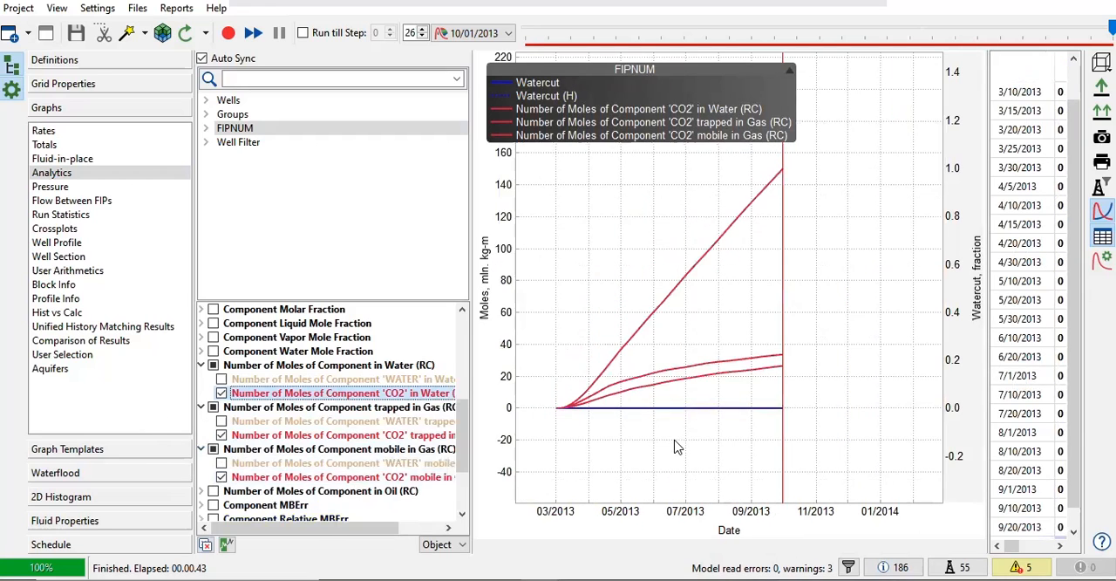
pyautogui.moveTo(988, 285); pyautogui.dragTo(844, 292)
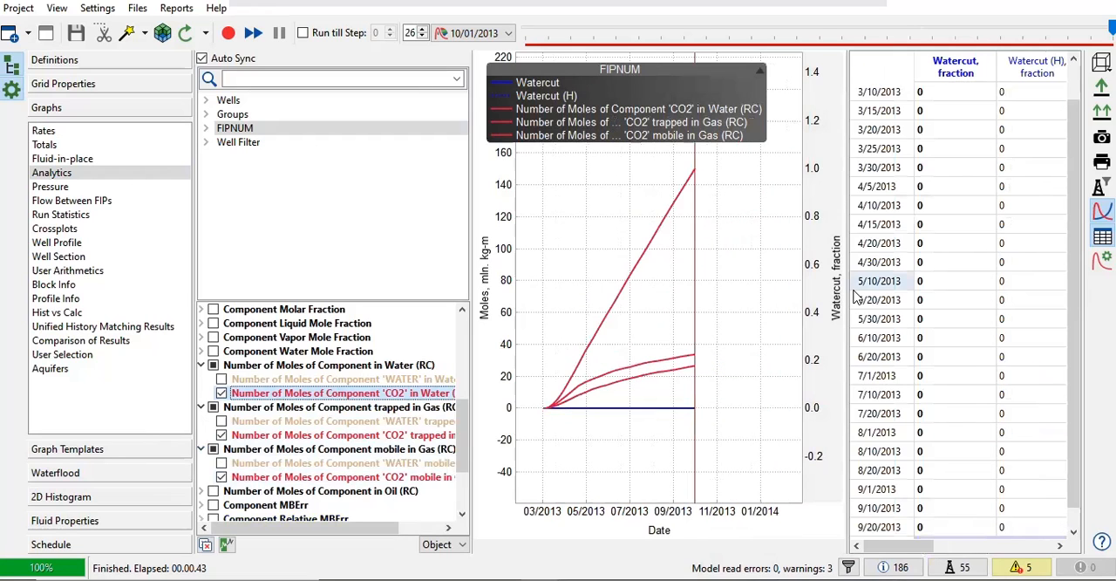